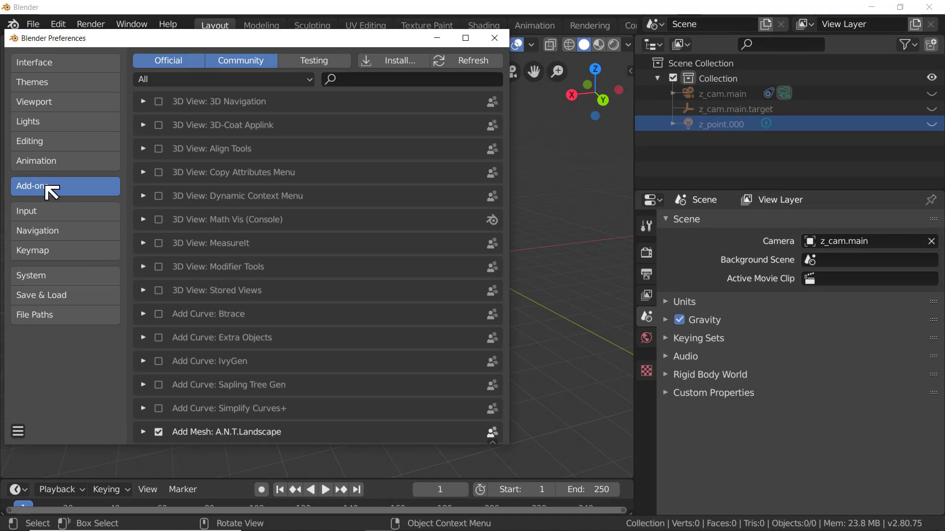
Enable the Import Images as Planes add-on, save the preferences, and close the preferences window
left_click(375, 79)
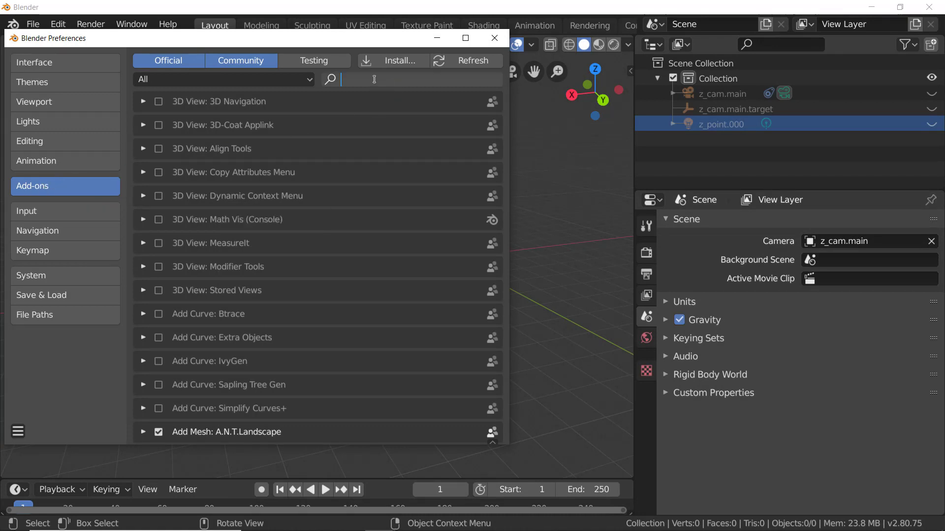
type("image")
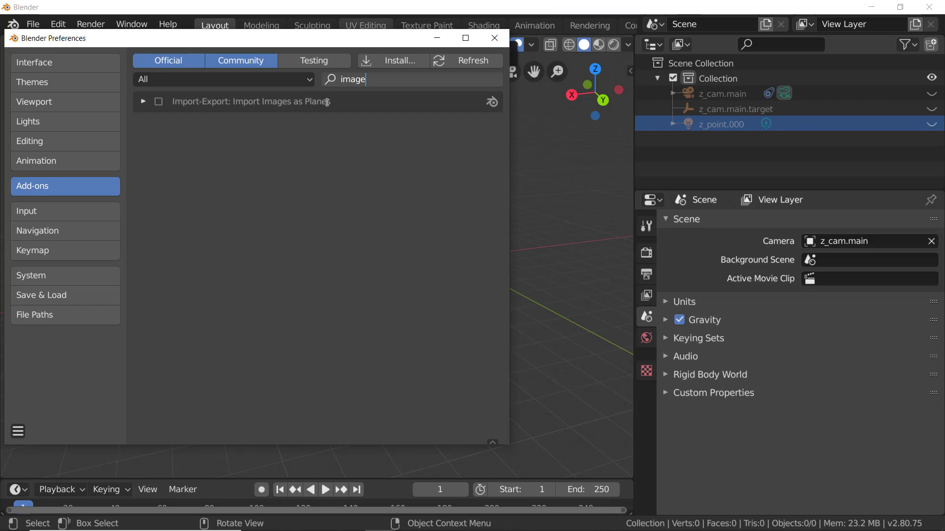
left_click(158, 101)
left_click(158, 101)
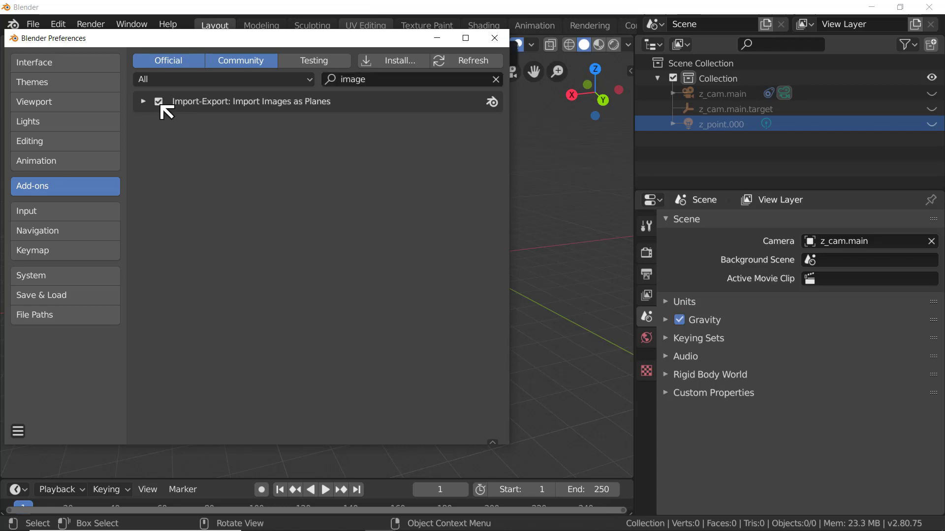
left_click(19, 431)
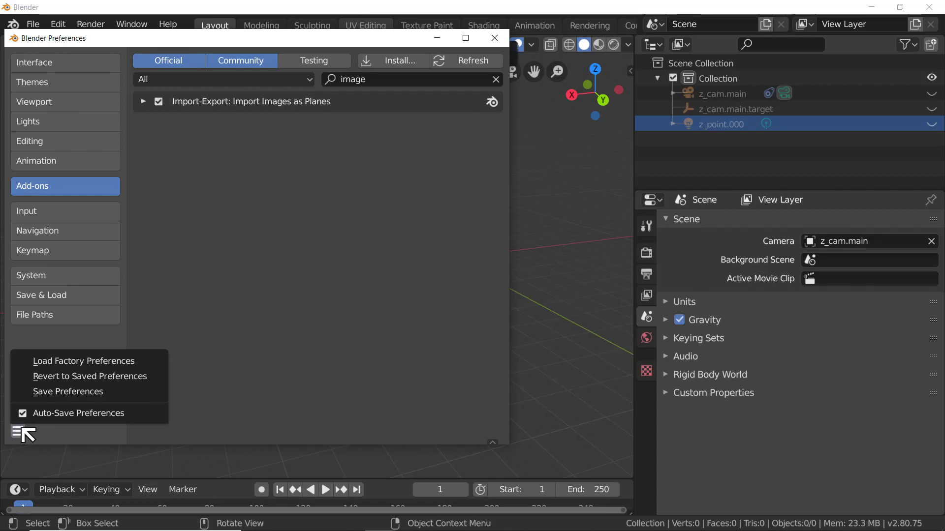
left_click(72, 392)
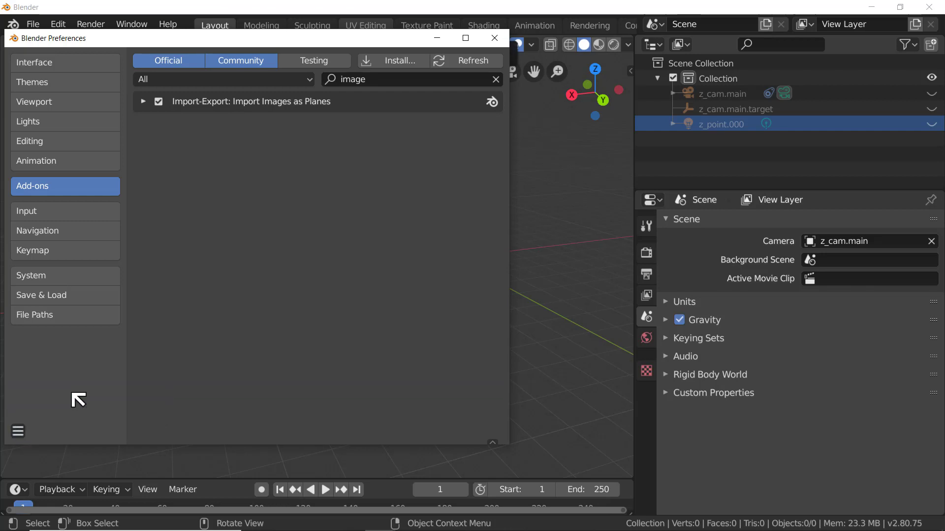
left_click(498, 39)
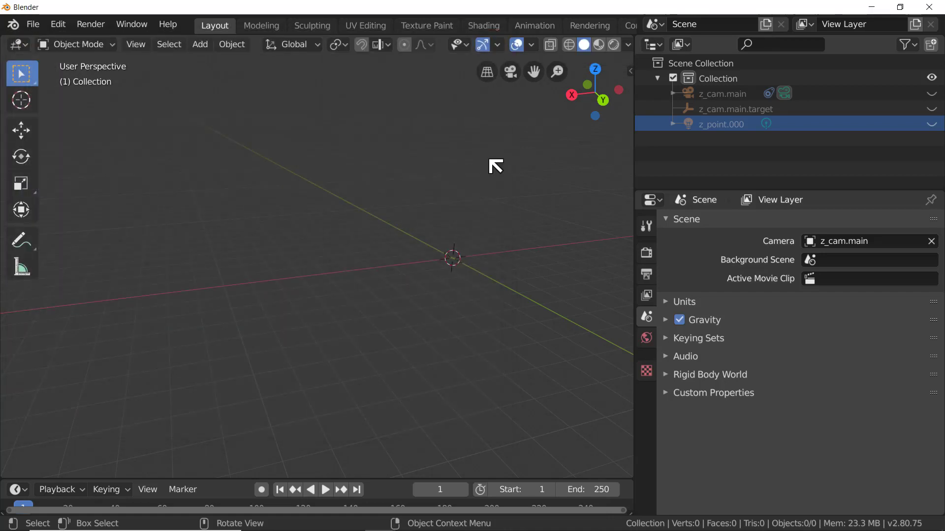
Start an Images as Planes import and add the 2019-10 folder 20191017_08_BuildingCharacters to the file browser favorites
key("shift+a")
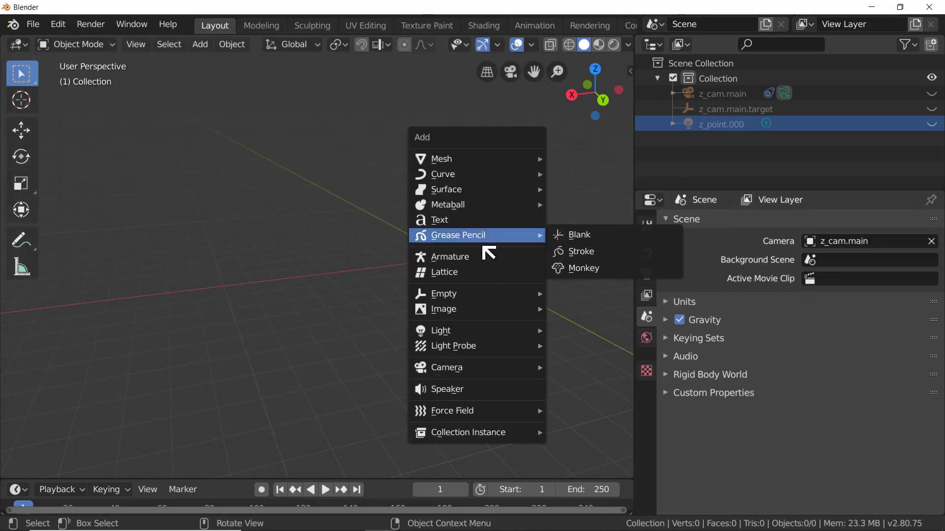
mouse_move(482, 309)
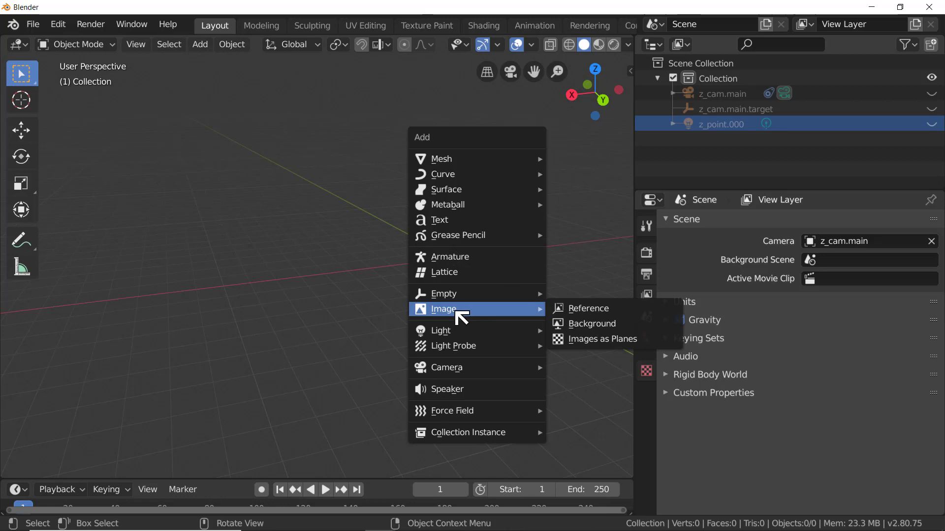
left_click(625, 348)
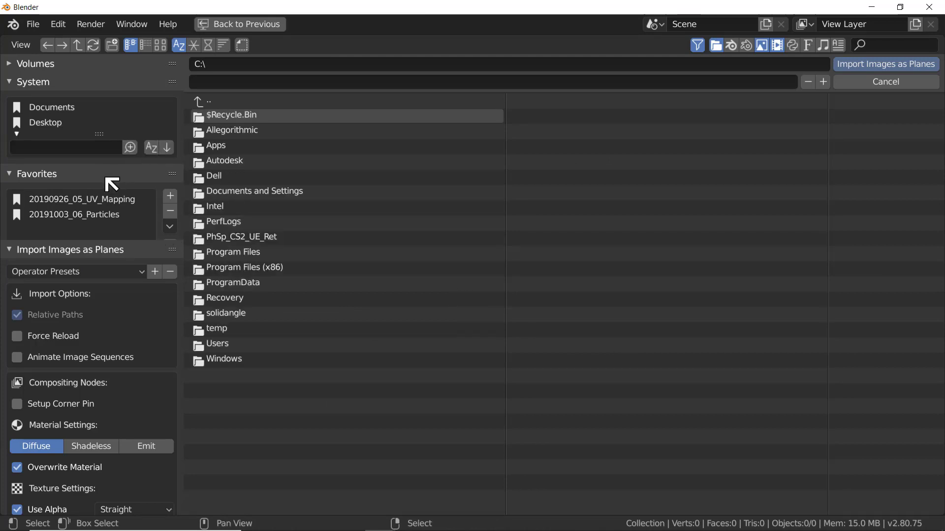
left_click(94, 202)
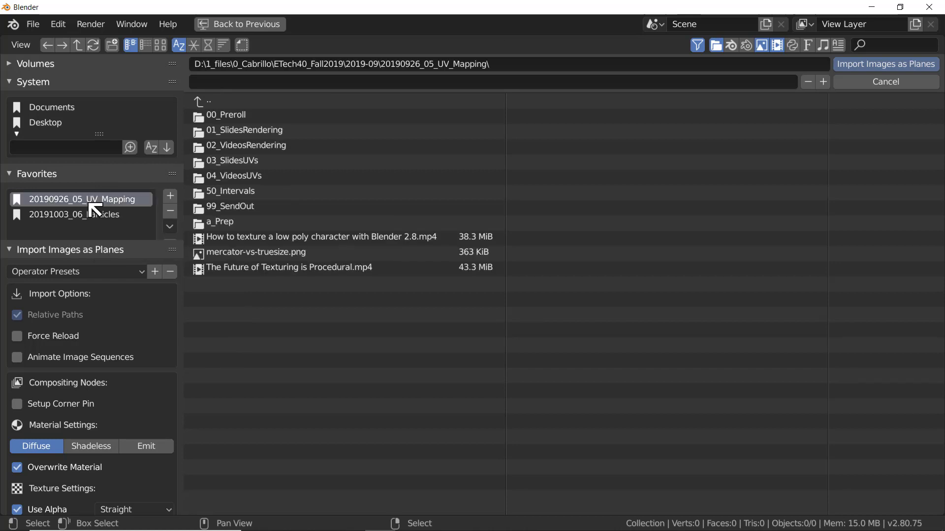
left_click(200, 101)
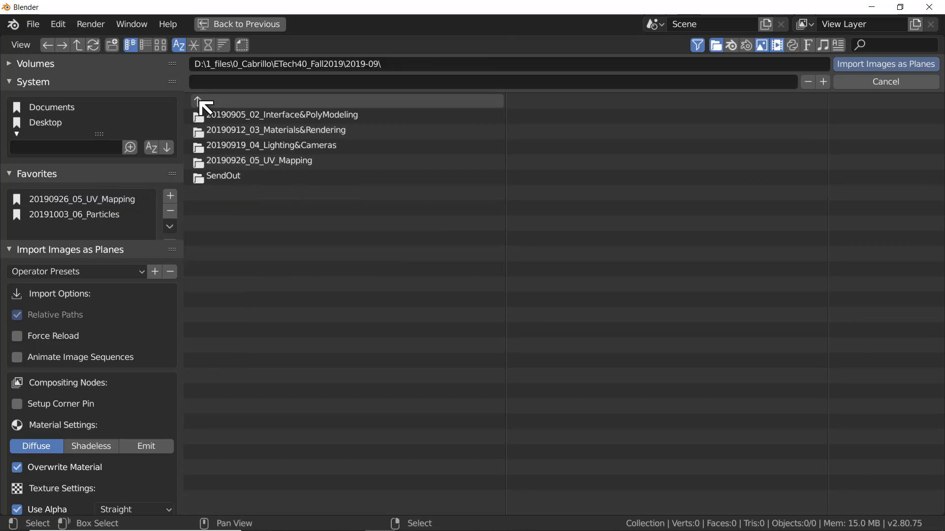
left_click(199, 101)
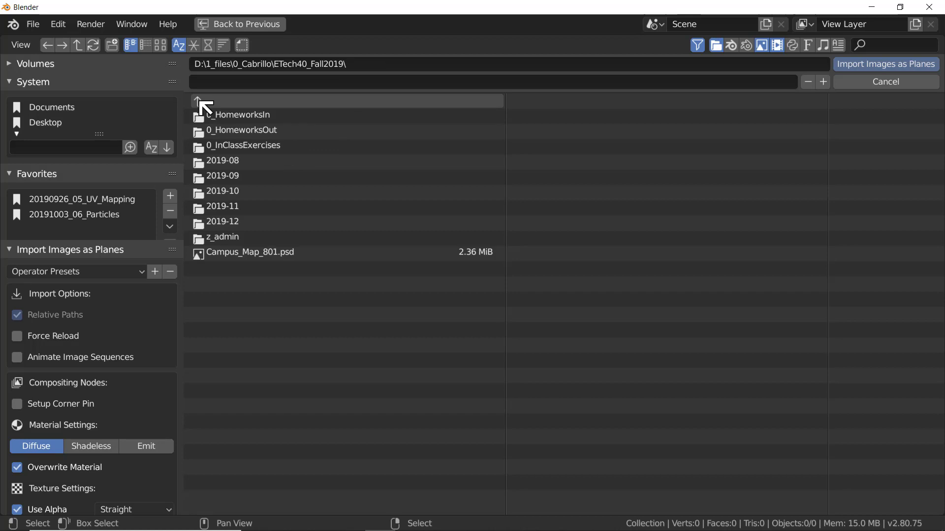
left_click(227, 193)
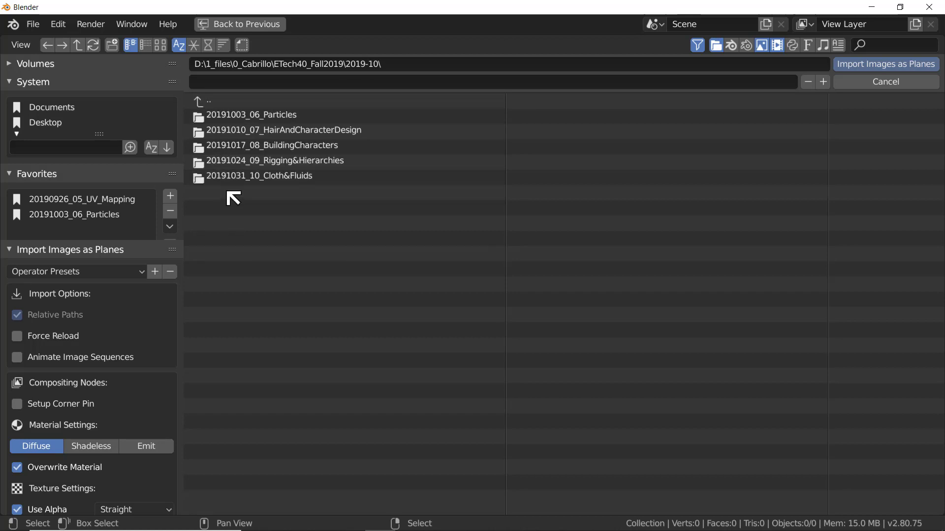
left_click(256, 149)
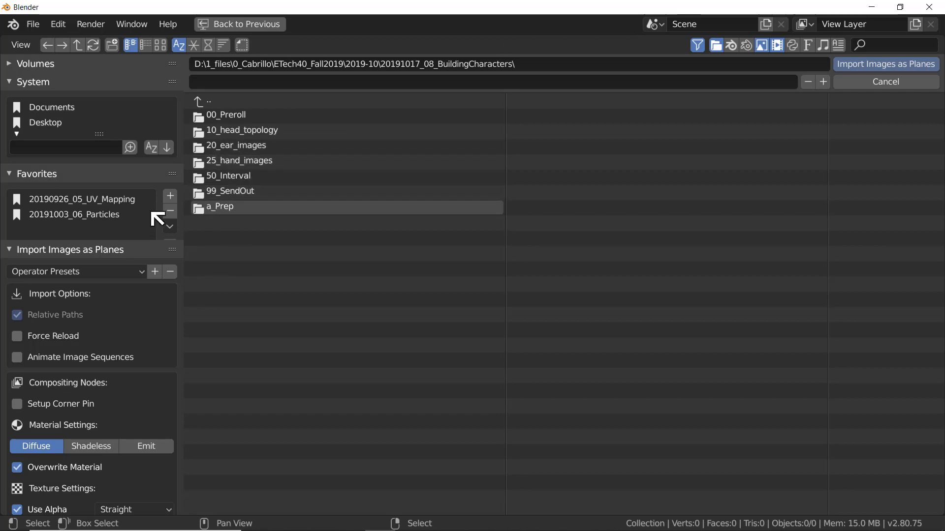
left_click(170, 195)
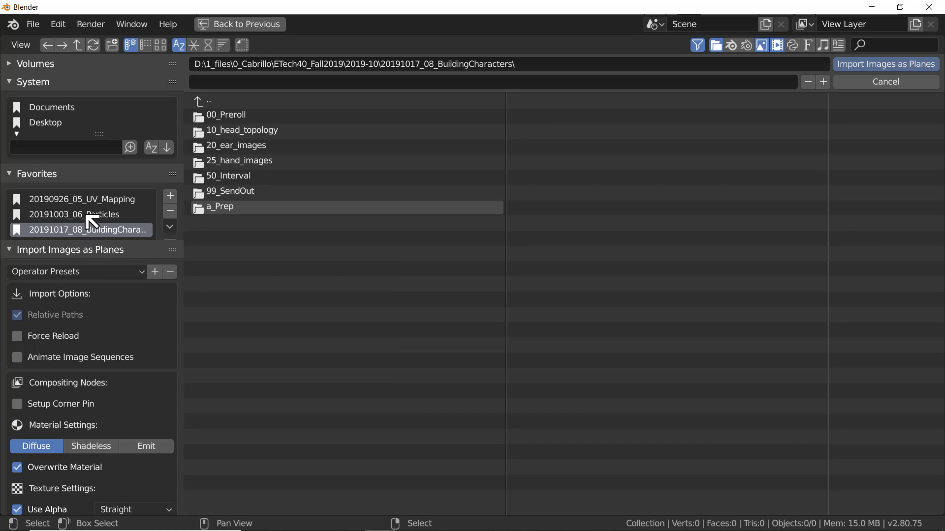
Show the 99_SendOut folder's files as thumbnails and import SkinnyGuy.jpg as an image plane
left_click(232, 197)
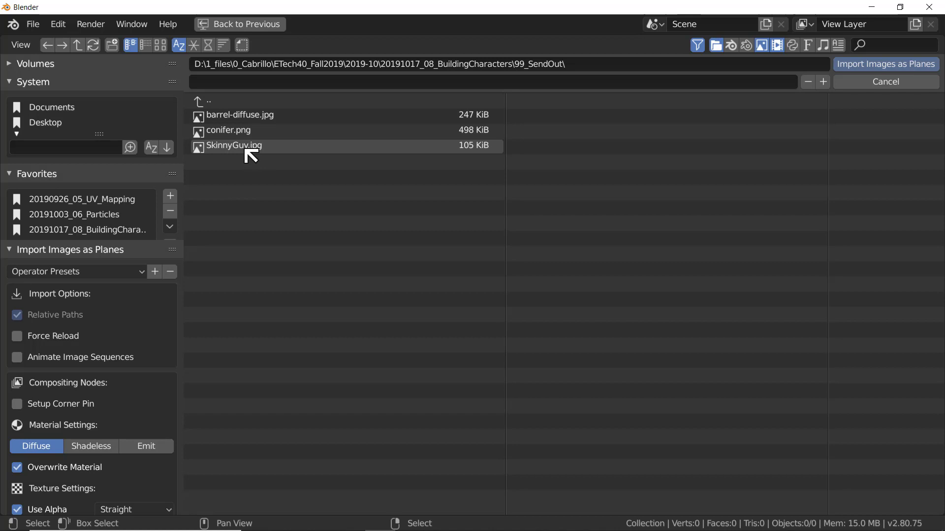
left_click(161, 46)
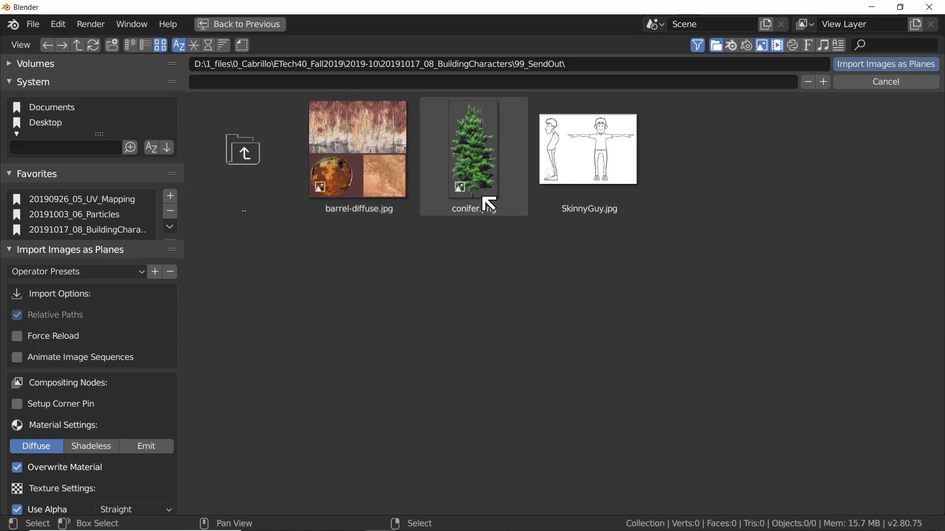
left_click(608, 158)
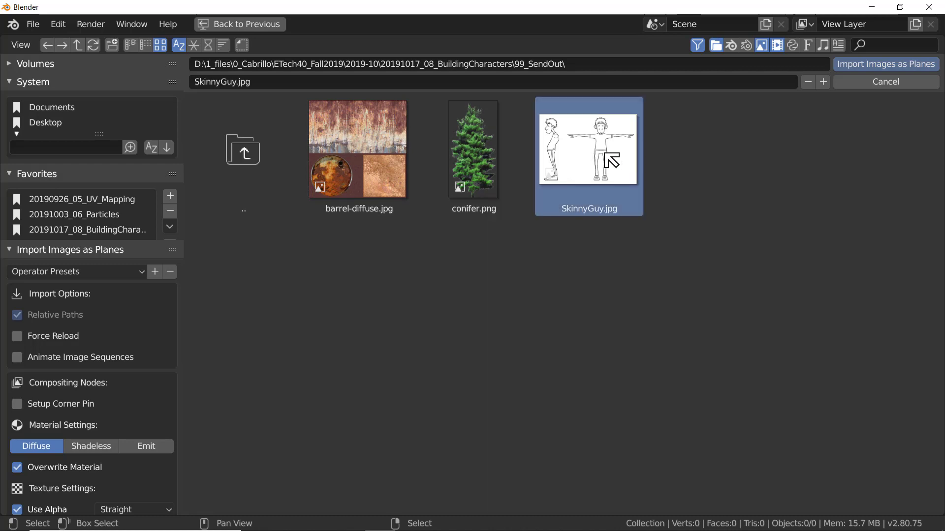
left_click(883, 65)
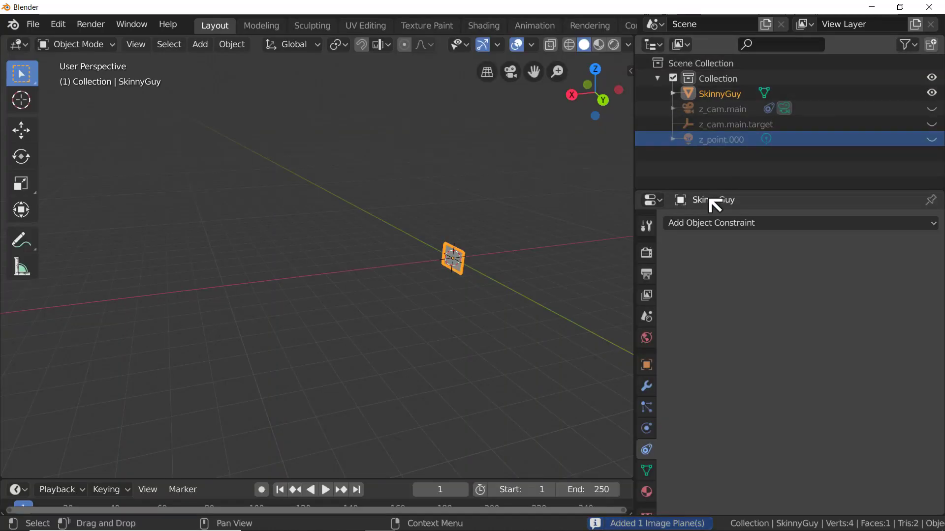
Switch the viewport to LookDev shading to display the image texture on the SkinnyGuy plane
scroll(493, 277, "up", 3)
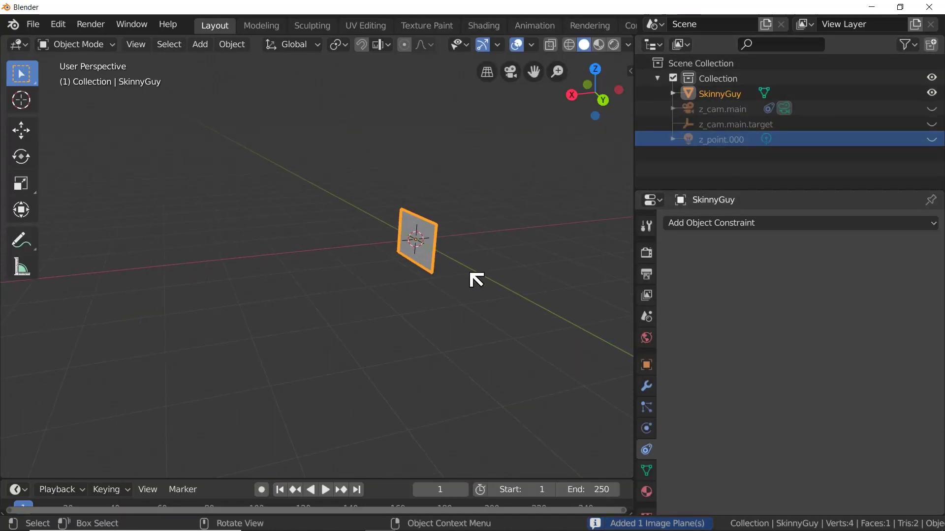
middle_click_drag(471, 274, 481, 280)
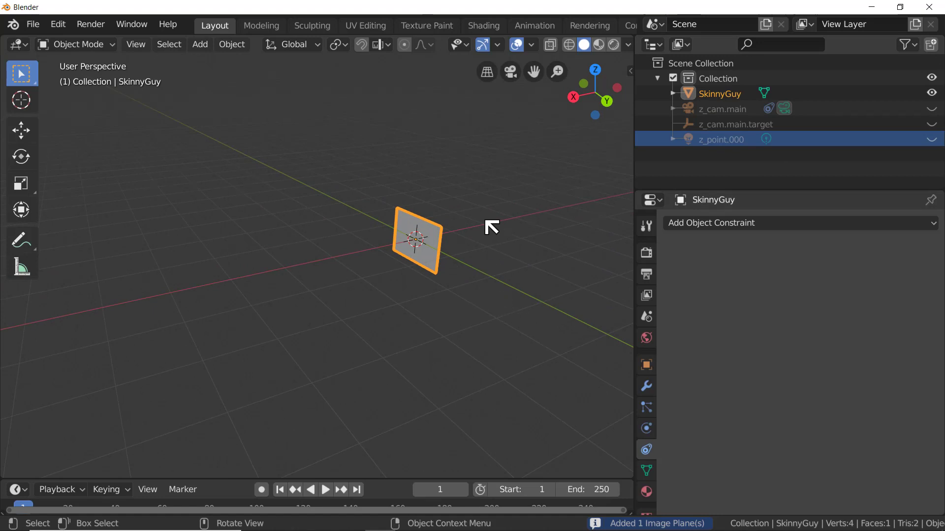
left_click(599, 45)
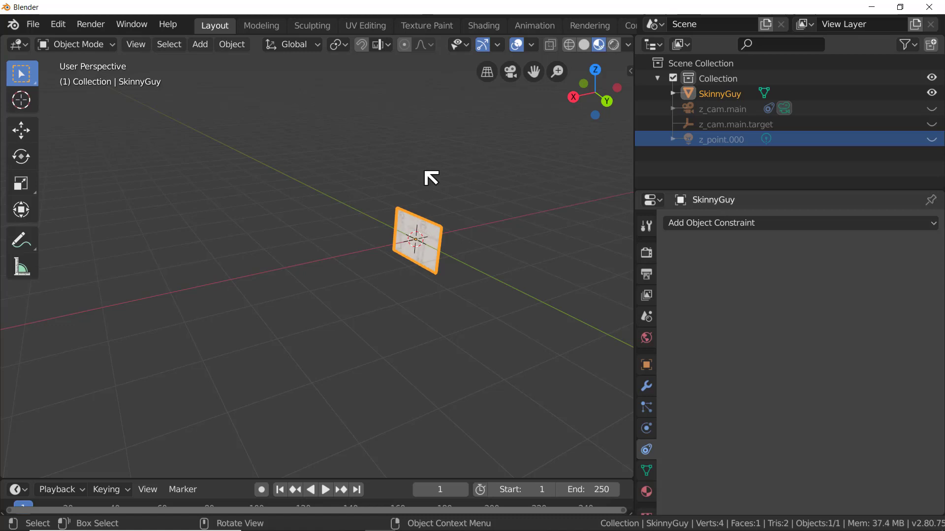
scroll(458, 237, "up", 2)
middle_click_drag(458, 237, 418, 266)
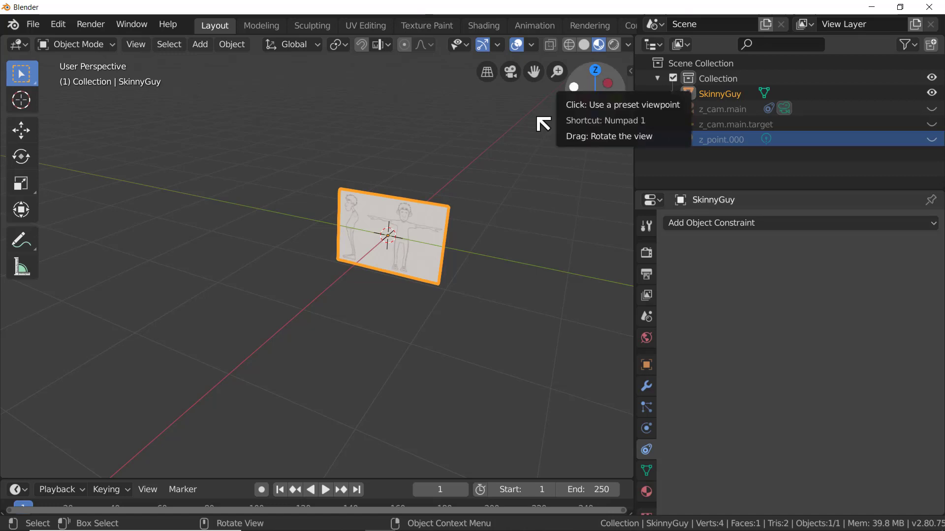
Rotate the SkinnyGuy plane 90 degrees around the global Z axis
middle_click_drag(536, 295, 458, 295)
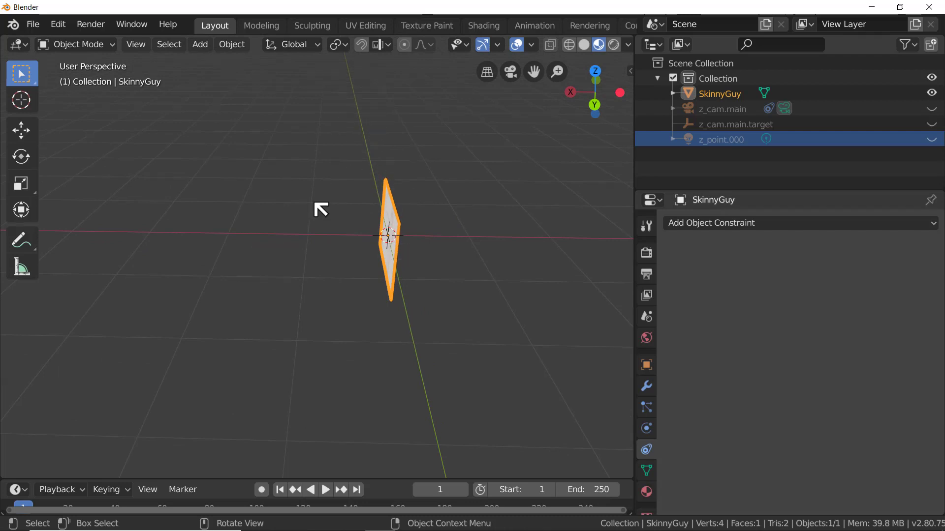
mouse_move(320, 207)
middle_mouse_down()
mouse_move(349, 197)
mouse_move(335, 211)
middle_mouse_up()
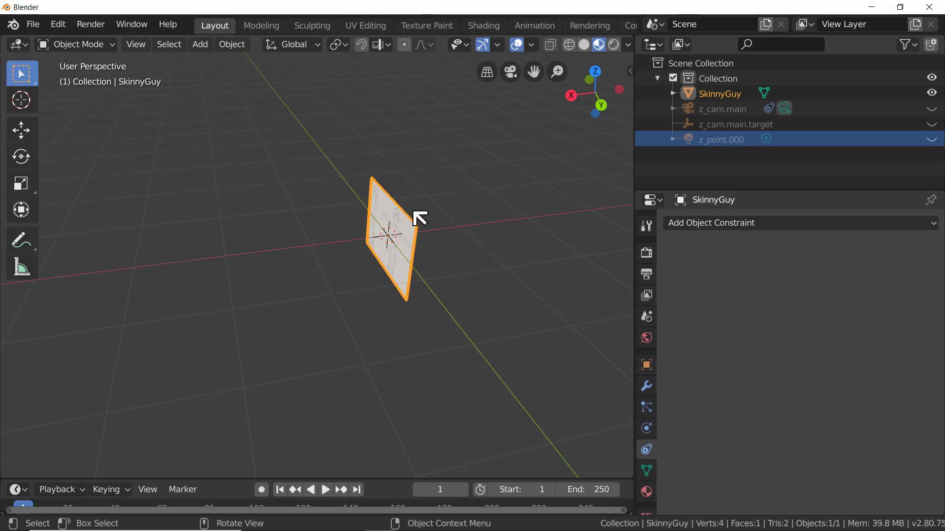
key("r")
key("z")
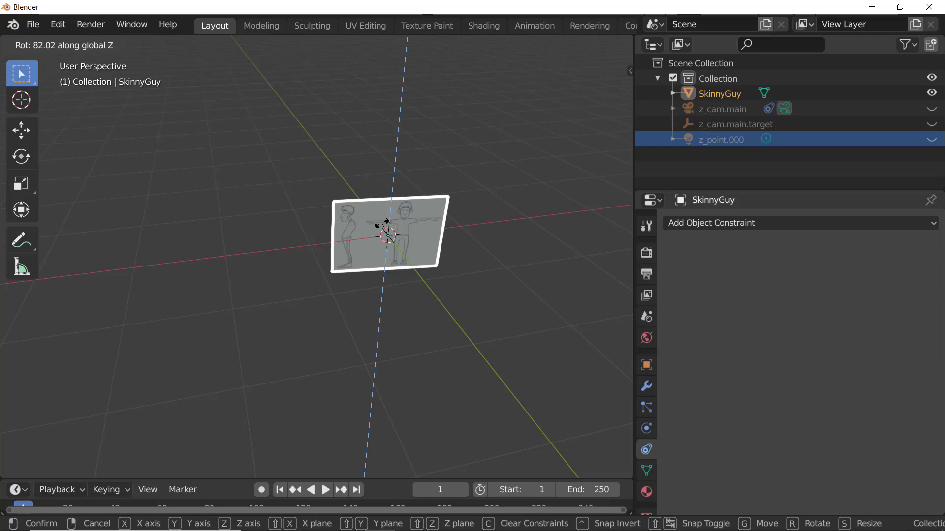
type("90")
key("Return")
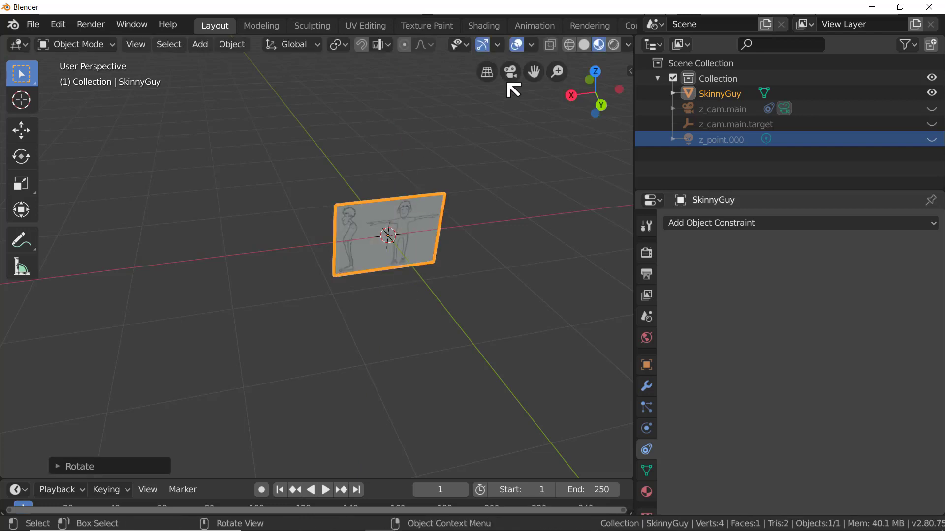
In front orthographic view, use the Knife tool to cut the SkinnyGuy plane vertically between the front-view and side-view figures
left_click(589, 81)
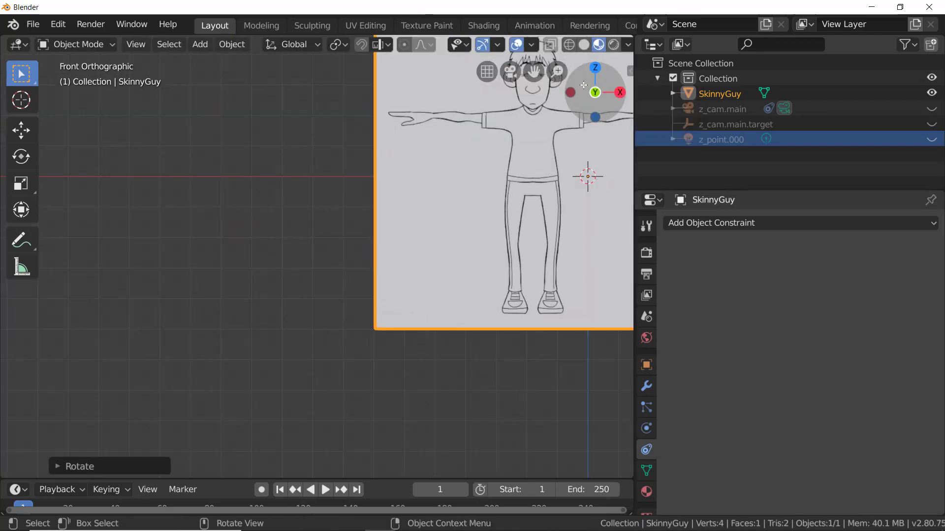
scroll(238, 146, "down", 4)
scroll(455, 117, "up", 3)
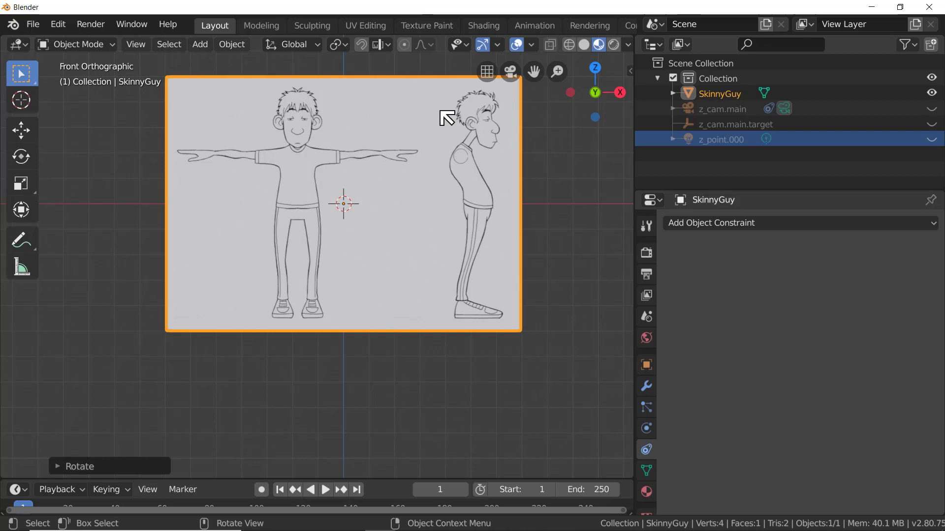
key("Tab")
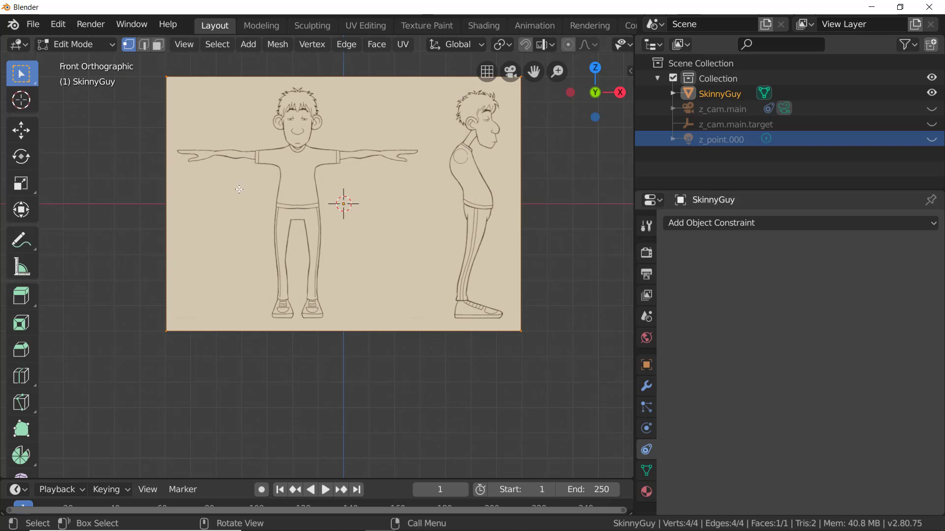
left_click(21, 402)
key("alt+a")
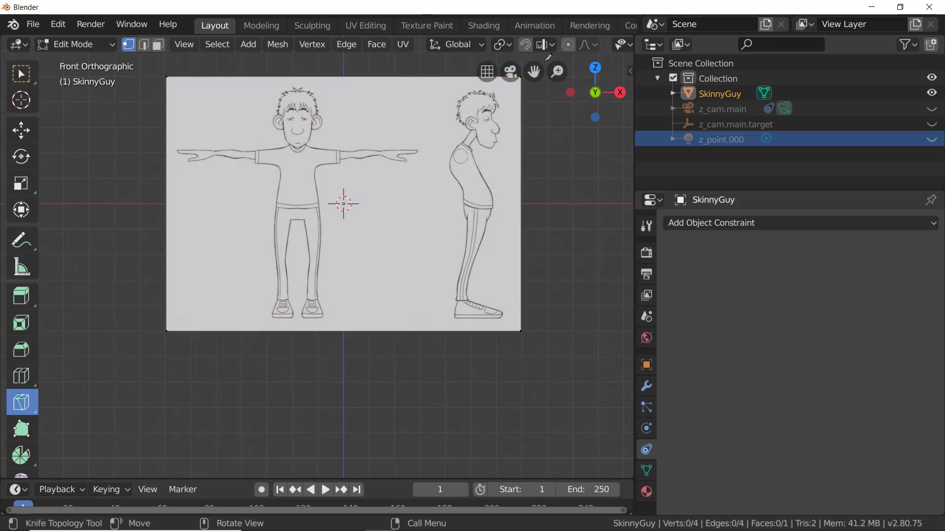
left_click(429, 61)
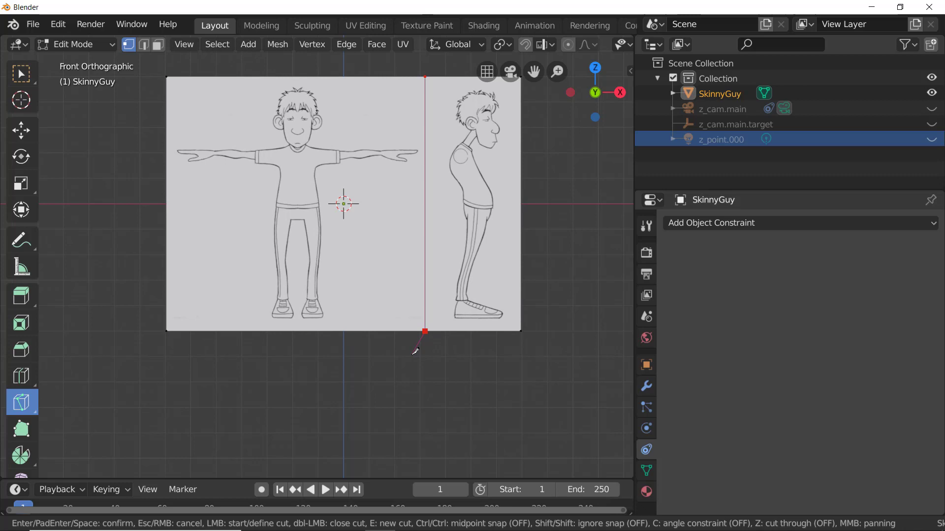
left_click(413, 354)
key("Return")
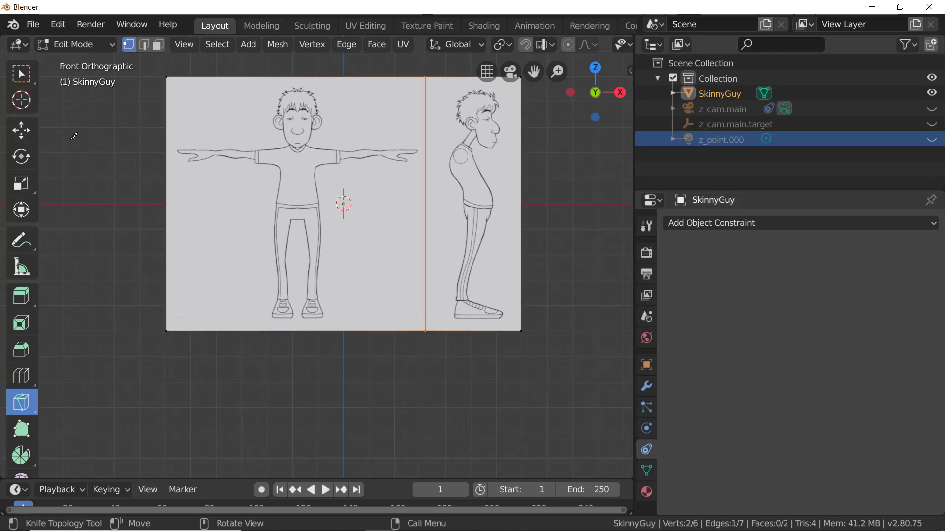
key("k")
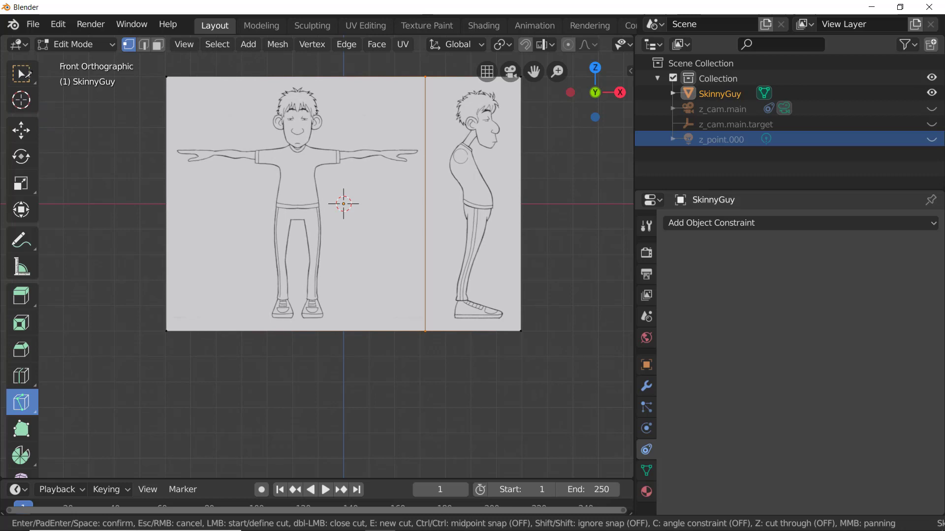
key("Escape")
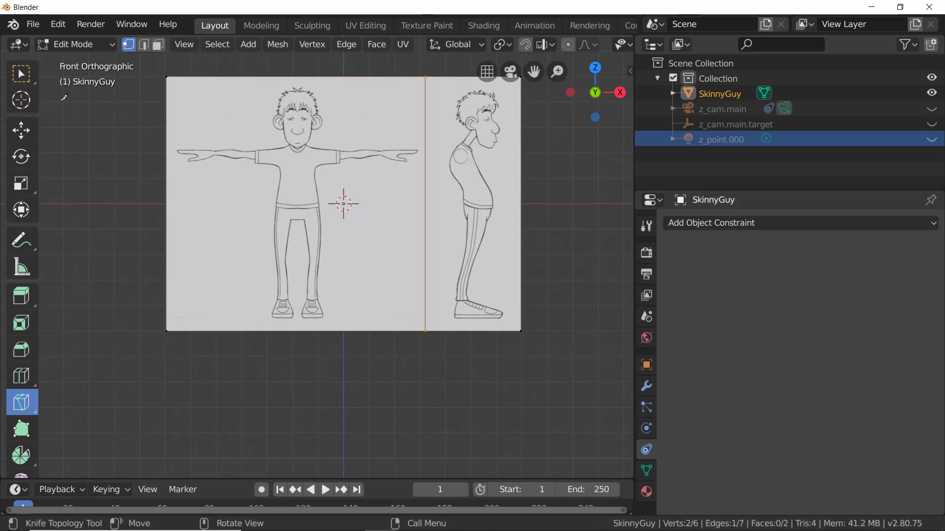
Duplicate the SkinnyGuy plane in place and rotate the copy around the global Z axis until it stands perpendicular to the original
left_click(22, 75)
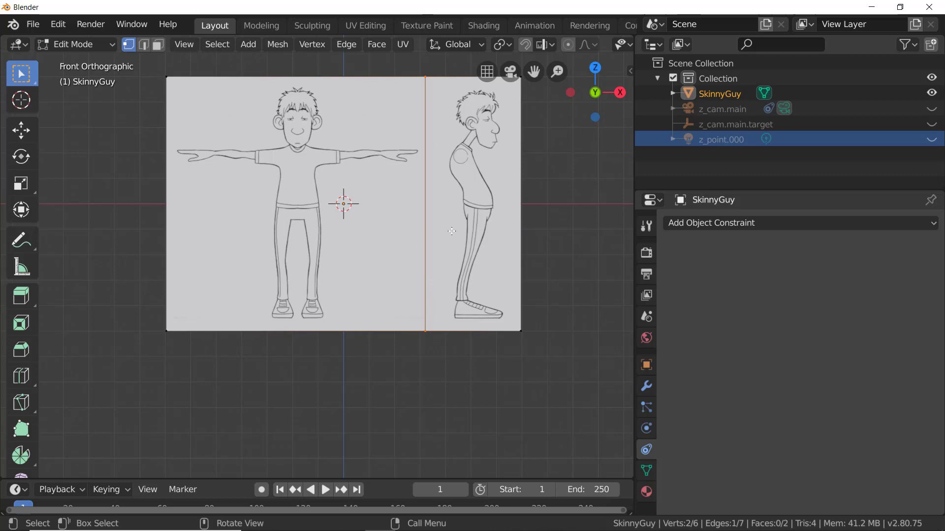
key("Tab")
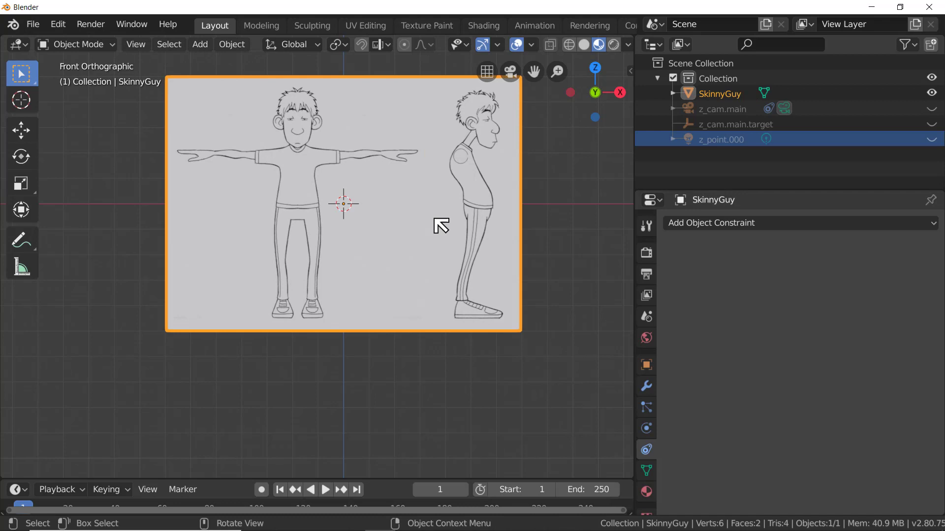
middle_click_drag(435, 218, 403, 262)
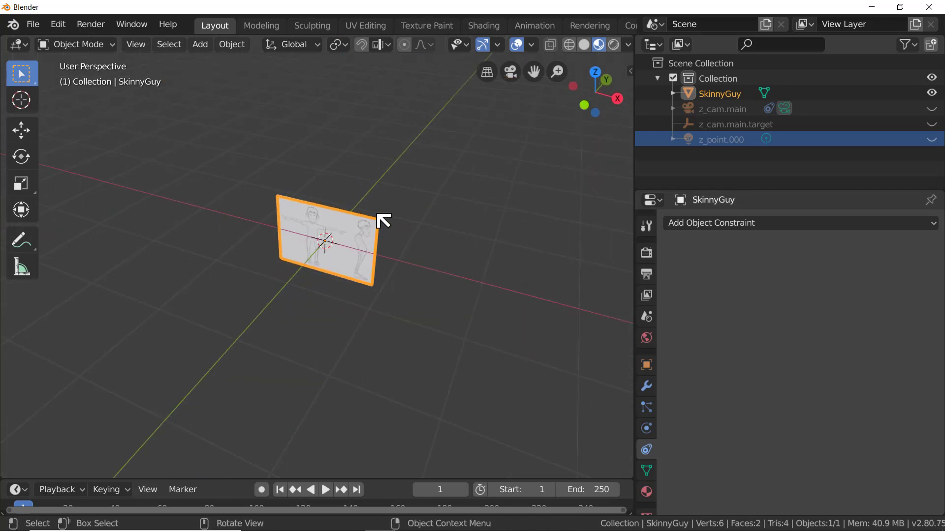
key("shift+d")
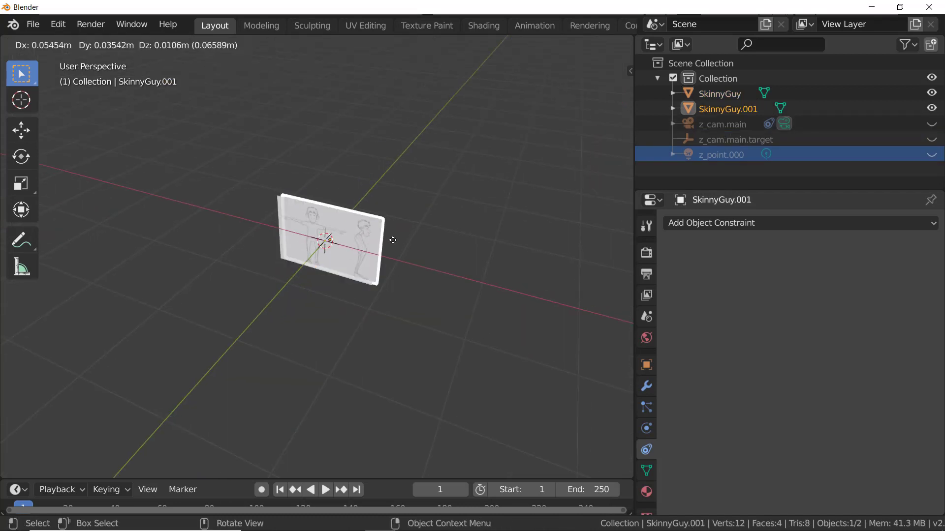
key("r")
key("z")
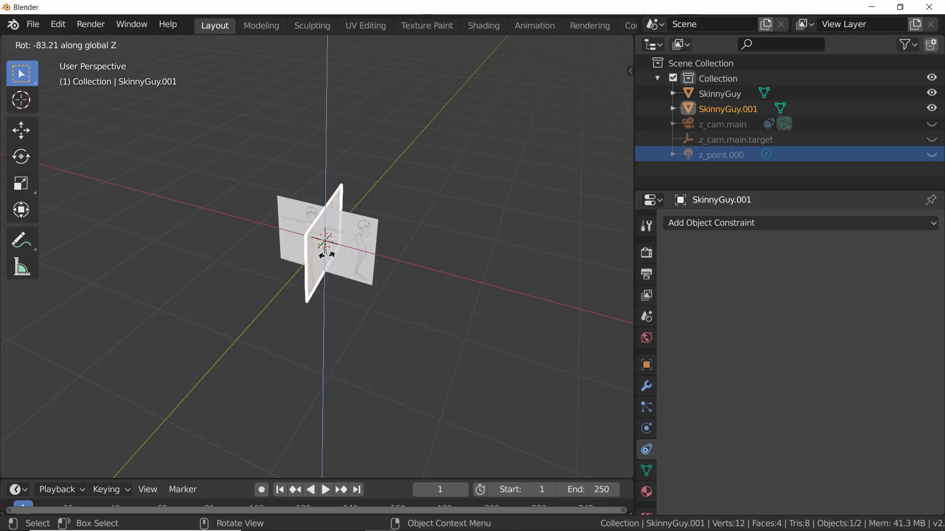
left_click(361, 245)
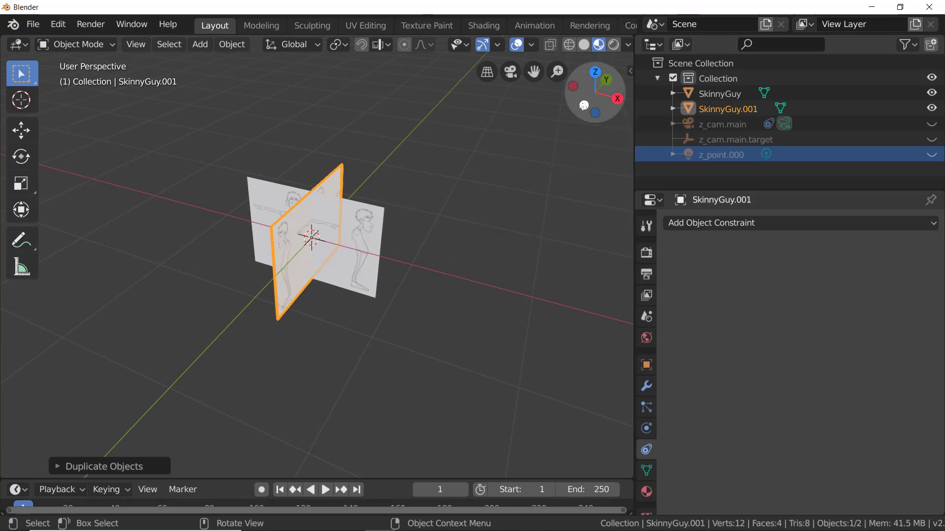
In front orthographic view, move the original SkinnyGuy plane about 0.18 m along global X to center the front-view figure on the Z axis
left_click(585, 105)
scroll(349, 228, "down", 8)
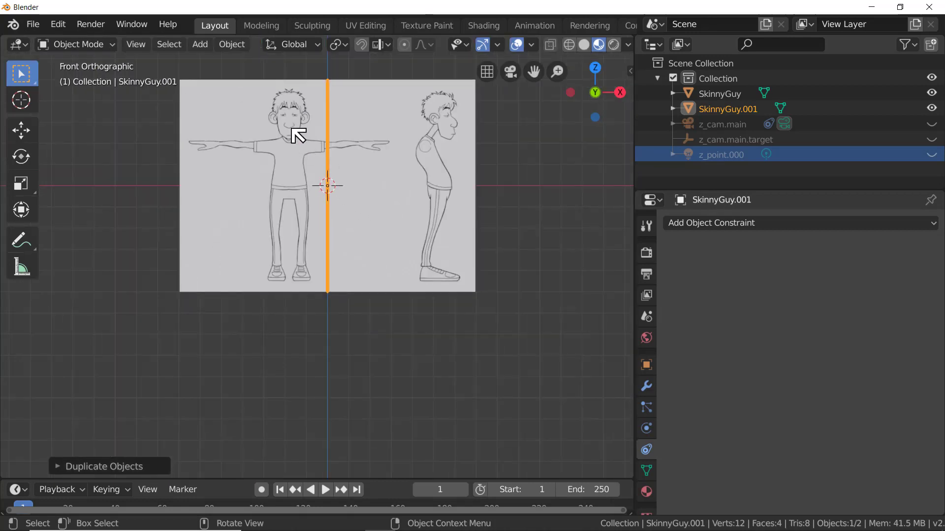
left_click(290, 126)
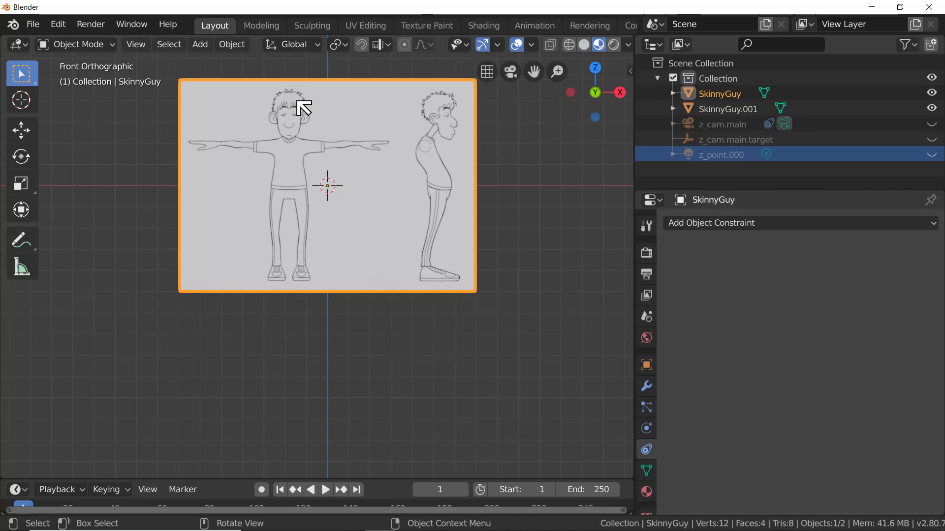
key("g")
key("x")
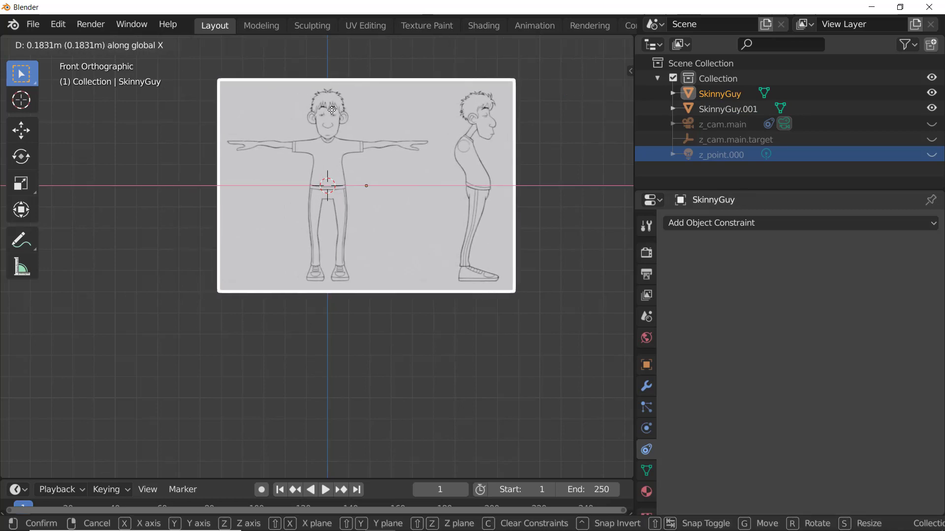
left_click(332, 110)
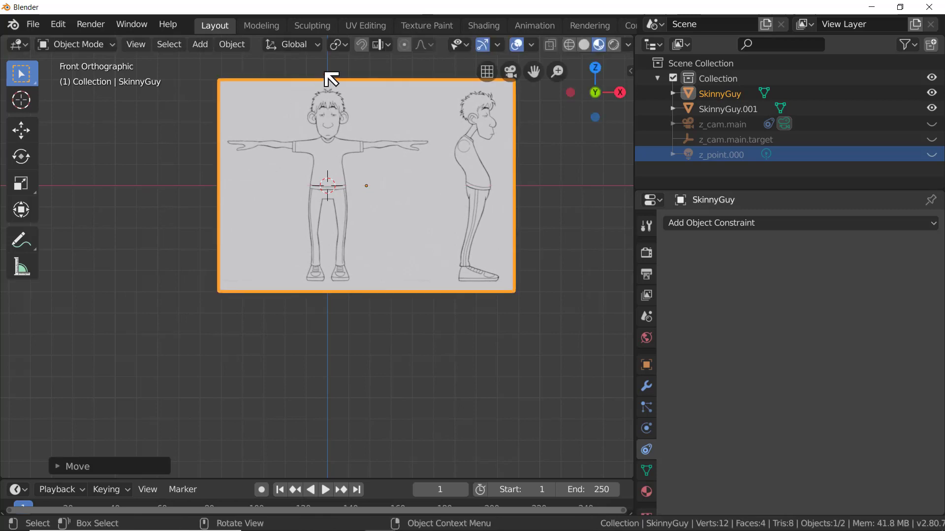
scroll(333, 87, "up", 6)
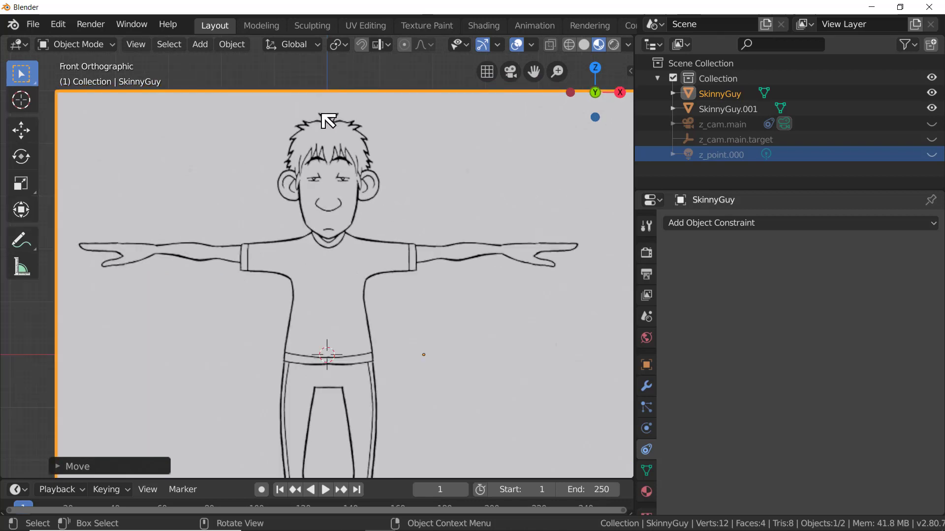
scroll(329, 122, "down", 7)
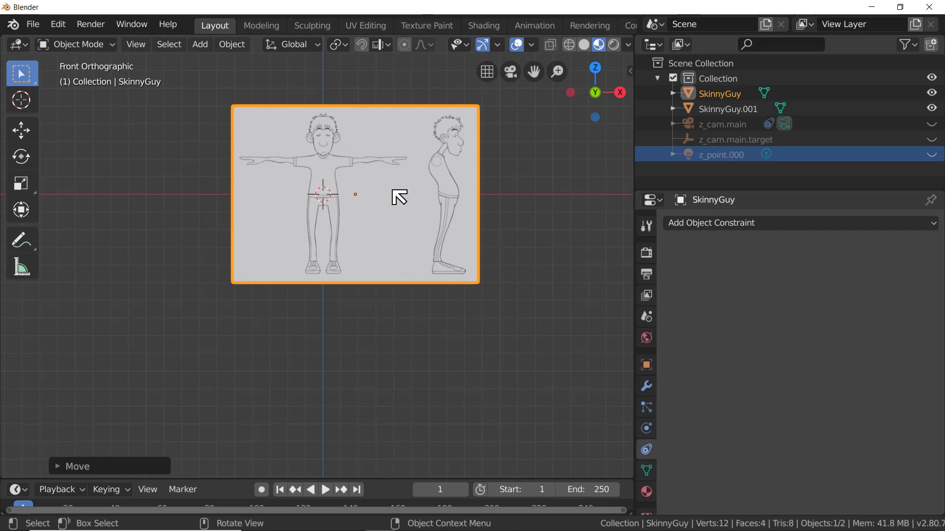
Delete the outer vertices of the side-view section from the SkinnyGuy mesh, leaving only the front-view drawing
key("Tab")
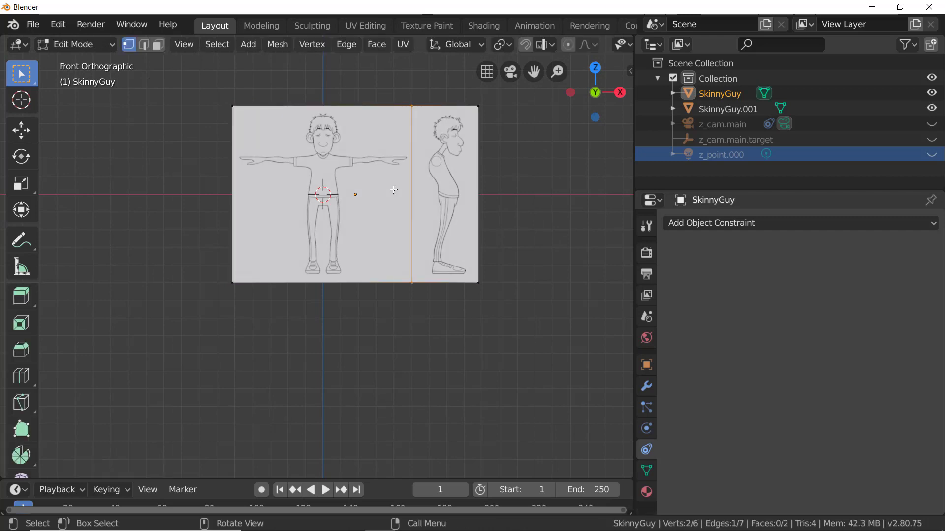
left_click(477, 106)
key("x")
left_click(508, 171)
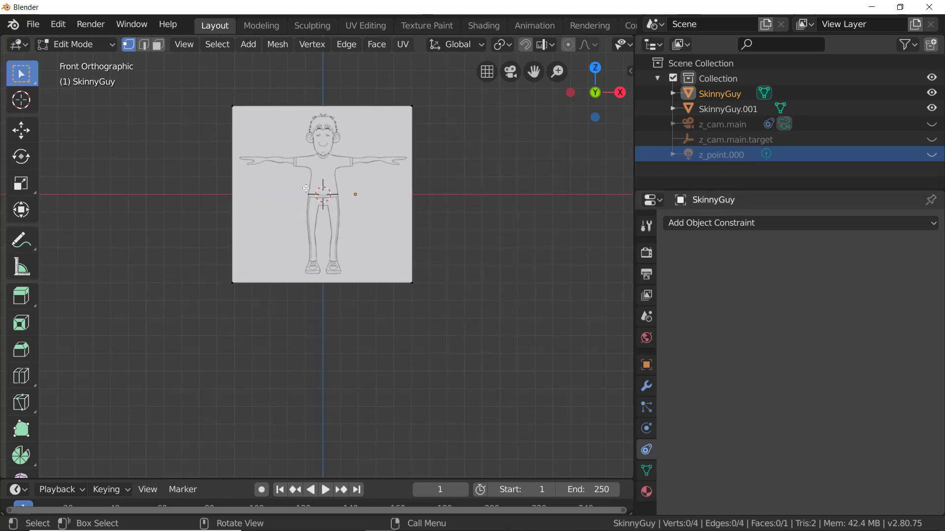
key("Tab")
Move the SkinnyGuy.001 plane about -0.70 m along global X, away from the front-view plane
middle_click_drag(433, 200, 343, 229)
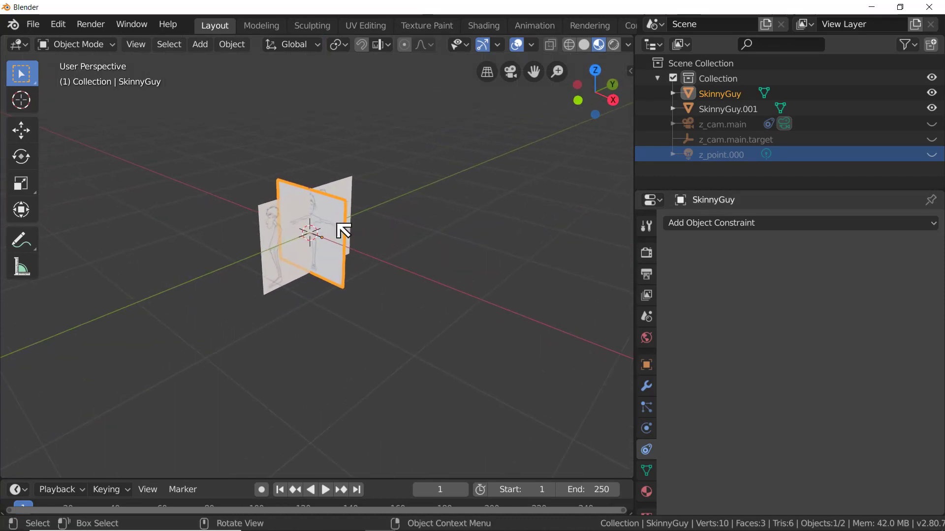
left_click(272, 240)
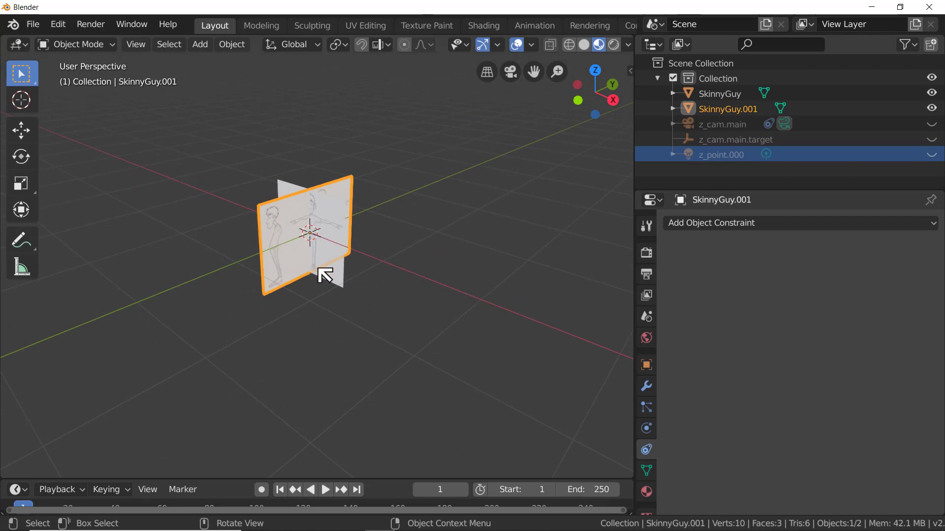
key("g")
key("x")
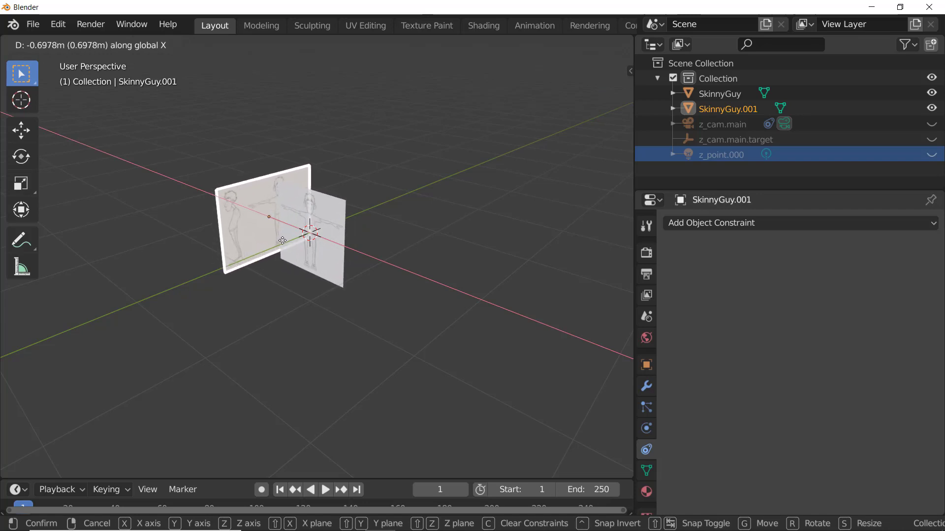
left_click(283, 241)
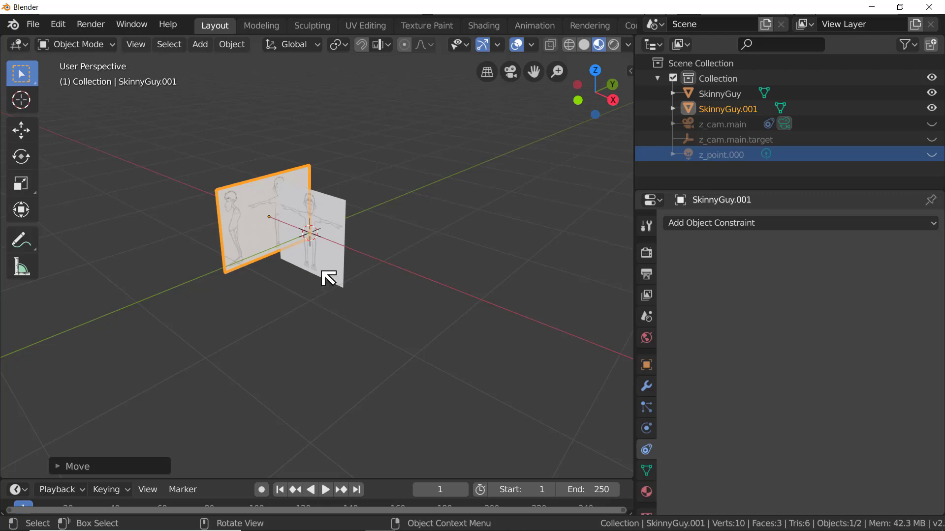
In right orthographic view, move SkinnyGuy.001 about 0.33 m along global Y to bring its cut line to the Z axis
left_click(614, 100)
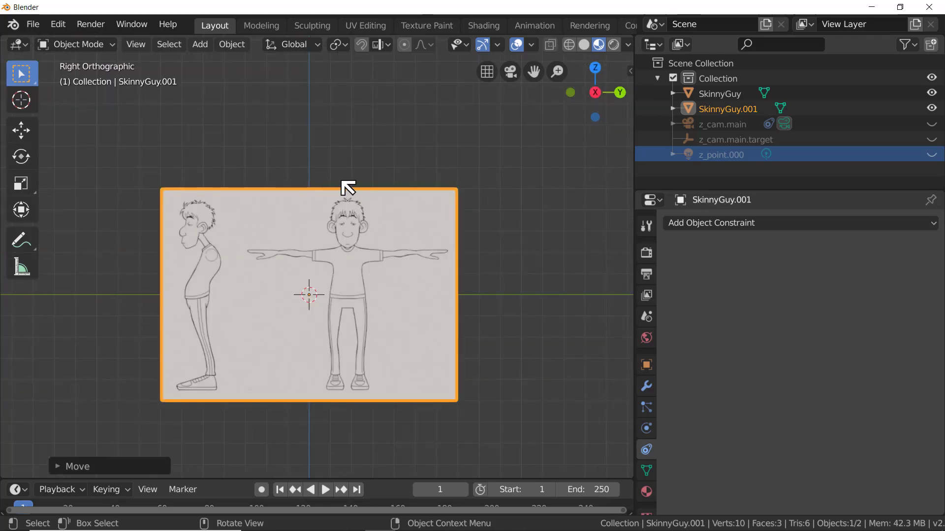
key("g")
key("y")
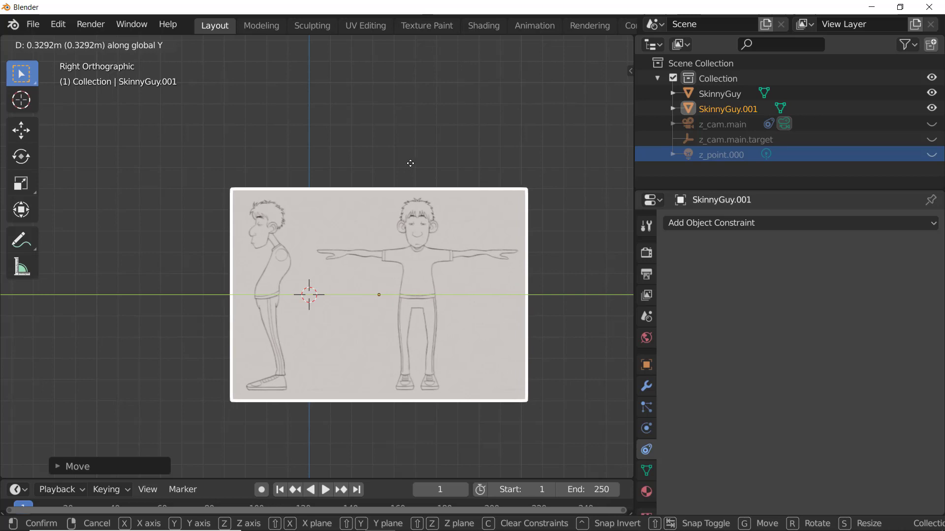
left_click(410, 164)
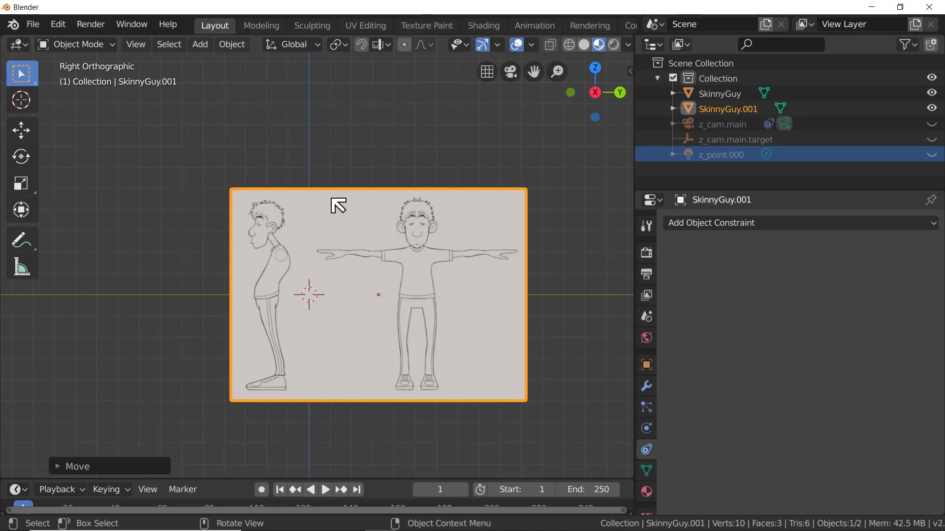
Delete the two outer vertices of the front-view section from the SkinnyGuy.001 mesh, leaving only the side-view drawing
key("Tab")
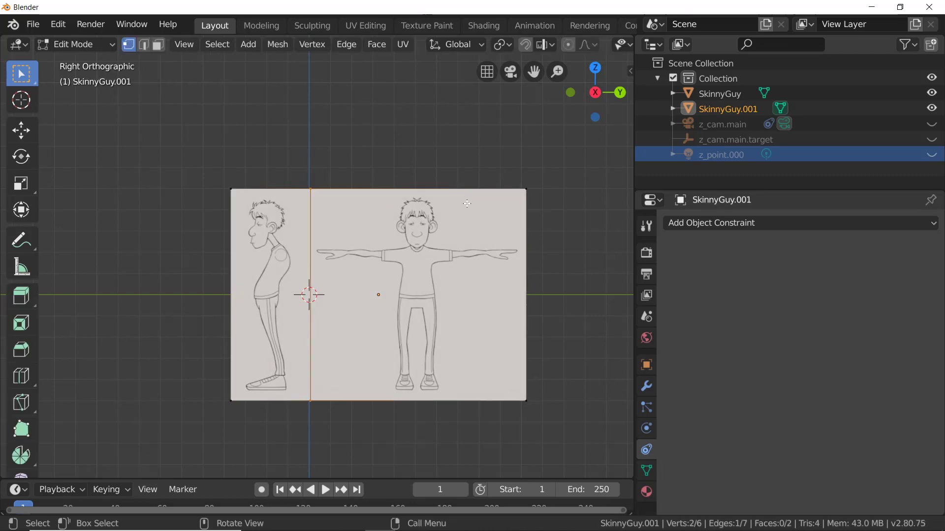
left_click(523, 190)
left_click(529, 403, "shift")
key("x")
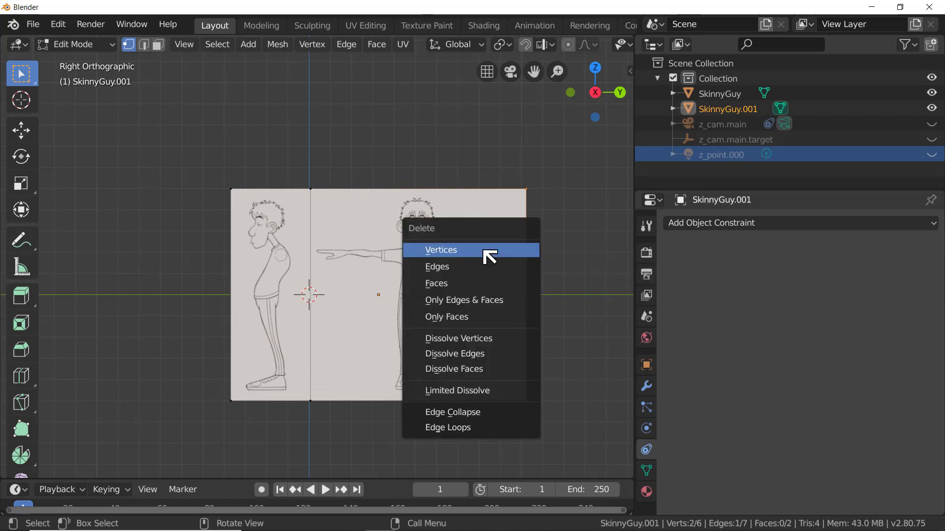
left_click(483, 251)
key("Tab")
Move the side-view plane along global X so it sits closer to the edge of the front-view plane
middle_click_drag(370, 268, 343, 256)
mouse_move(306, 297)
middle_mouse_down()
mouse_move(316, 310)
mouse_move(318, 290)
middle_mouse_up()
left_click(487, 72)
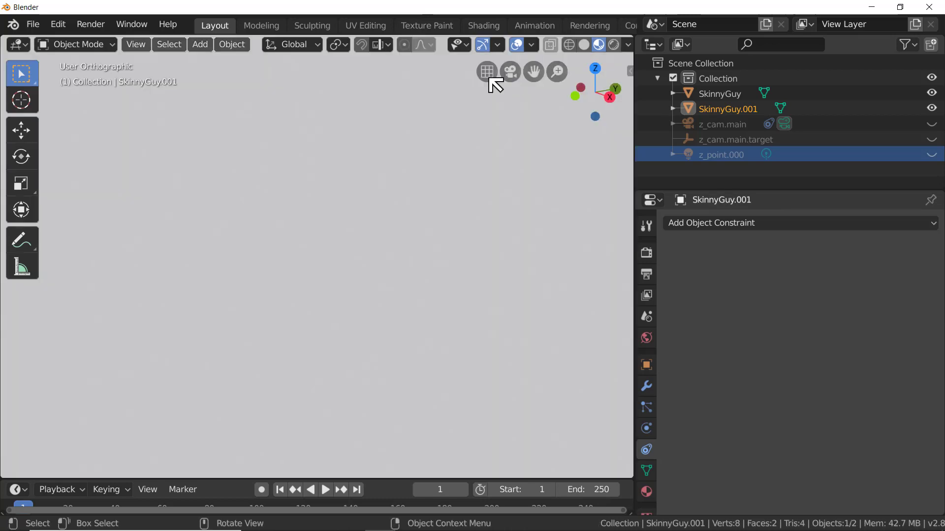
scroll(350, 251, "down", 6)
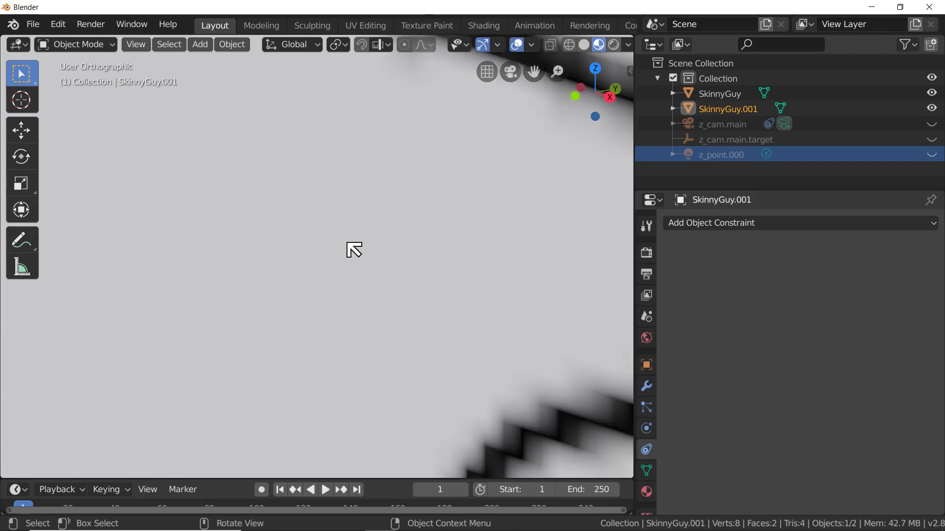
scroll(347, 249, "down", 5)
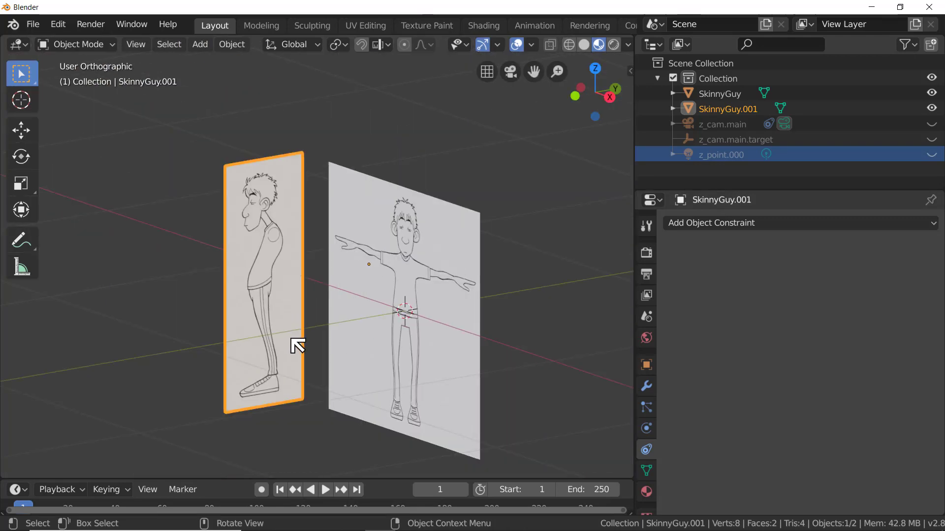
key("g")
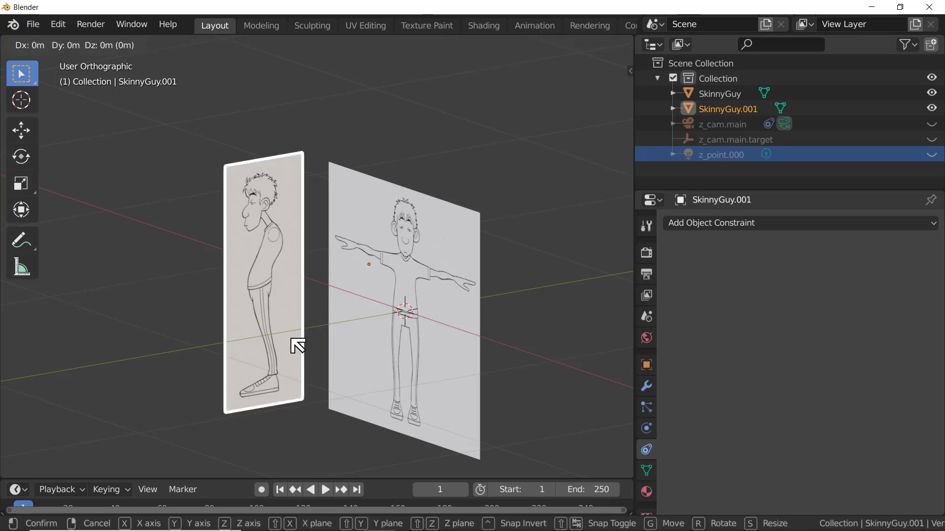
key("x")
left_click(309, 367)
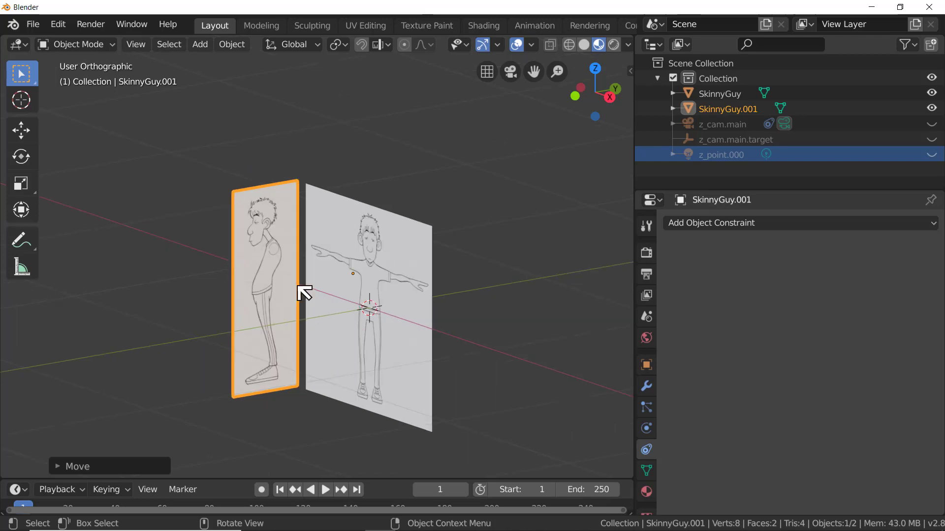
middle_click_drag(305, 291, 382, 329)
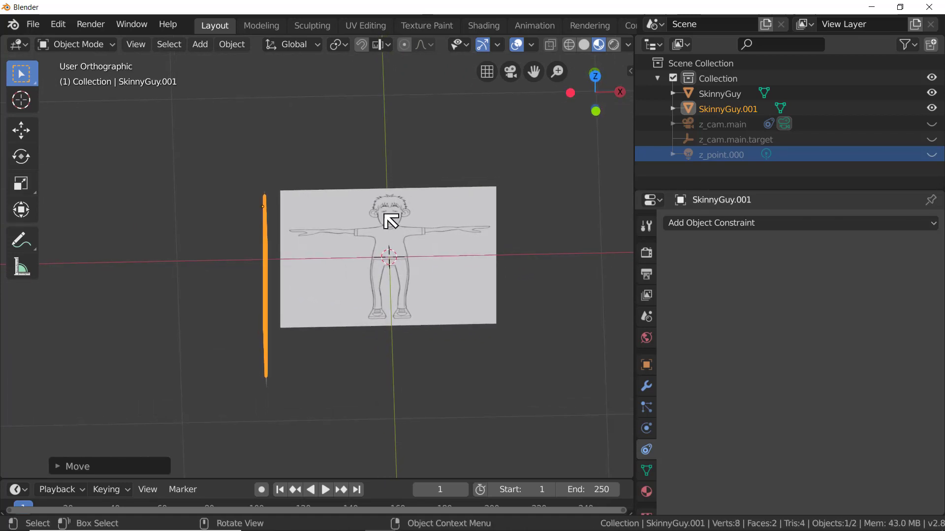
middle_click_drag(389, 266, 394, 163)
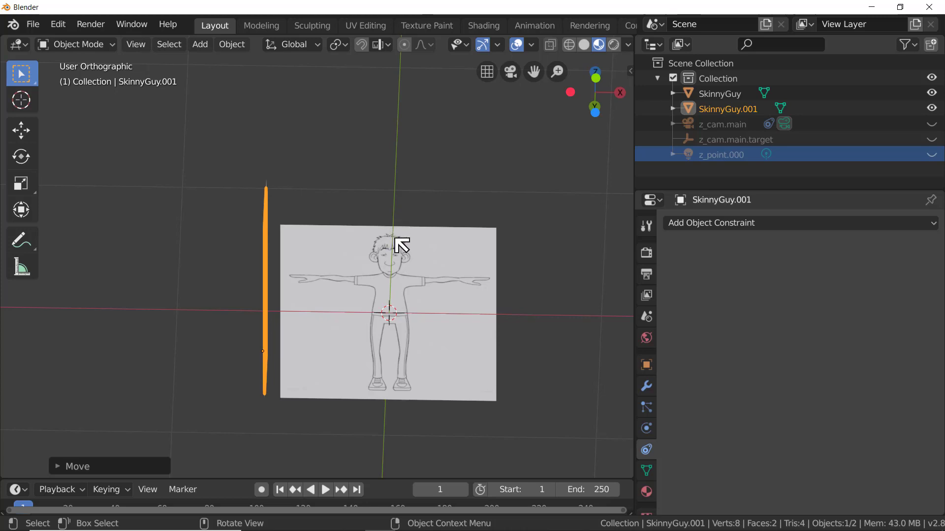
middle_click_drag(404, 266, 317, 307)
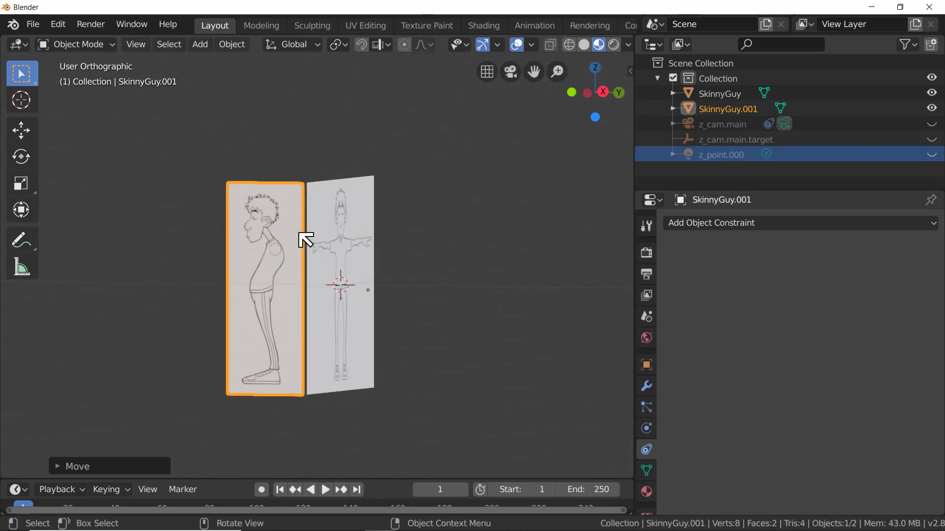
middle_click_drag(228, 274, 266, 298)
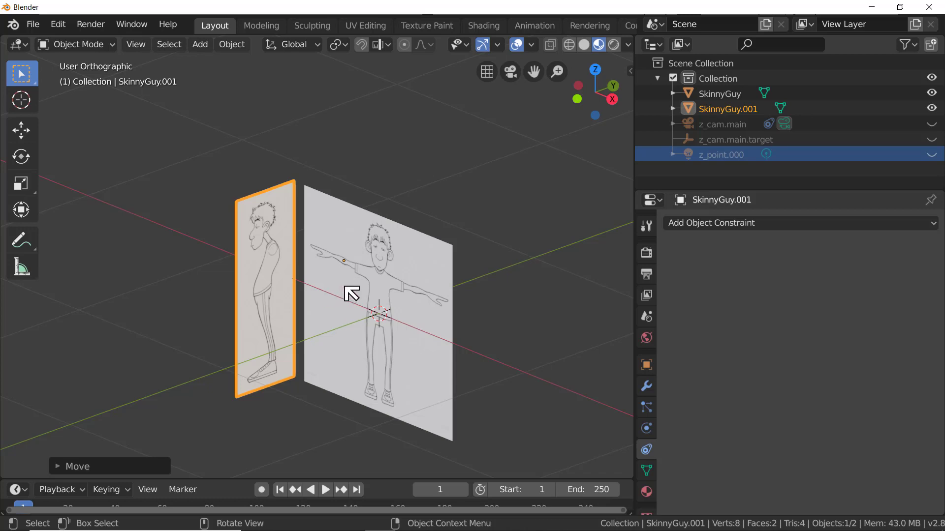
In top orthographic view, add a mesh circle at the 3D cursor on the world origin
left_click(595, 69)
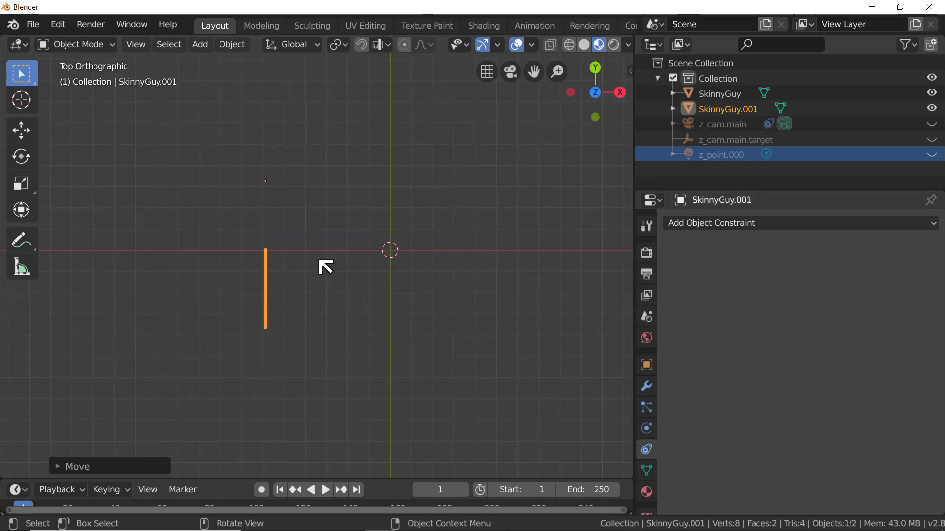
scroll(404, 251, "up", 5)
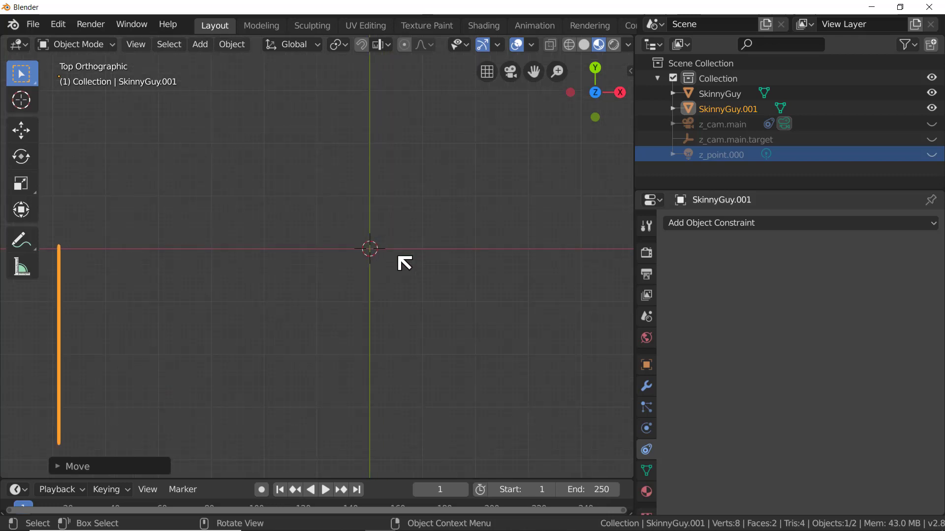
key("shift+a")
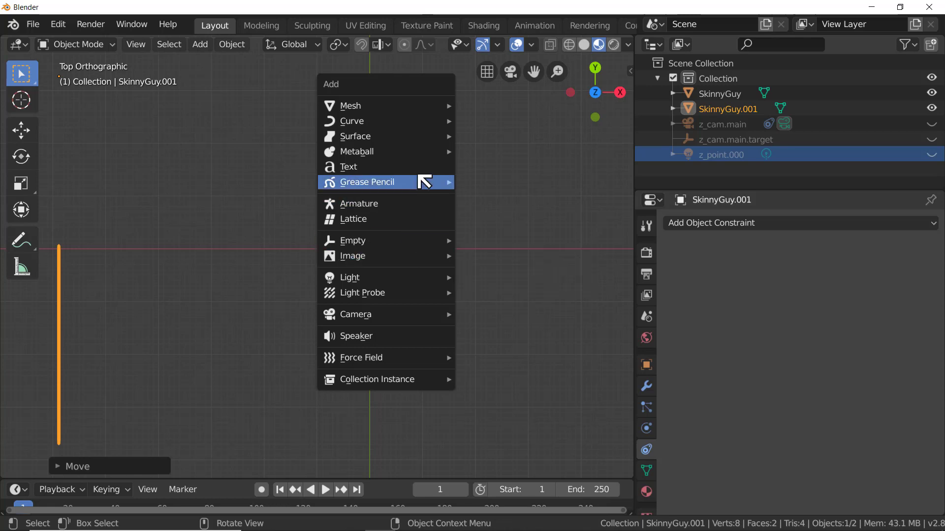
mouse_move(443, 106)
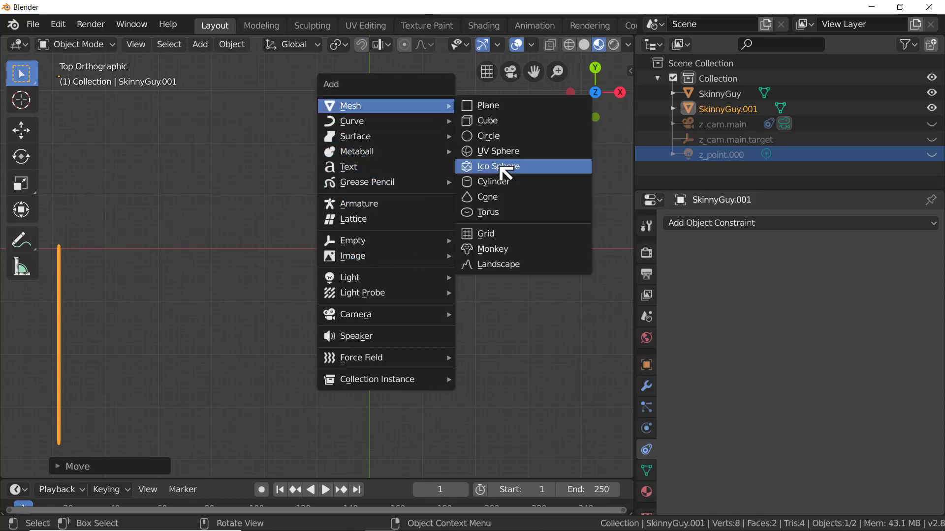
left_click(501, 137)
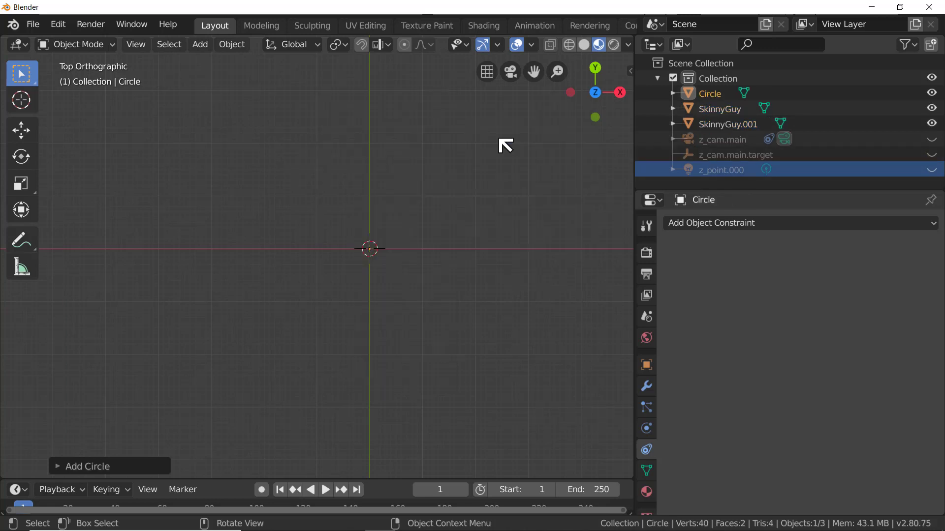
scroll(412, 249, "up", 10)
scroll(411, 246, "down", 6)
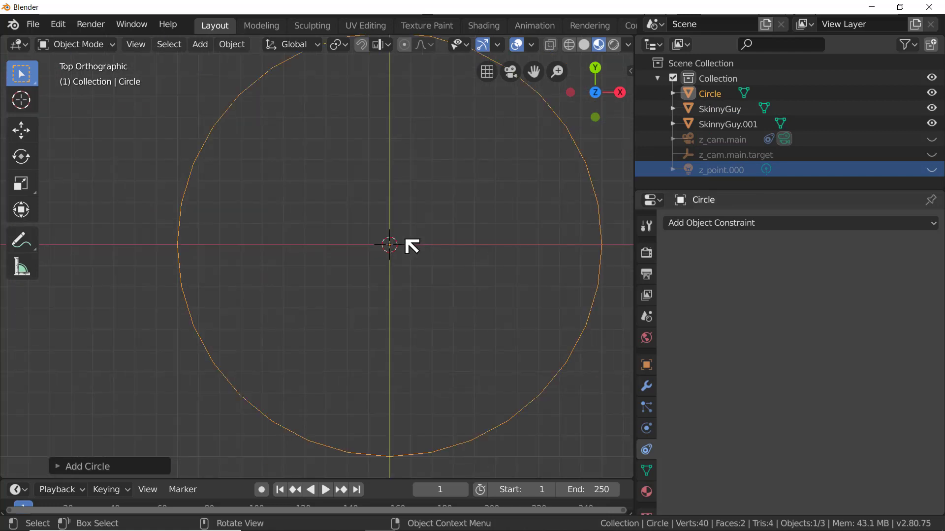
Set the new circle to 12 vertices with a radius of 0.16 m
left_click(63, 468)
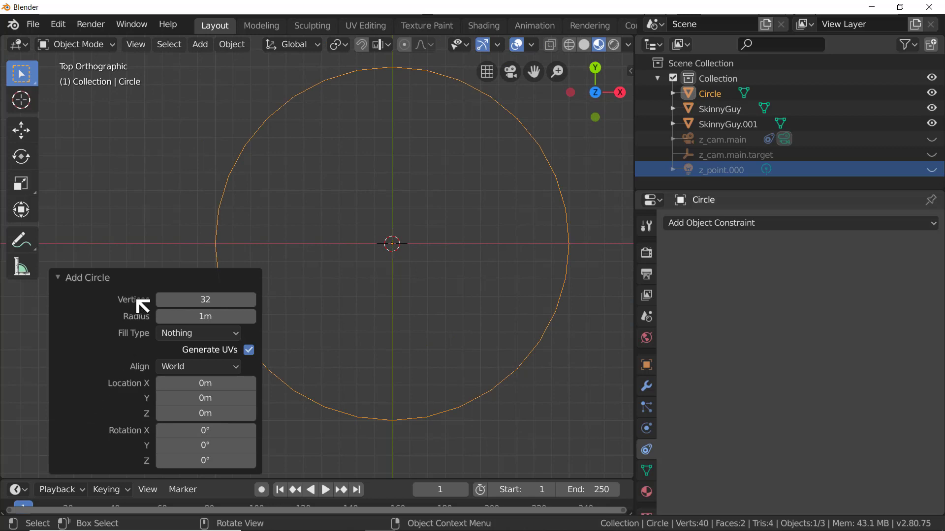
left_click(204, 300)
type("12")
key("Return")
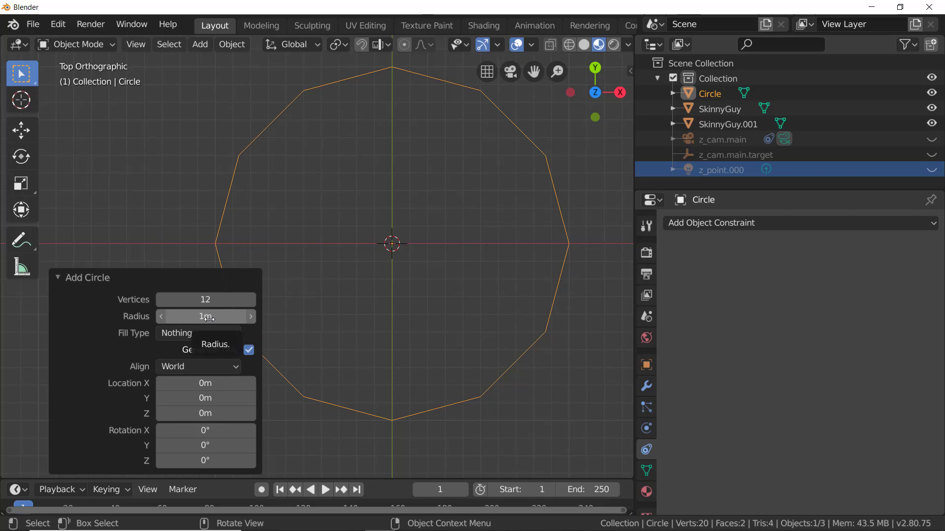
left_click_drag(203, 319, 164, 327)
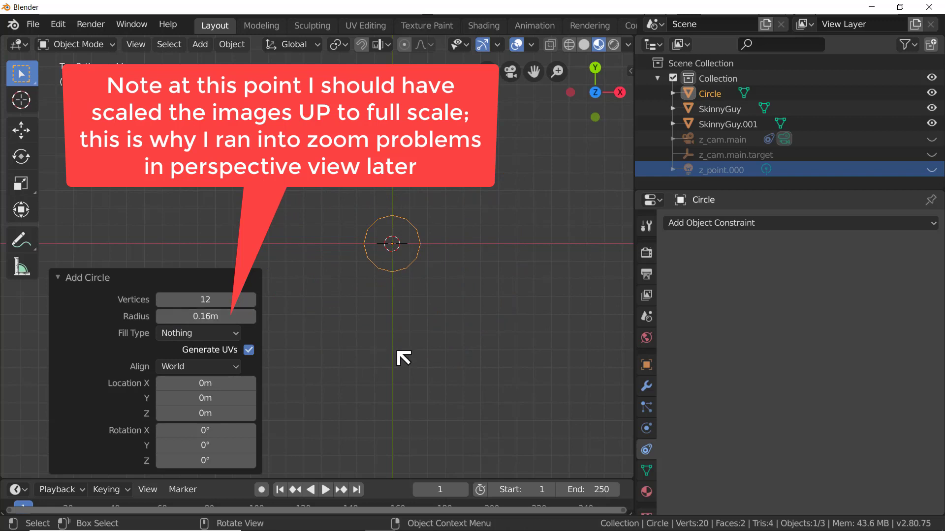
Move the circle about -0.28 m along global Y, in front of the front-view plane
middle_click_drag(400, 354, 289, 288)
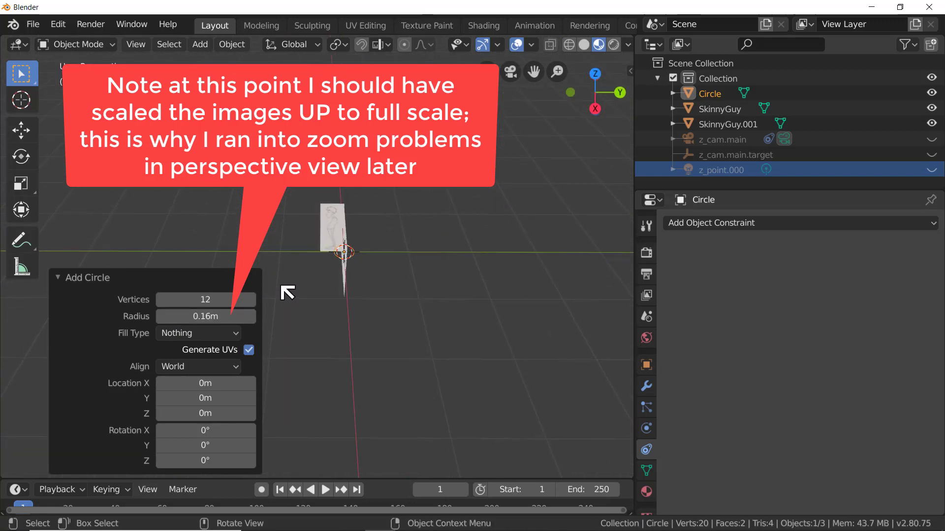
scroll(289, 288, "down", 6)
scroll(289, 288, "up", 7)
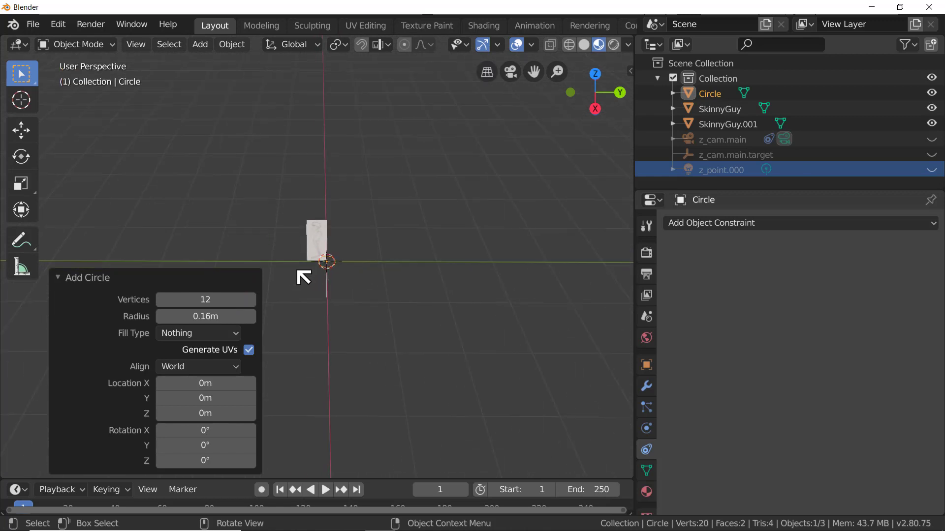
middle_click_drag(314, 262, 341, 267)
key("g")
key("y")
left_click(363, 278)
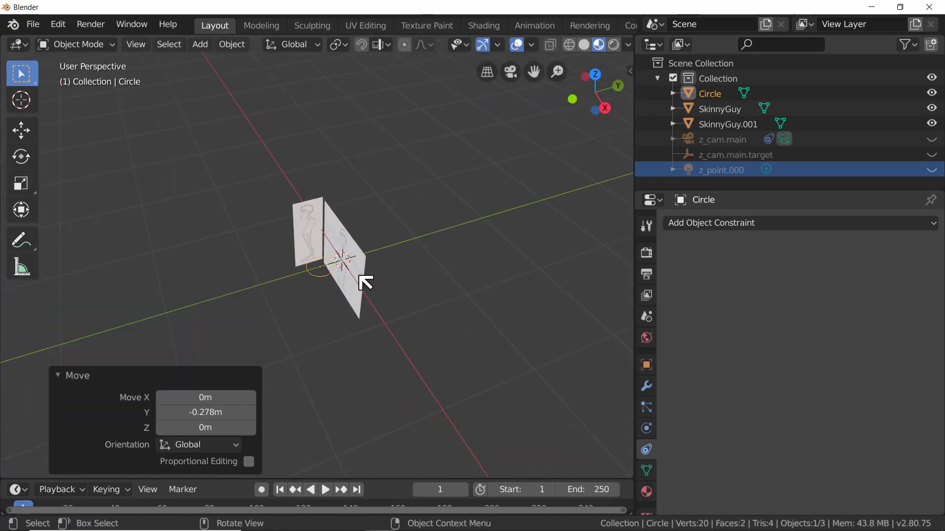
In Edit Mode, extrude the circle's edges about 0.08 m upward along global Z to form a ring-shaped band
middle_click_drag(343, 274, 384, 293)
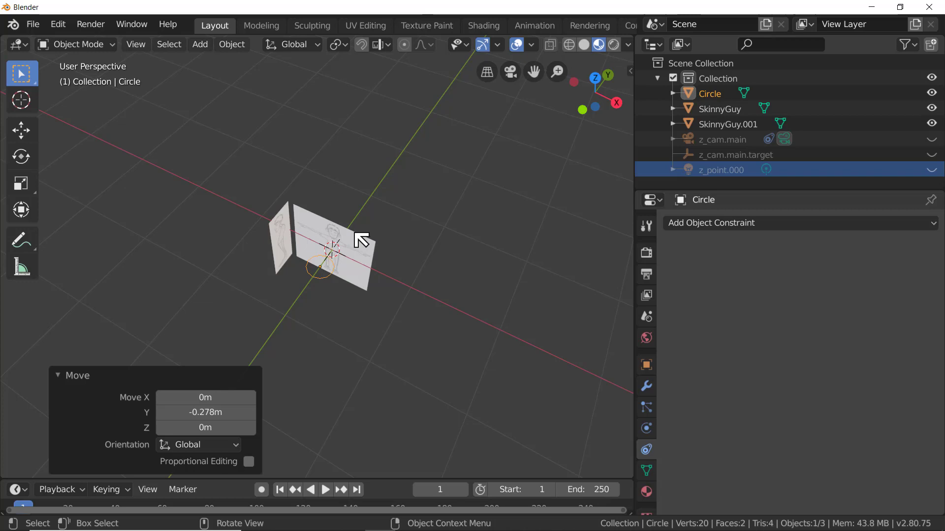
middle_click_drag(325, 294, 323, 269)
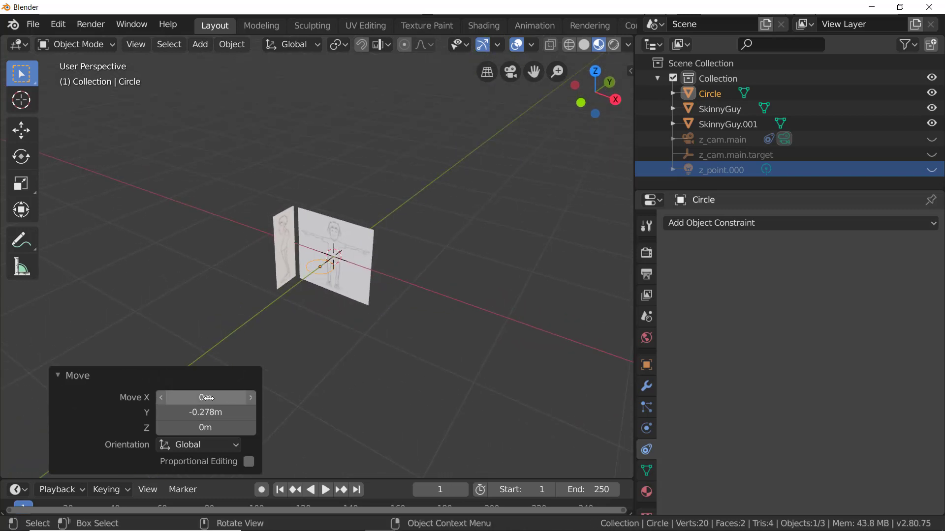
left_click(58, 376)
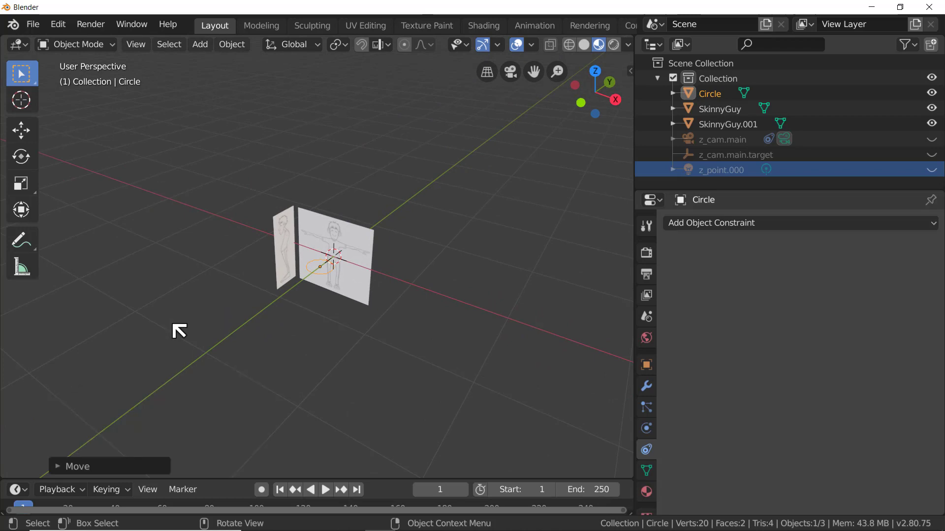
middle_click_drag(380, 245, 375, 252)
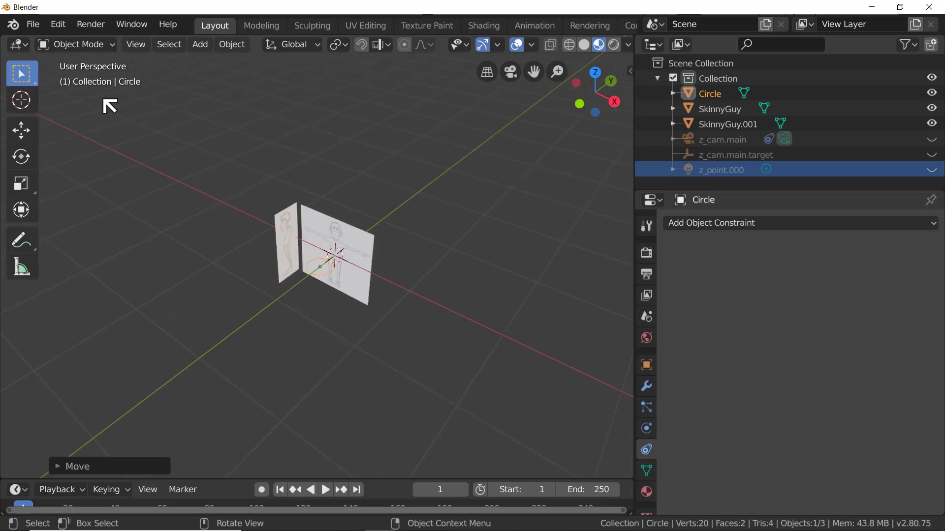
left_click(93, 47)
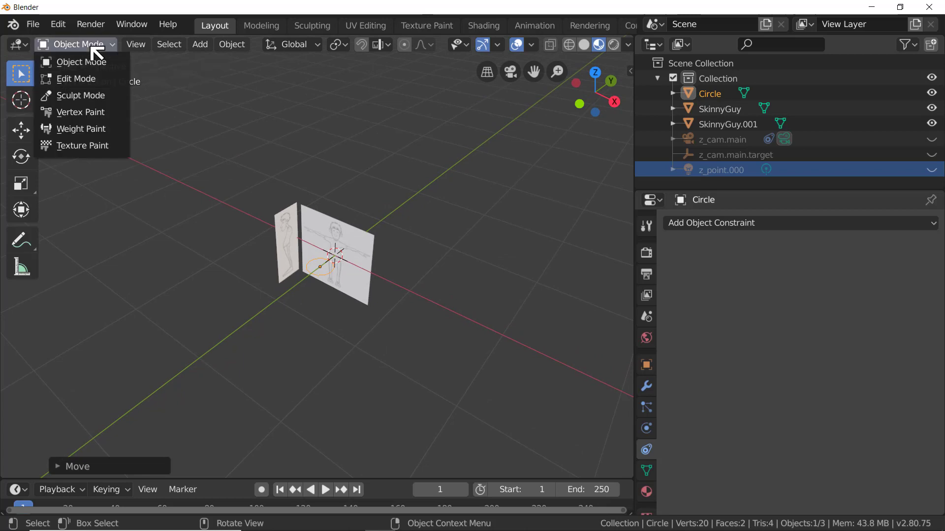
left_click(93, 82)
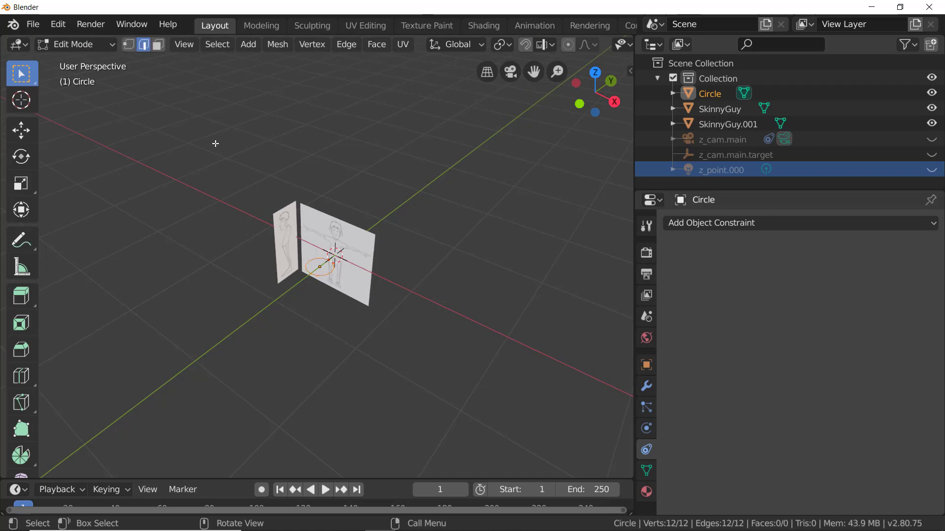
key("e")
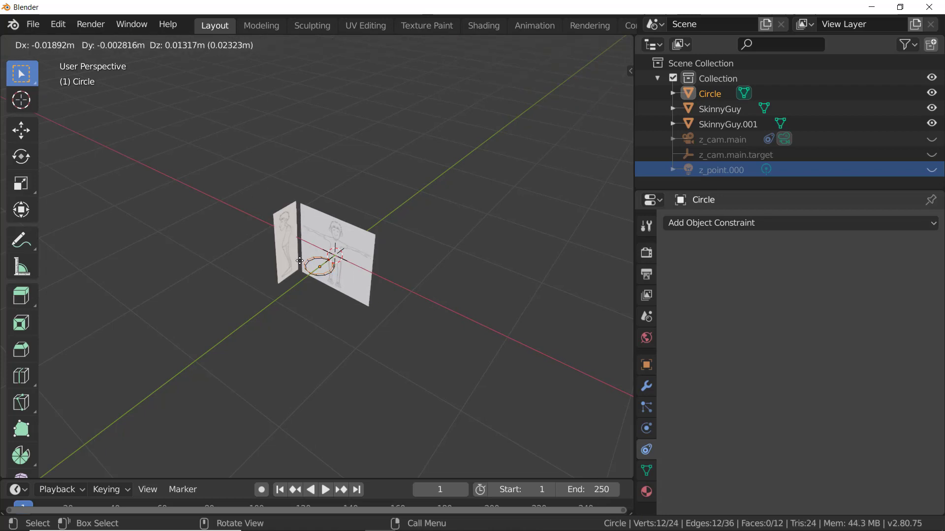
key("z")
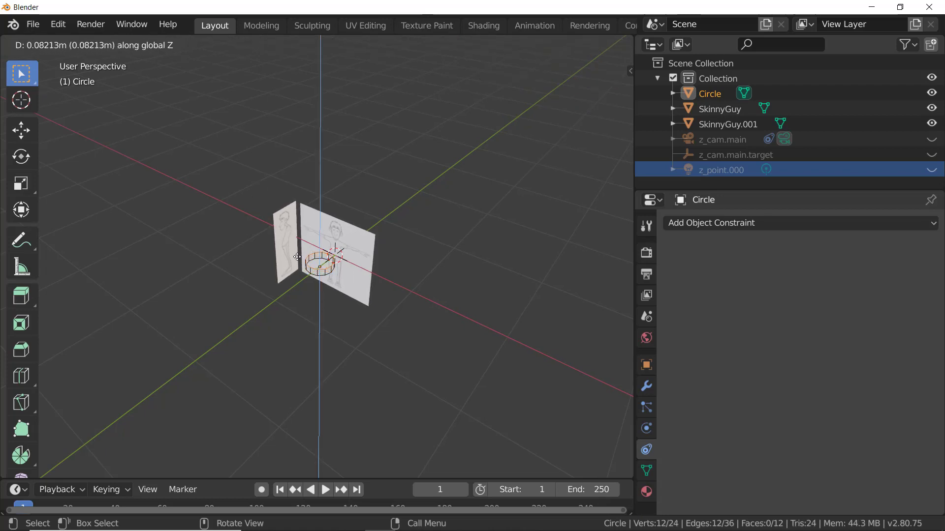
left_click(298, 257)
In right orthographic view, select both edge loops of the band and scale them along global Y to match the waist depth
key("KP_5")
middle_click_drag(270, 441, 291, 407)
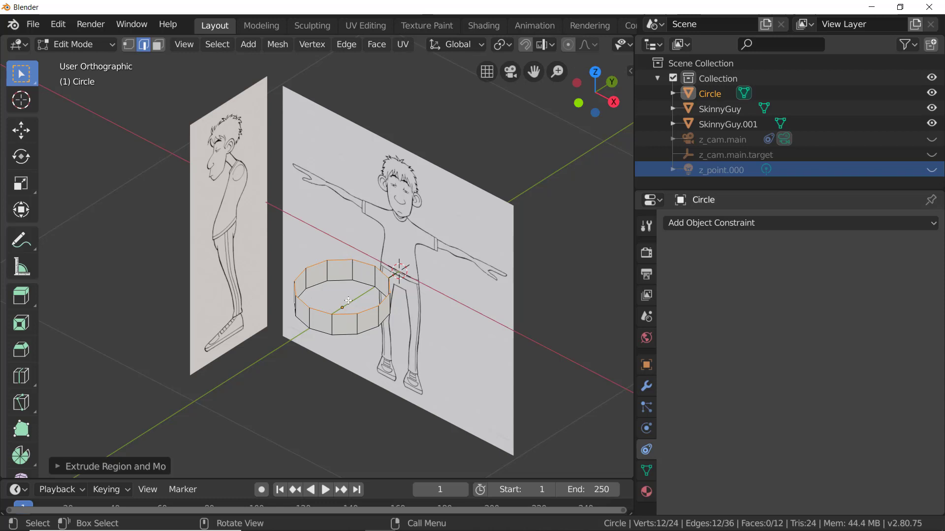
middle_click_drag(348, 301, 364, 363)
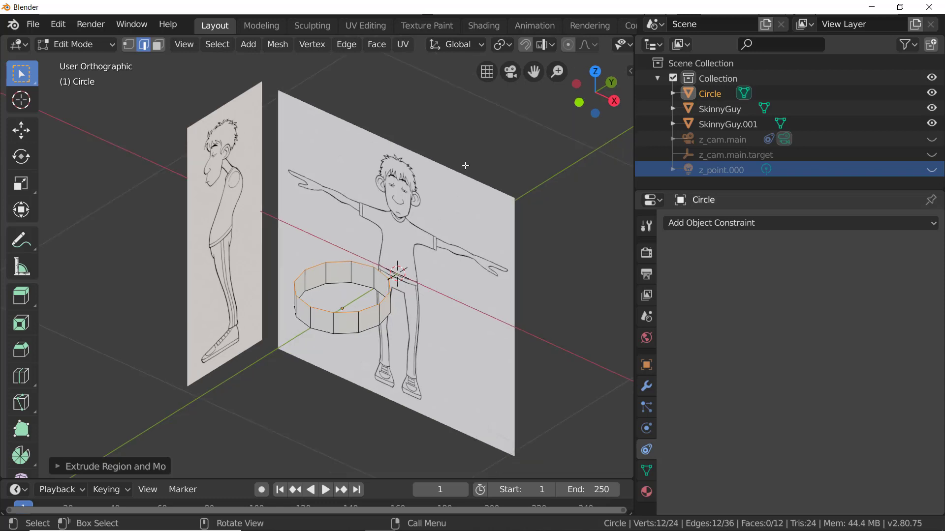
left_click(614, 101)
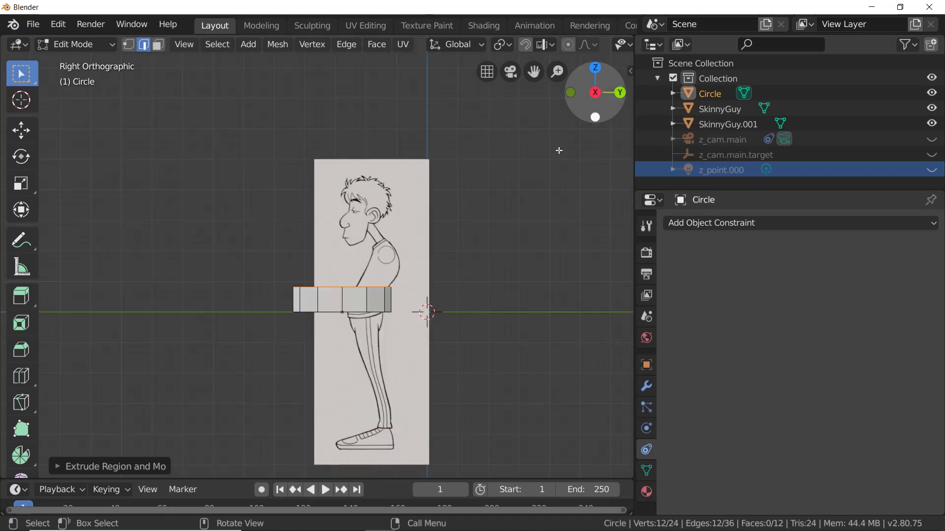
scroll(367, 334, "up", 3)
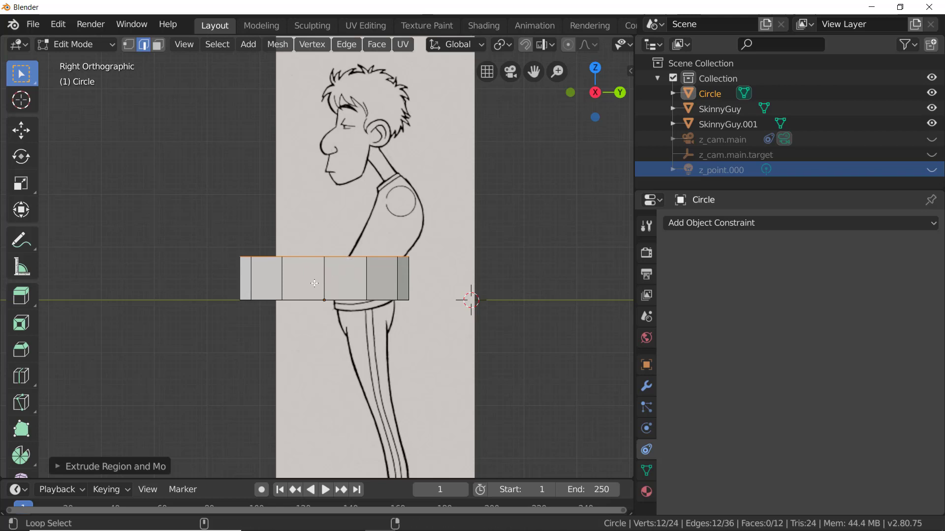
left_click(259, 299, "alt+shift")
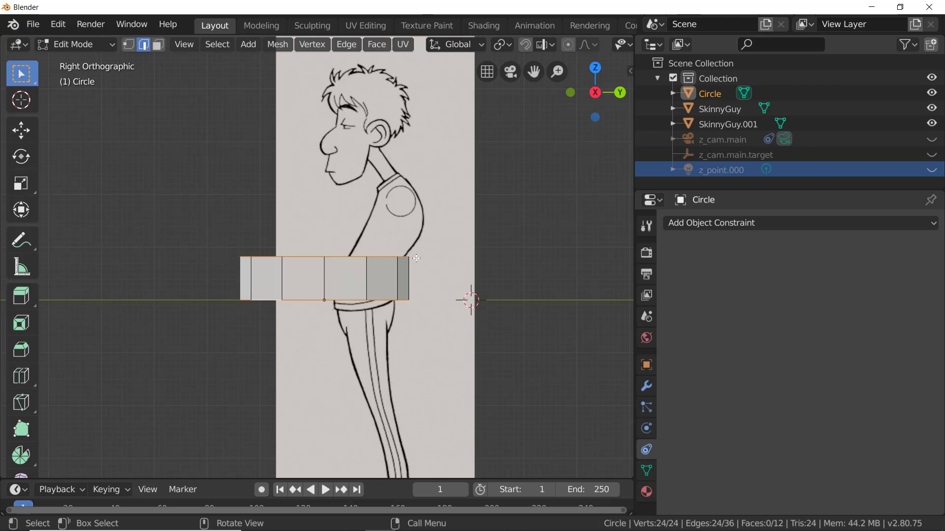
key("s")
key("y")
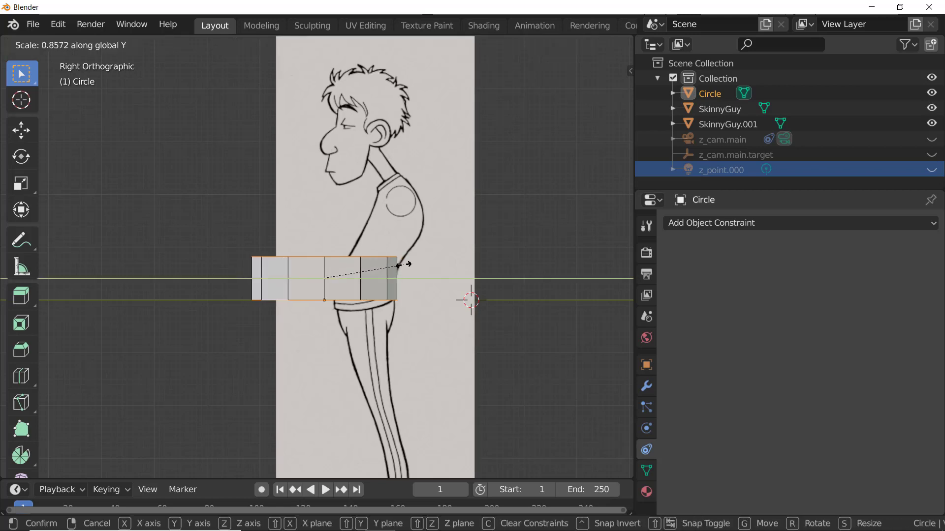
left_click(362, 280)
Move the band about 0.08 m along global Y to align it with the lower torso in the side drawing
key("g")
key("y")
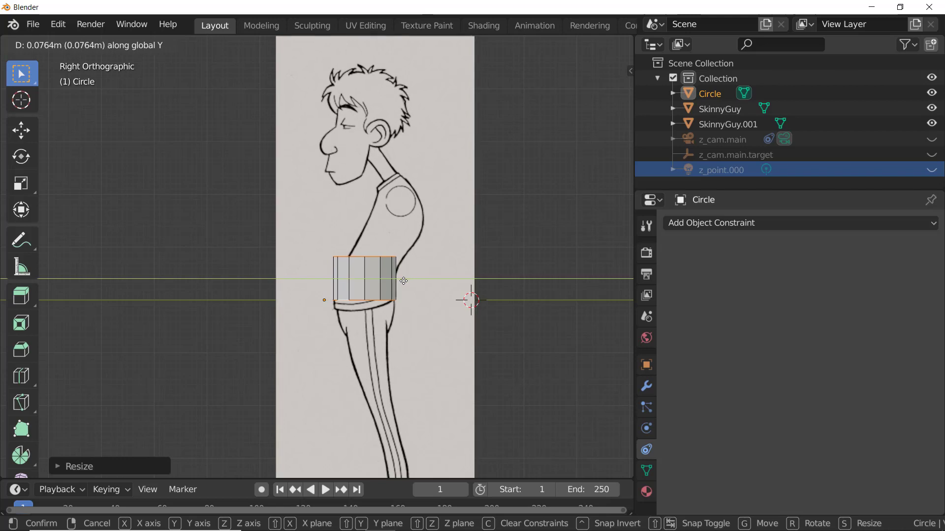
left_click(401, 285)
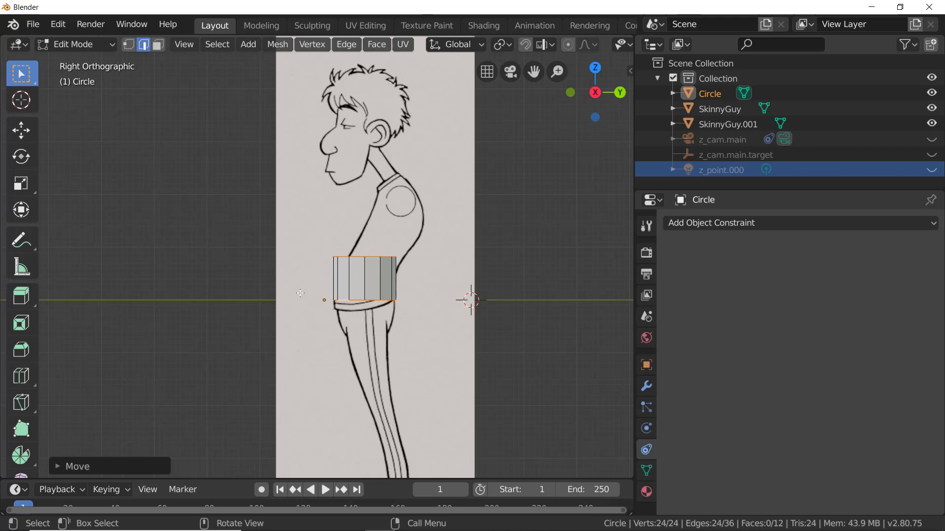
In front orthographic view, scale the whole band along global X to match the waist width in the front drawing
middle_click_drag(305, 271, 368, 296)
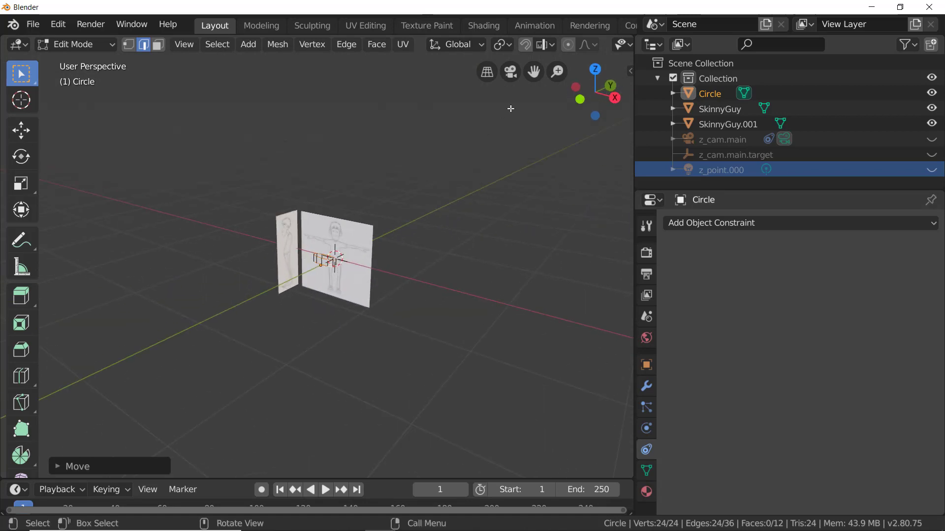
left_click(580, 99)
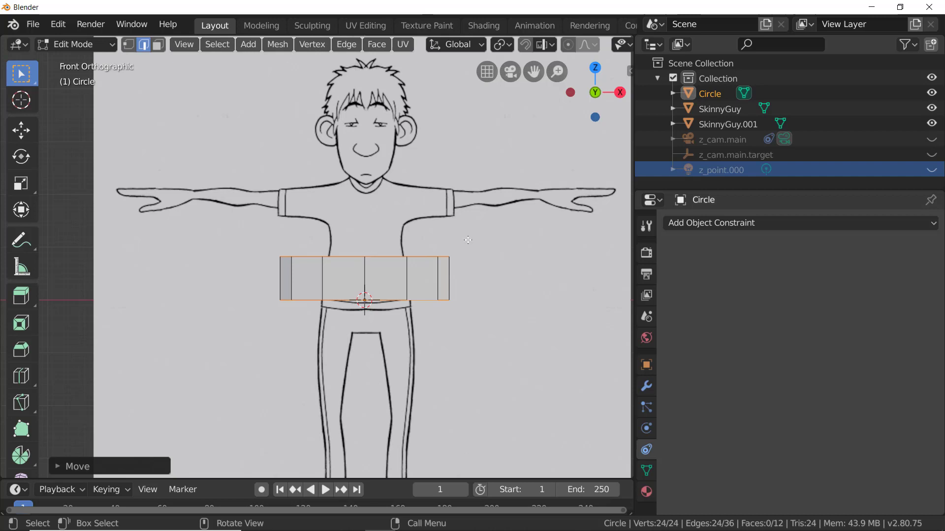
key("s")
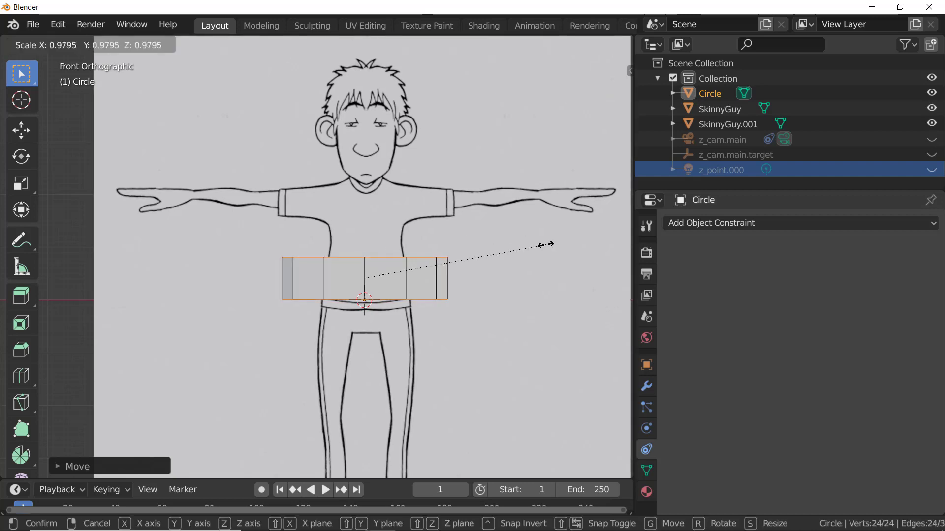
key("x")
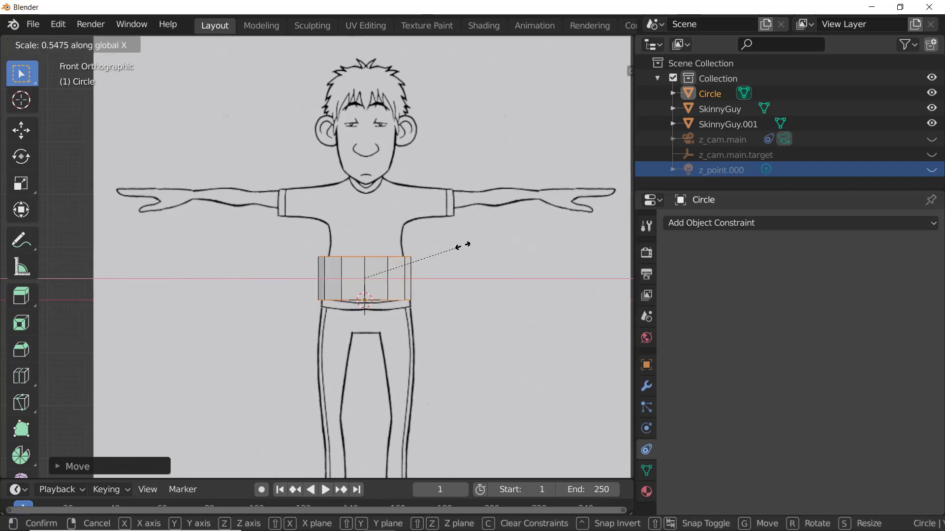
left_click(453, 253)
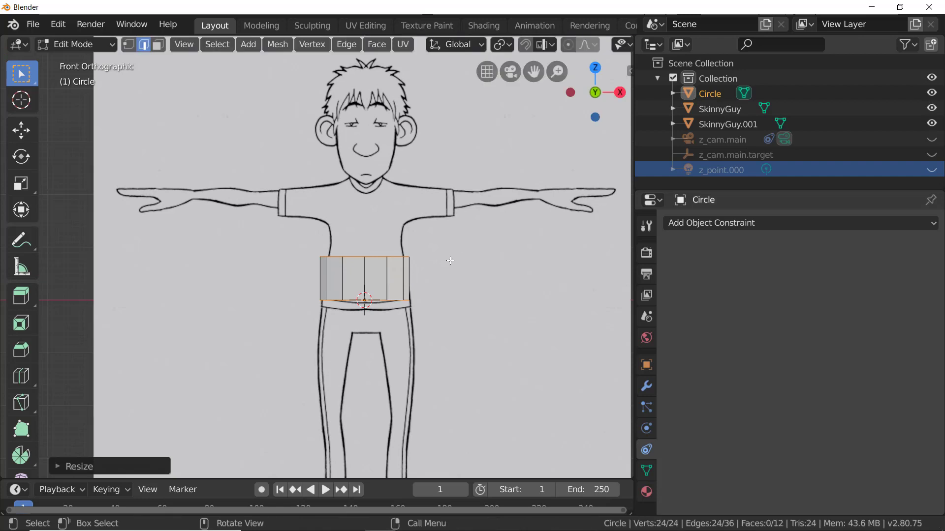
Select only the band's upper edge loop and scale it to about 0.84 along global X to follow the shirt's taper
scroll(427, 253, "up", 3)
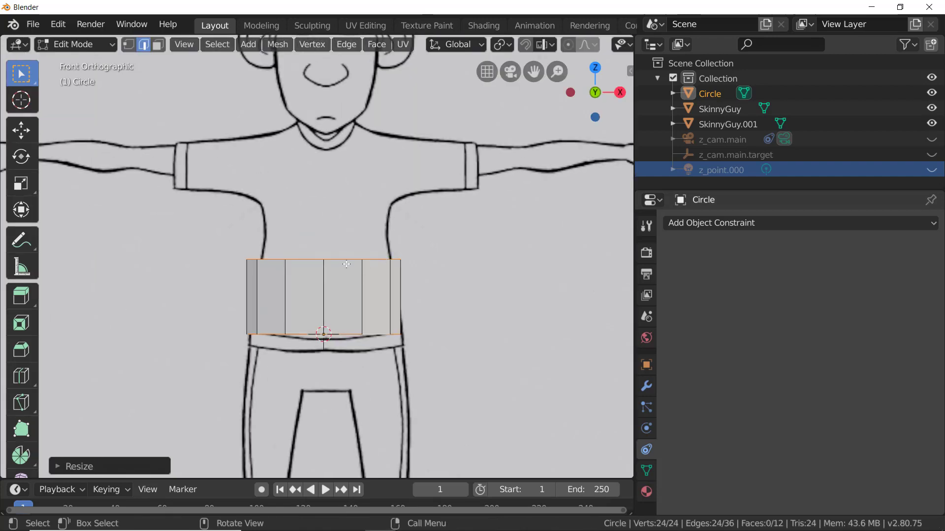
left_click(448, 283)
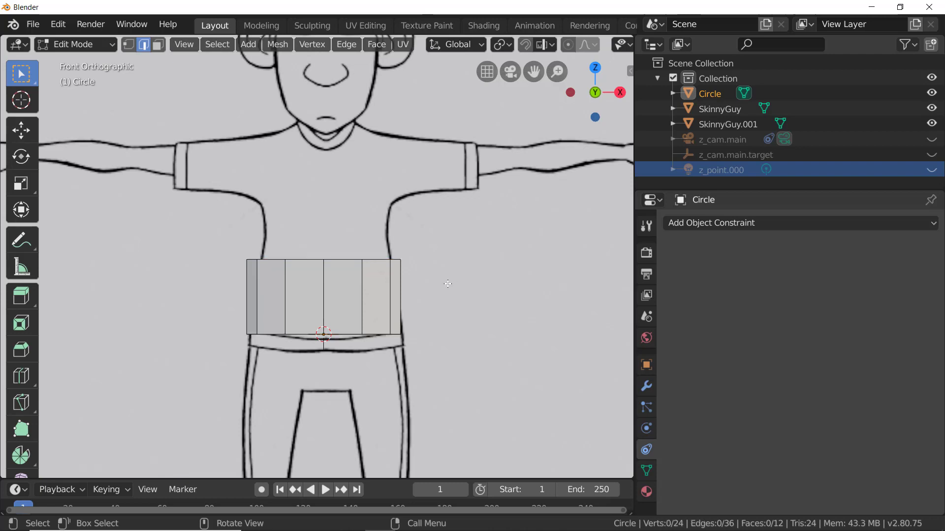
left_click(349, 260, "alt")
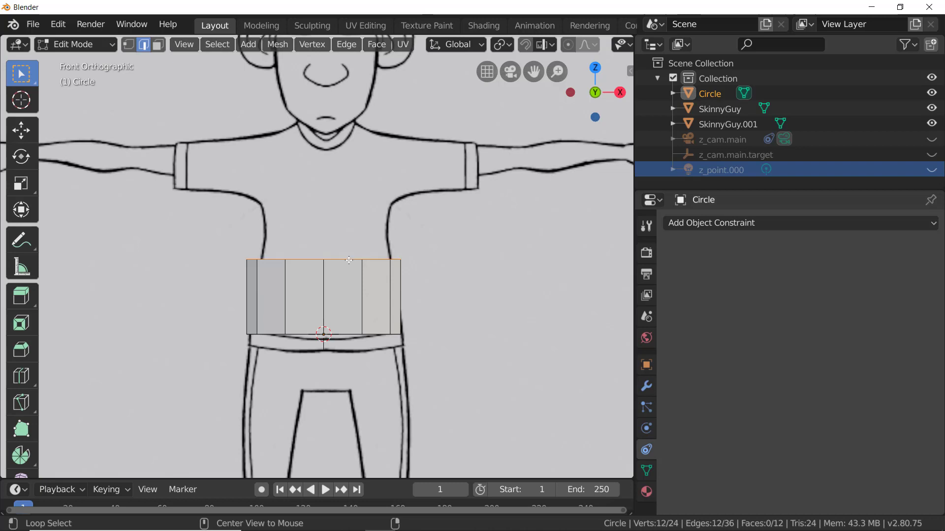
key("s")
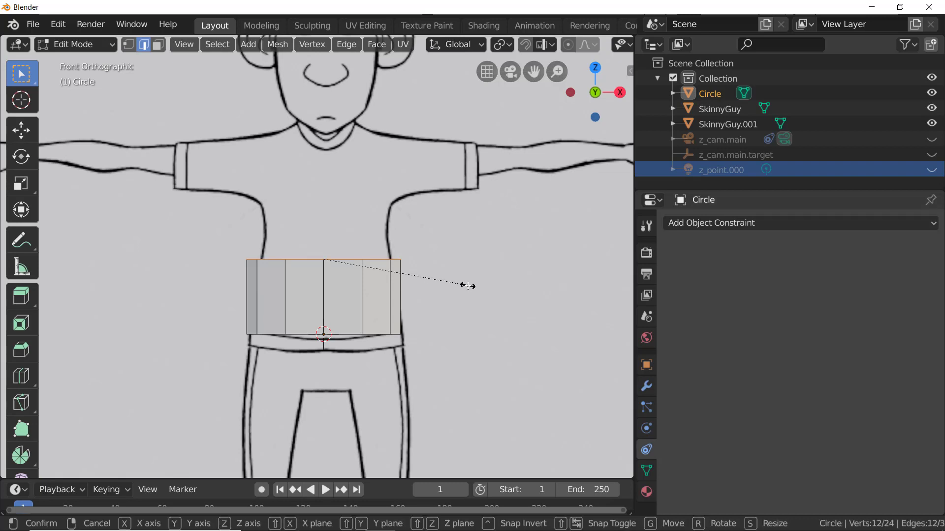
key("x")
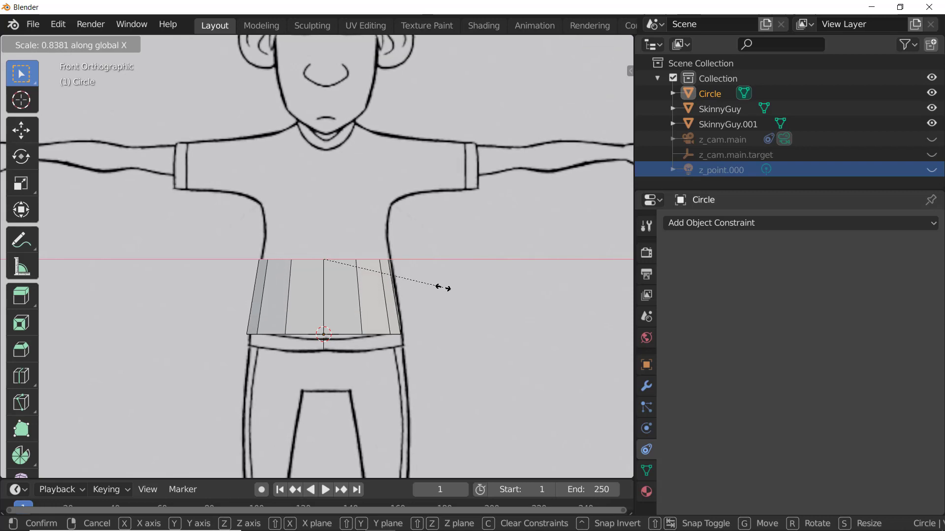
left_click(445, 287)
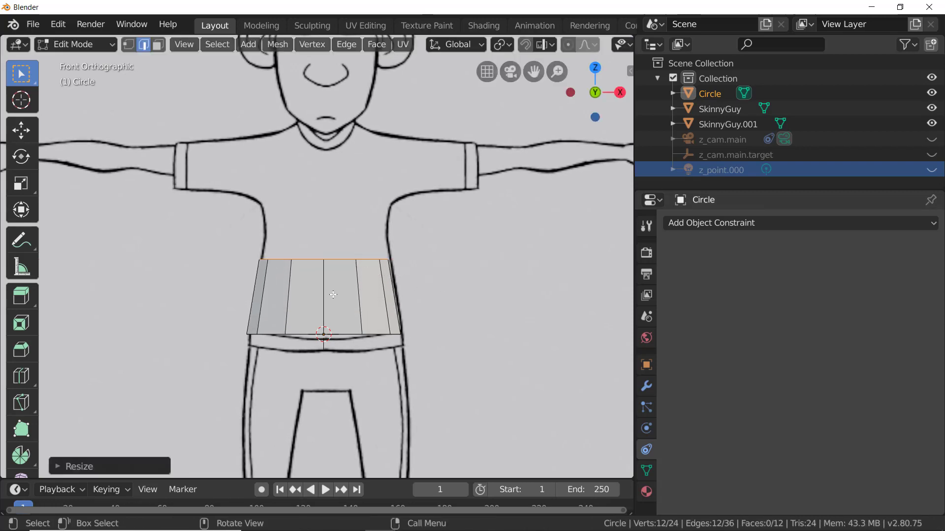
In Object Mode, select the front SkinnyGuy plane and shift it slightly along negative global X to center the drawing on the band
scroll(340, 282, "up", 5)
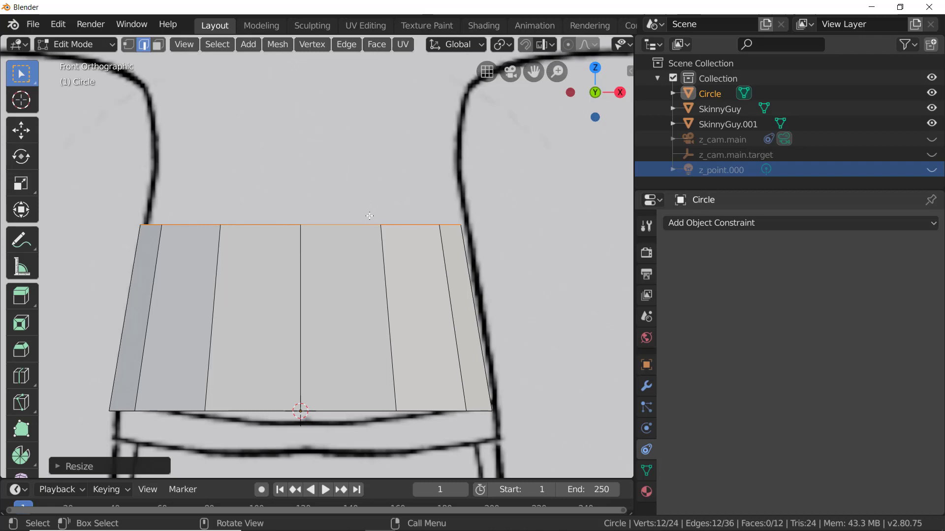
key("Tab")
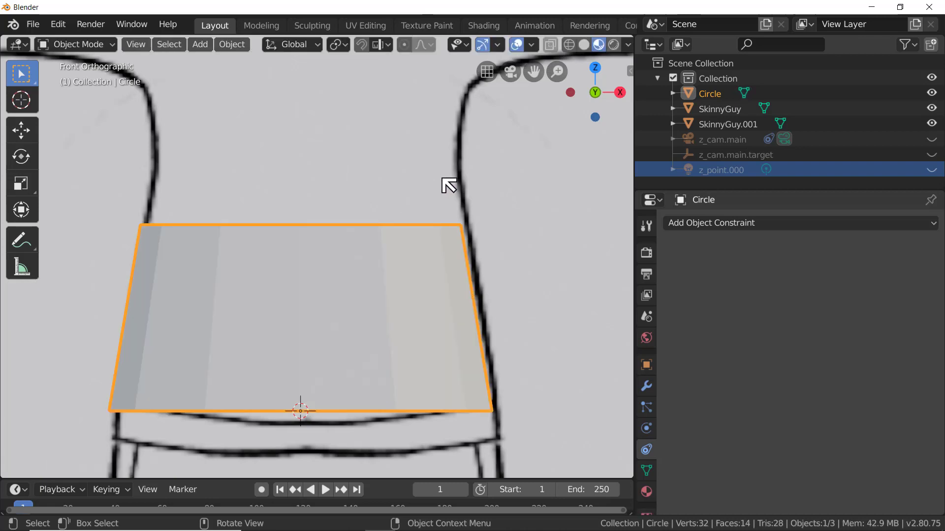
scroll(449, 185, "down", 1)
scroll(448, 186, "down", 6)
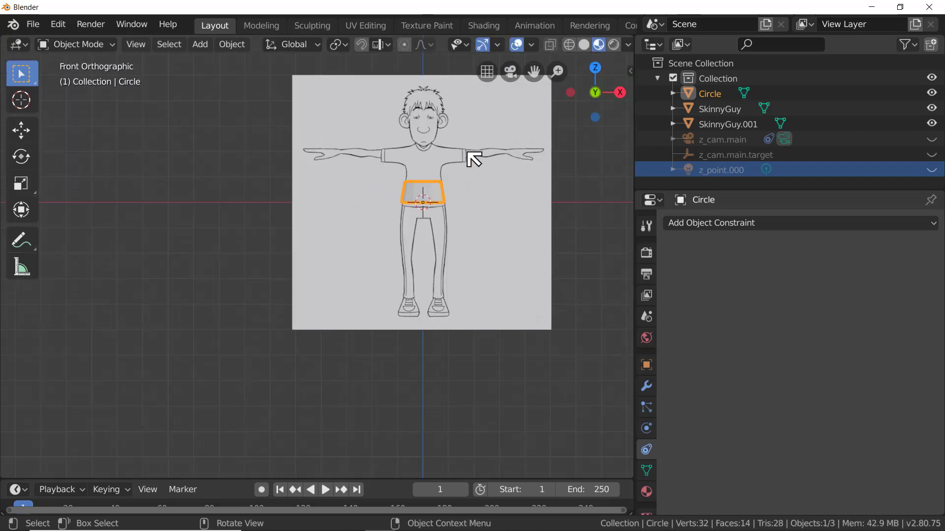
left_click(468, 147)
scroll(436, 194, "up", 6)
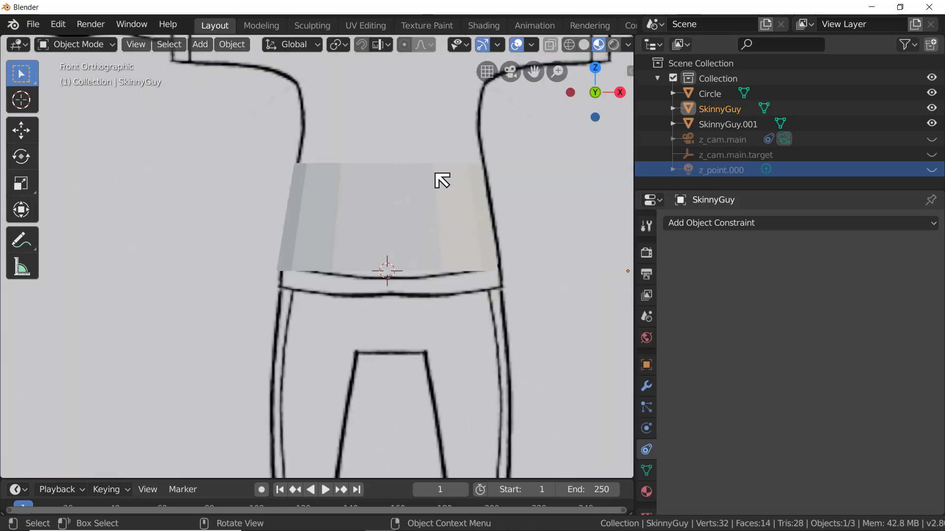
key("g")
key("x")
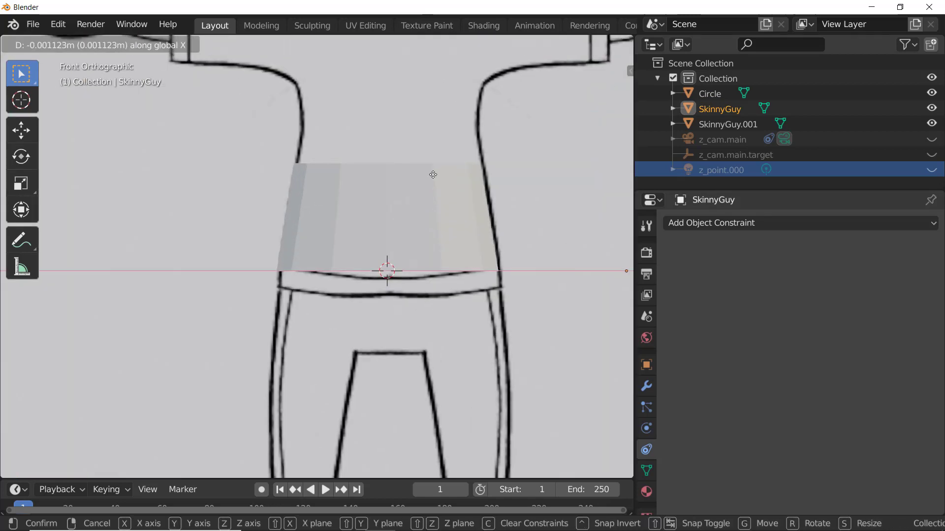
left_click(431, 176)
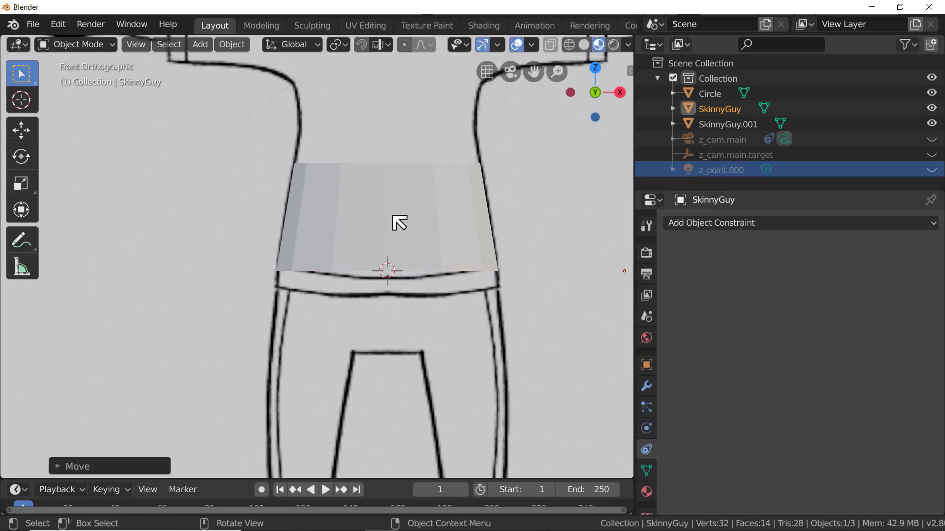
In right orthographic view, edit the Circle band and rotate its upper edge loop by about 20 degrees to follow the torso's lean
scroll(397, 221, "down", 7)
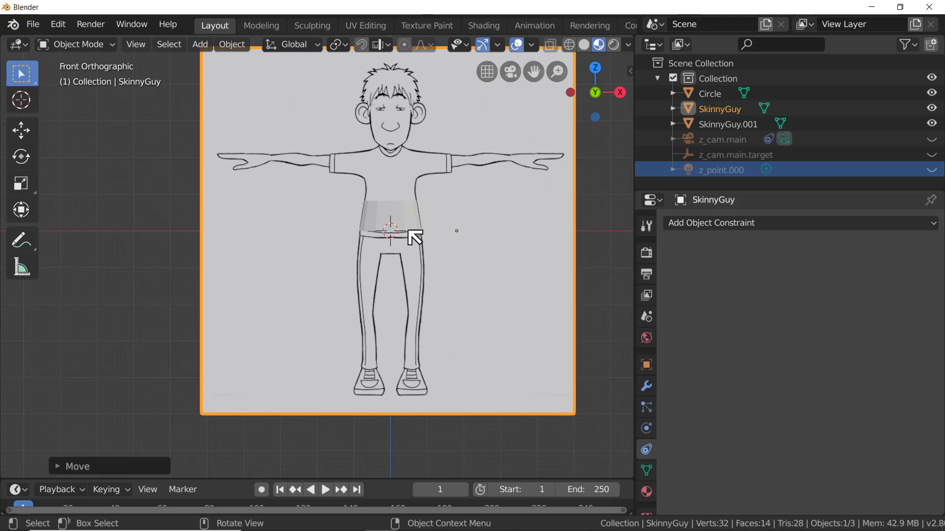
scroll(413, 231, "up", 4)
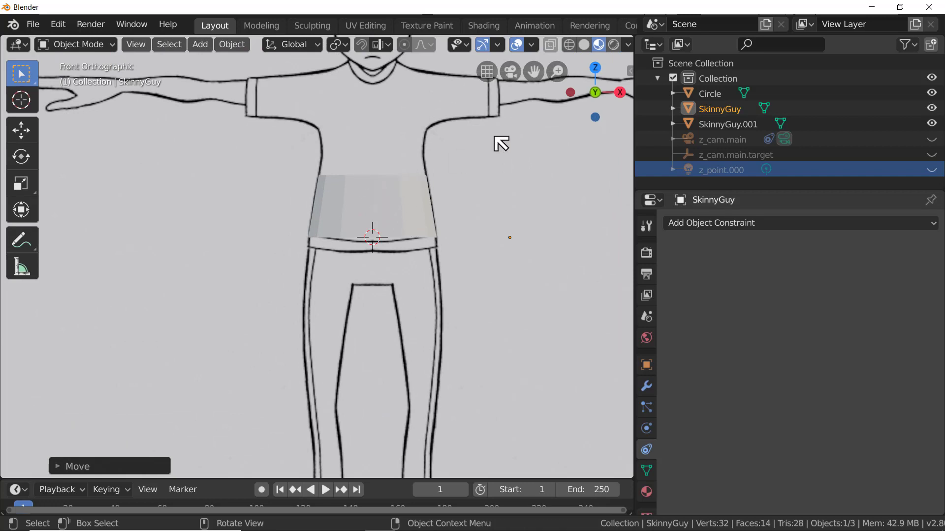
middle_click_drag(541, 131, 531, 152)
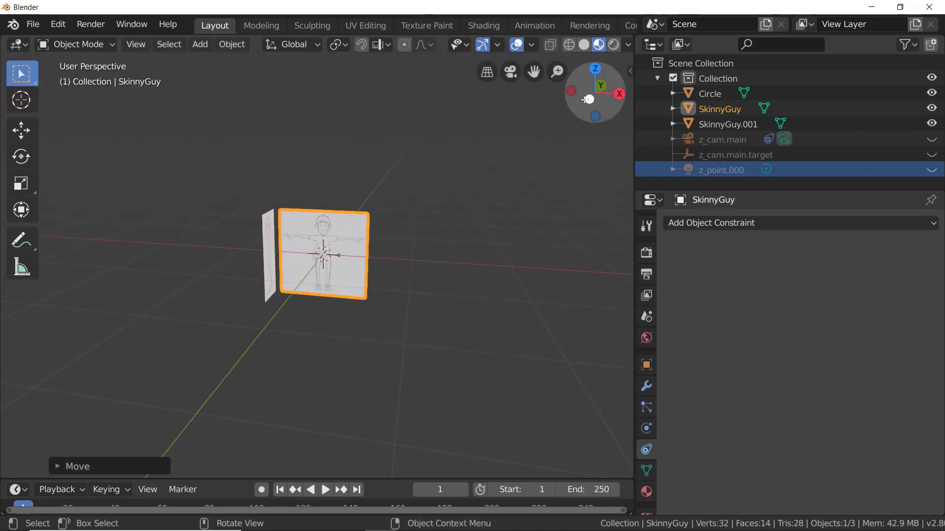
left_click(620, 94)
scroll(199, 180, "up", 2)
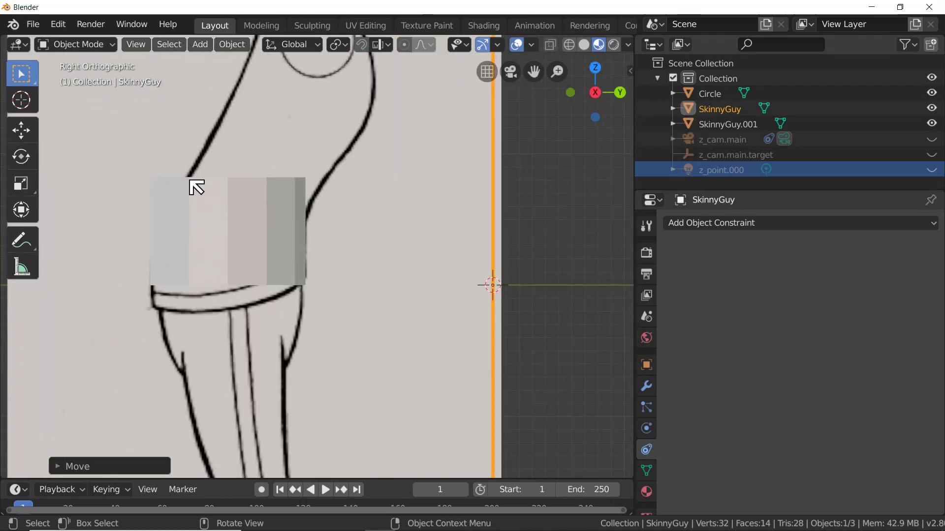
left_click(218, 211)
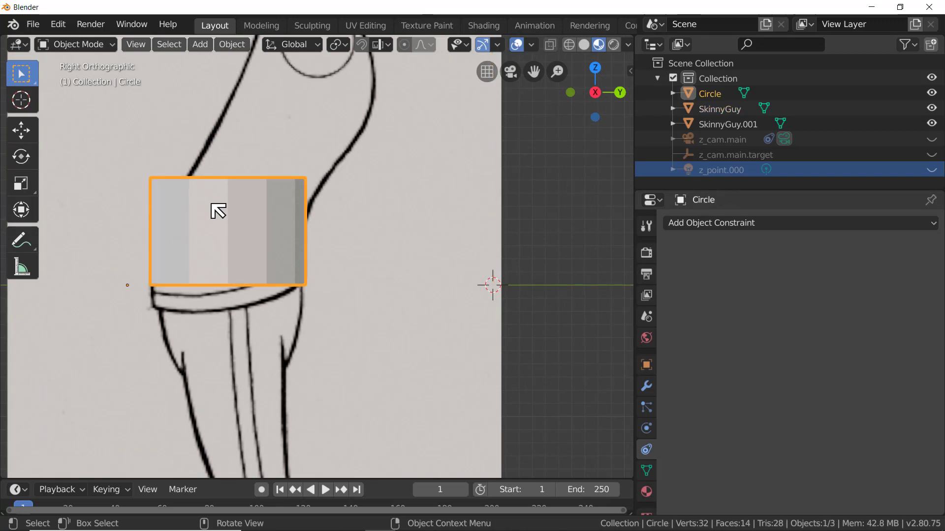
key("Tab")
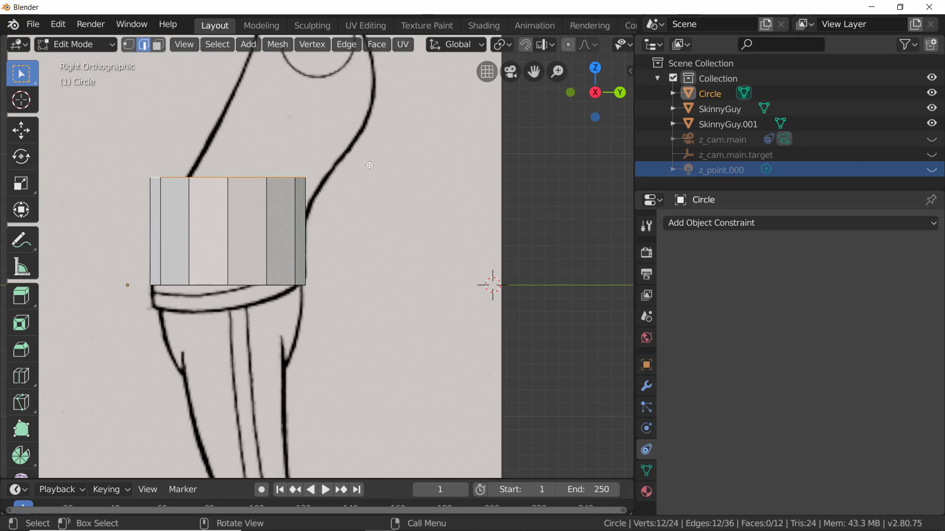
key("r")
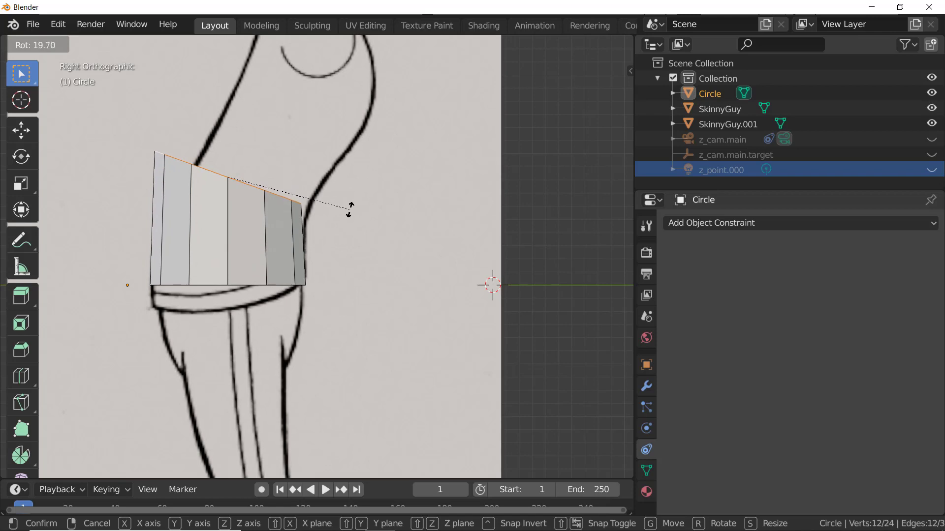
left_click(351, 213)
Move the tilted upper loop along positive global Y and scale it down along Y to match the torso depth in the side drawing
key("g")
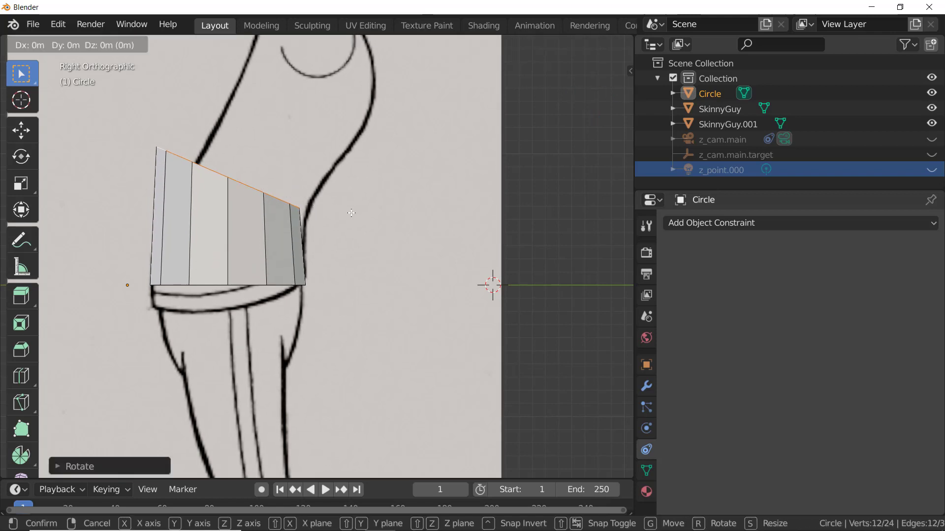
key("y")
left_click(374, 216)
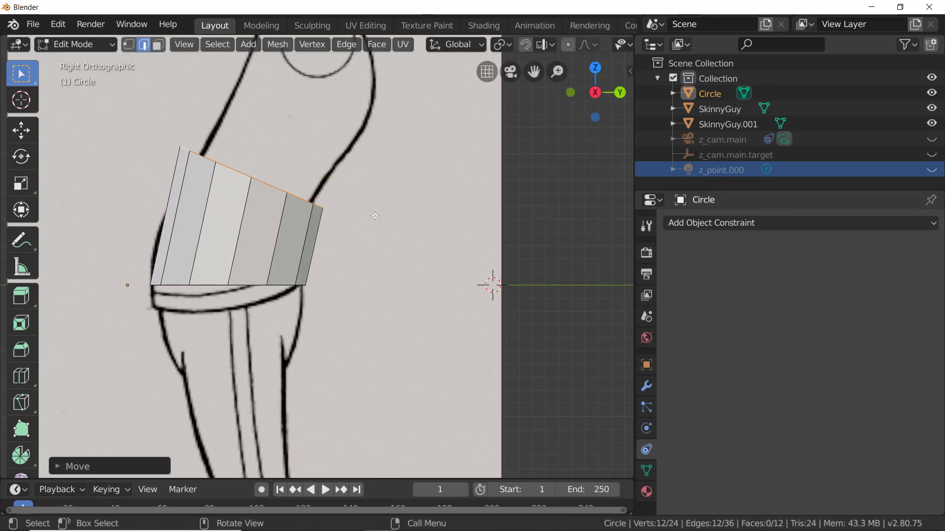
key("s")
key("y")
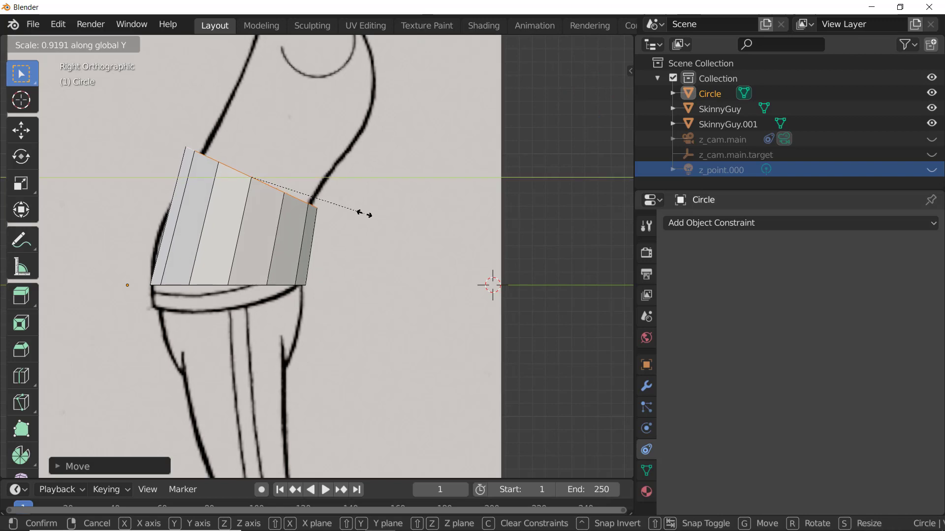
left_click(343, 212)
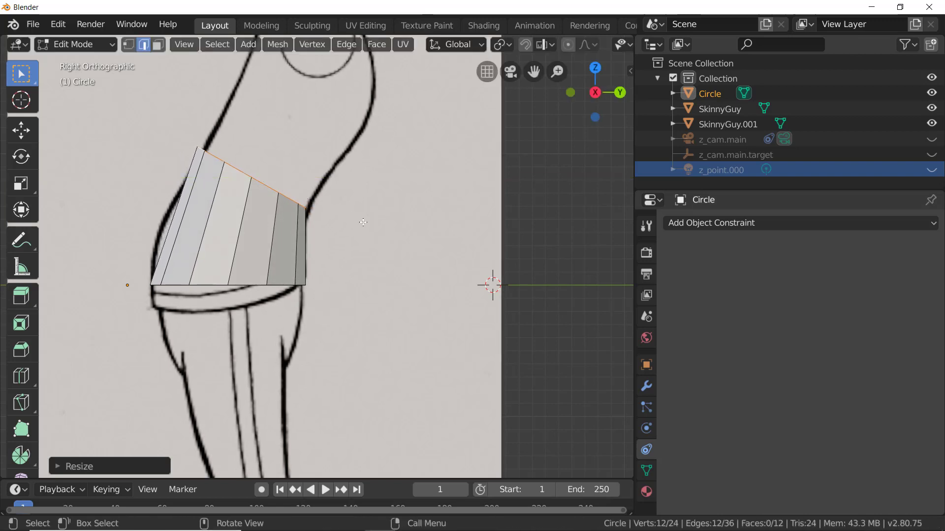
Nudge the upper loop along negative global Y and lower it about 0.017 m so its ends meet the side drawing's outline
key("g")
key("y")
left_click(360, 221)
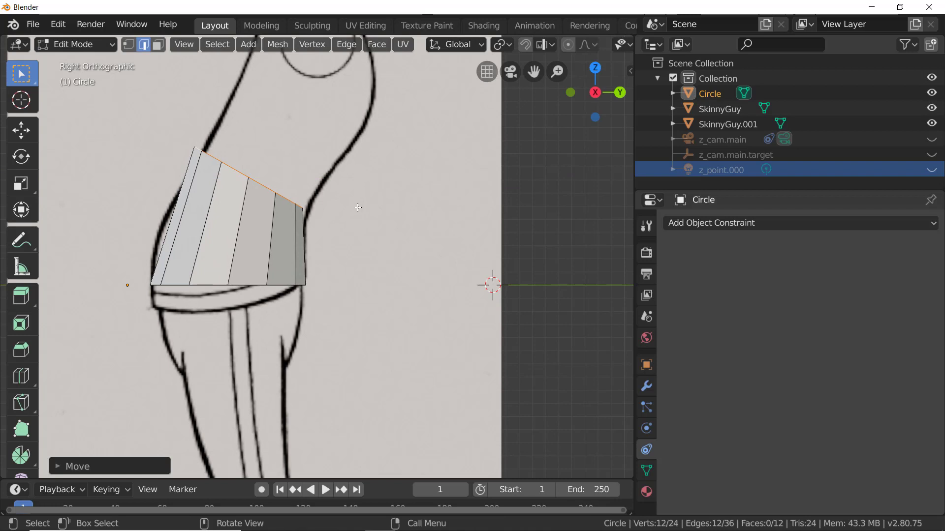
key("g")
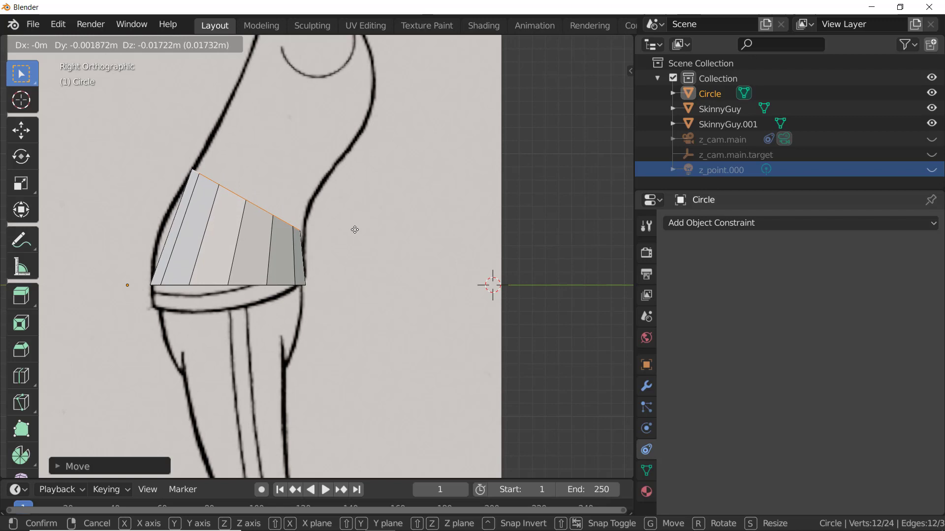
left_click(354, 230)
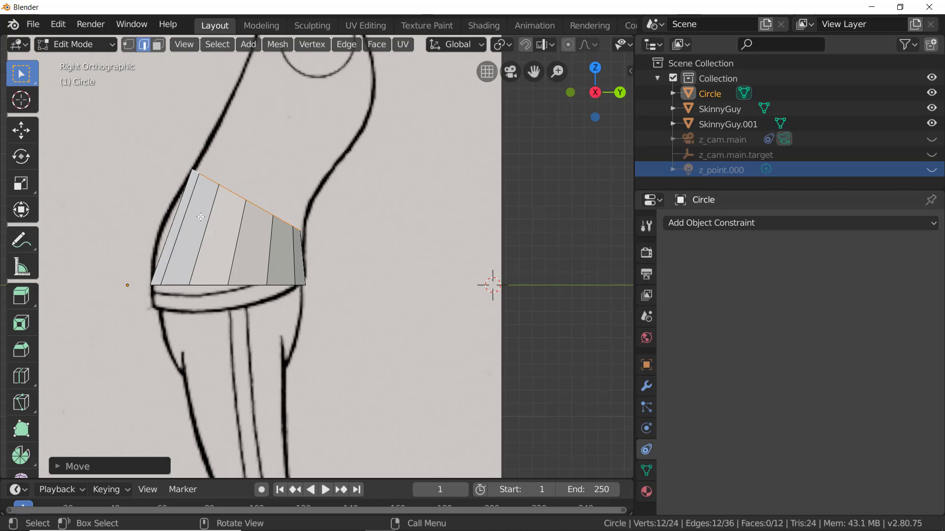
Switch the angled view to orthographic projection and examine the band's shape from above and in front
scroll(201, 217, "down", 8)
middle_click_drag(201, 217, 234, 267)
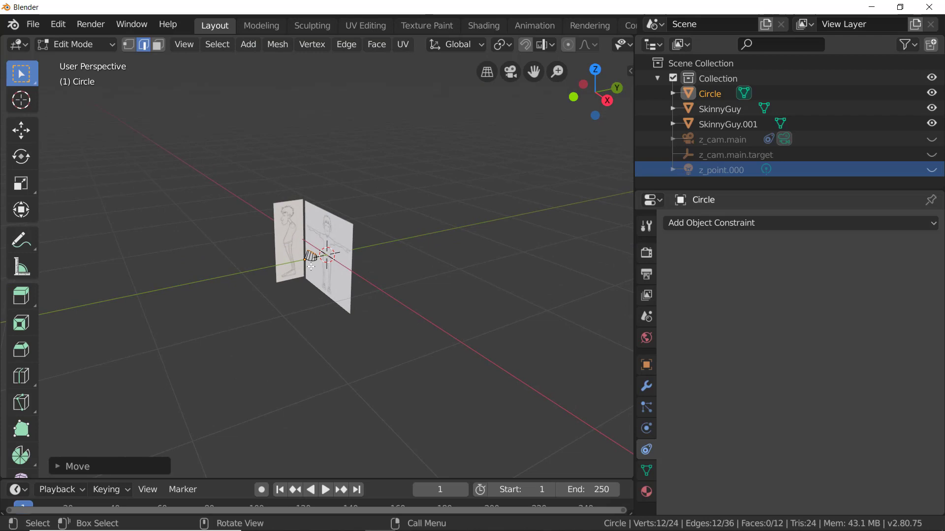
middle_click_drag(311, 267, 315, 258)
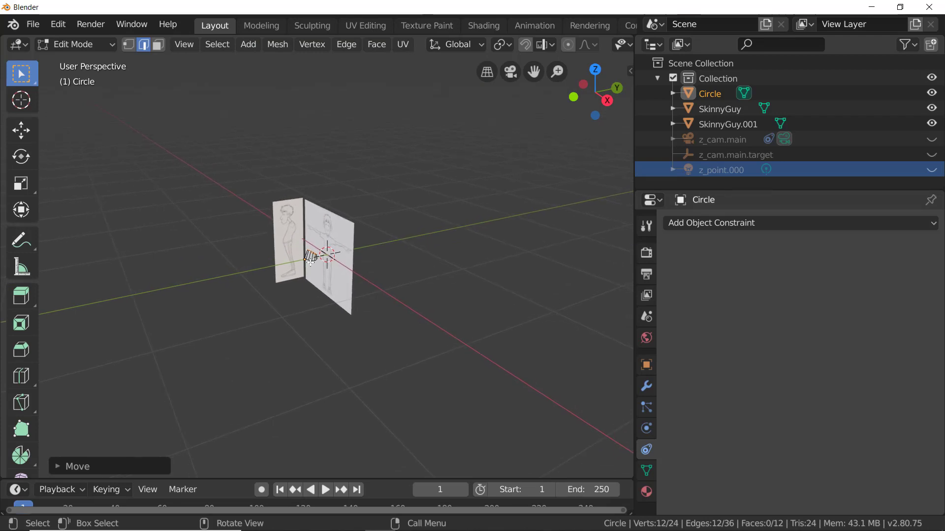
left_click(487, 72)
scroll(212, 259, "up", 3)
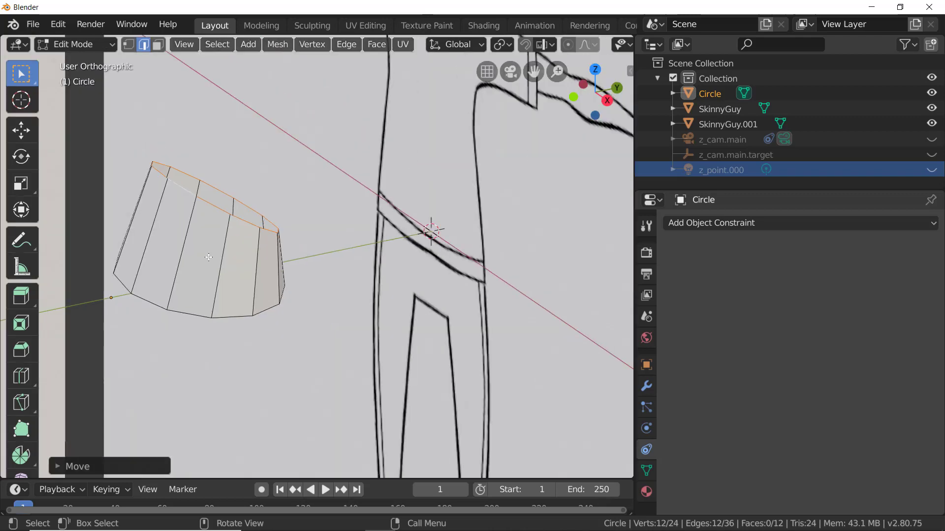
middle_click_drag(208, 264, 213, 278)
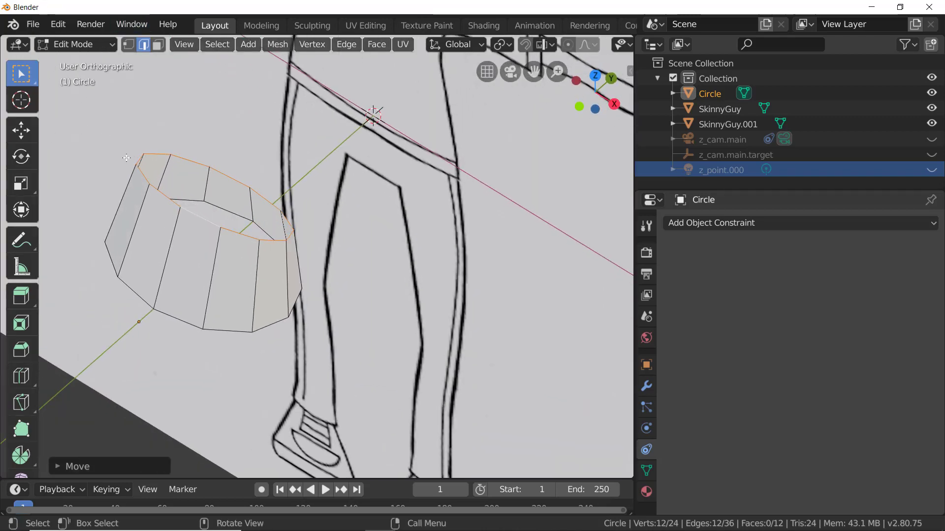
Return to Object Mode and rename the Circle object as 1_Character
key("Tab")
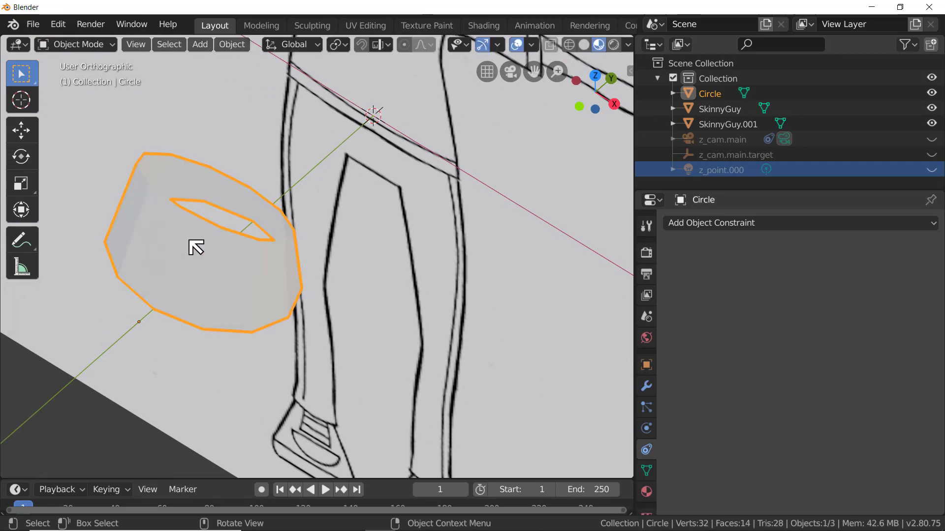
double_click(712, 94)
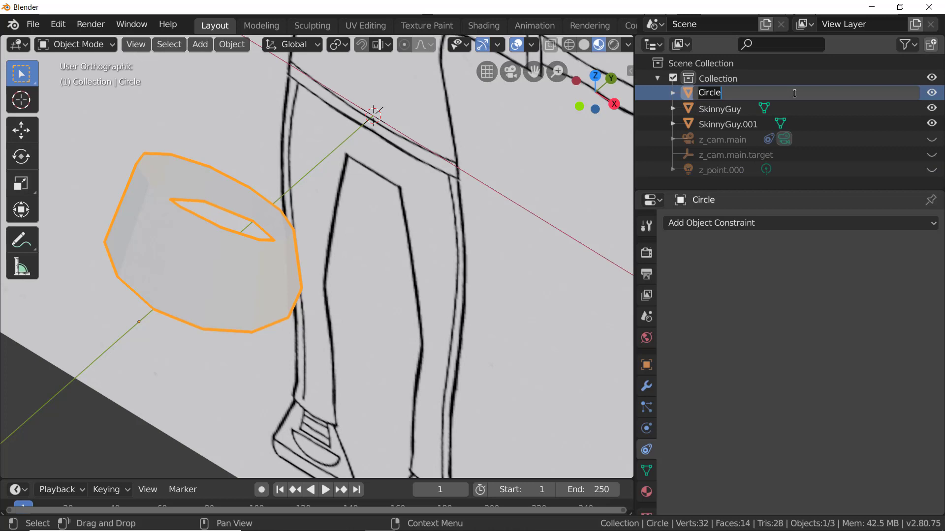
type("1_Character")
key("Return")
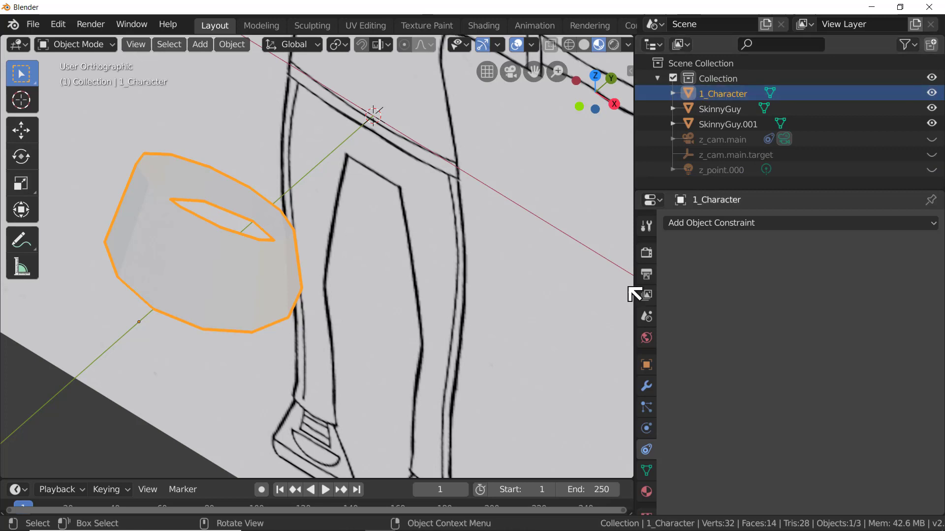
Add a Subdivision Surface modifier to 1_Character and set its viewport subdivisions to 2
left_click(647, 386)
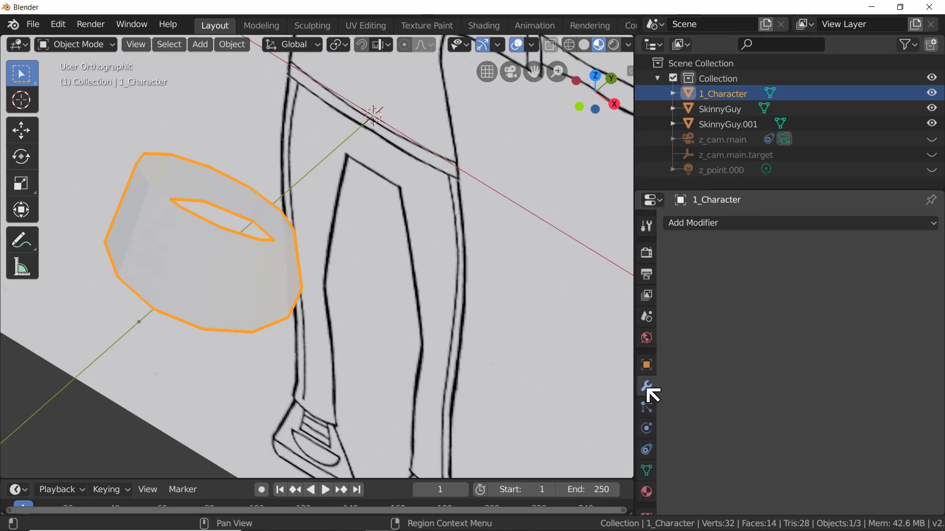
left_click(733, 223)
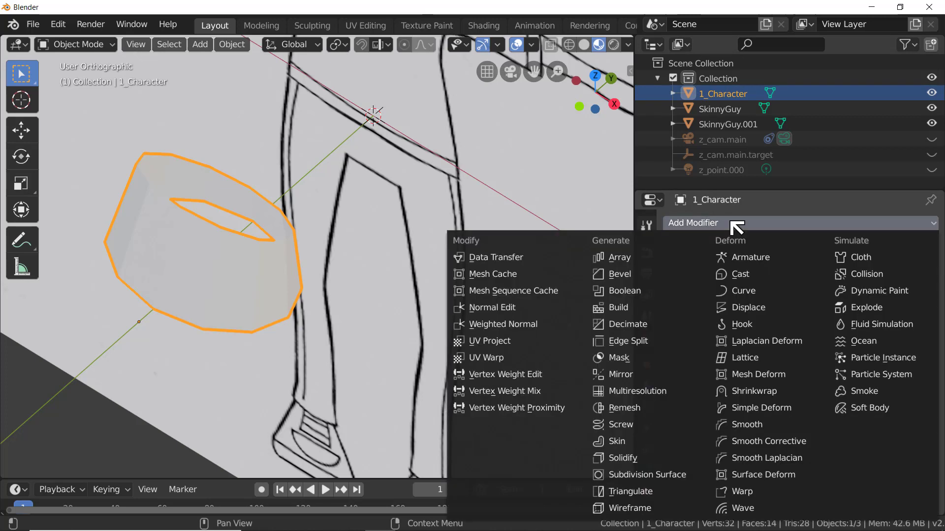
left_click(688, 473)
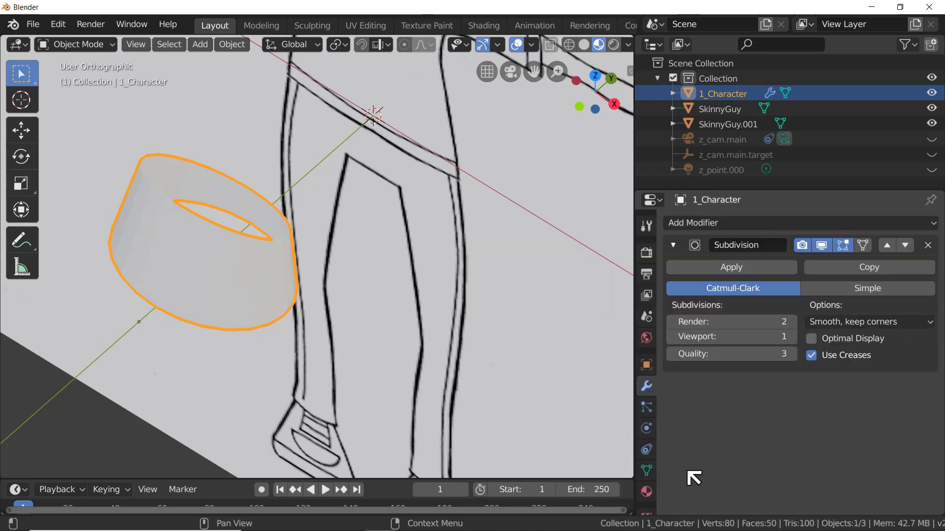
left_click(792, 336)
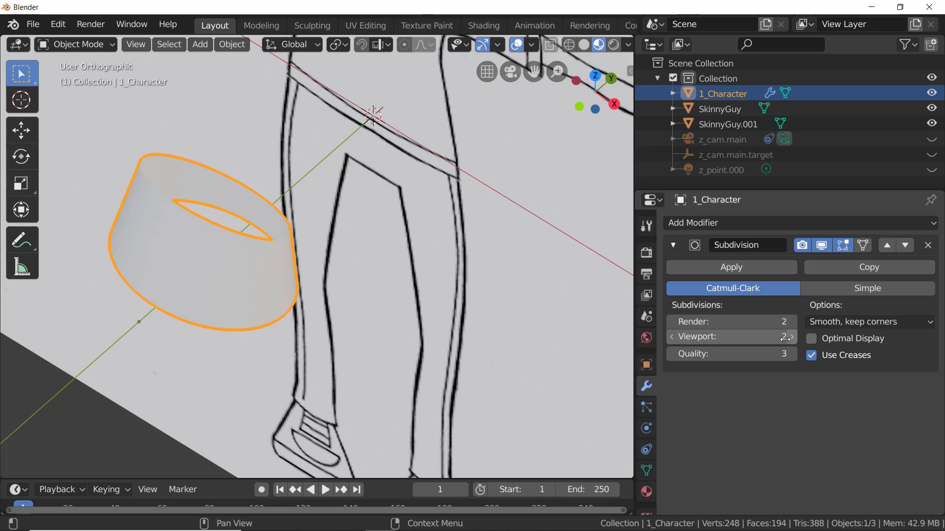
middle_click_drag(329, 331, 321, 333)
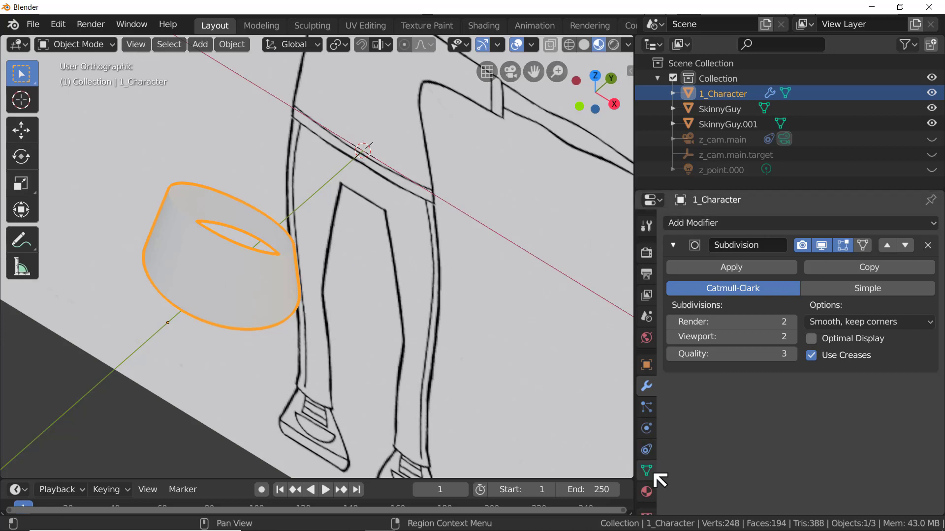
Give the band a new material named 1_Character and darken its base color to a medium grey
left_click(647, 491)
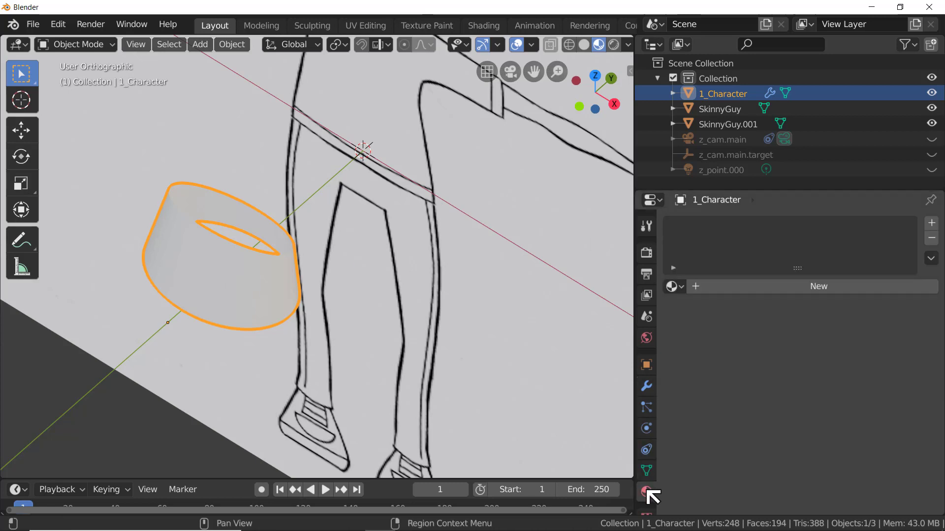
left_click(727, 291)
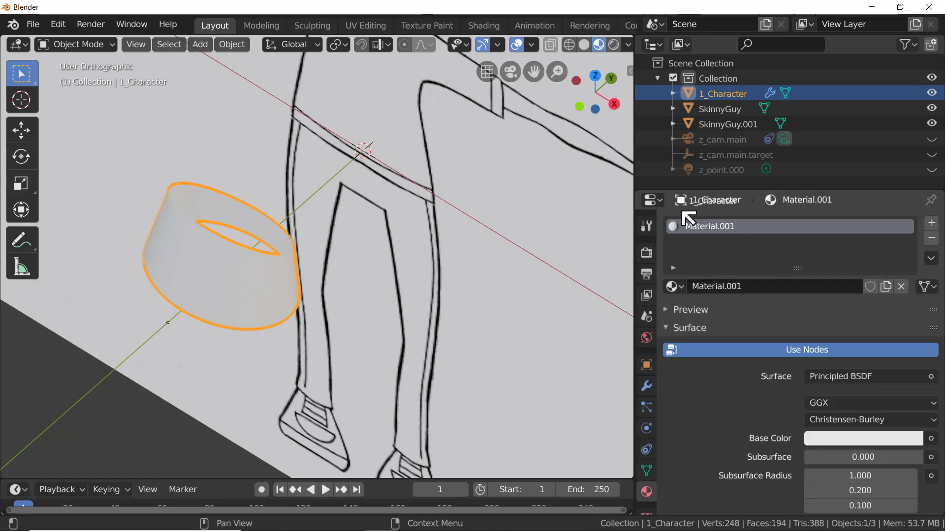
left_click_drag(688, 216, 731, 285)
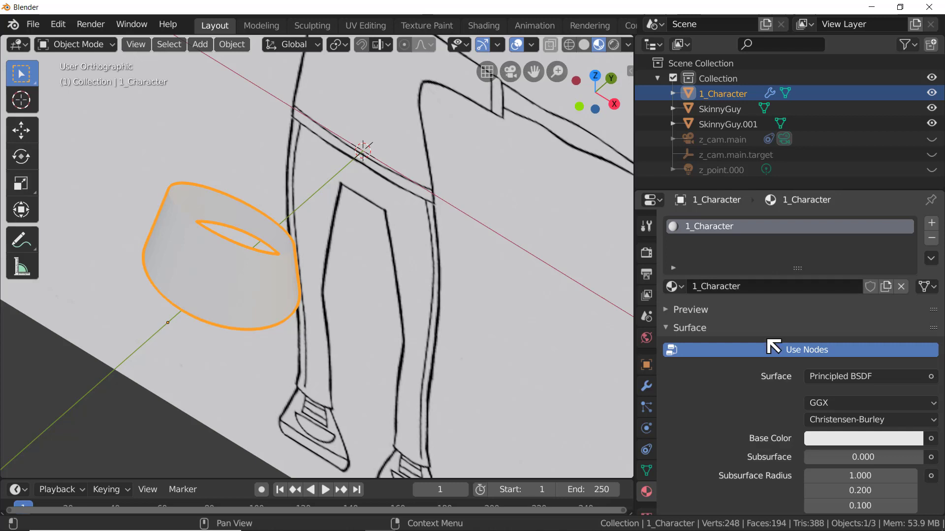
left_click(875, 446)
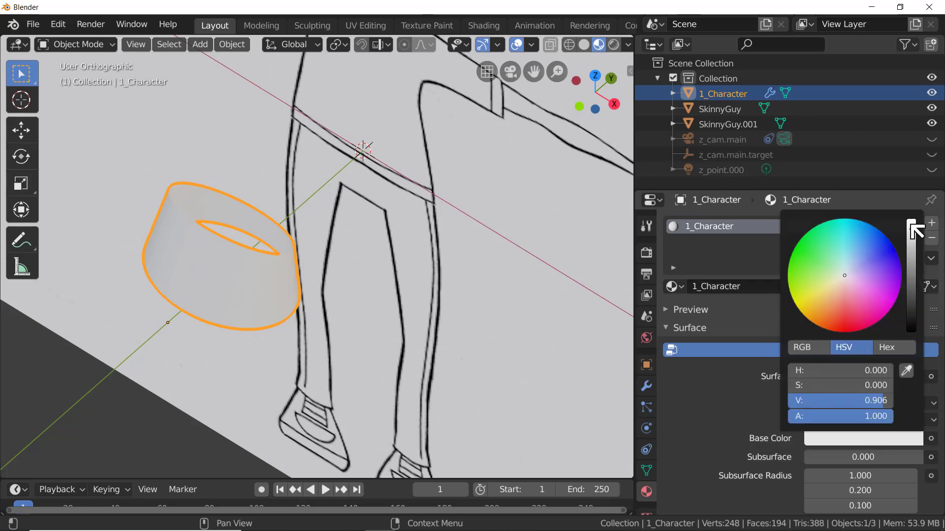
left_click_drag(866, 400, 834, 400)
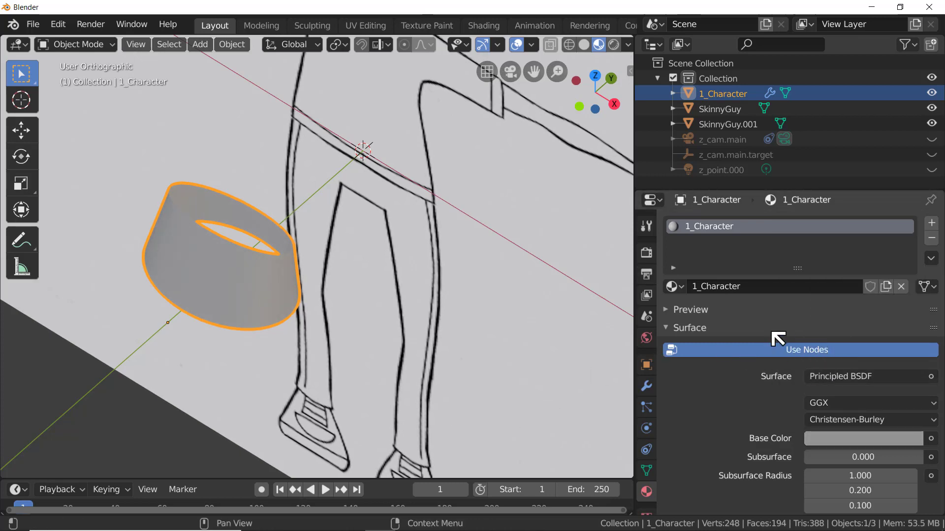
Switch to the right orthographic view and apply smooth shading to the 1_Character band
left_click(614, 104)
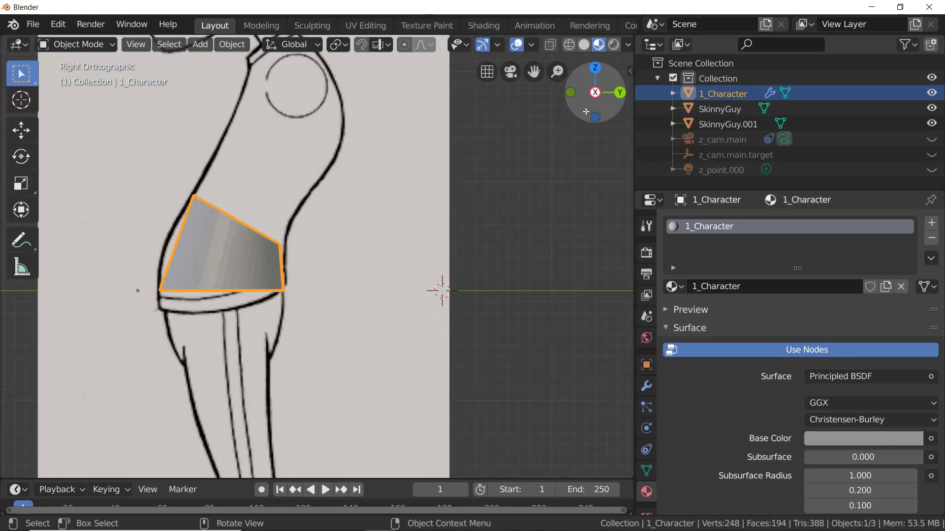
scroll(209, 226, "up", 4)
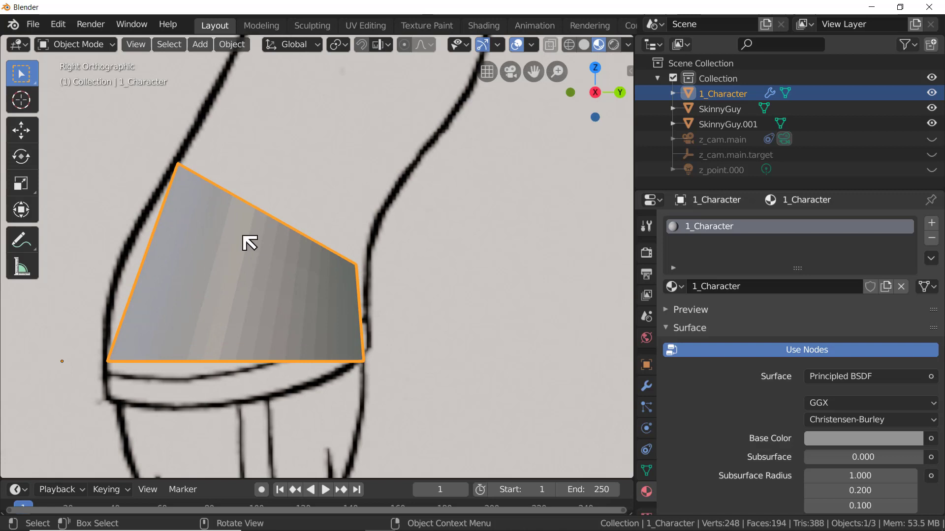
key("Tab")
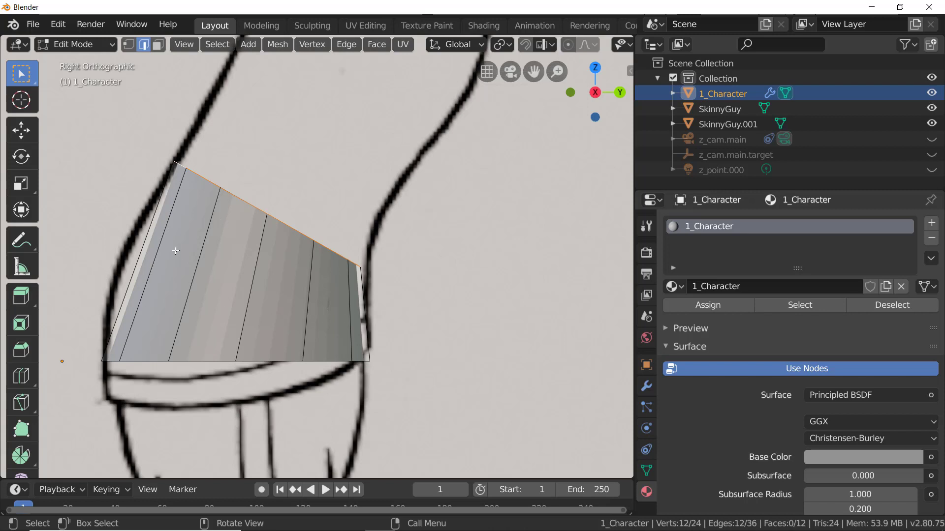
key("Tab")
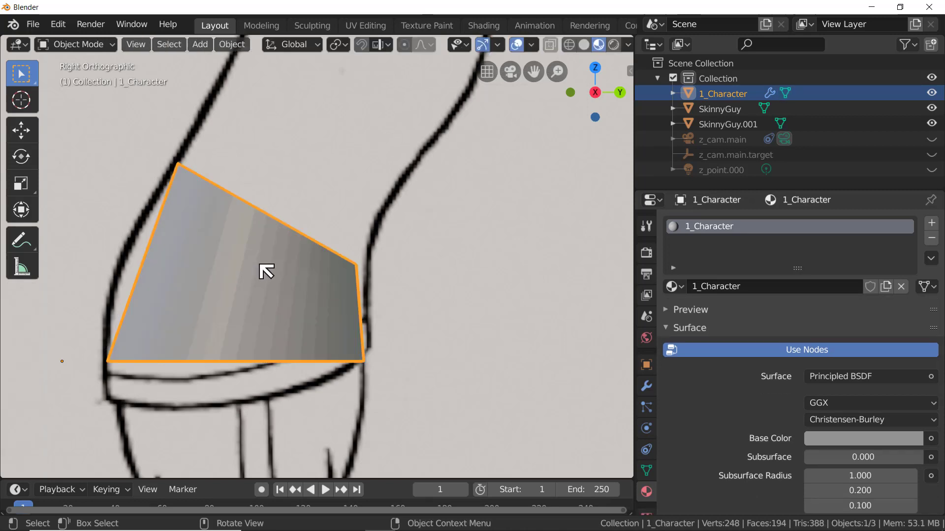
right_click(266, 271)
left_click(264, 268)
In Edit Mode, scale the band's upper loop by about 1.08 along global Y and nudge it slightly down and toward positive Y
key("Tab")
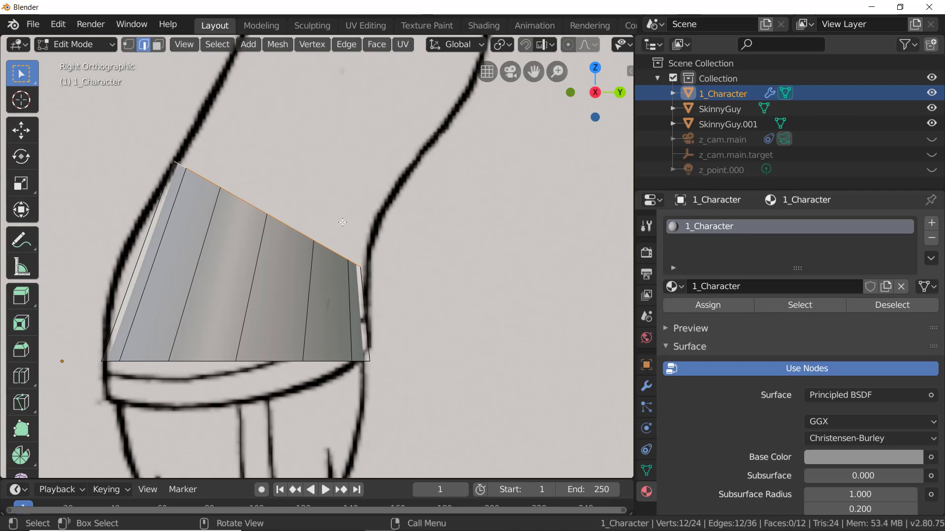
key("s")
key("y")
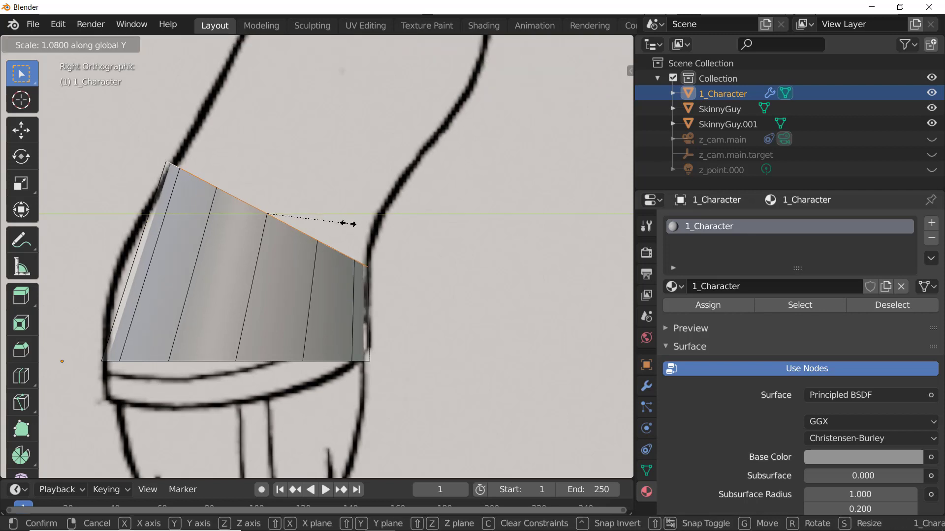
left_click(348, 224)
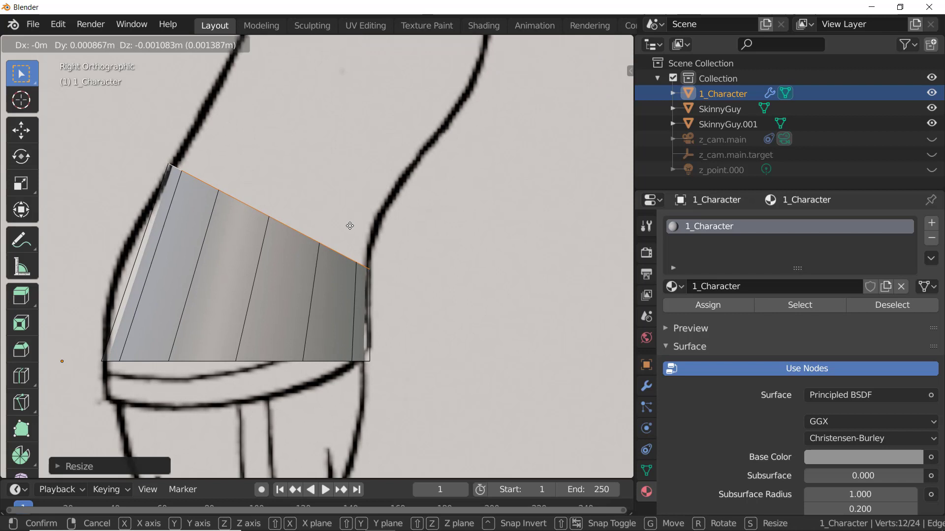
left_click(350, 225)
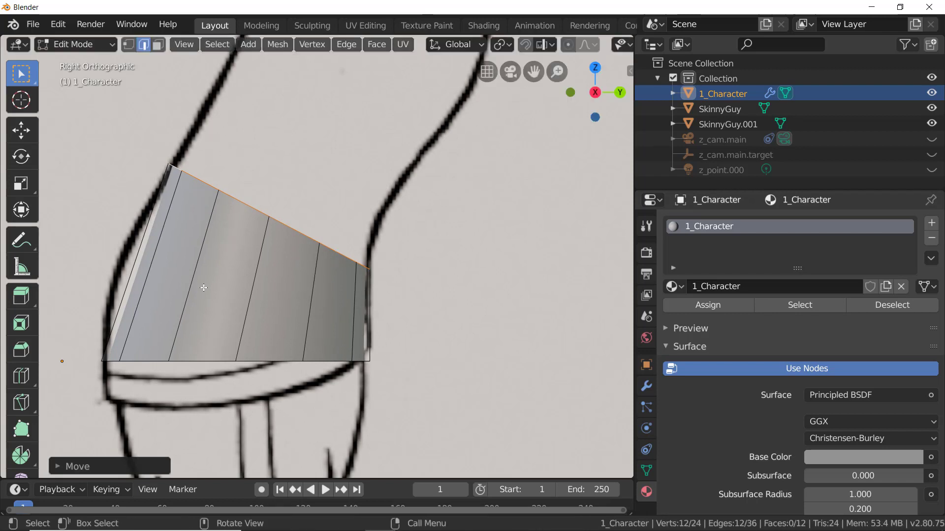
Add a horizontal loop cut midway between the band's upper and lower edge loops
left_click(24, 380)
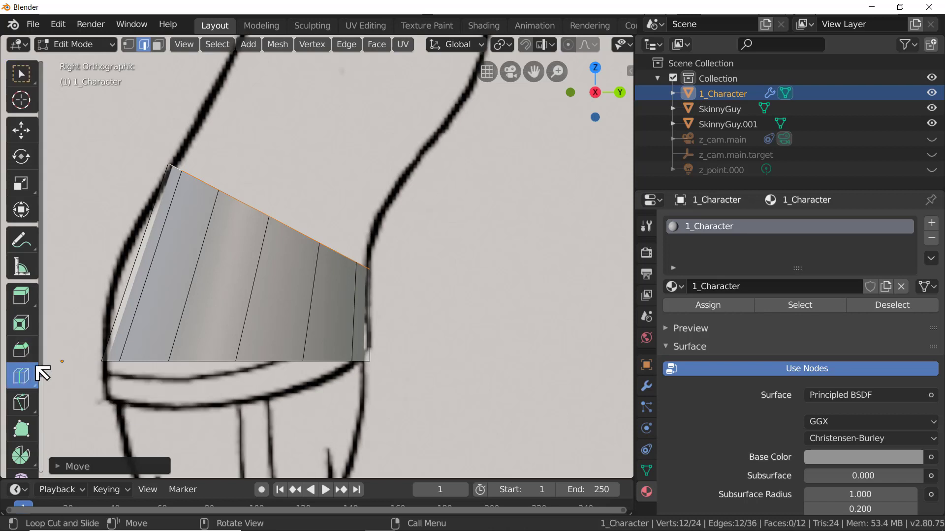
left_click(126, 282)
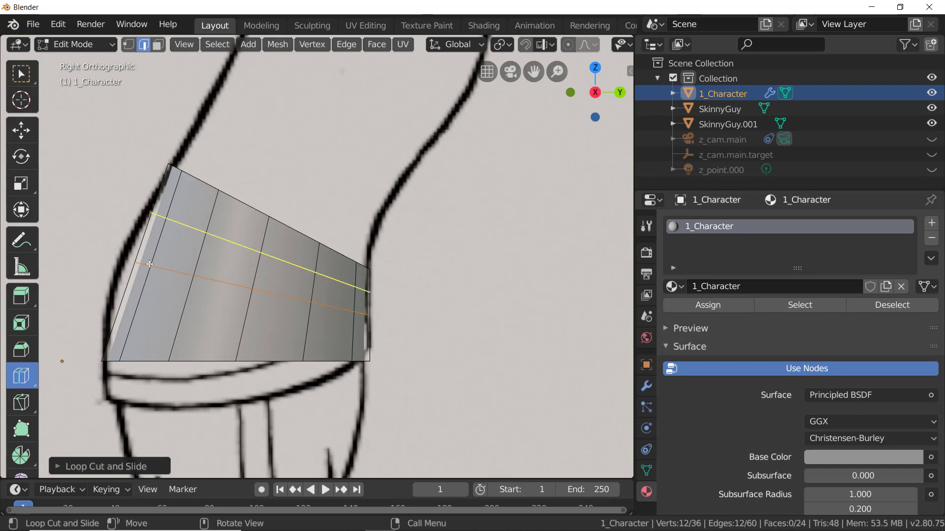
key("w")
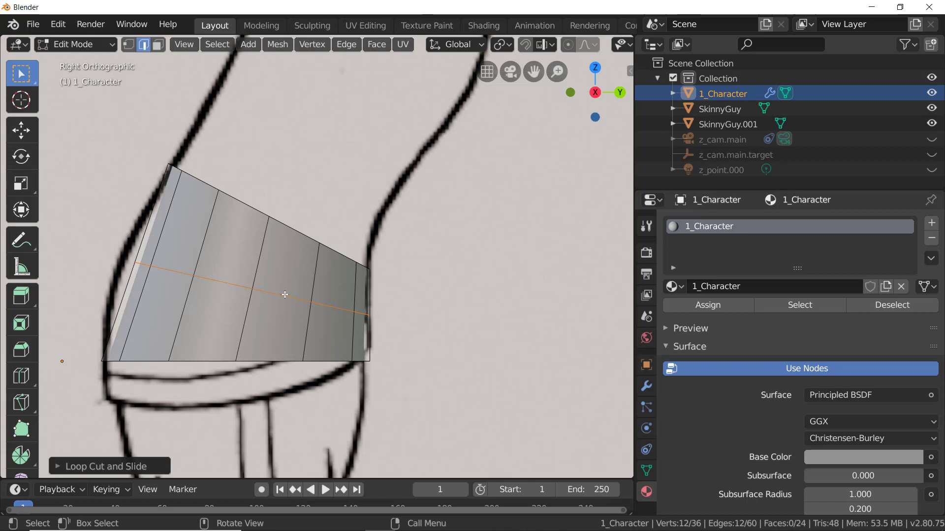
Scale the middle loop up along global Y and move it about 0.005 m toward negative Y to fit the side drawing's outline
key("s")
key("y")
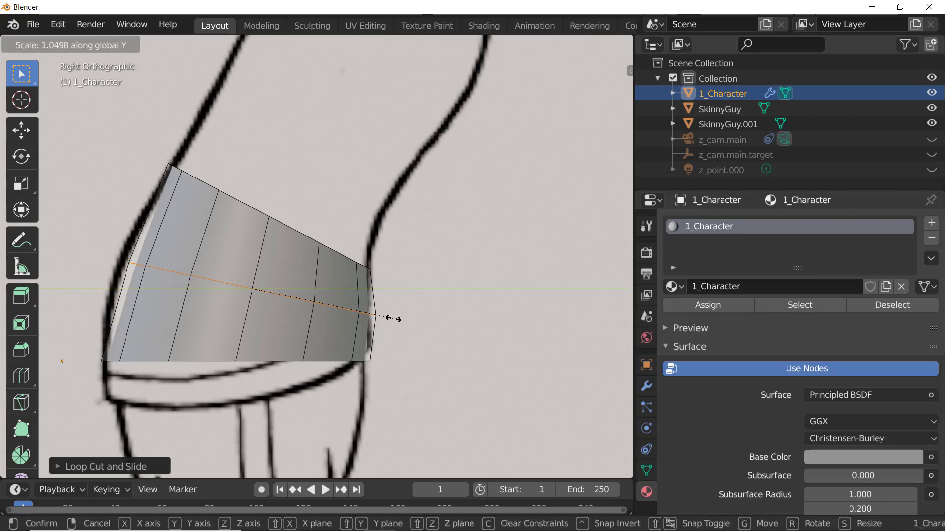
left_click(402, 320)
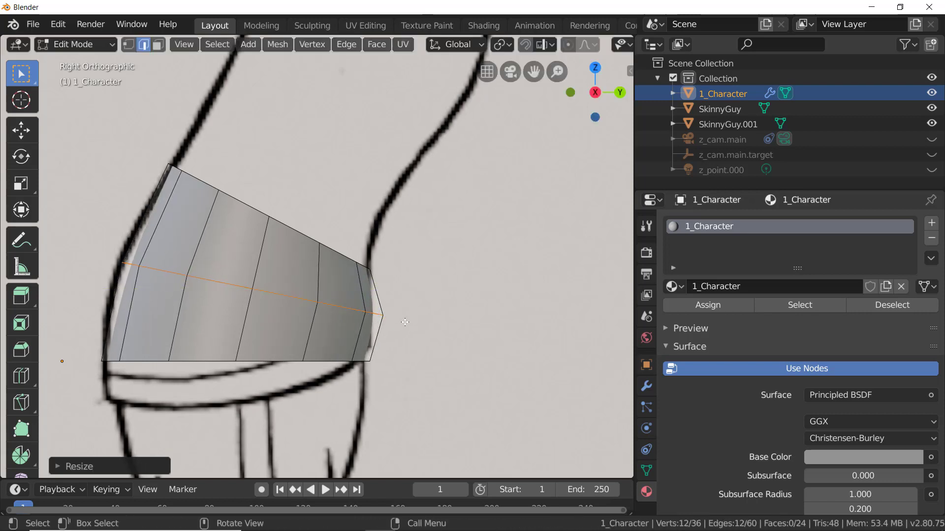
key("g")
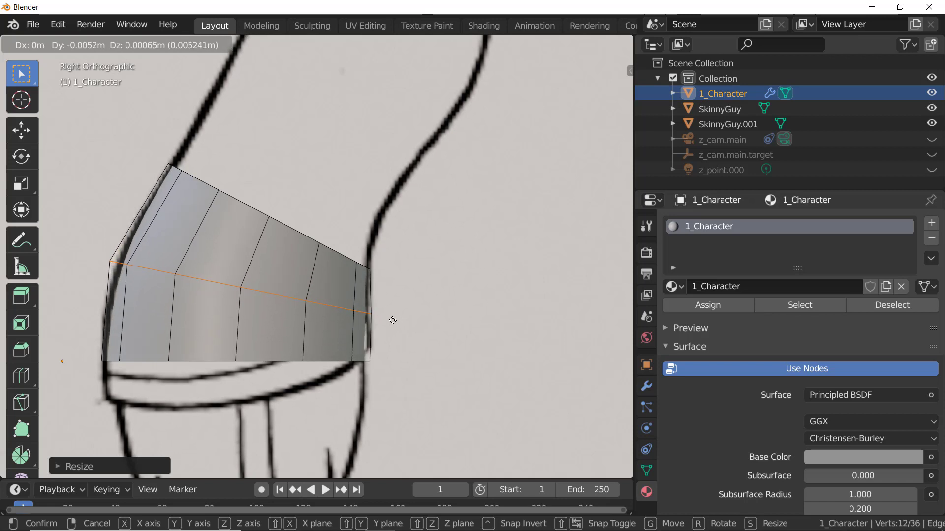
left_click(392, 321)
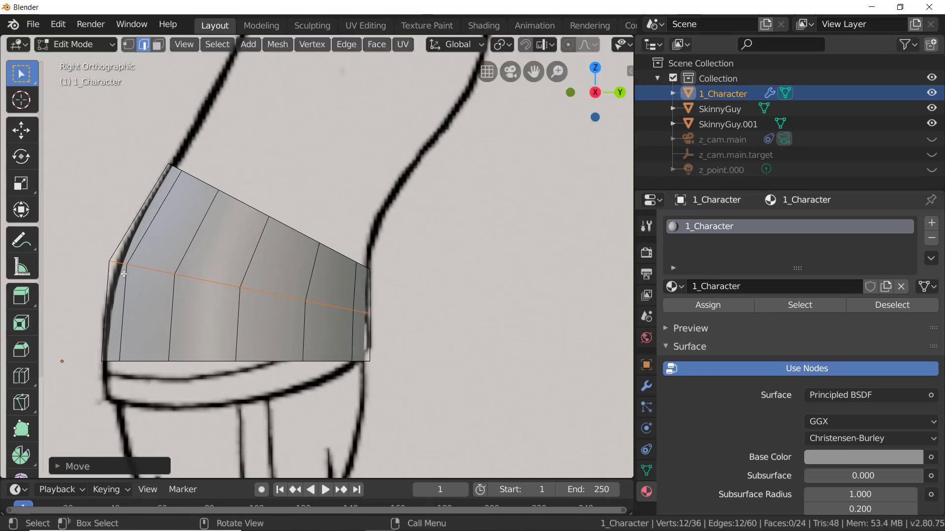
key("s")
key("y")
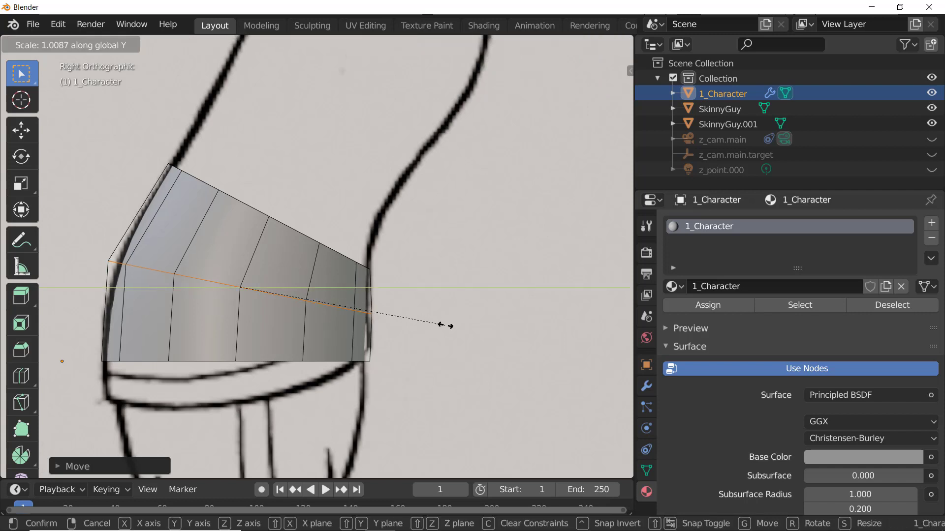
left_click(440, 334)
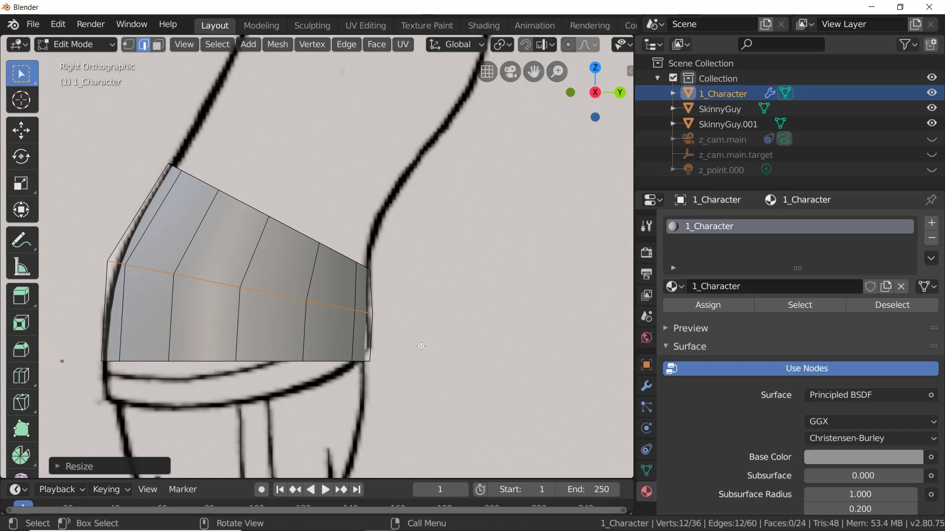
Select the band's lowest edge loop, scale it up slightly along global Y and nudge it toward positive Y
left_click(340, 362)
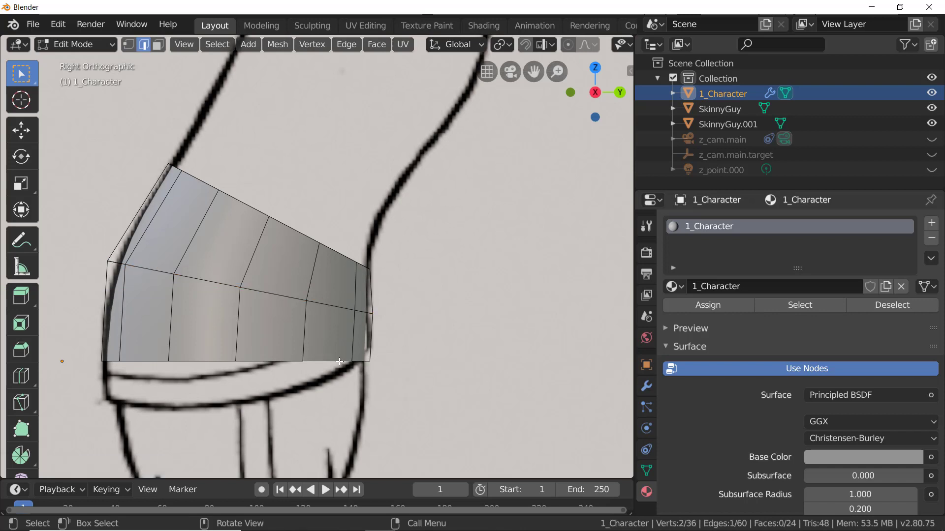
left_click(339, 361, "alt")
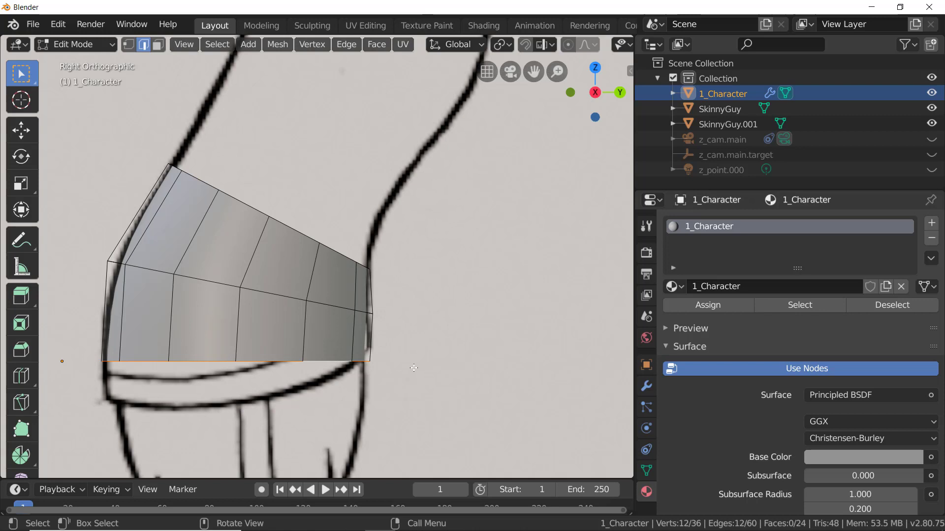
key("s")
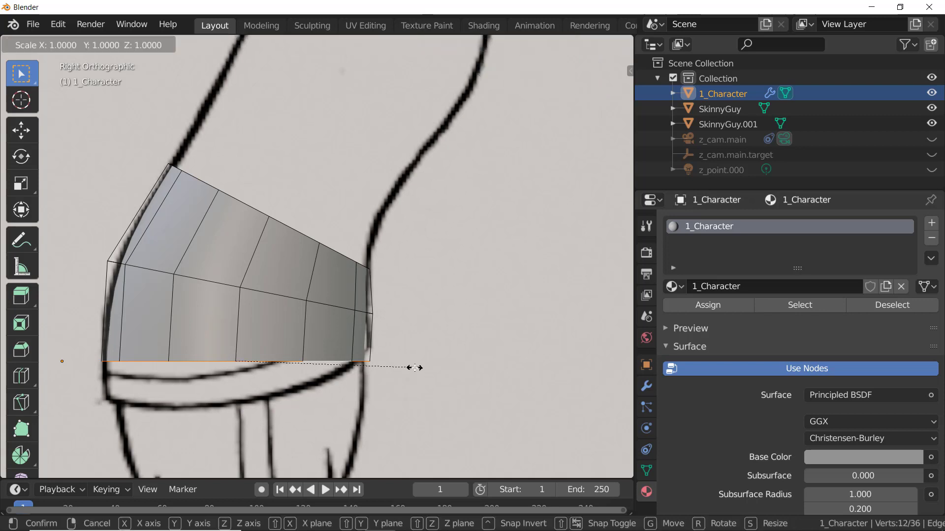
key("y")
left_click(422, 368)
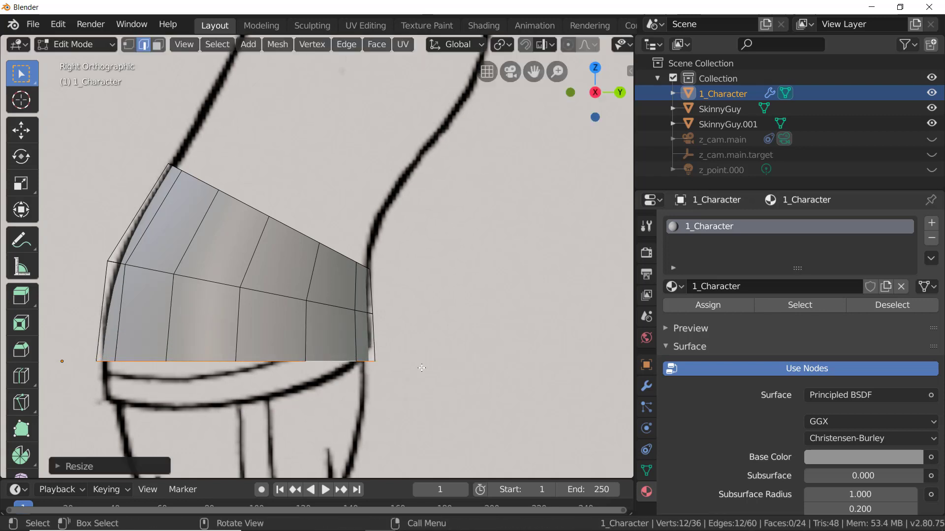
key("g")
left_click(422, 368)
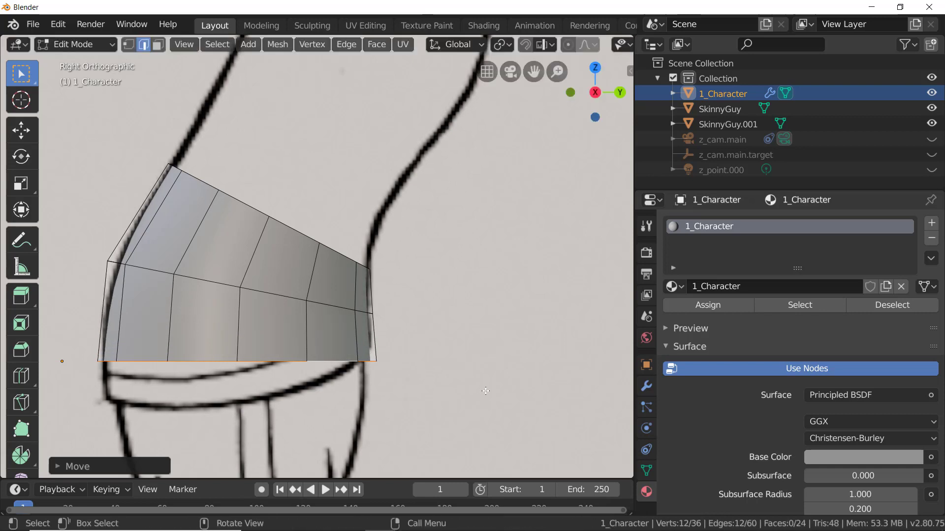
Rotate the bottom edge loop about -4.5° in the side view and move it down to follow the shirt hem's slope
key("r")
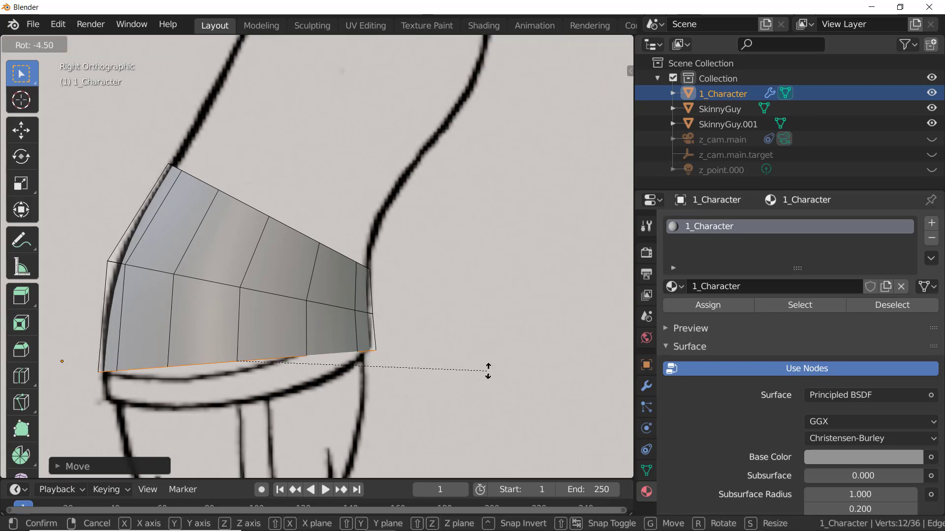
left_click(488, 371)
key("g")
left_click(484, 379)
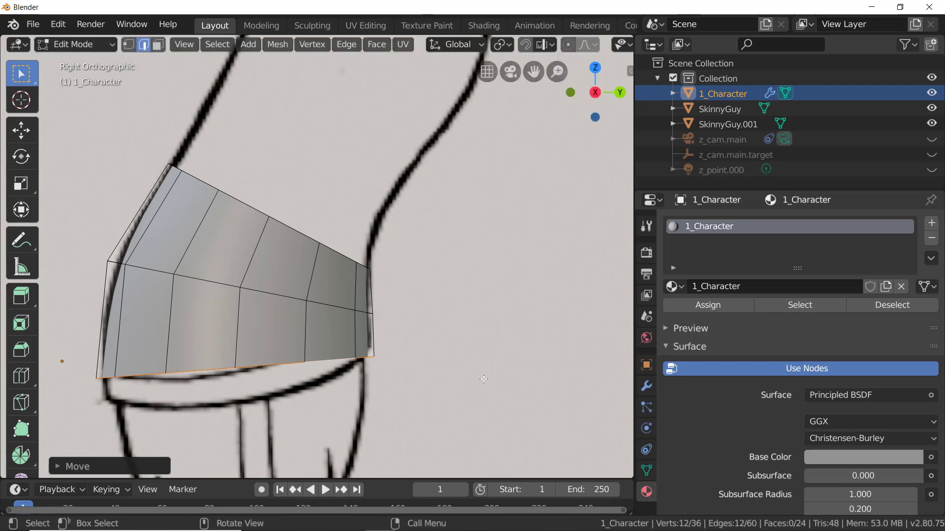
Extrude the band's top edge loop about 0.042 m up along the side outline and rotate it about -7.4°
scroll(403, 383, "down", 4)
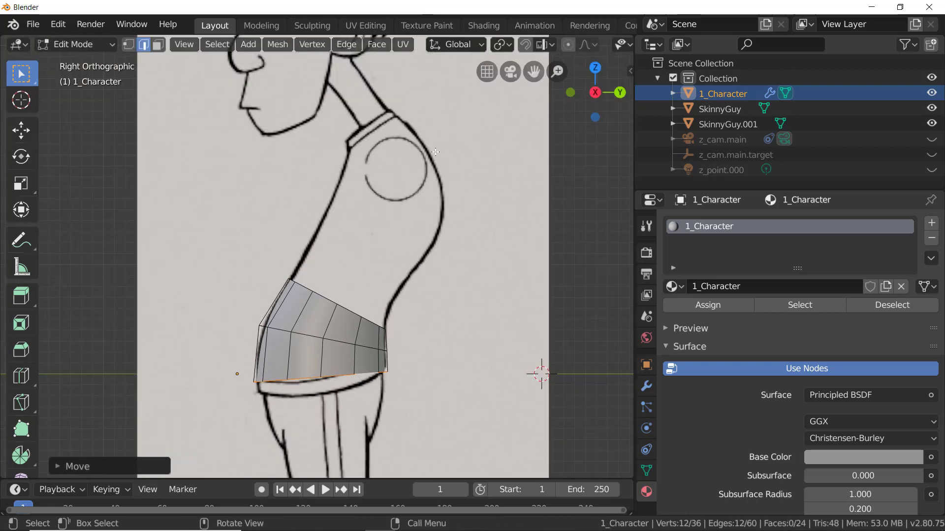
scroll(436, 157, "up", 1)
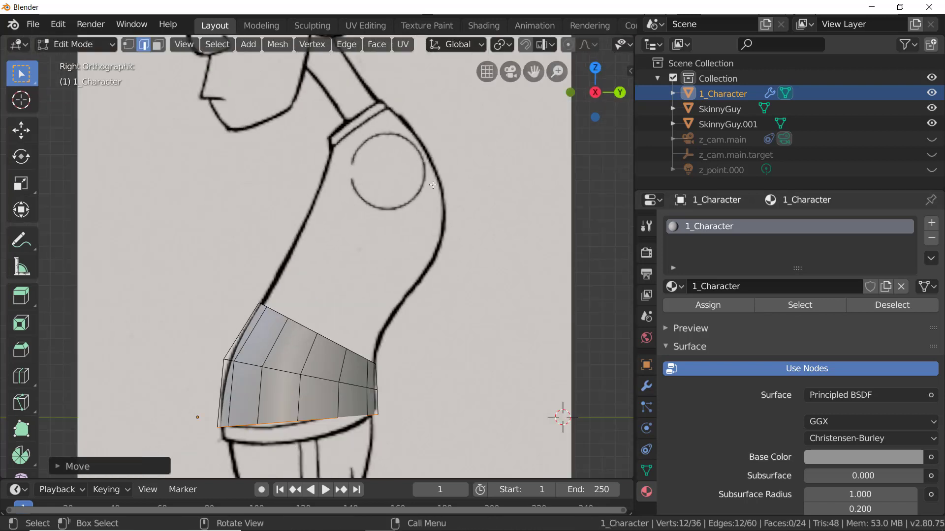
scroll(433, 211, "up", 3)
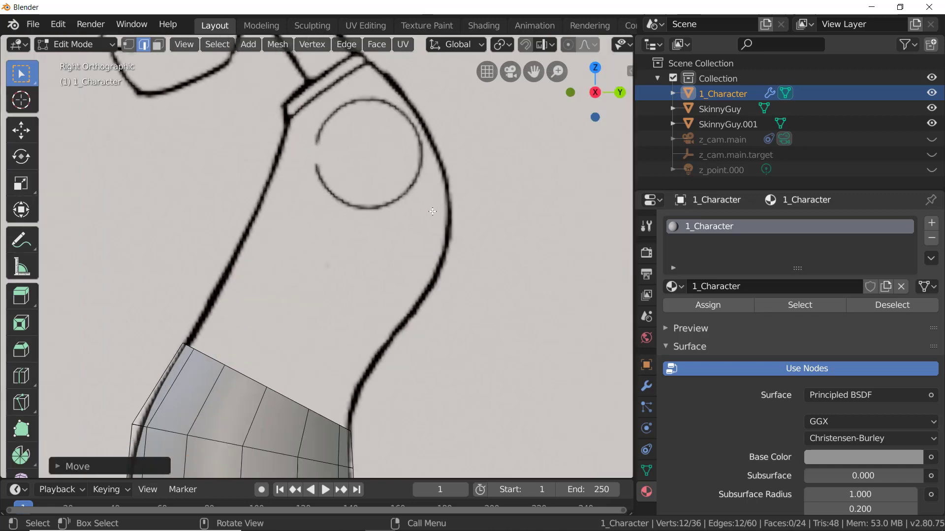
scroll(367, 349, "up", 1)
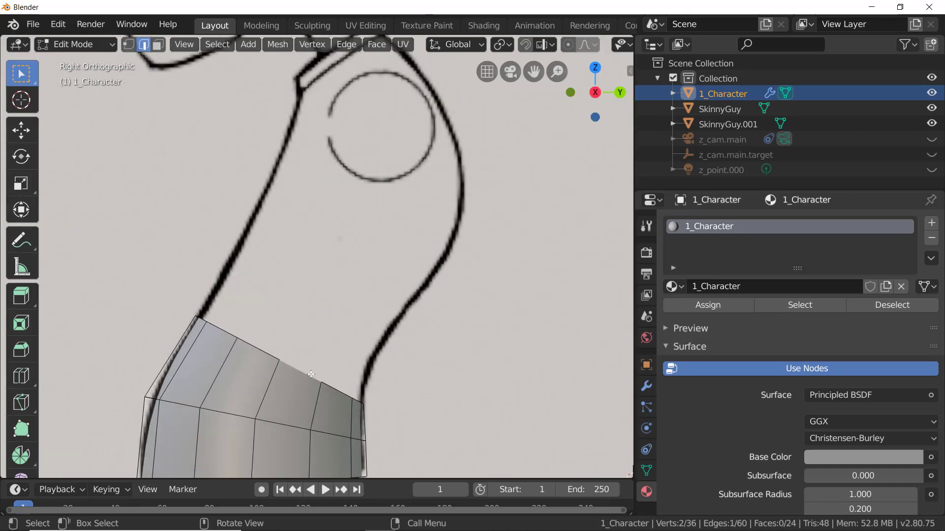
left_click(311, 374, "alt")
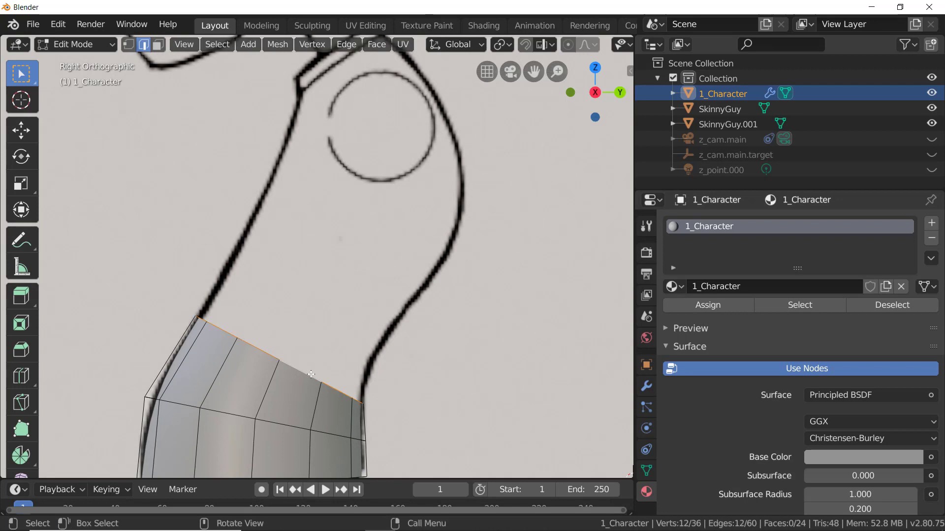
key("e")
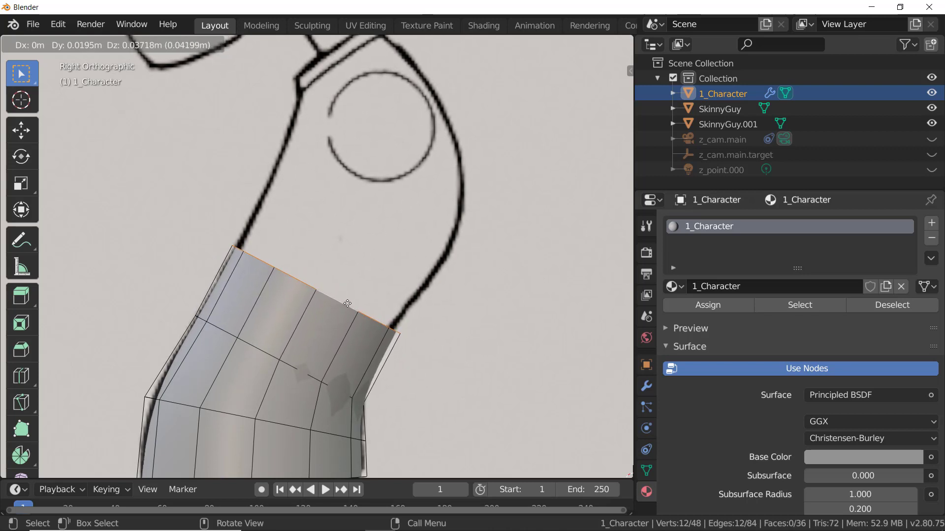
left_click(349, 306)
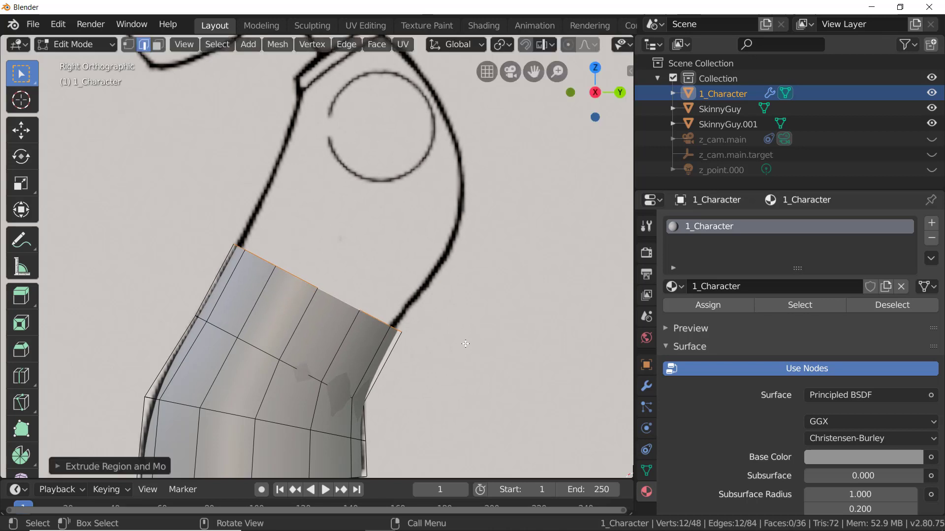
key("r")
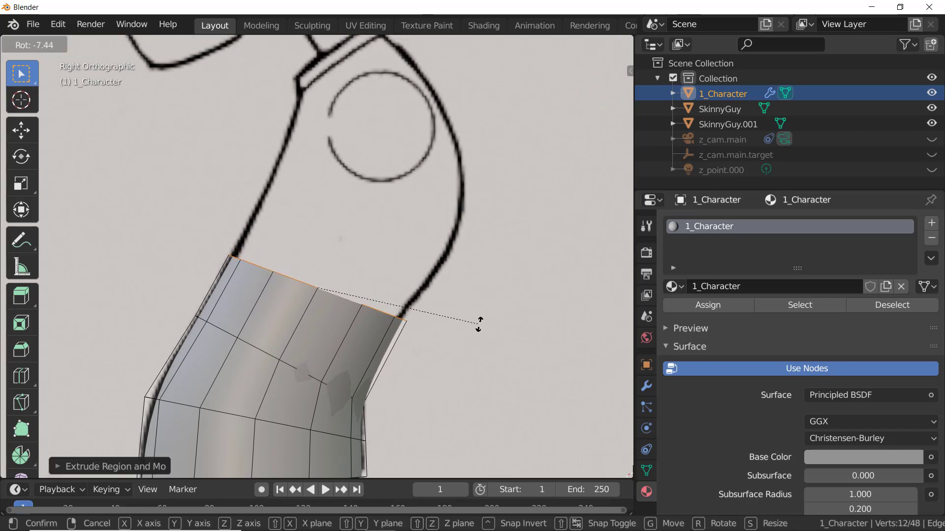
left_click(478, 324)
Extrude the top loop again about 0.034 m up the torso and rotate the new loop about -7°
key("e")
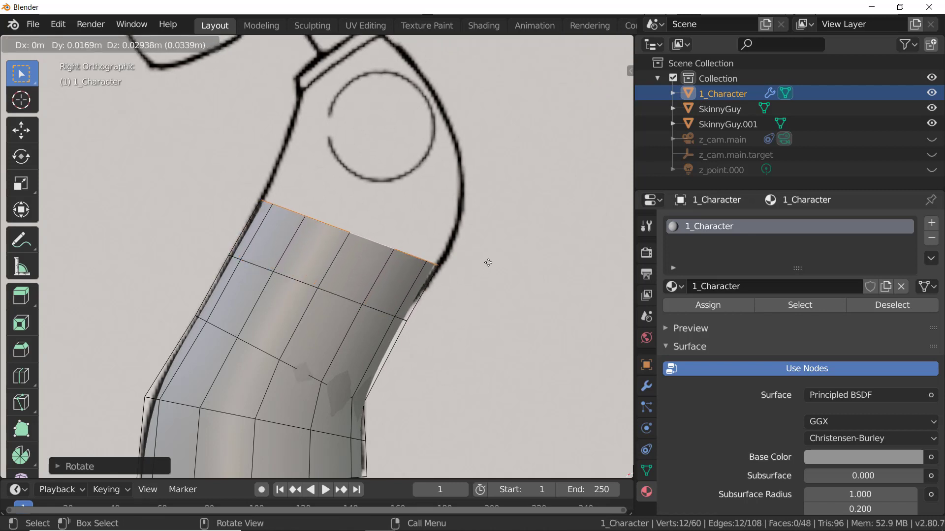
left_click(486, 262)
key("r")
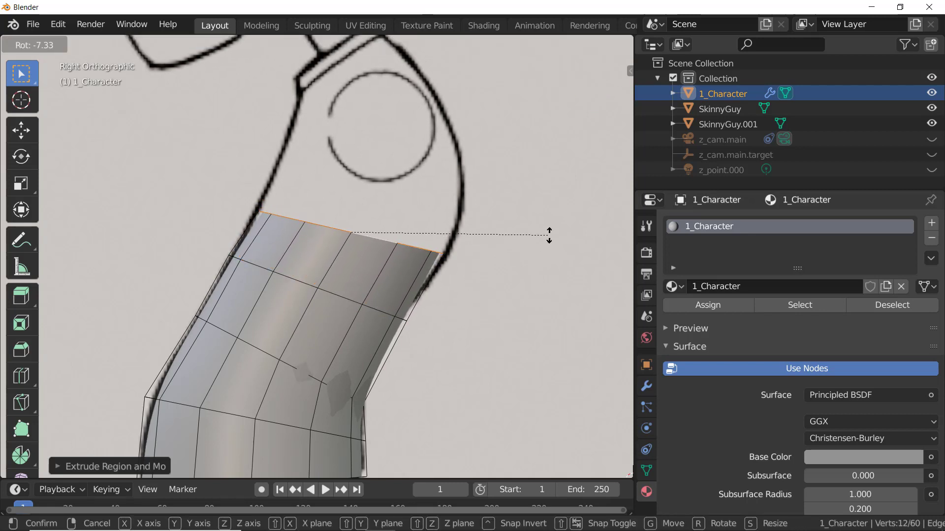
left_click(544, 237)
Scale the new top loop up along global Y and nudge it to meet the side drawing's chest and back lines
key("s")
key("y")
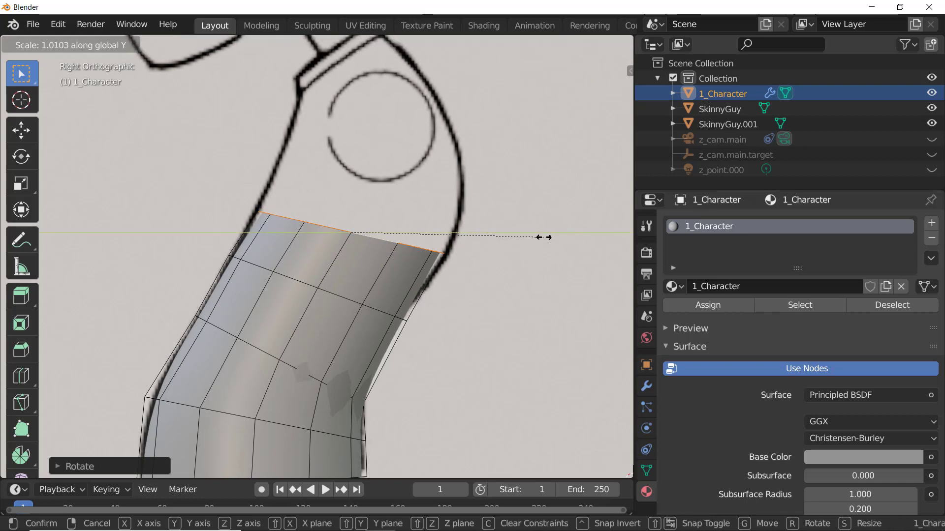
left_click(554, 241)
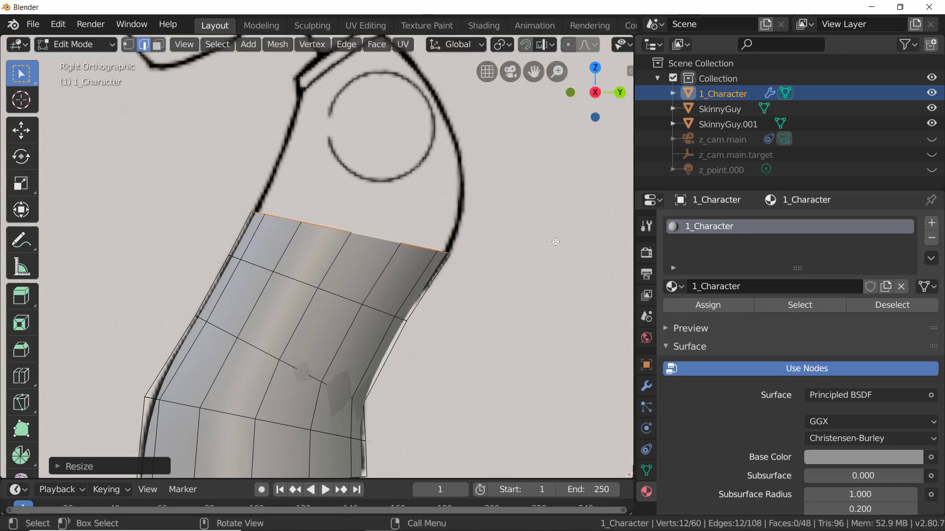
key("g")
left_click(539, 251)
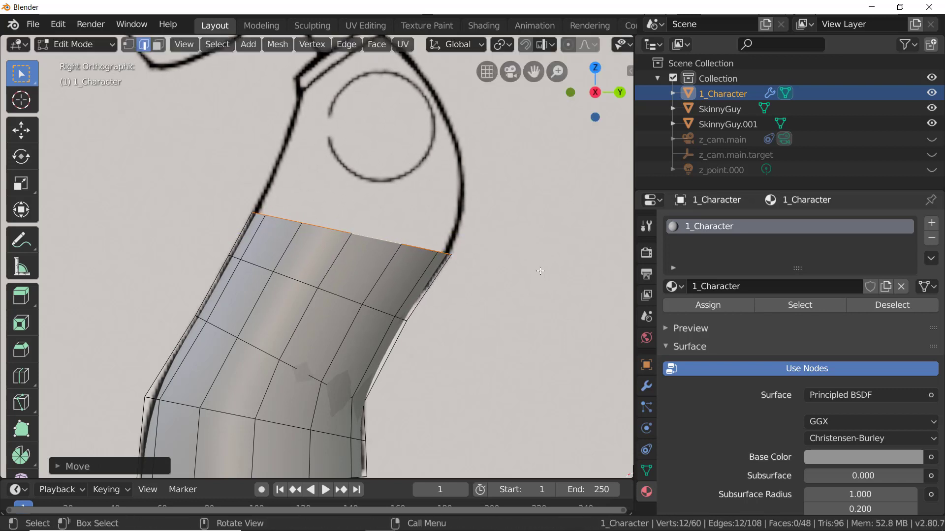
Extrude the top loop about 0.03 m up to the underside of the shoulder circle and rotate it closer to level
key("e")
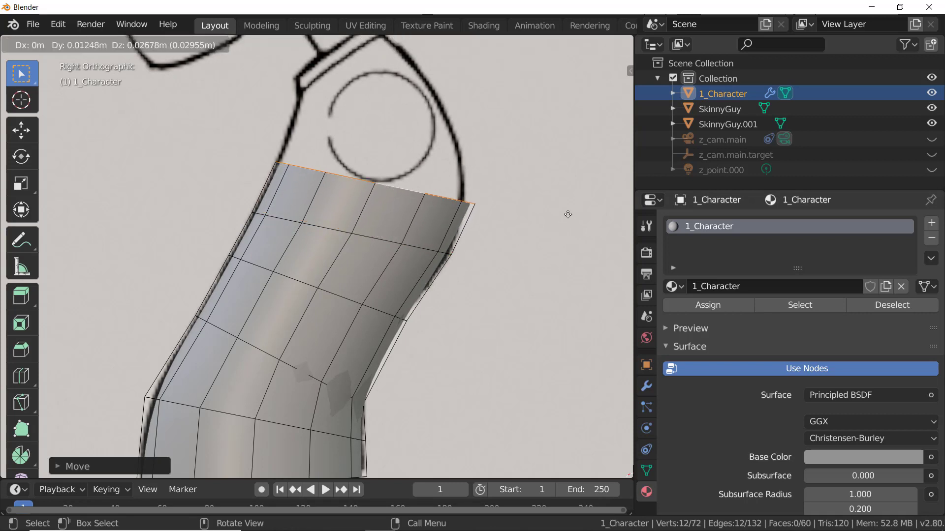
left_click(568, 212)
key("r")
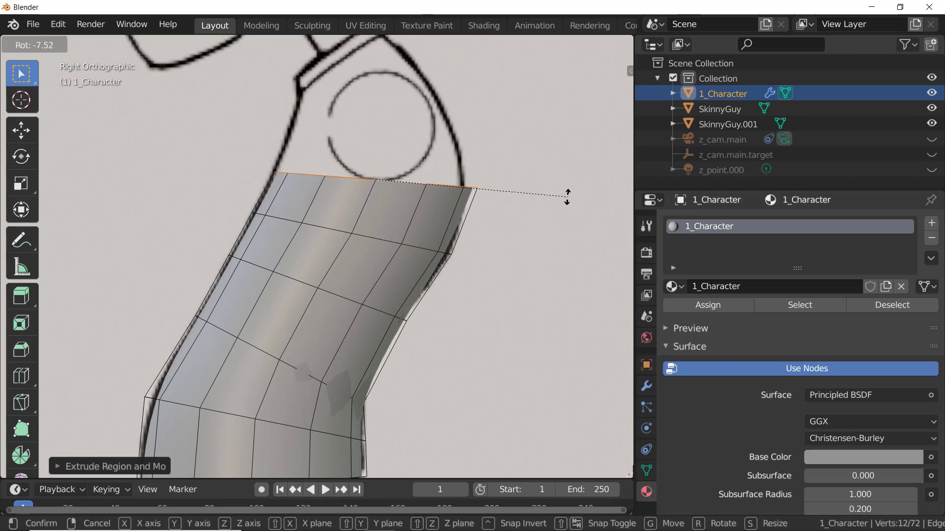
left_click(564, 189)
Move the top loop about 0.003 m toward negative Y and scale it down slightly along global Y to fit the side outline
key("g")
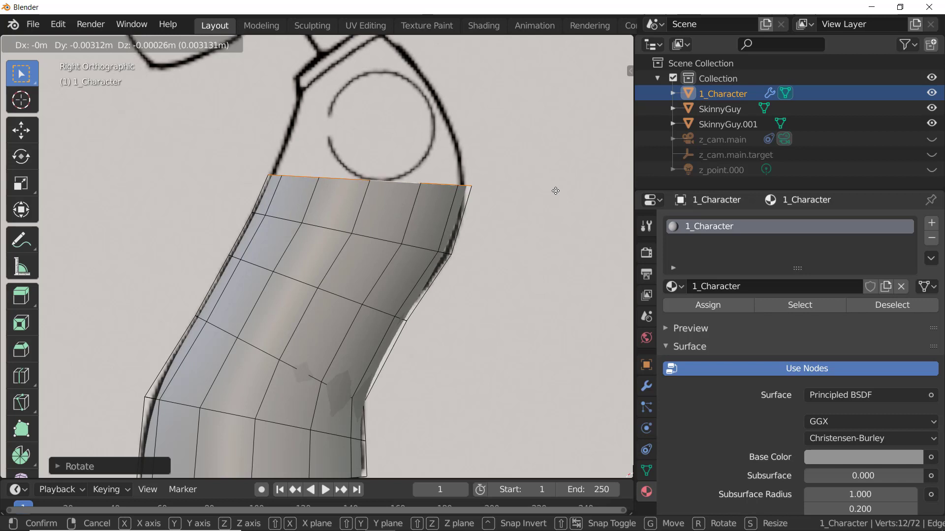
left_click(557, 190)
key("s")
key("y")
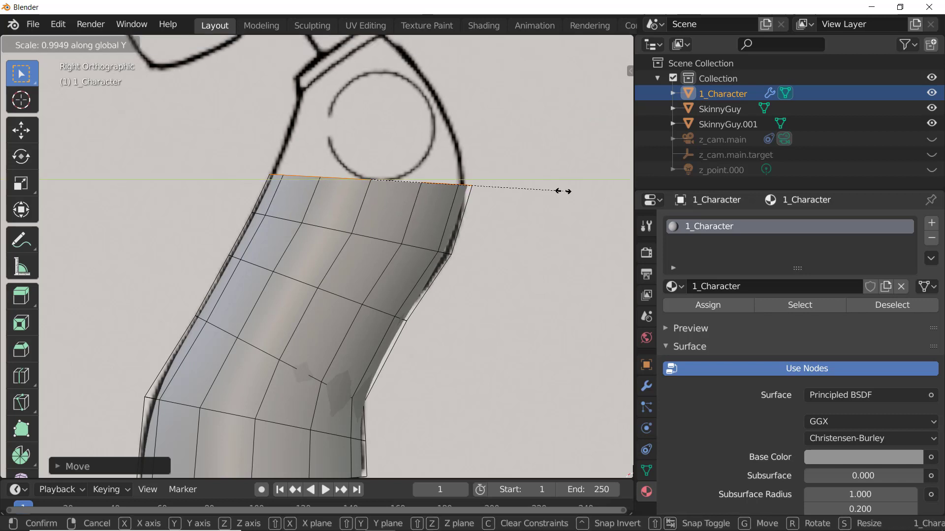
left_click(558, 192)
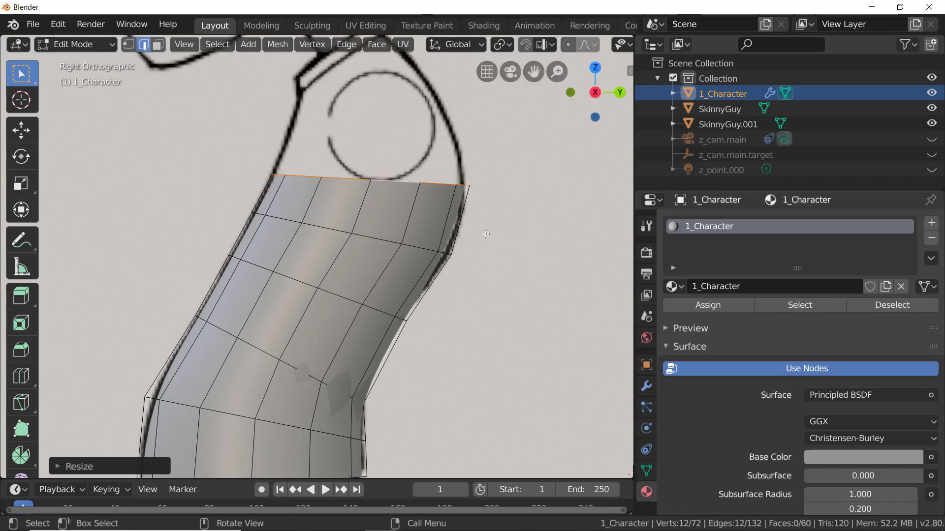
In the front orthographic view, widen the top edge loop along global X to reach the undersides of the sleeves
middle_click_drag(442, 247, 462, 267)
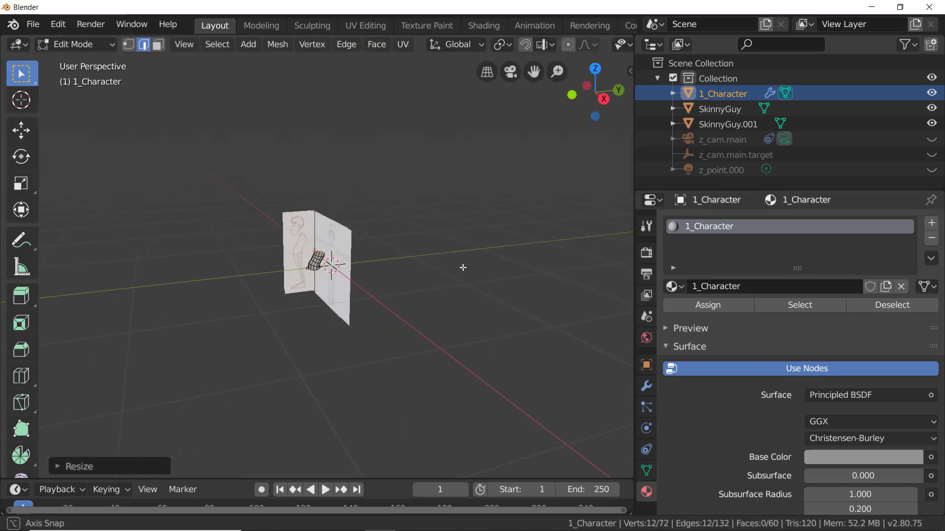
key("KP_5")
scroll(426, 141, "down", 4)
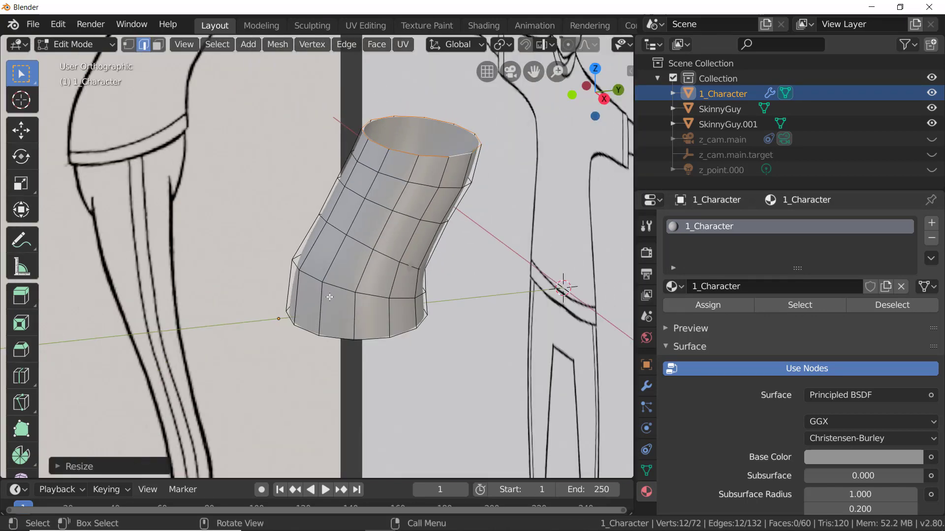
middle_click_drag(329, 298, 305, 273)
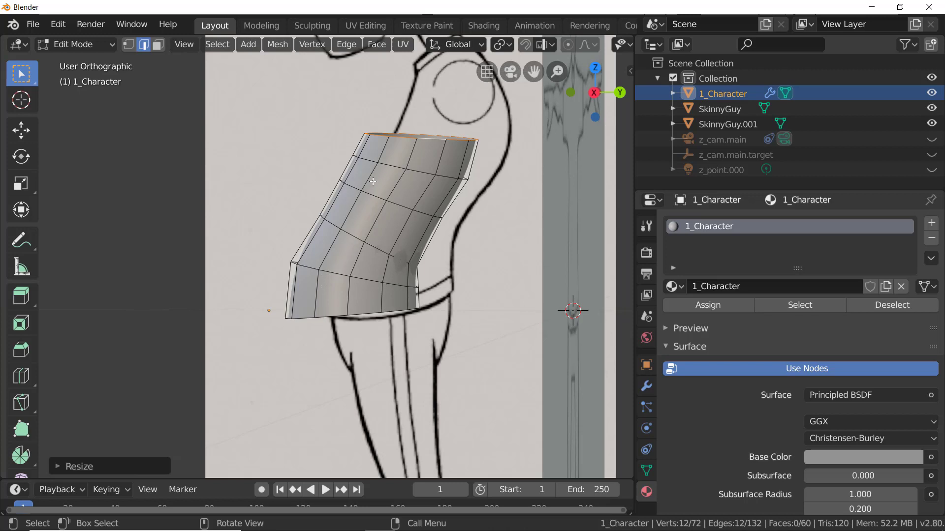
middle_click_drag(373, 182, 408, 197)
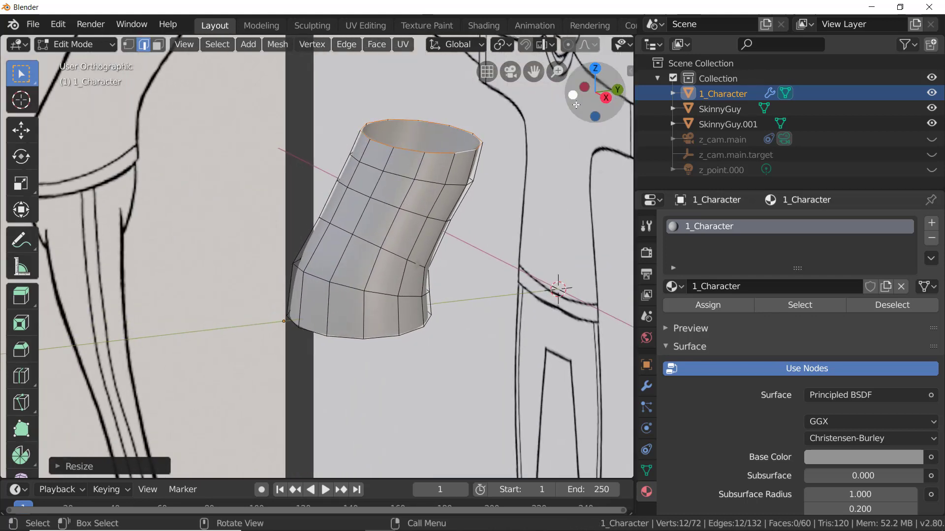
left_click(572, 95)
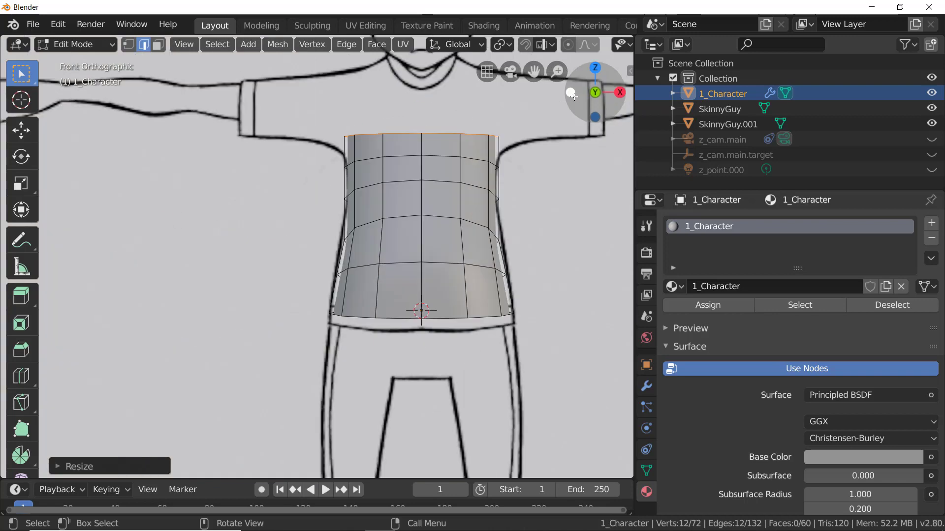
scroll(469, 144, "up", 2)
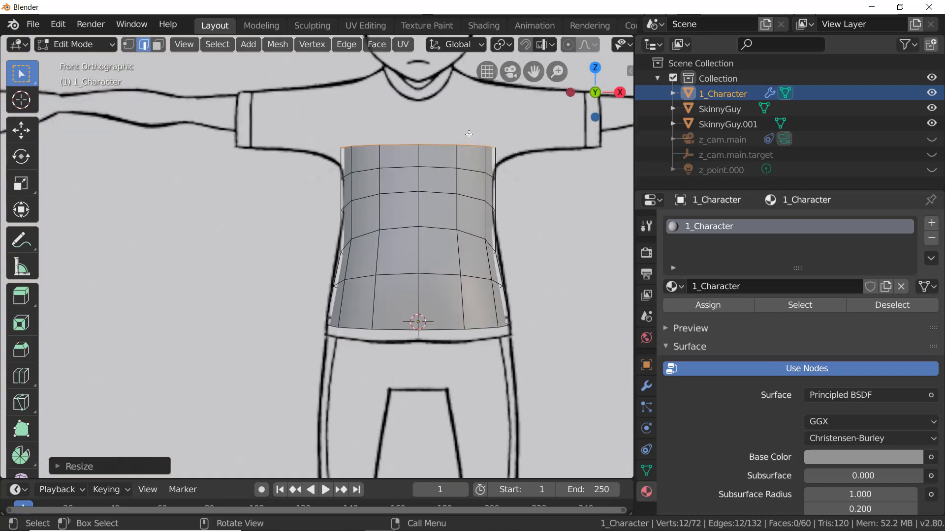
key("s")
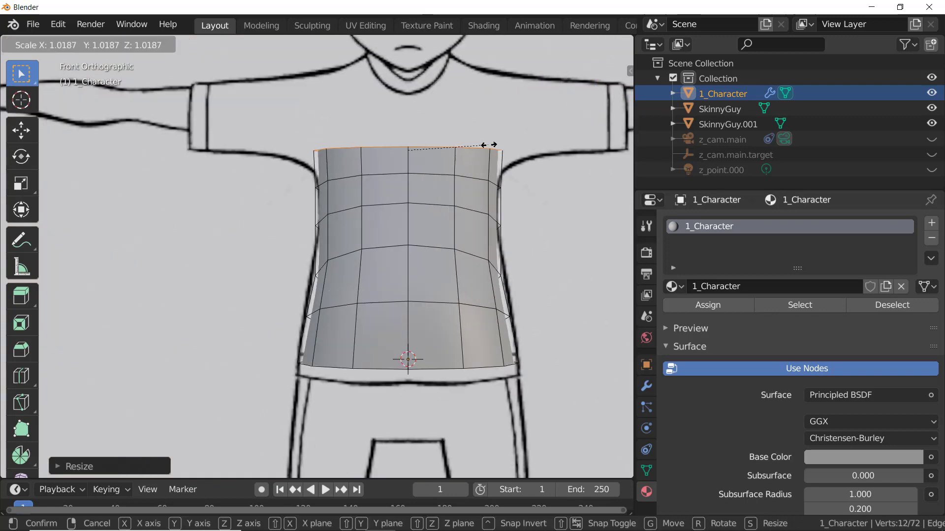
key("x")
left_click(504, 145)
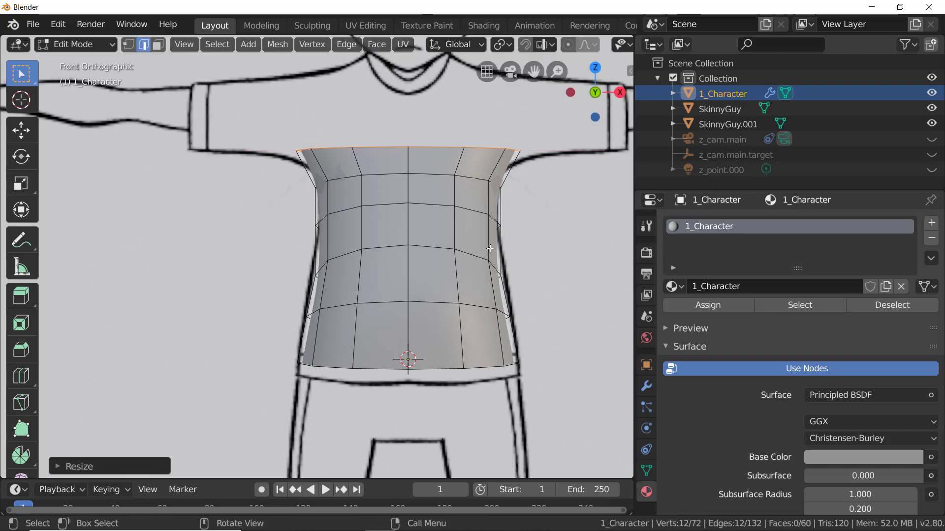
Scale the fourth edge loop from the top by about 1.08 along global X to match the front drawing's waist
left_click(445, 250, "alt")
key("s")
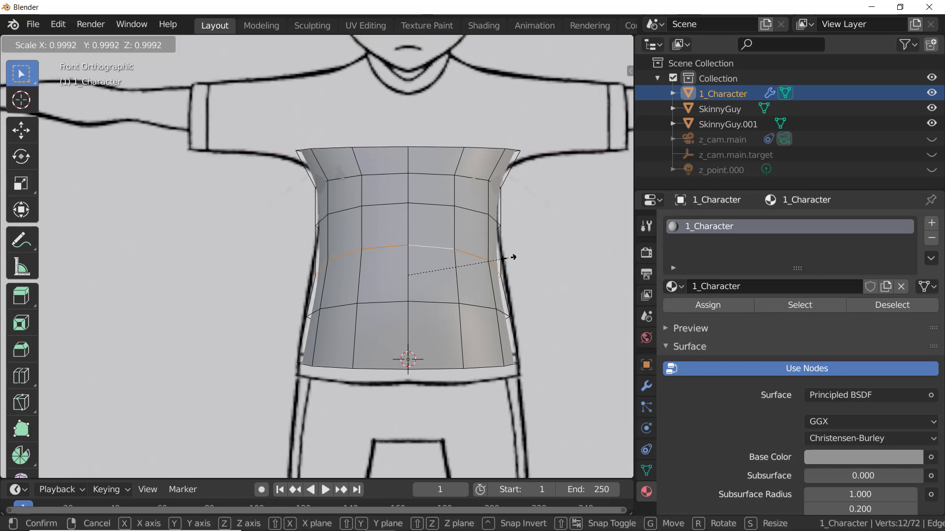
key("x")
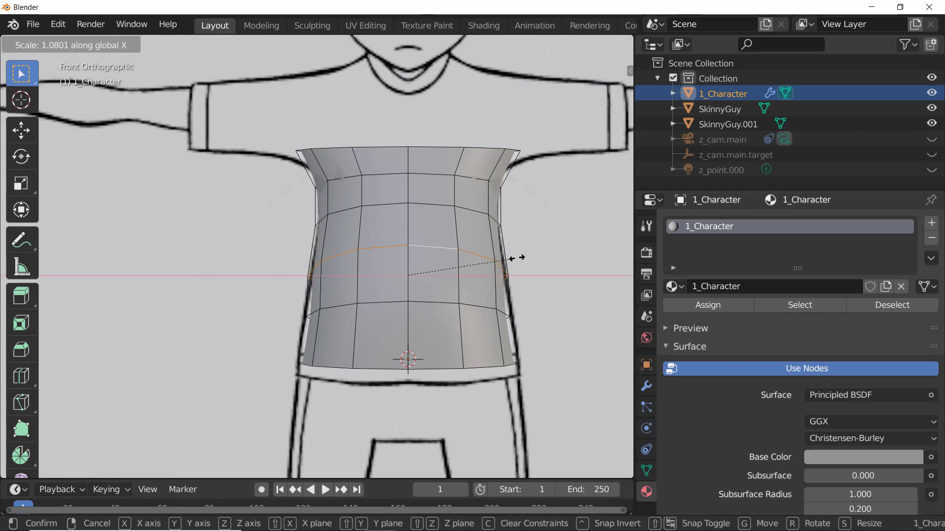
left_click(518, 257)
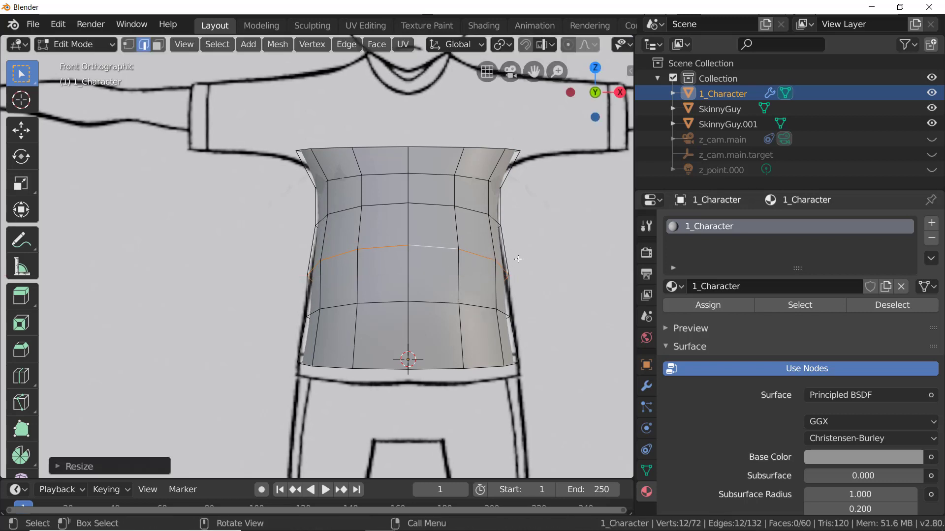
Scale the edge loop just above the bottom one up along global X to meet the front drawing's hip outline
left_click(399, 304, "alt")
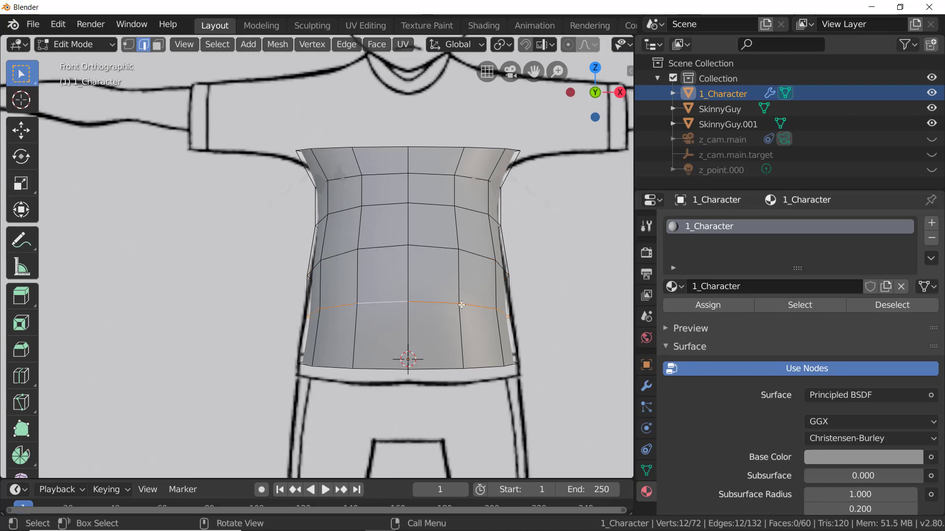
key("s")
key("x")
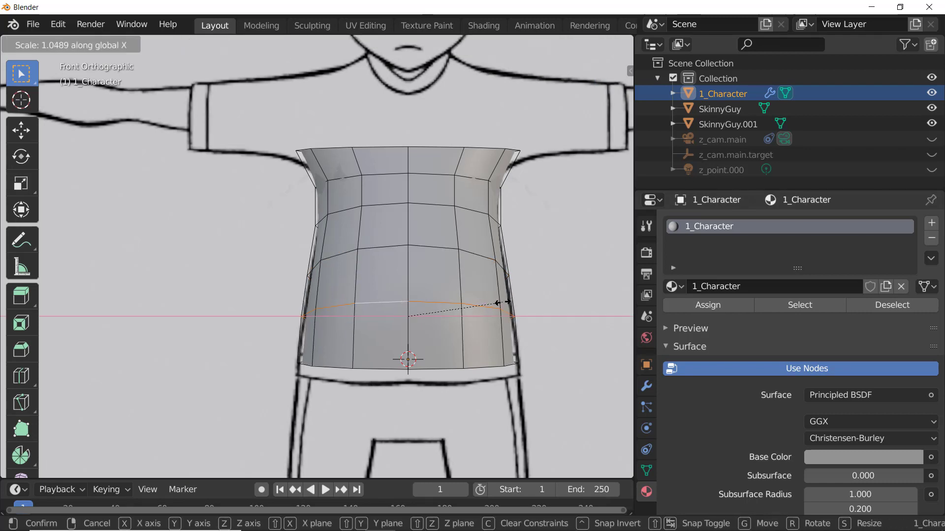
left_click(505, 303)
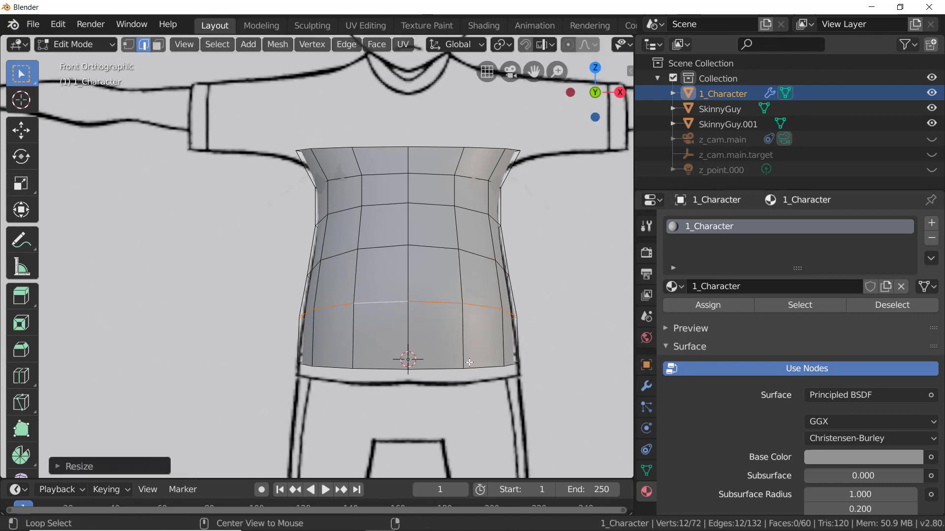
Scale the bottom edge loop up slightly along global X to match the front drawing's shirt hem width
left_click(456, 368, "alt")
key("s")
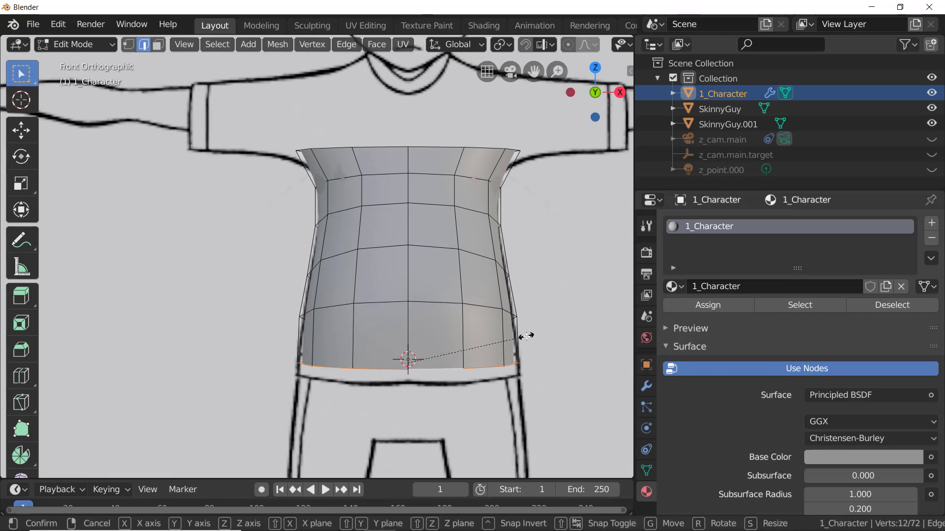
key("x")
left_click(531, 338)
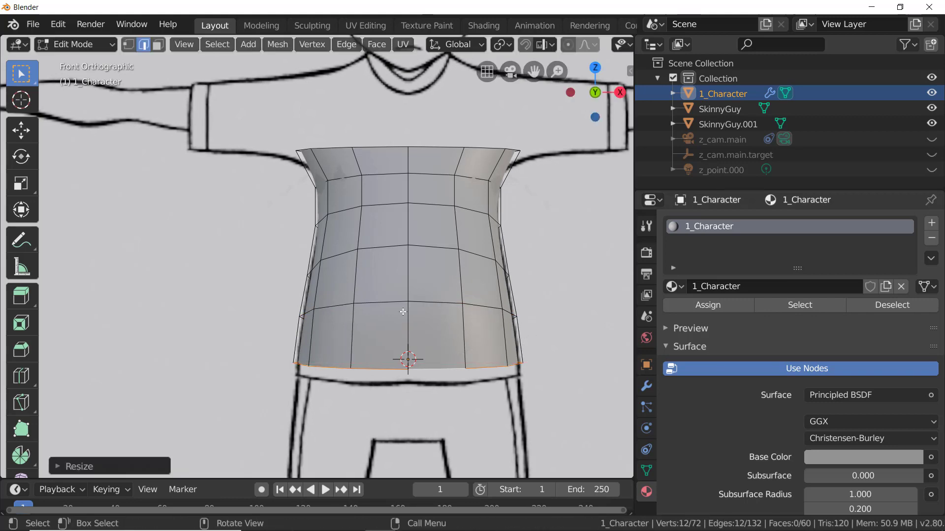
scroll(402, 276, "down", 5)
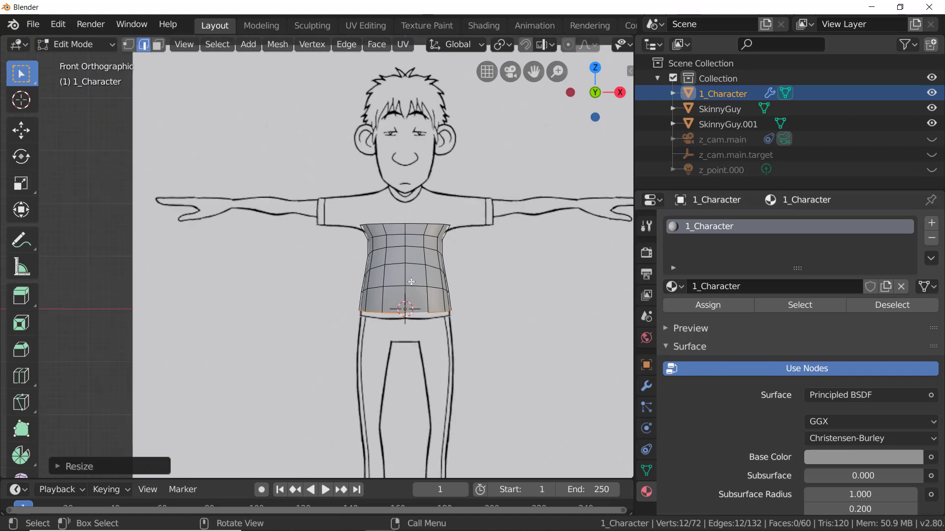
Extrude the bottom edge loop and, in the right orthographic view, move the new loop about 0.024 m down past the shirt hem
scroll(425, 307, "up", 5)
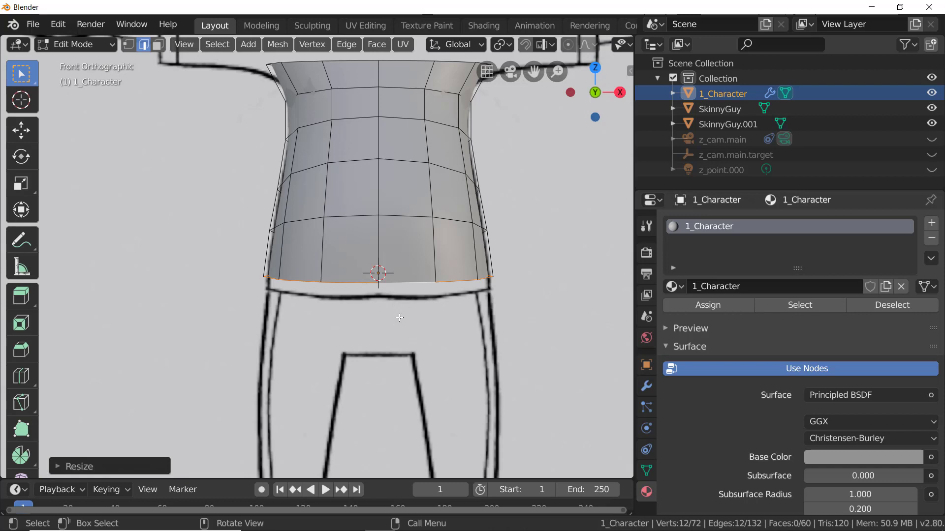
key("e")
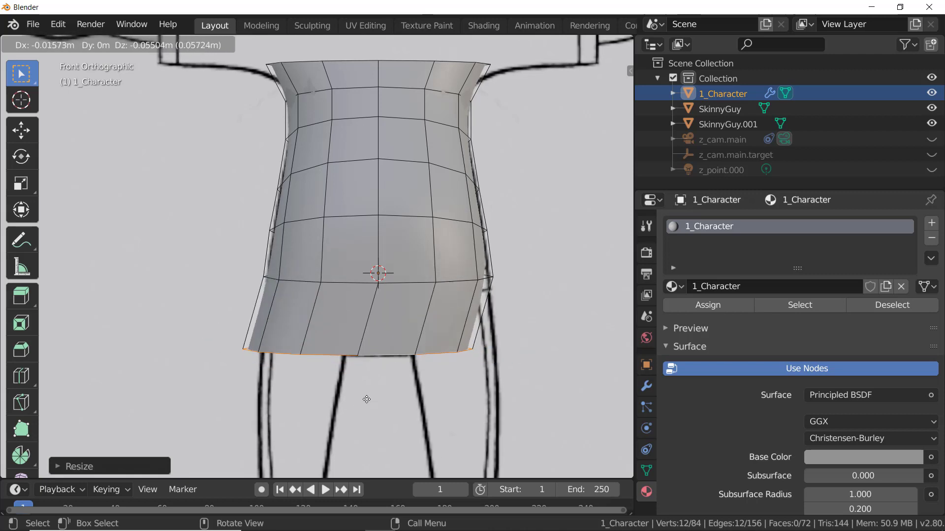
key("Escape")
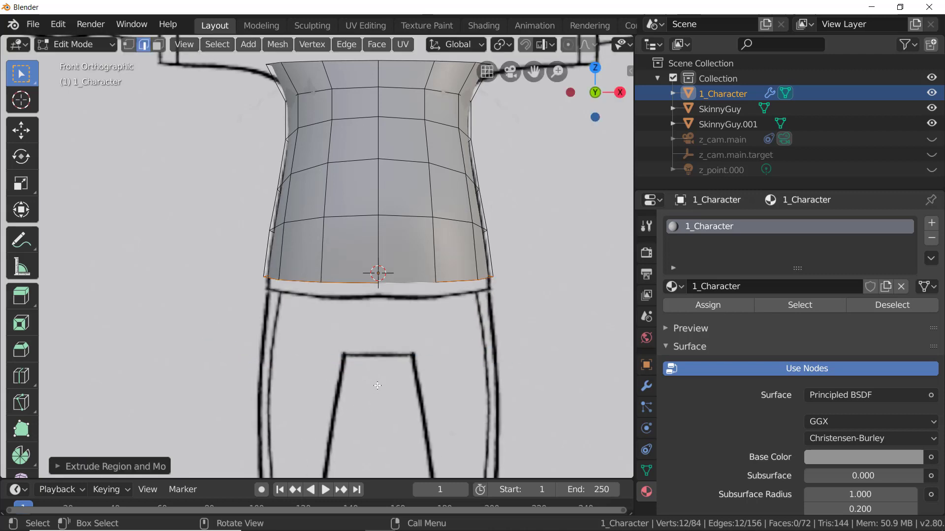
middle_click_drag(561, 190, 576, 172)
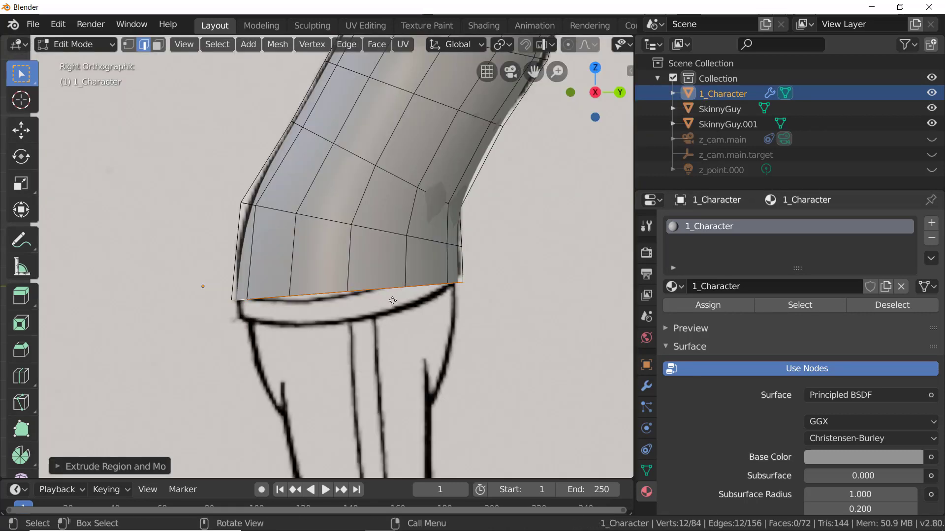
key("g")
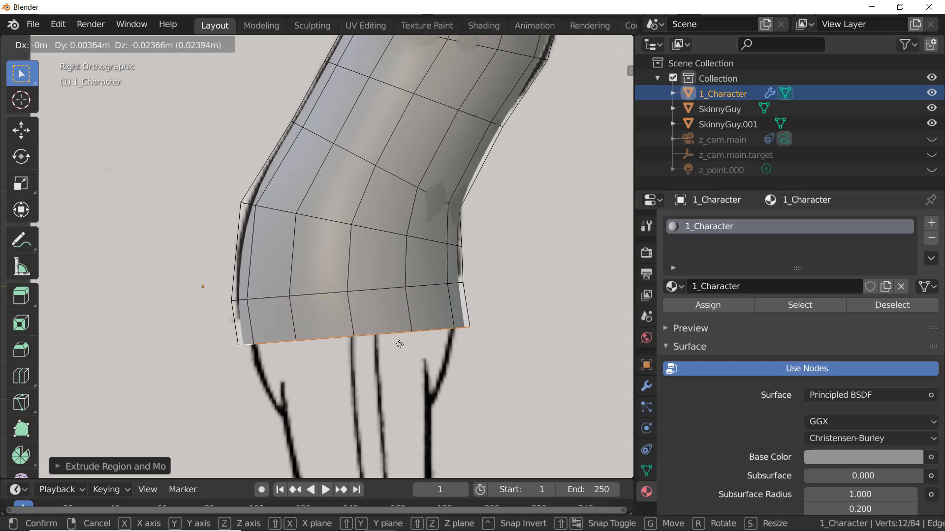
left_click(416, 343)
Rotate the new bottom loop about 3 degrees to tilt its rear end up, and scale it down along global Y to the trouser outline
key("r")
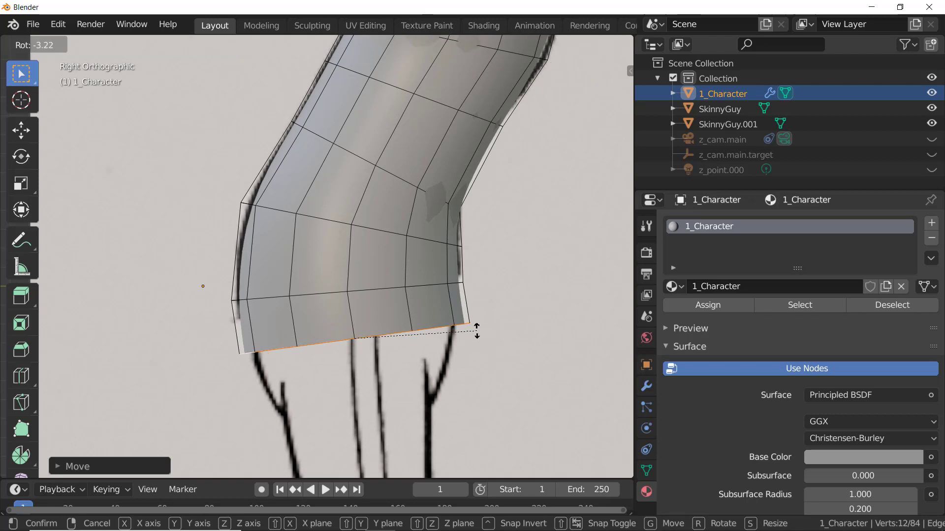
left_click(474, 328)
key("s")
key("y")
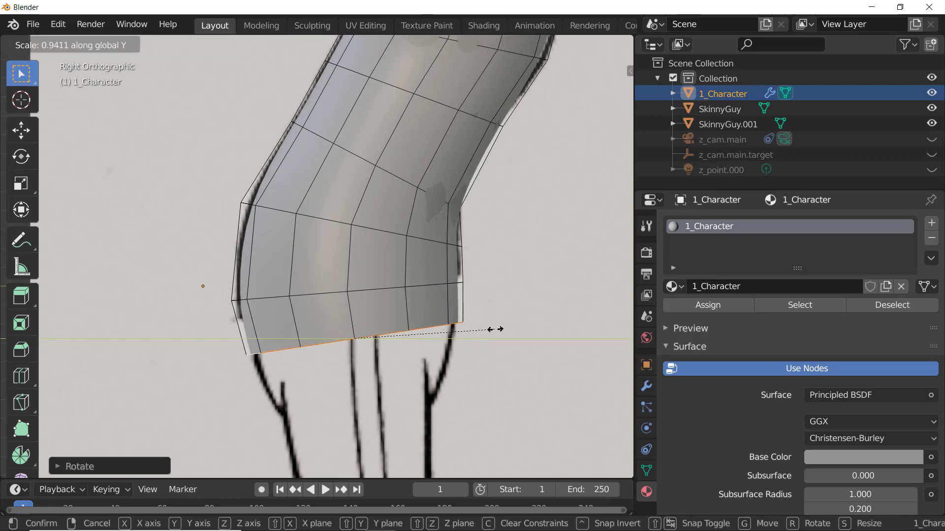
left_click(488, 330)
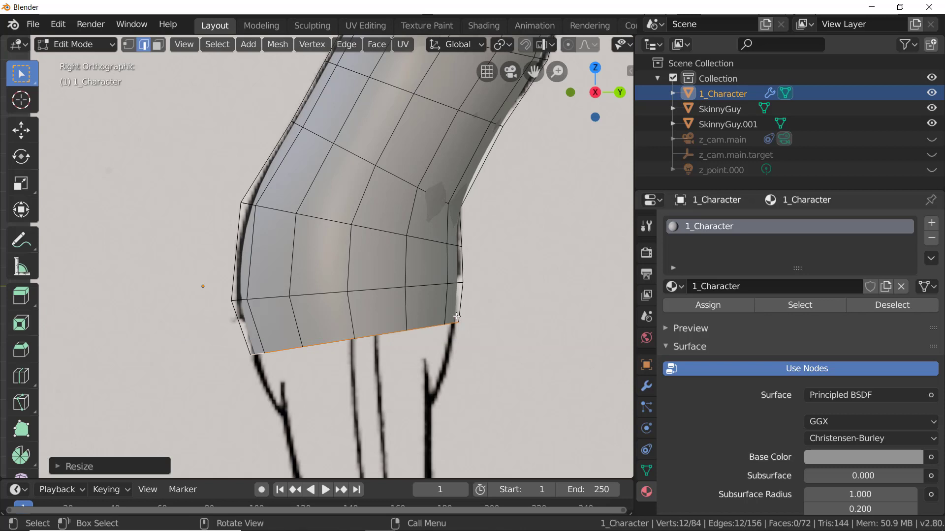
Scale the edge loop just above the bottom one up slightly along global Y and move it about 0.0015 m toward negative Y
left_click(384, 289, "alt")
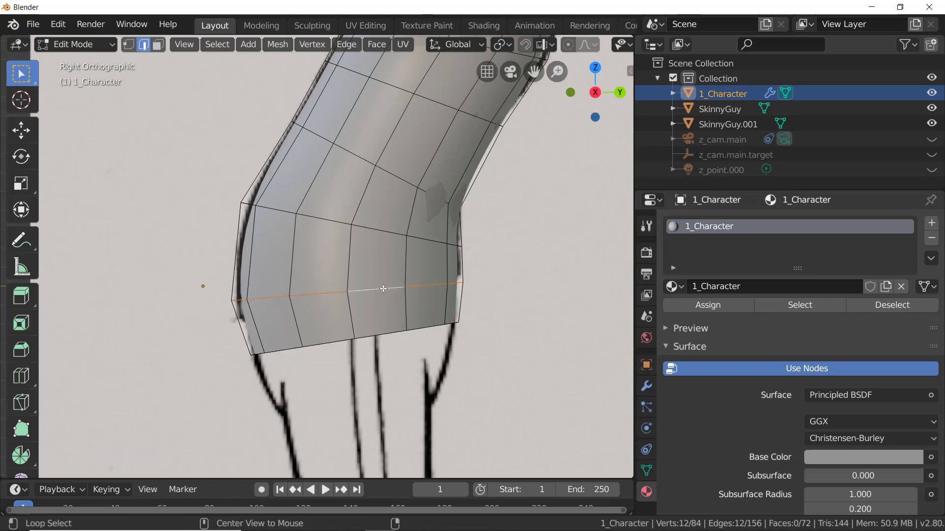
key("s")
key("y")
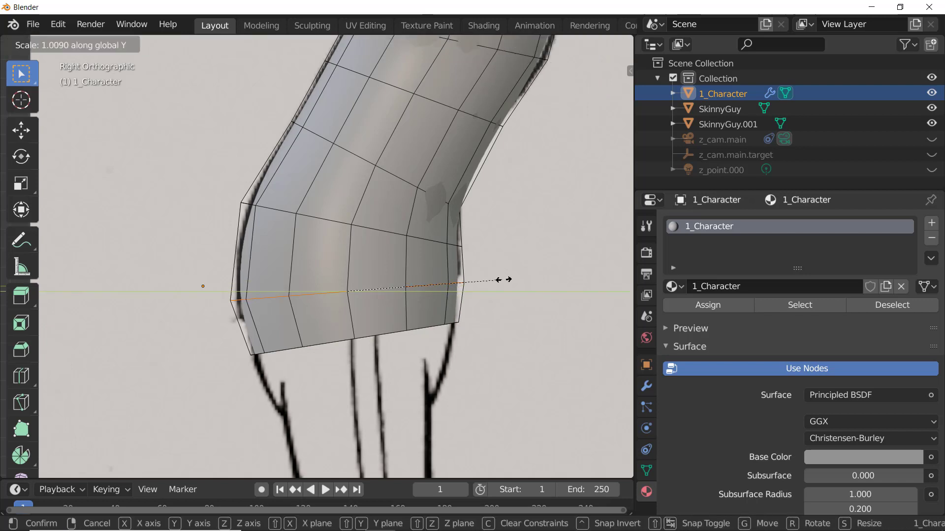
left_click(506, 283)
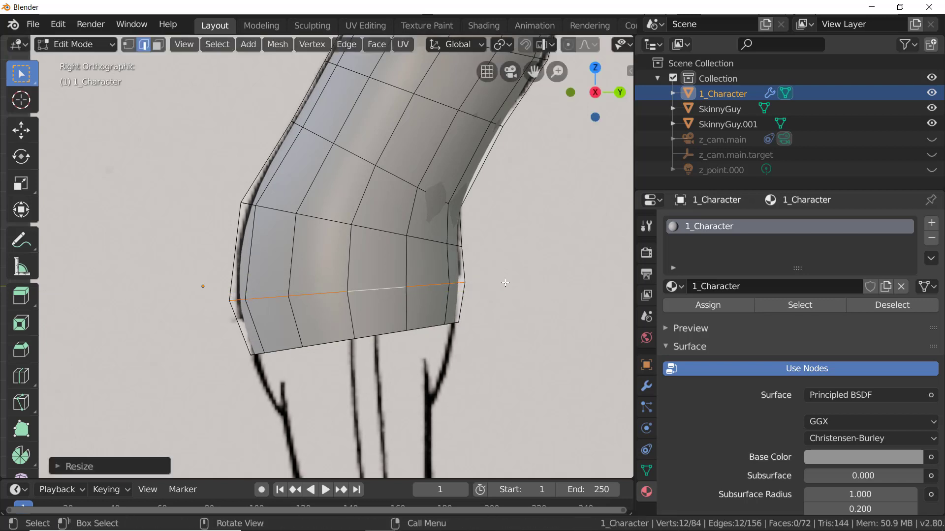
key("g")
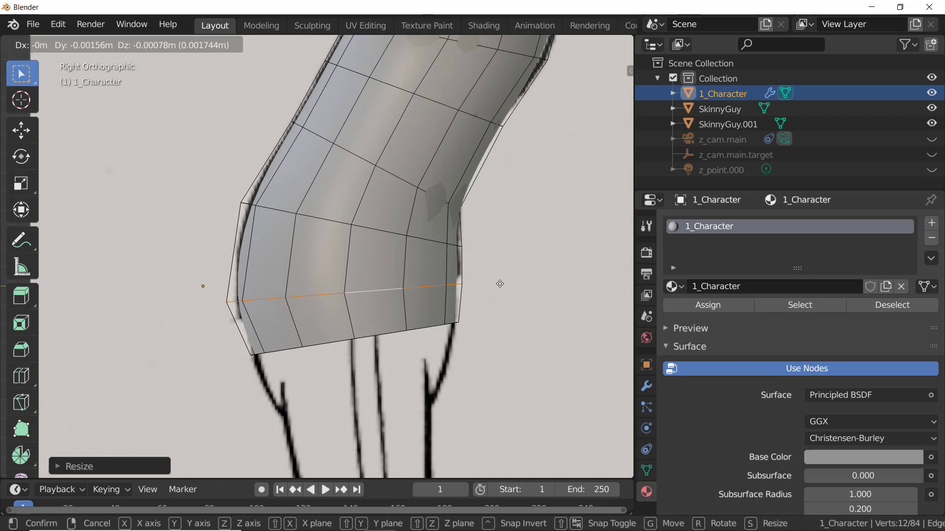
left_click(500, 281)
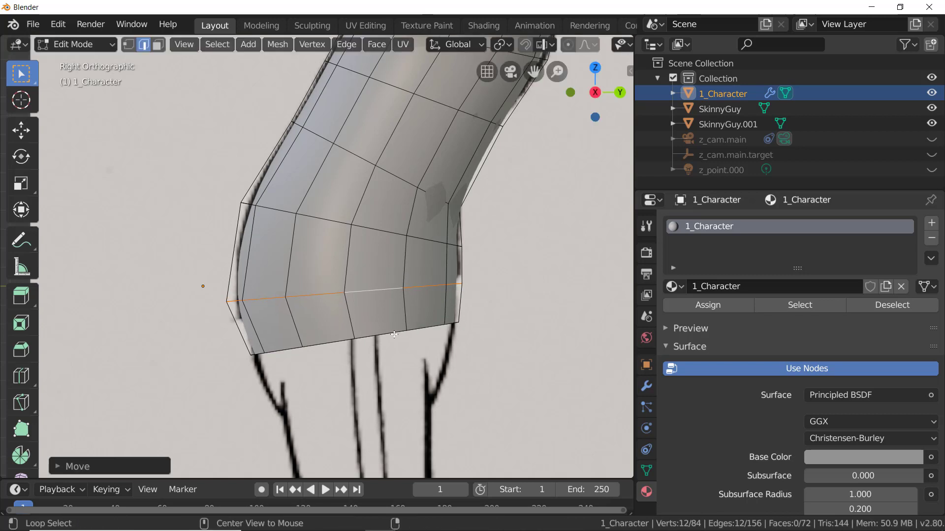
Extrude the bottom edge loop about 0.025 m further down over the side drawing's hips
left_click(393, 334, "alt")
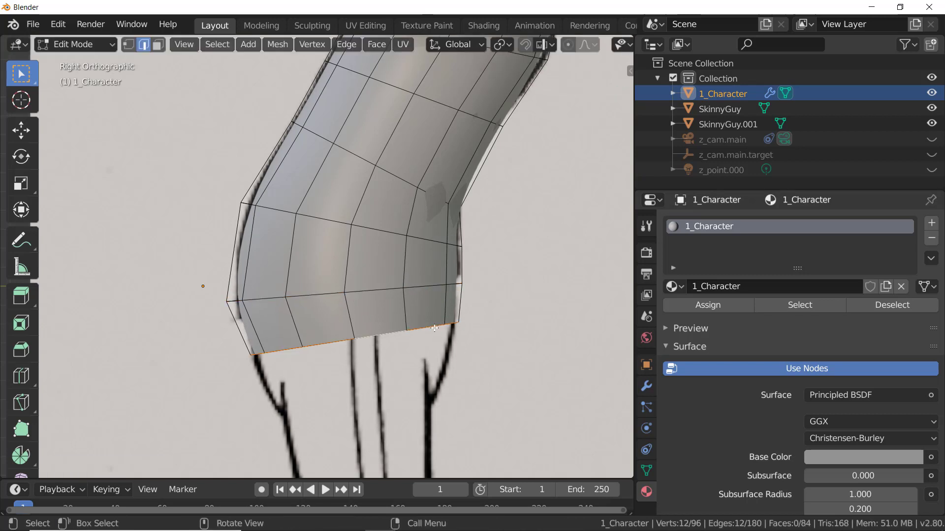
key("e")
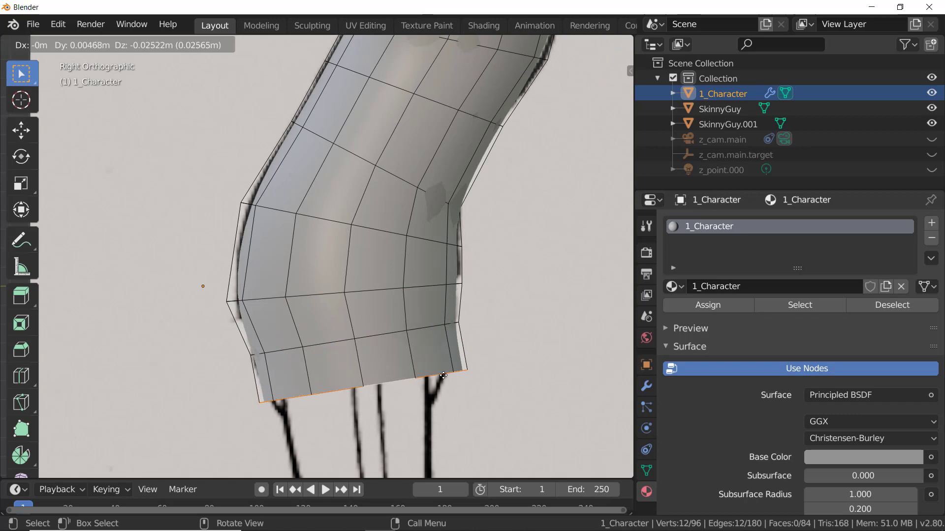
Extrude the torso's bottom edge loop about 0.03 m downward, then narrow it along Y and shift it to fit the side reference outline
left_click(446, 378)
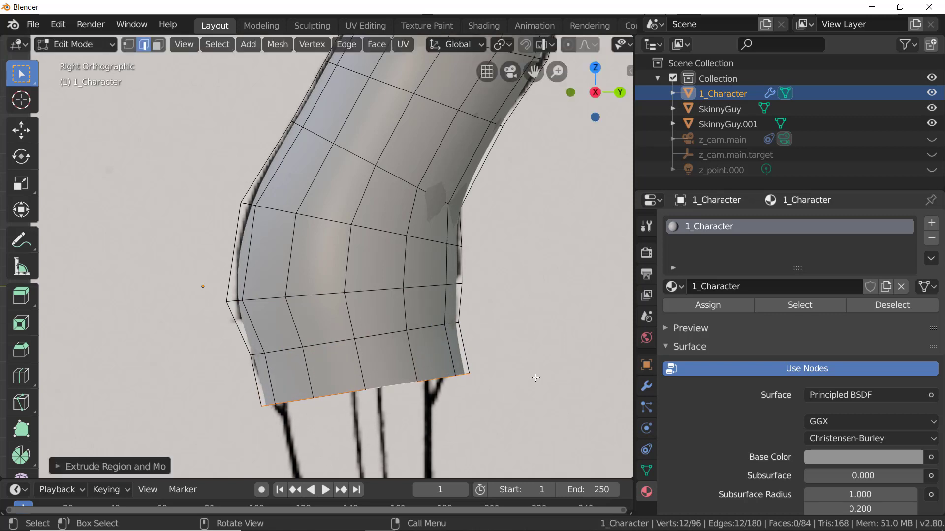
key("s")
key("y")
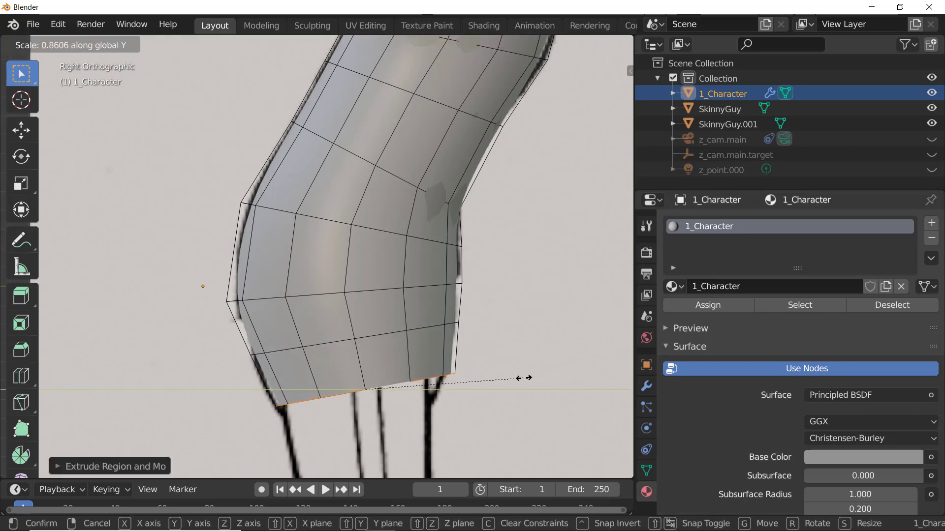
left_click(521, 378)
key("g")
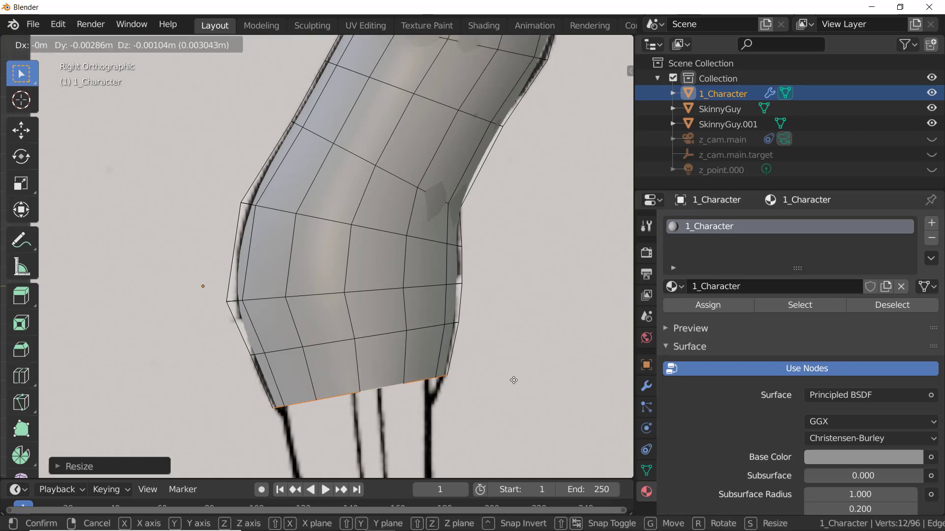
left_click(513, 380)
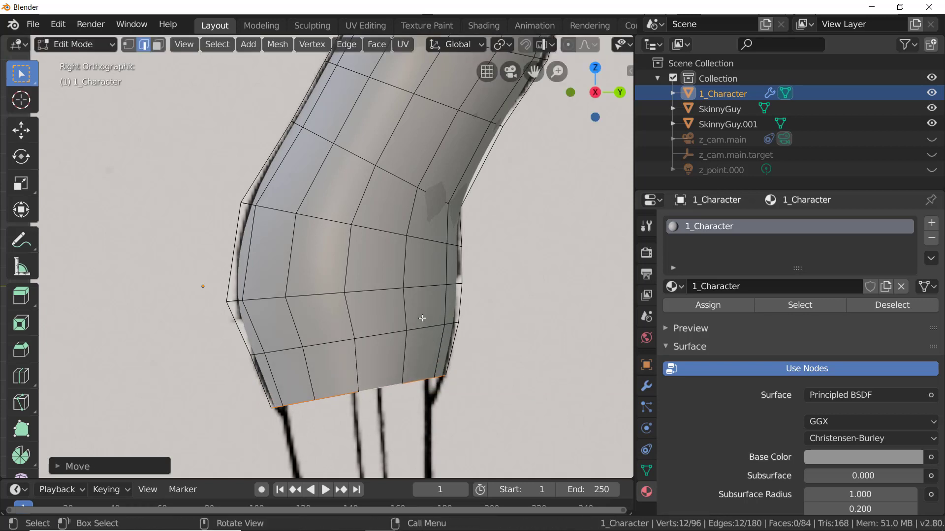
Examine the torso mesh and its open lower edge from several angles in orthographic projection against the reference drawings
scroll(422, 318, "down", 1)
scroll(464, 311, "up", 2)
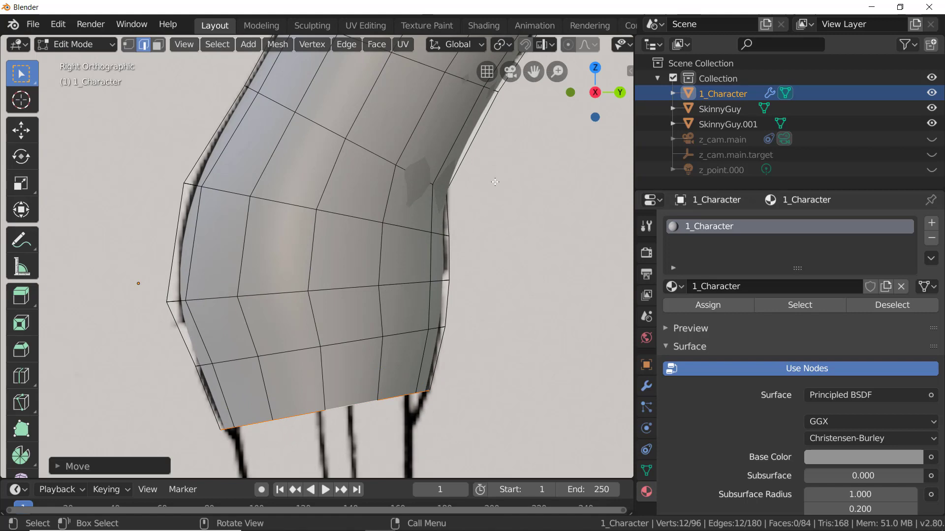
scroll(348, 302, "down", 10)
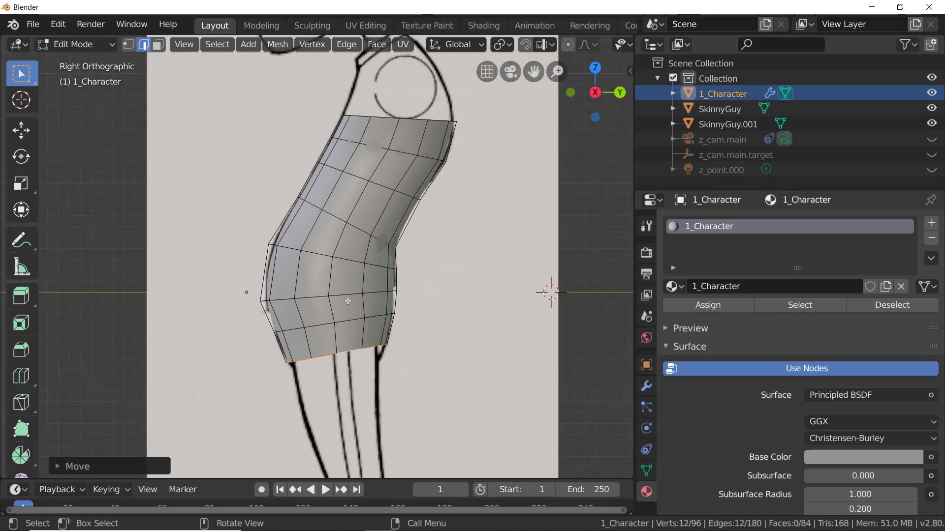
middle_click_drag(348, 302, 407, 329)
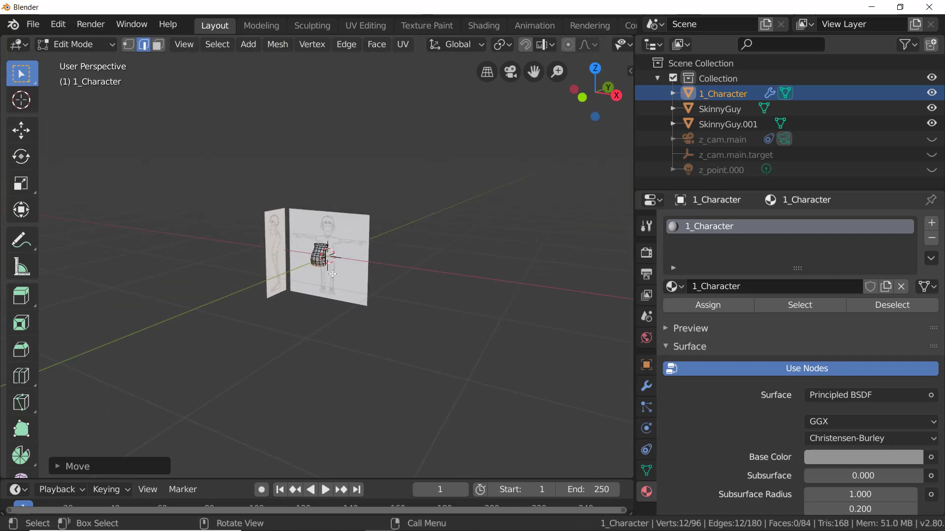
middle_click_drag(325, 271, 317, 256)
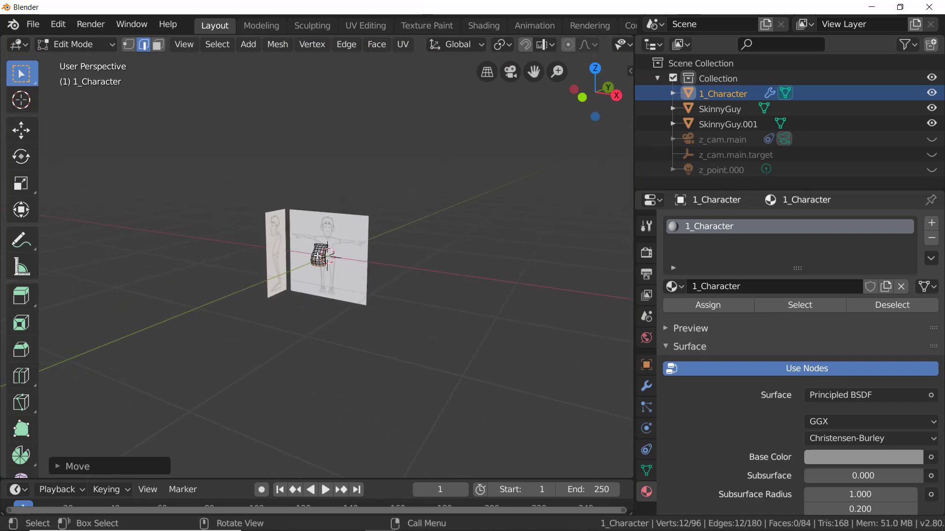
left_click(489, 74)
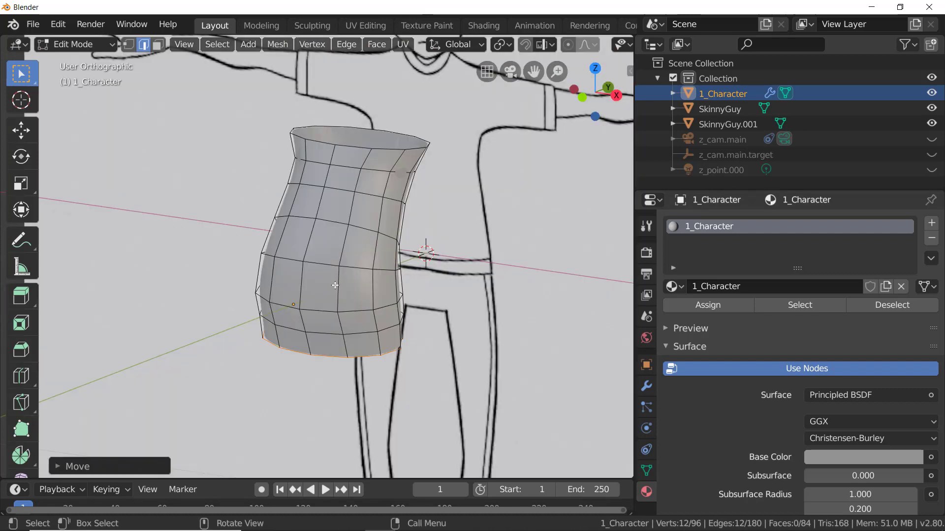
scroll(330, 345, "up", 2)
middle_click_drag(330, 345, 343, 317)
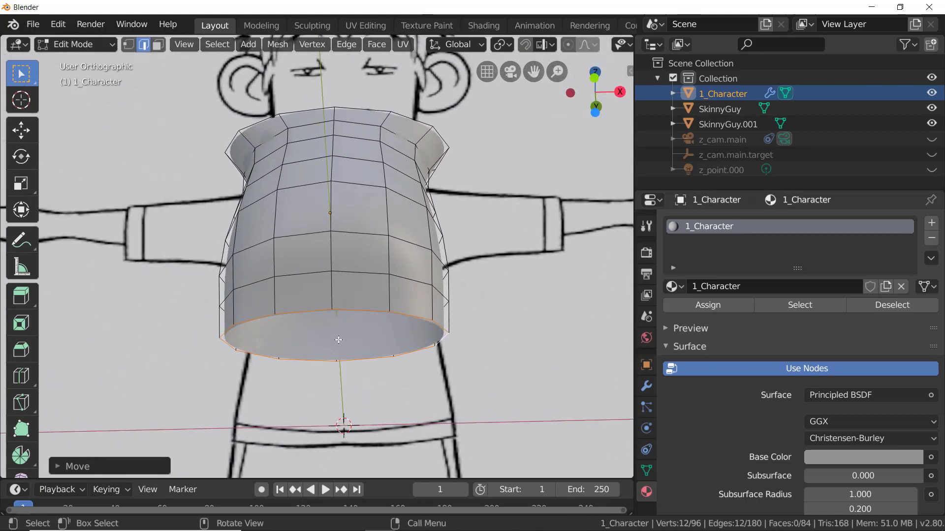
scroll(352, 358, "down", 4)
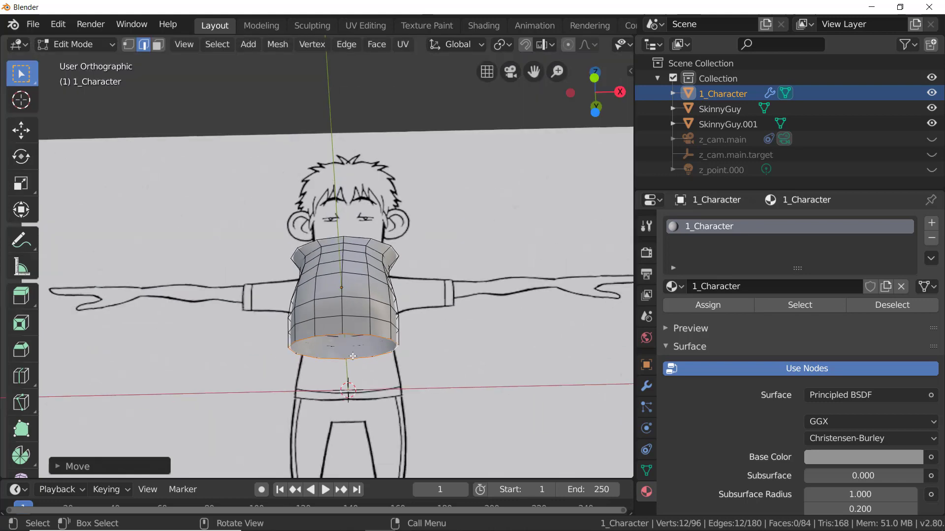
middle_click_drag(352, 372, 343, 392)
scroll(343, 391, "up", 5)
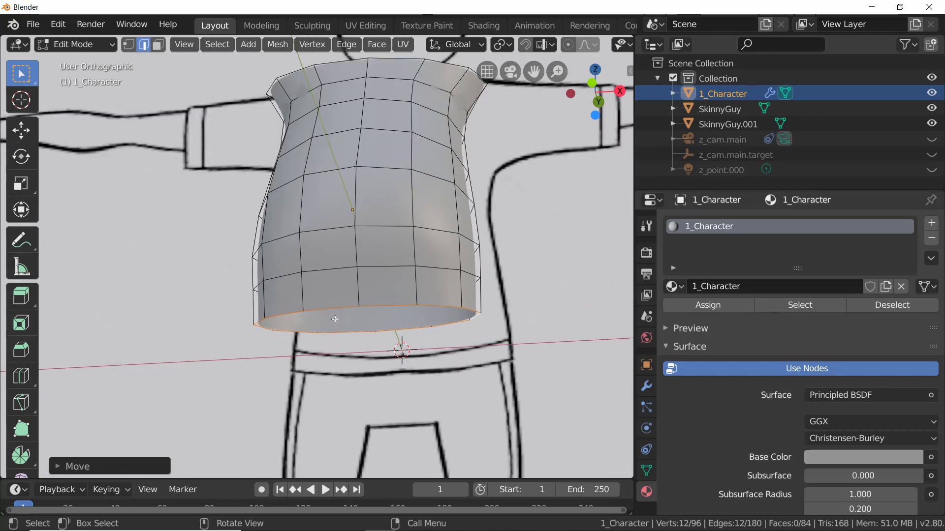
middle_click_drag(342, 319, 352, 330)
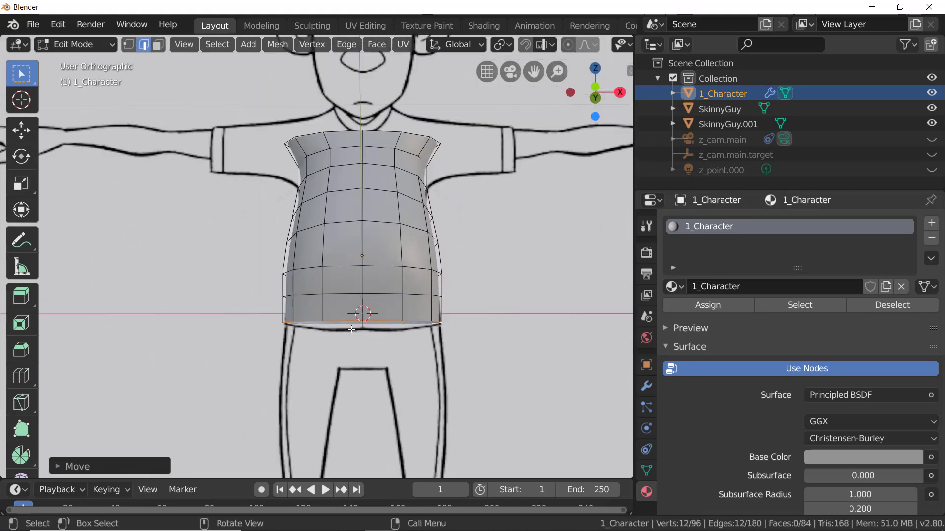
middle_click_drag(563, 125, 519, 172)
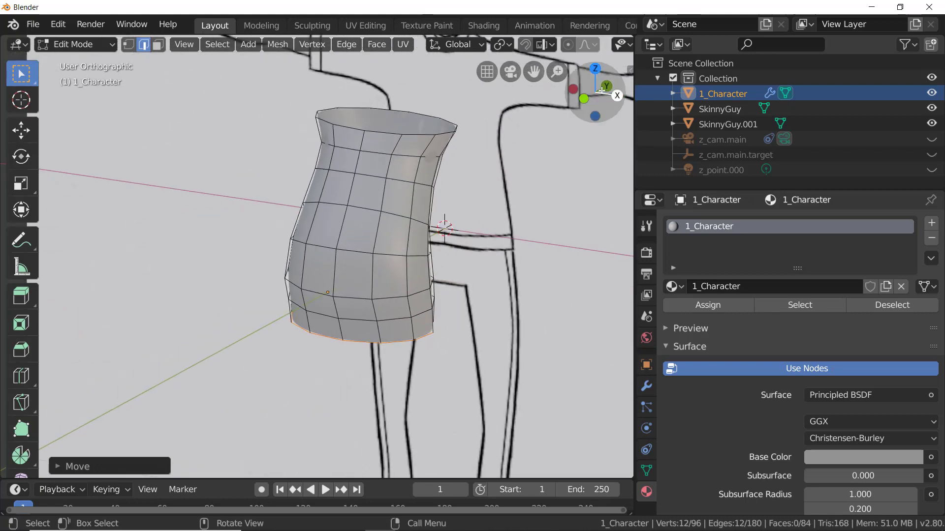
In front wireframe view, select all vertices of the torso on the negative X side of the centre line and delete them
left_click(582, 97)
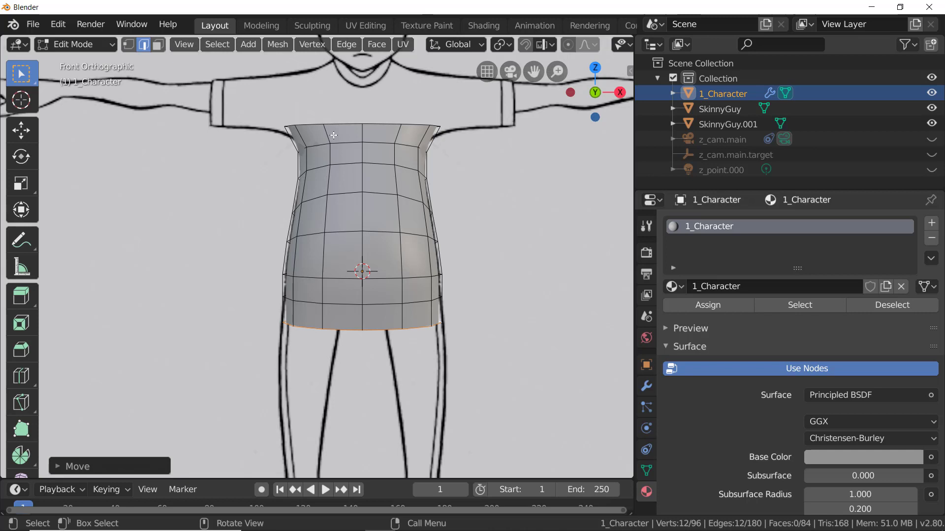
key("1")
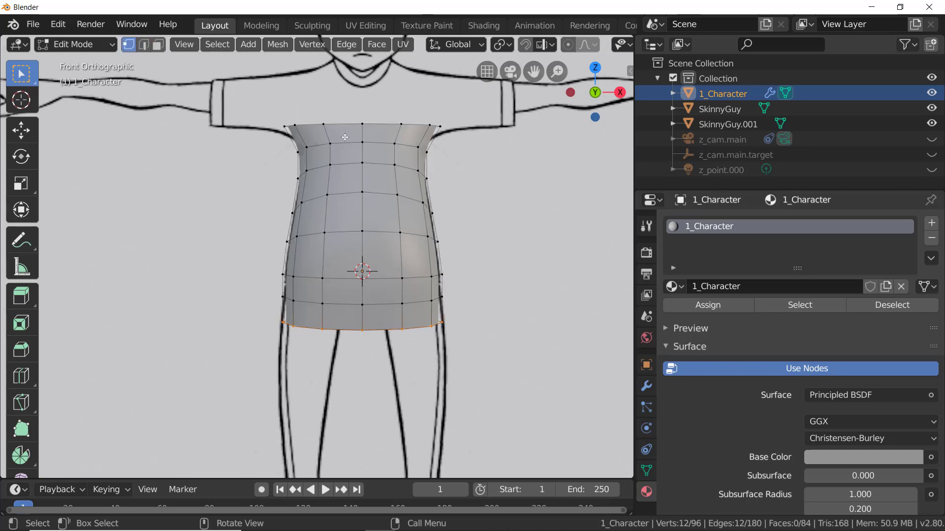
scroll(572, 49, "down", 5)
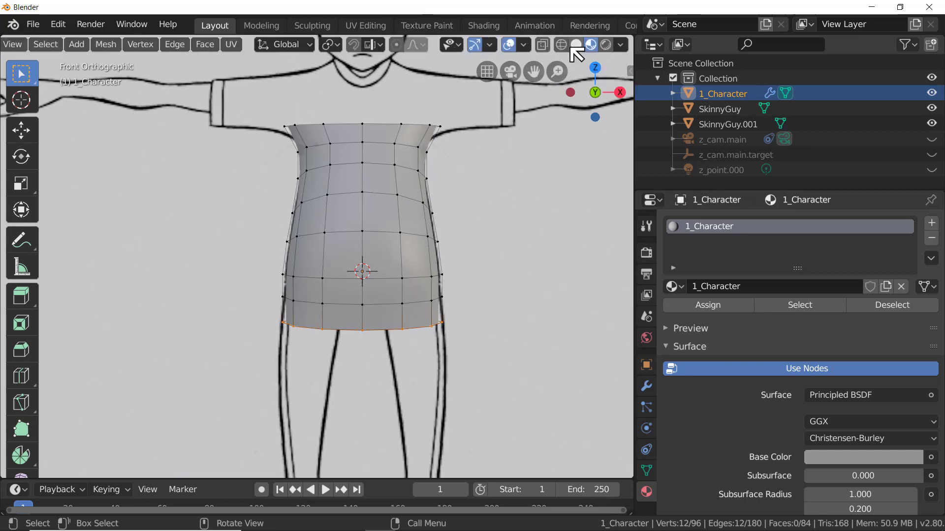
left_click(563, 46)
mouse_move(269, 86)
left_mouse_down()
mouse_move(335, 297)
mouse_move(338, 360)
left_mouse_up()
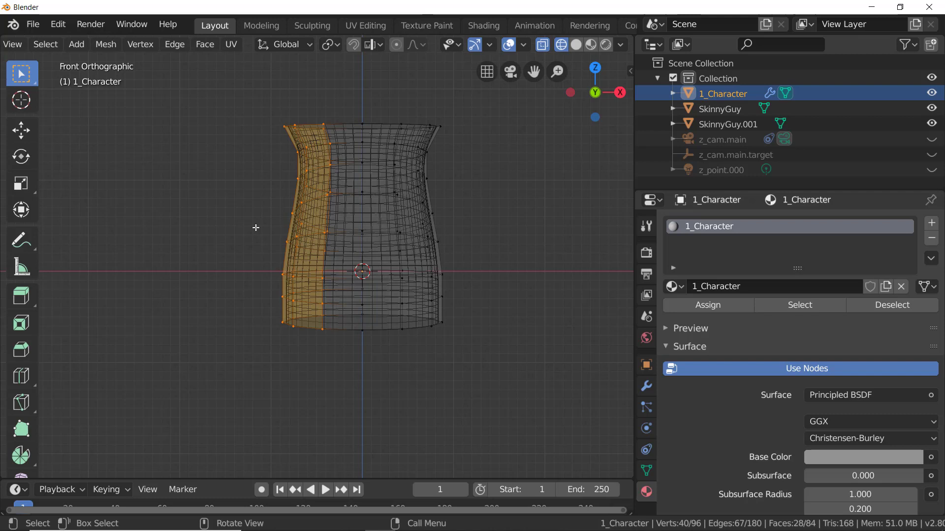
key("x")
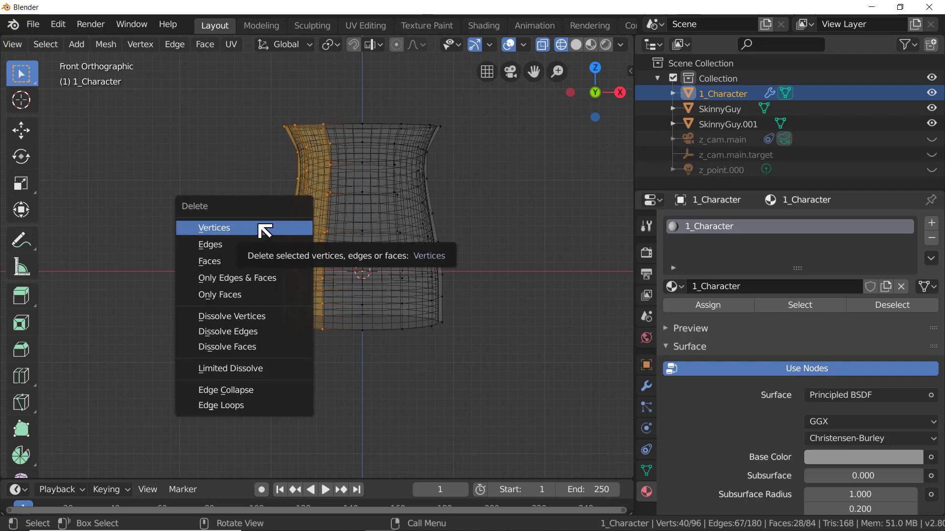
left_click(265, 228)
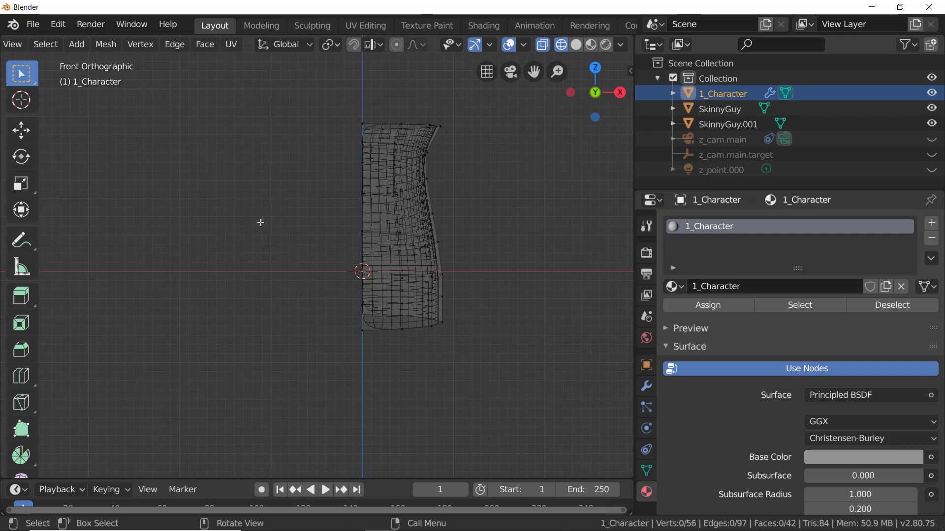
Leave Edit Mode and add a Mirror modifier to the remaining half of 1_Character
middle_click_drag(265, 206, 483, 94)
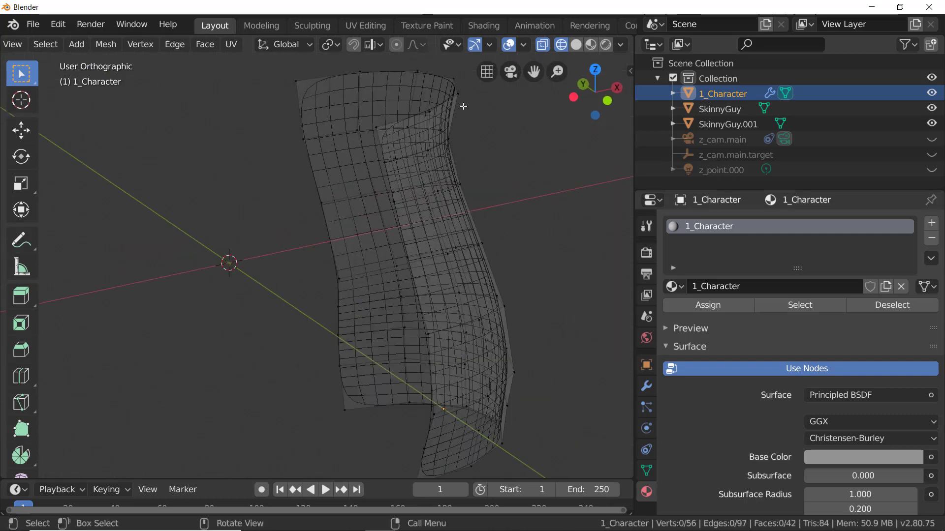
key("Tab")
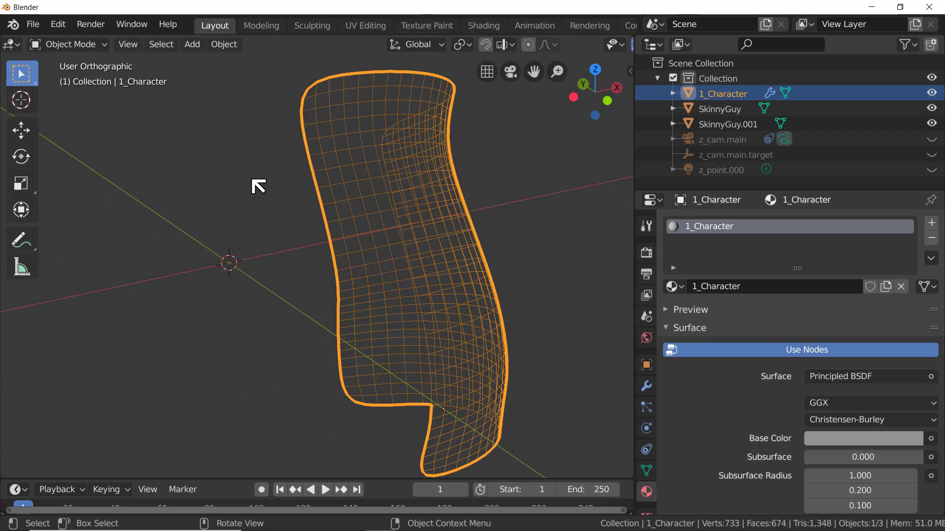
scroll(250, 185, "down", 1)
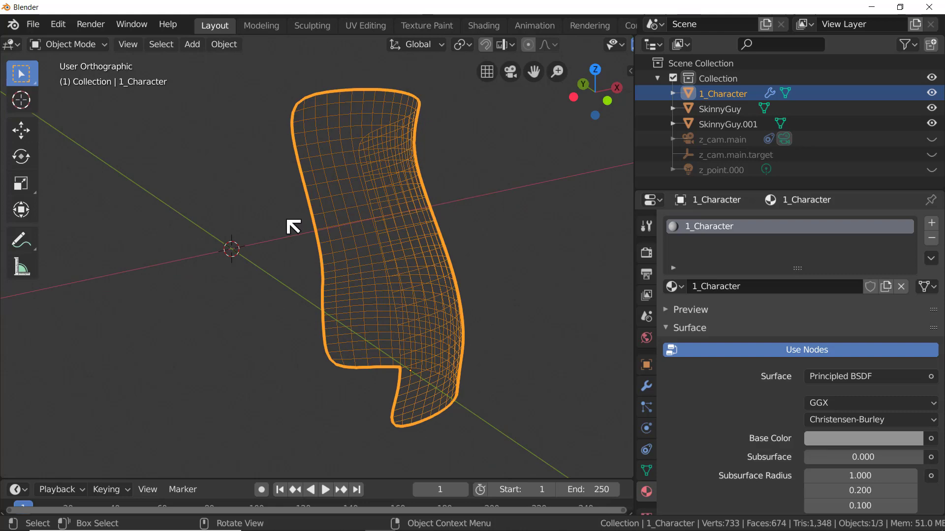
middle_click_drag(293, 226, 232, 235)
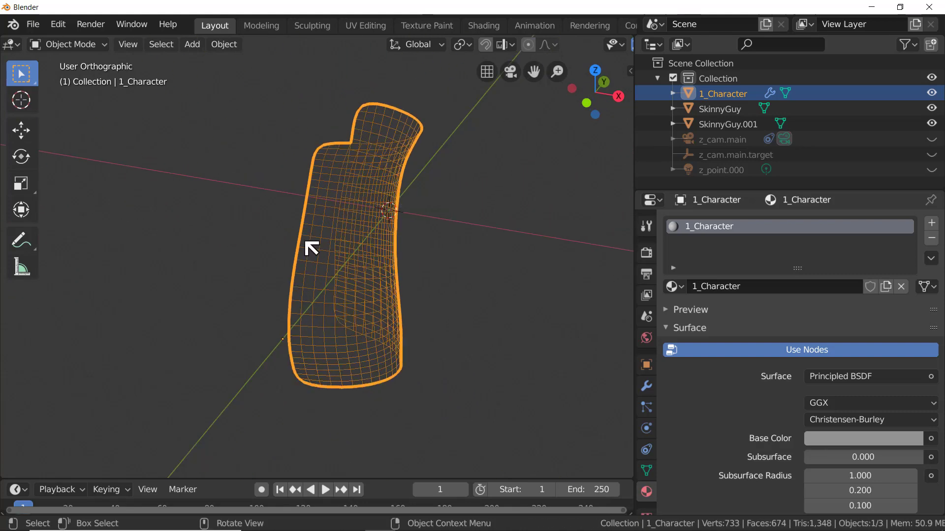
left_click(646, 386)
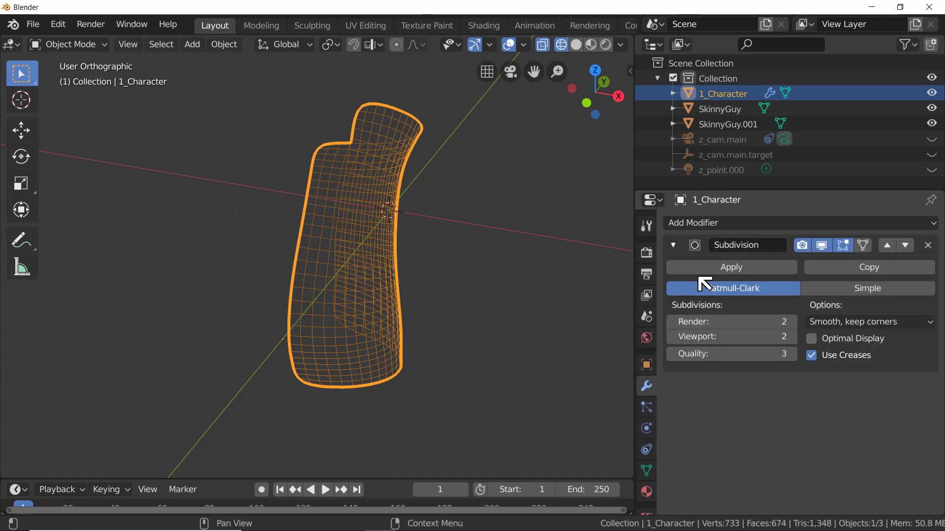
left_click(720, 225)
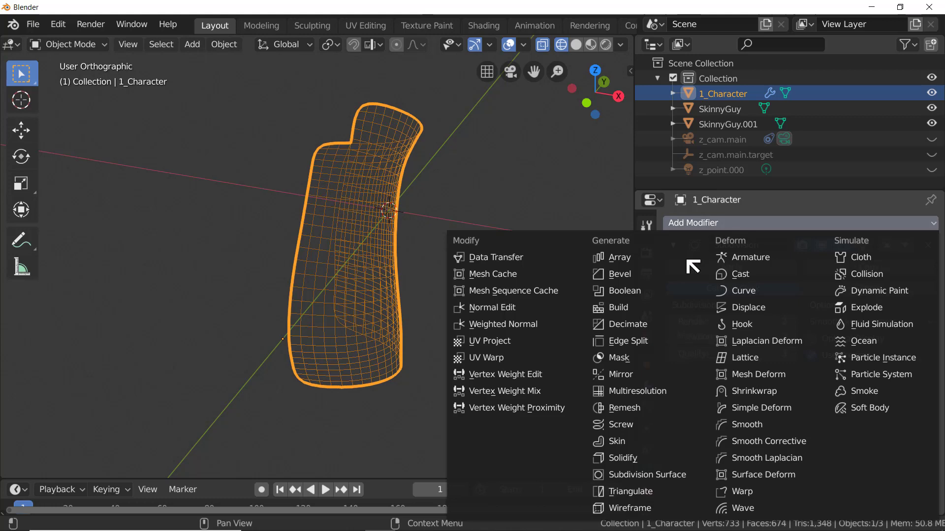
left_click(625, 379)
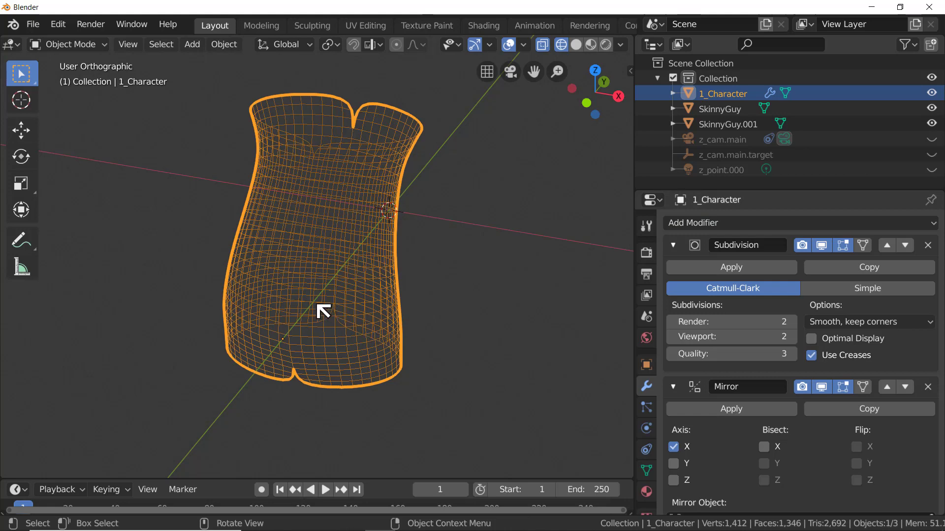
middle_click_drag(327, 312, 498, 233)
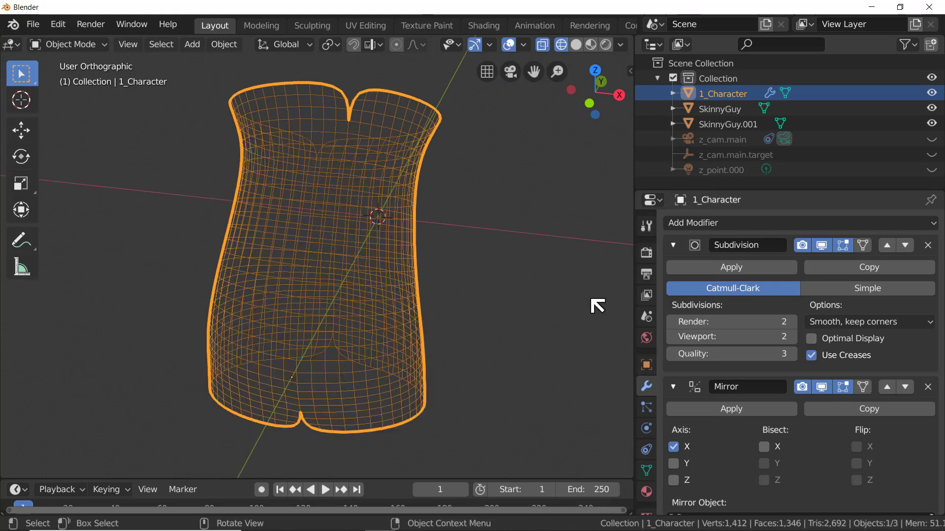
Collapse both modifiers, compare the mesh with Mirror hidden and shown, and place Mirror above Subdivision in the modifier stack
left_click(673, 245)
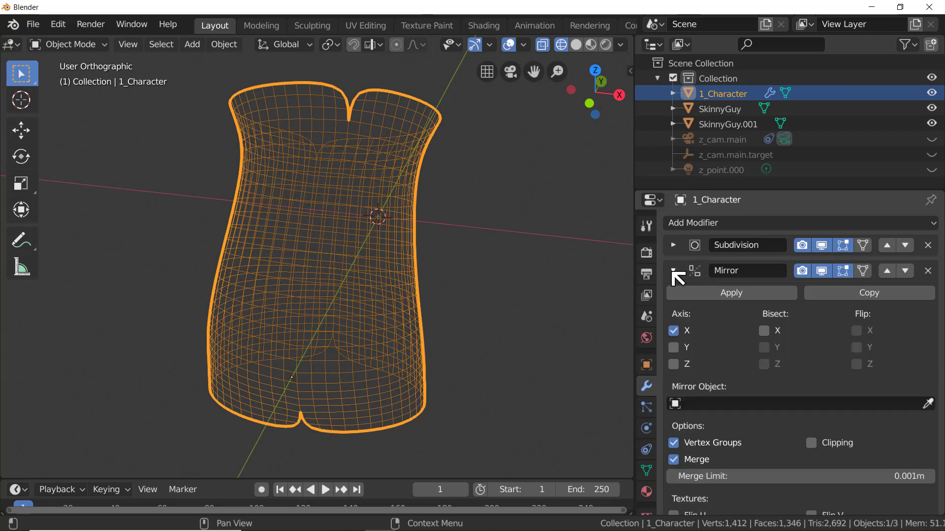
left_click(673, 271)
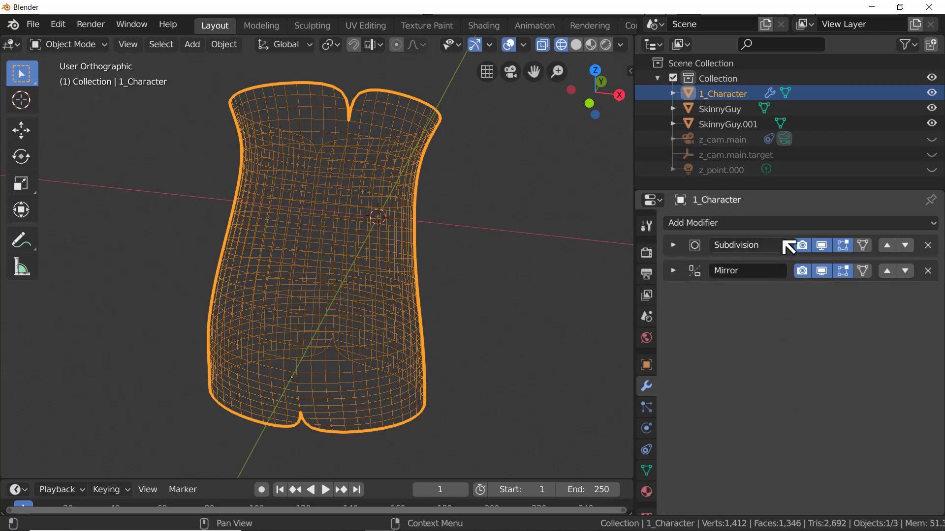
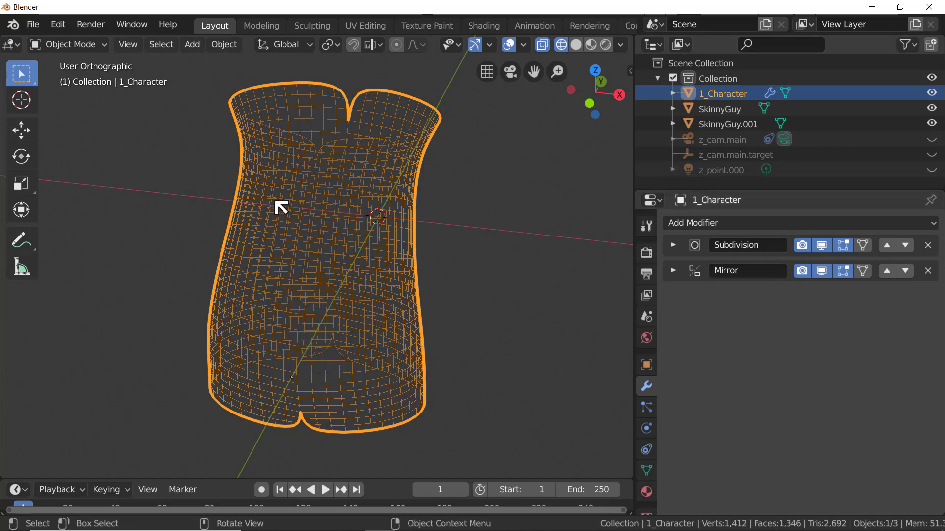
left_click(824, 272)
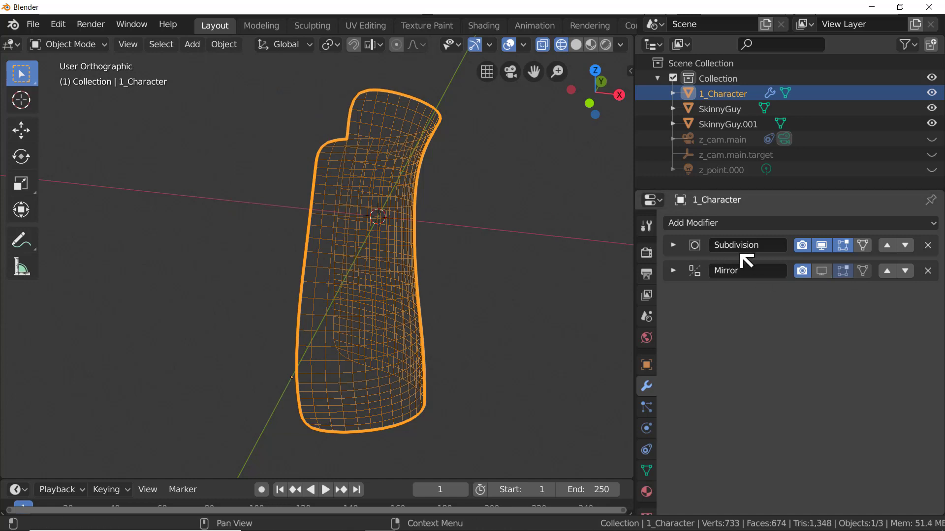
left_click(818, 273)
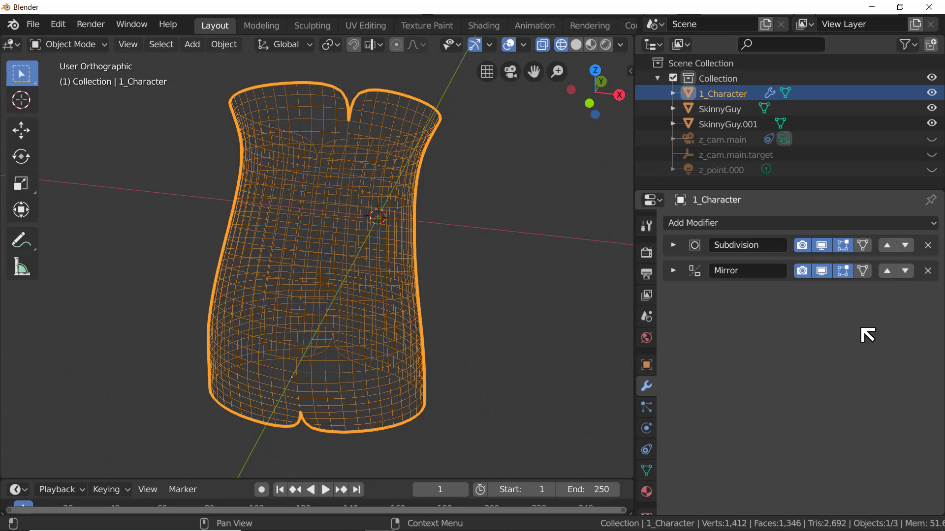
left_click(887, 272)
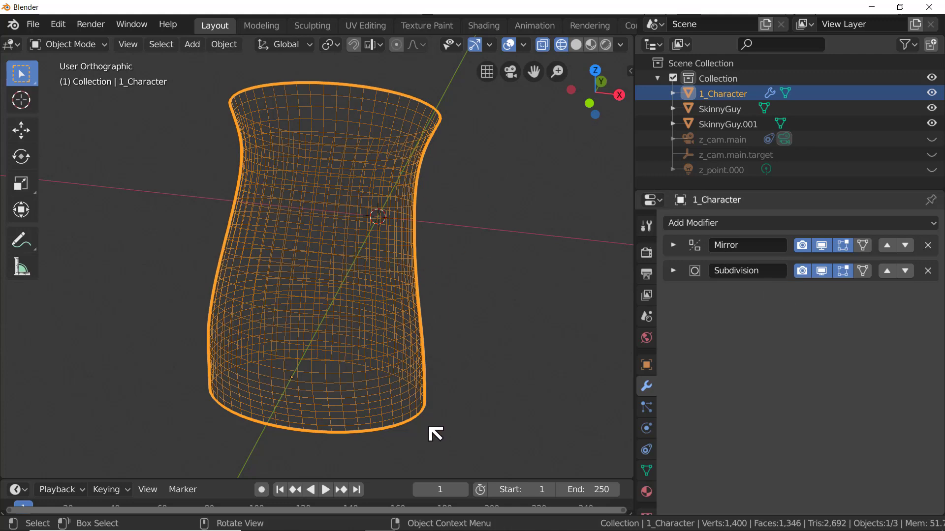
middle_click_drag(440, 408, 417, 392)
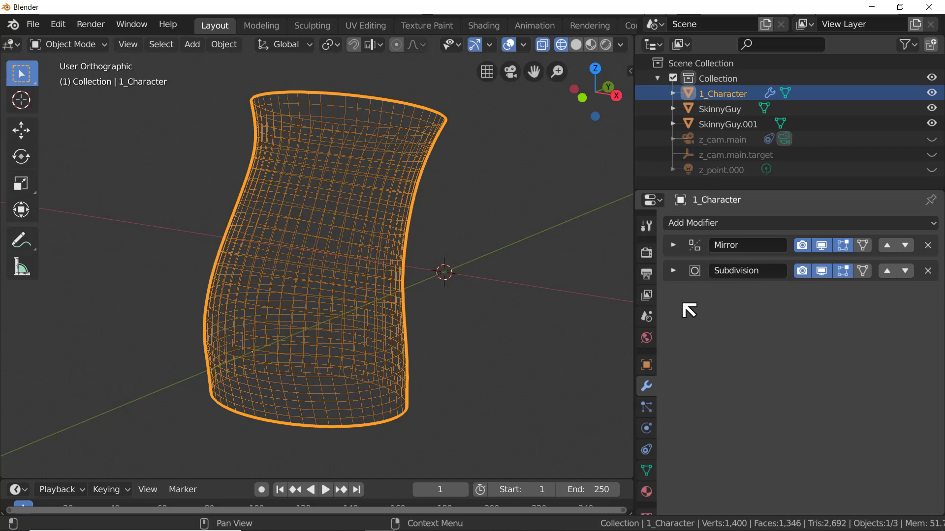
Switch the viewport to LookDev shading and check the mirrored, smoothed torso against the reference drawings
left_click(577, 45)
left_click(591, 46)
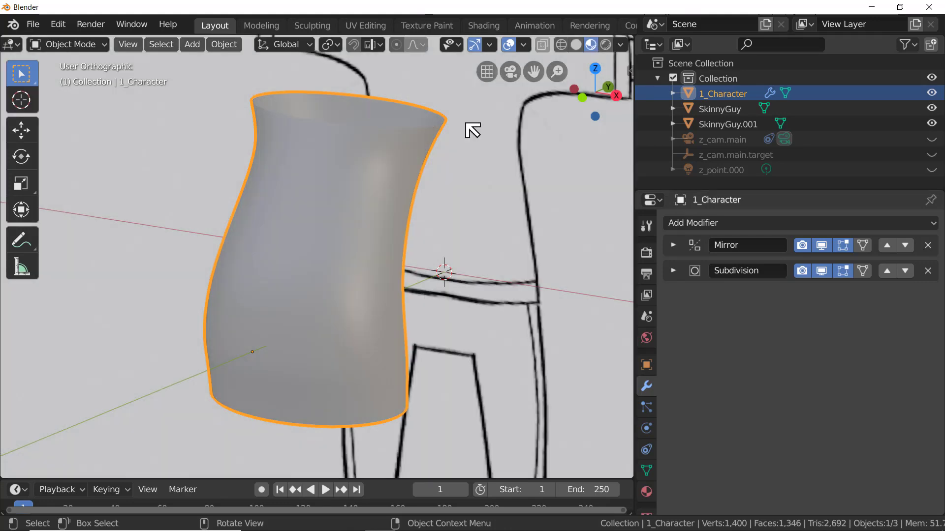
mouse_move(460, 136)
middle_mouse_down()
mouse_move(393, 171)
mouse_move(430, 108)
mouse_move(439, 129)
middle_mouse_up()
mouse_move(432, 135)
middle_mouse_down()
mouse_move(438, 106)
mouse_move(426, 159)
mouse_move(440, 102)
mouse_move(427, 129)
middle_mouse_up()
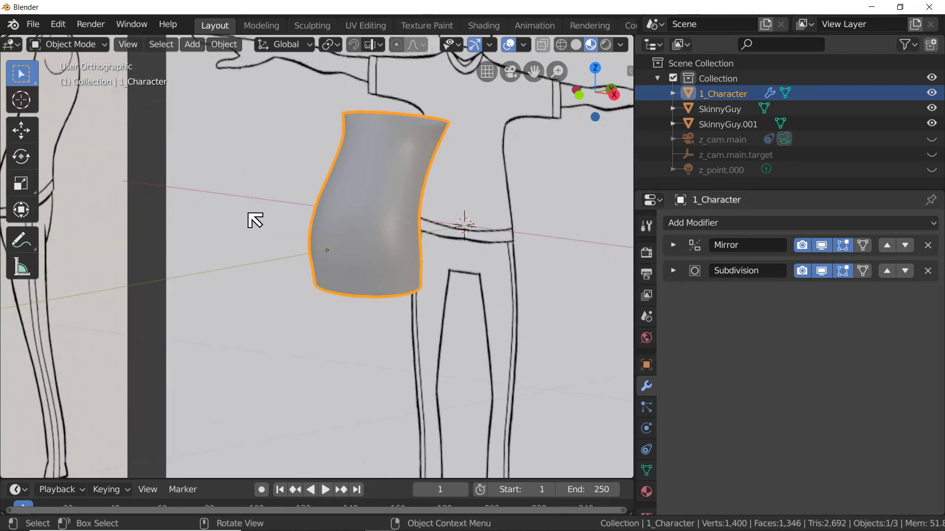
In Edit Mode, add two vertical loop cuts next to the torso's centre line, one on the front and one on the back
key("Tab")
middle_click_drag(396, 329, 417, 246)
scroll(403, 237, "up", 6)
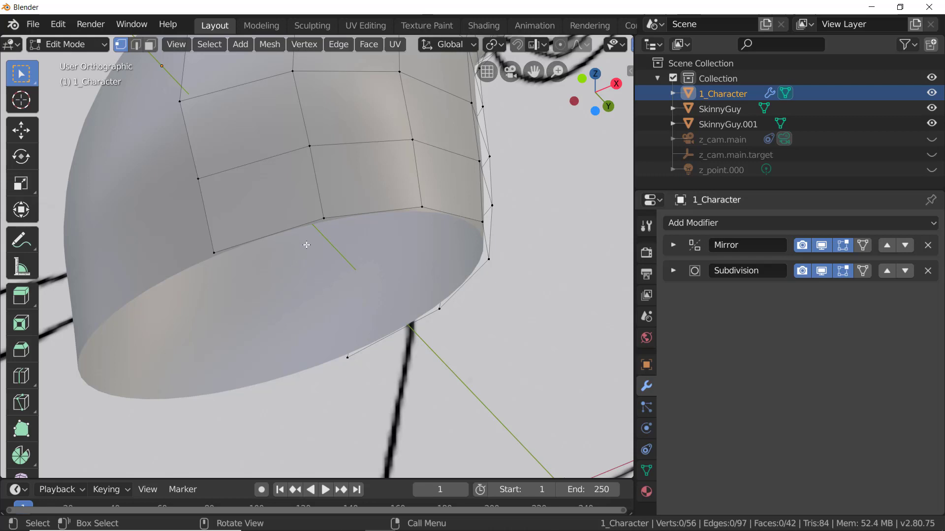
scroll(304, 301, "down", 3)
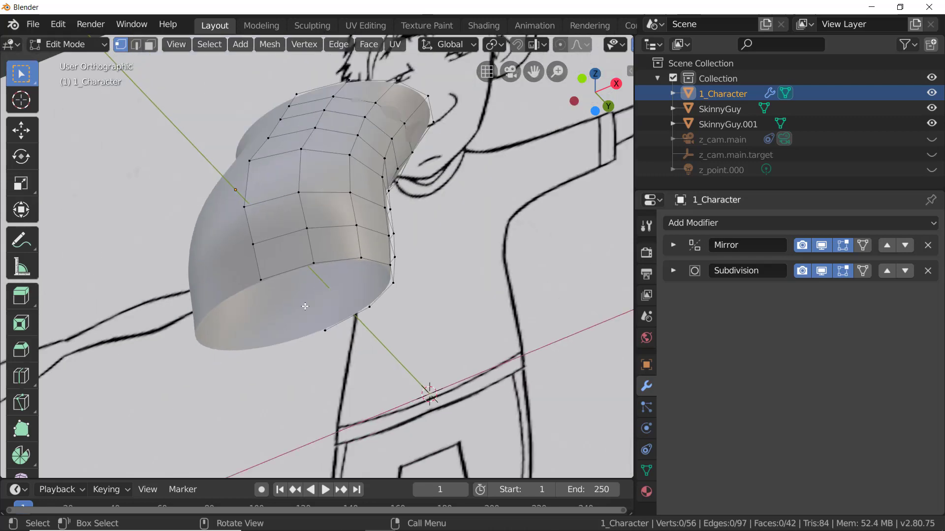
scroll(305, 306, "up", 2)
scroll(305, 303, "down", 1)
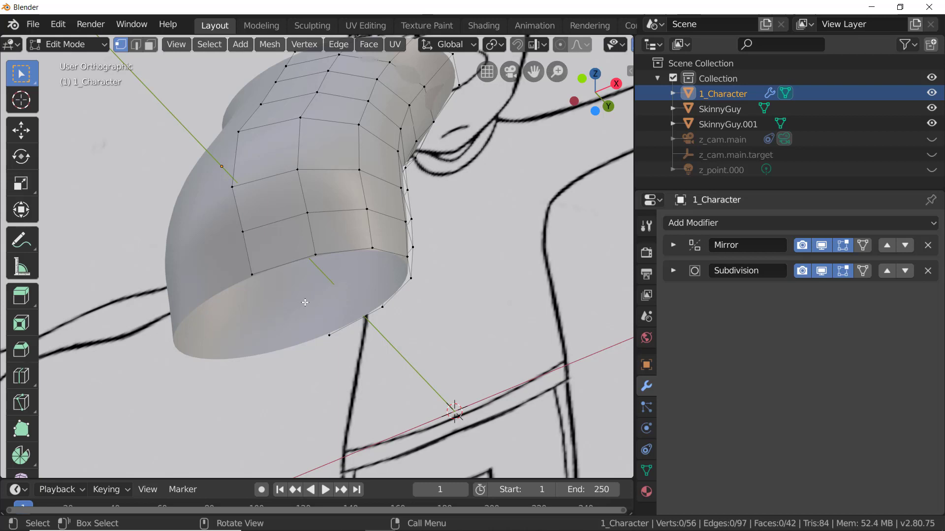
scroll(289, 295, "down", 2)
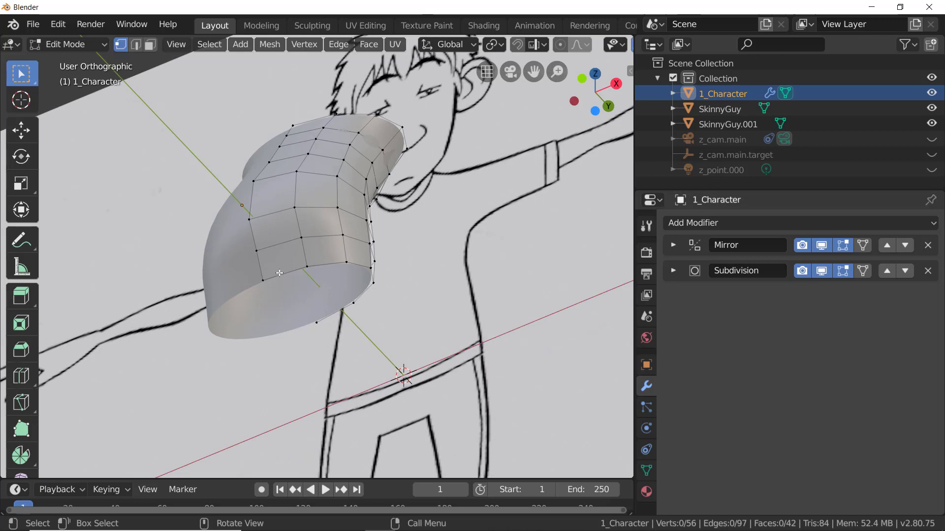
scroll(296, 273, "up", 3)
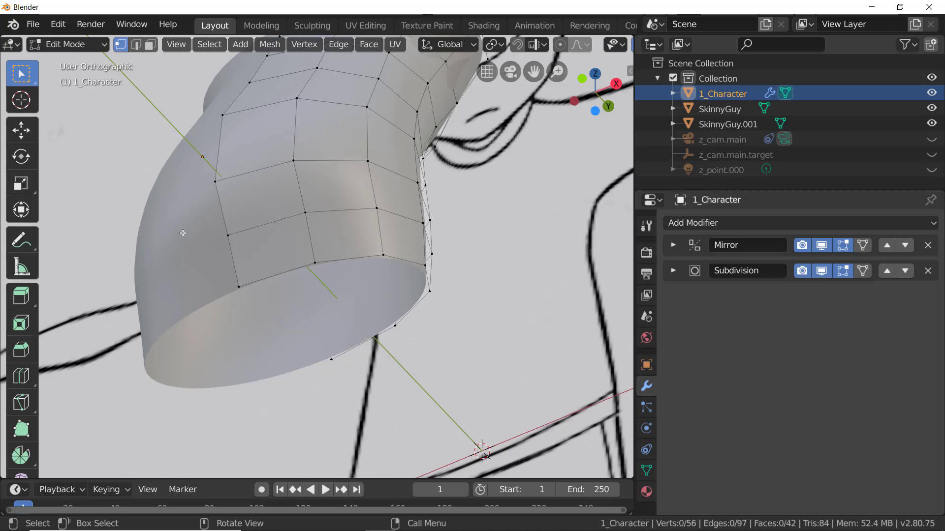
left_click(22, 377)
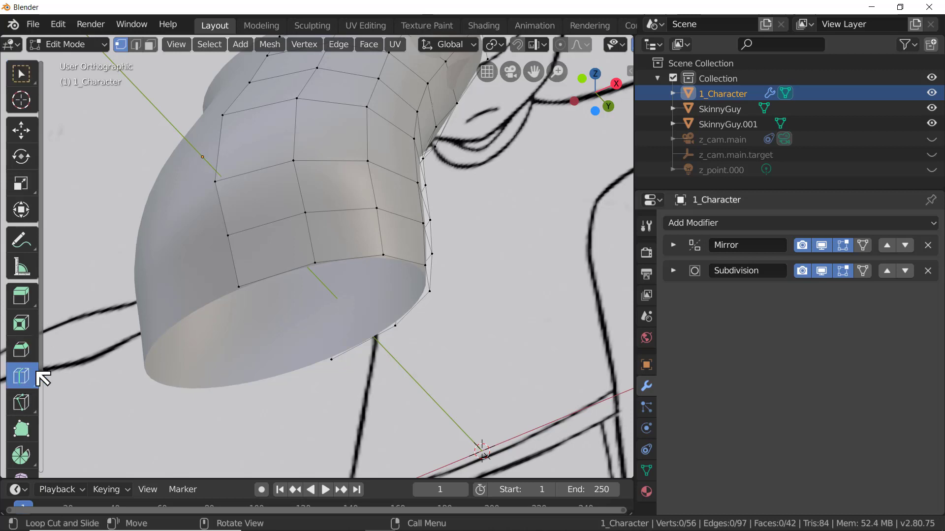
left_click(281, 286)
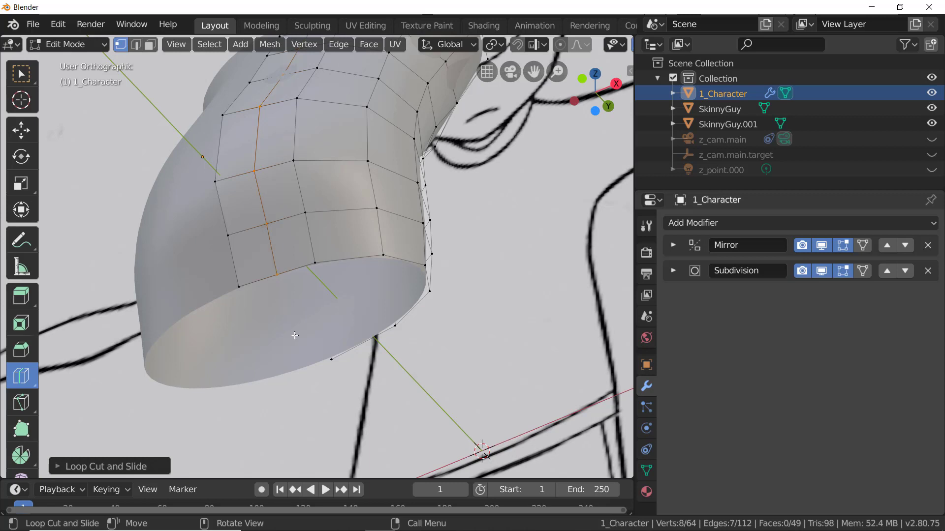
left_click(370, 281)
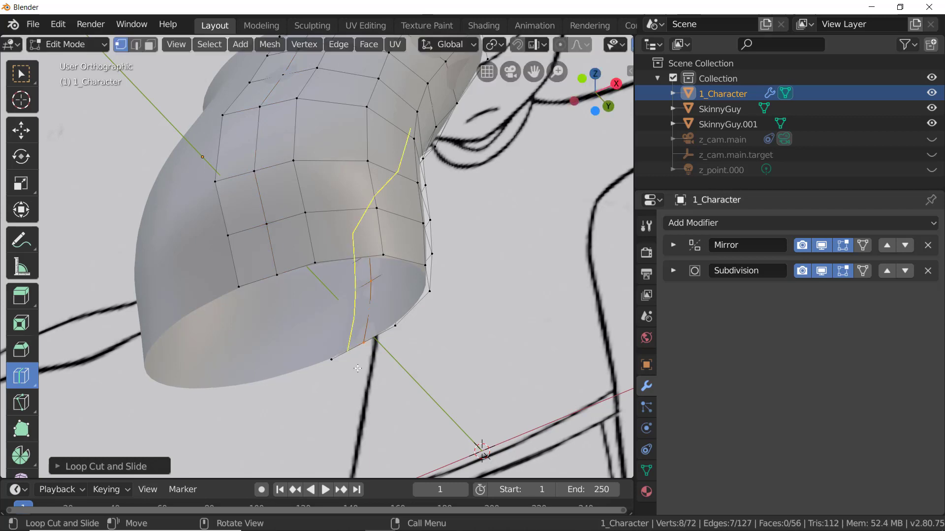
left_click(22, 75)
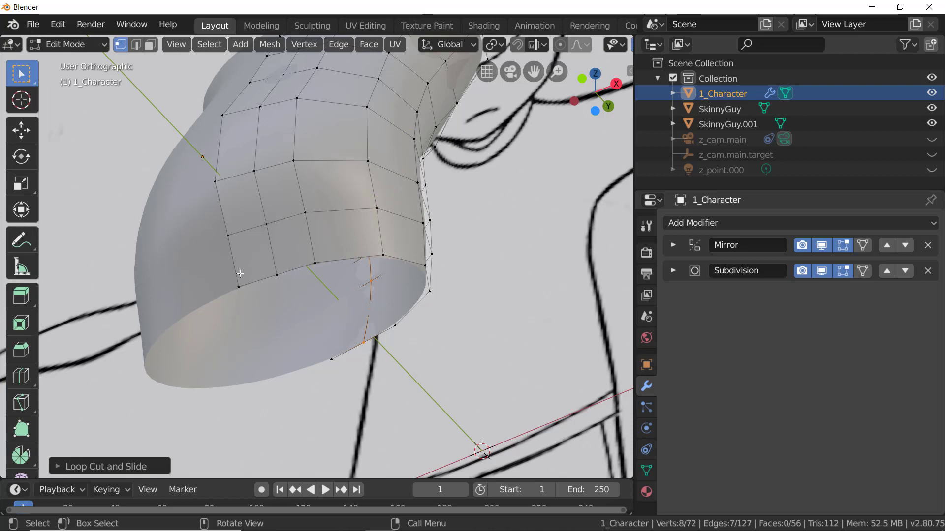
In edge select mode, select the new front edge loop and slide it about 0.30 toward the centre line
left_click(137, 46)
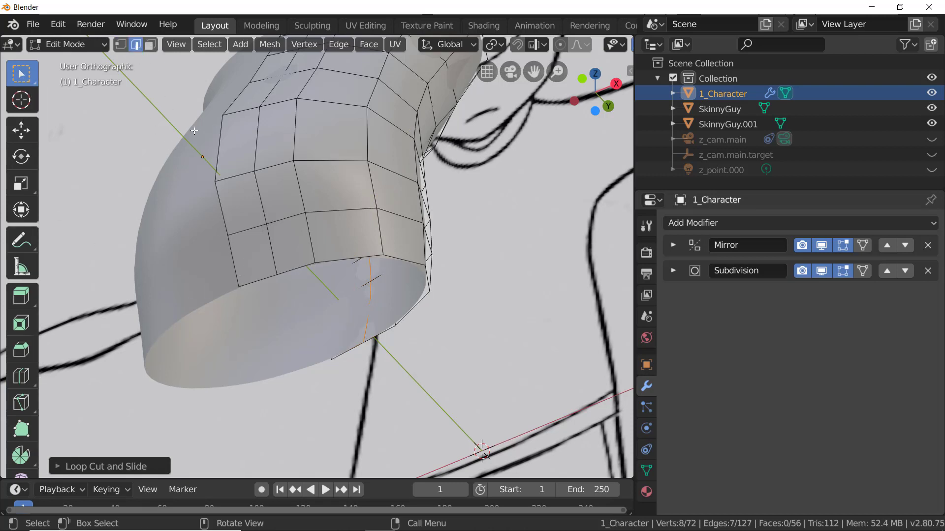
left_click(276, 256, "alt")
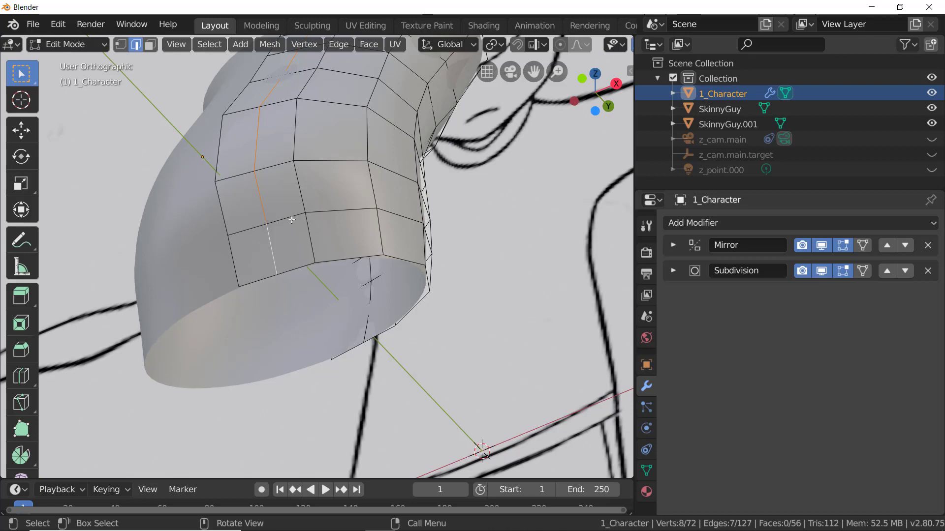
key("g")
key("g")
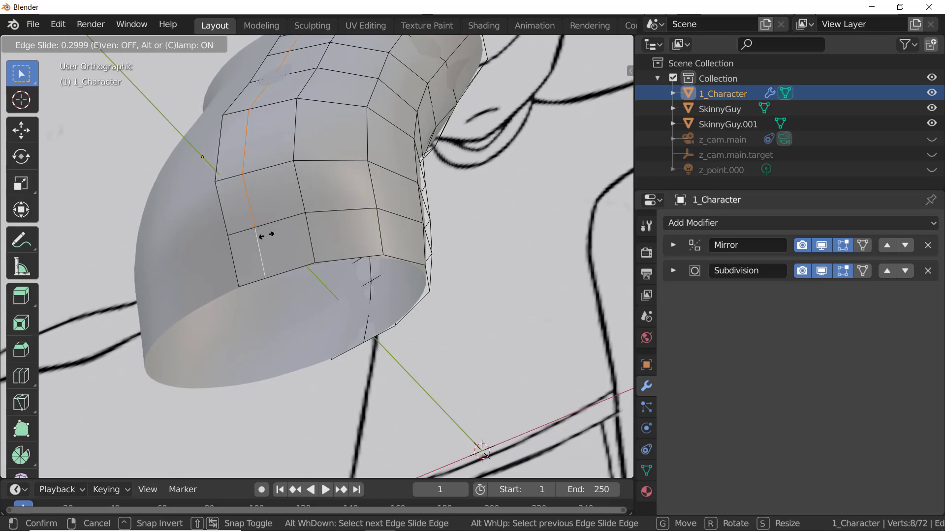
left_click(266, 235)
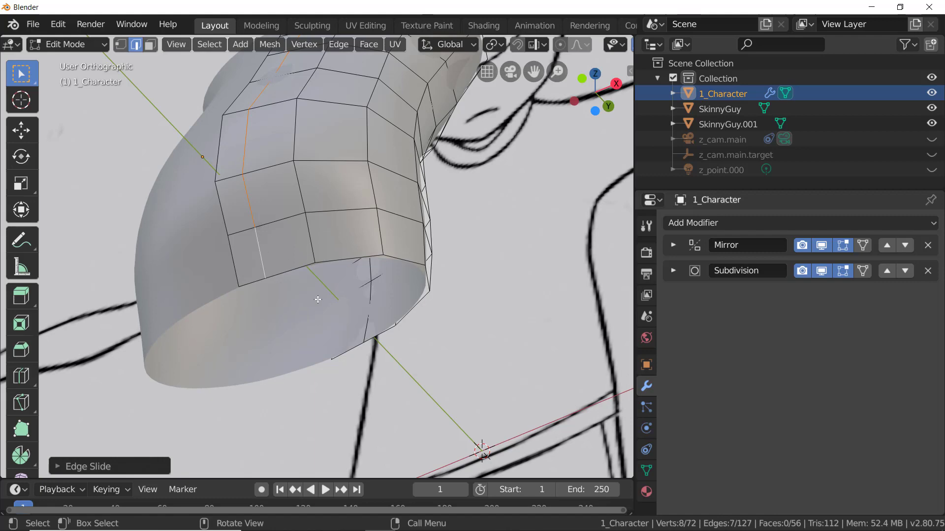
In front view, slide the selected front edge loop about 0.13 back away from the centre line
mouse_move(428, 273)
middle_mouse_down()
mouse_move(354, 232)
mouse_move(271, 264)
mouse_move(362, 264)
mouse_move(346, 330)
middle_mouse_up()
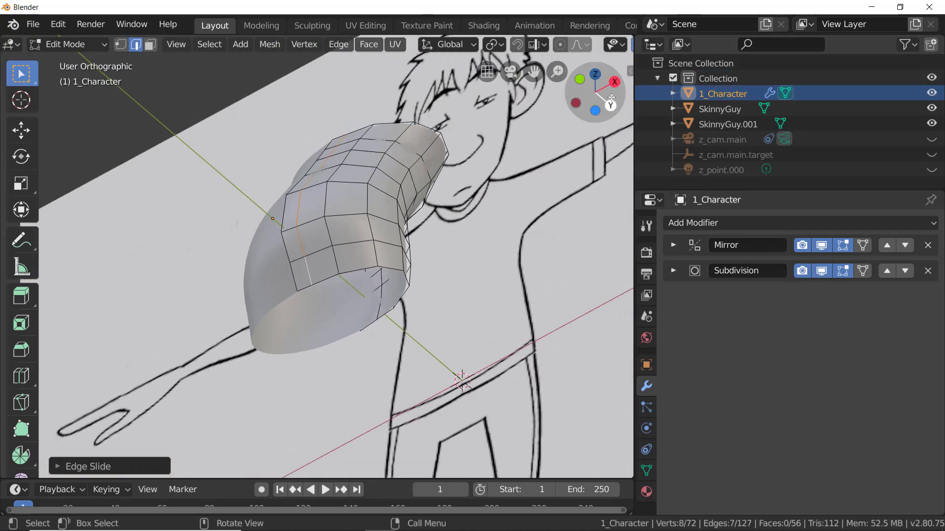
left_click(580, 80)
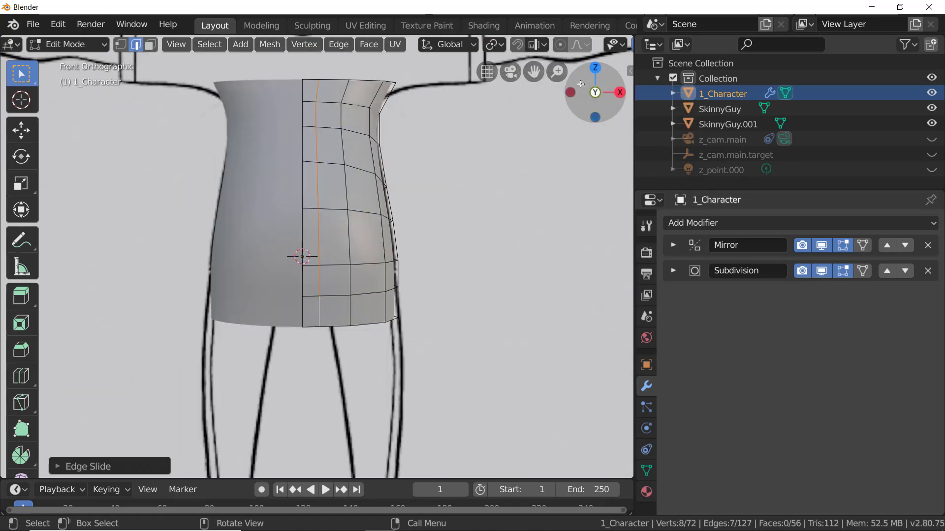
scroll(348, 335, "up", 1)
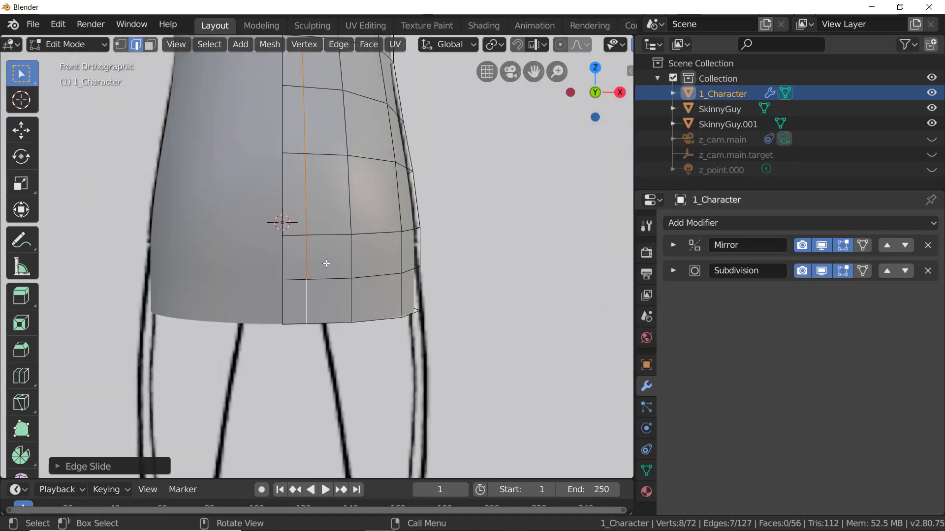
key("g")
key("g")
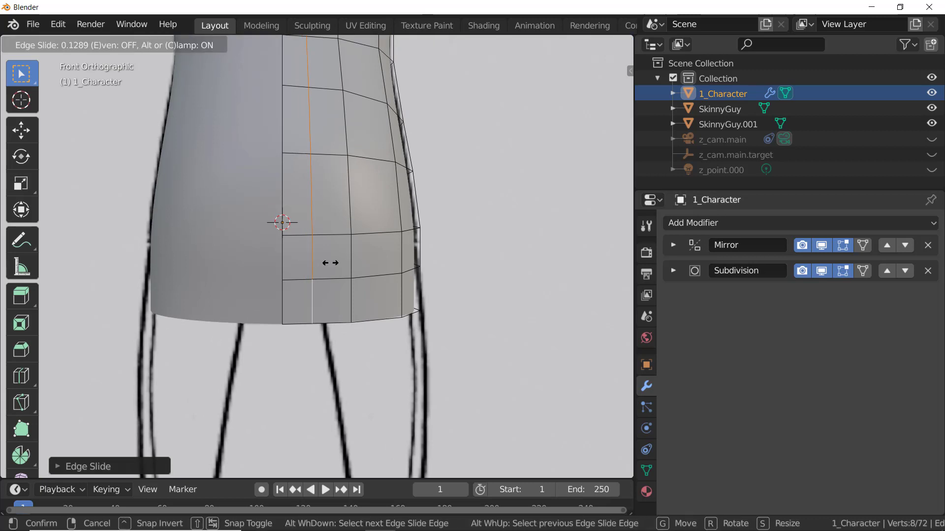
left_click(330, 262)
In top orthographic view, select the new back edge loop and slide it about 0.22 toward the centre line
scroll(326, 268, "down", 8)
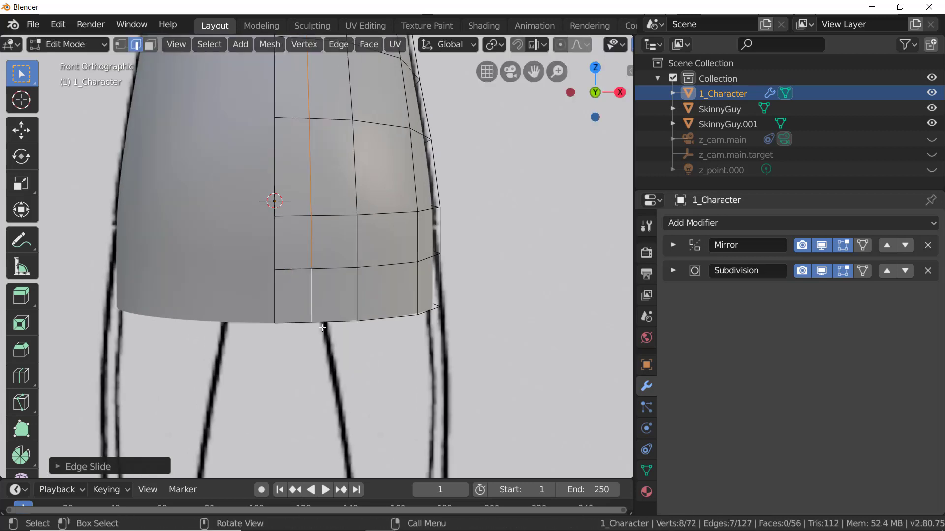
middle_click_drag(327, 268, 323, 312)
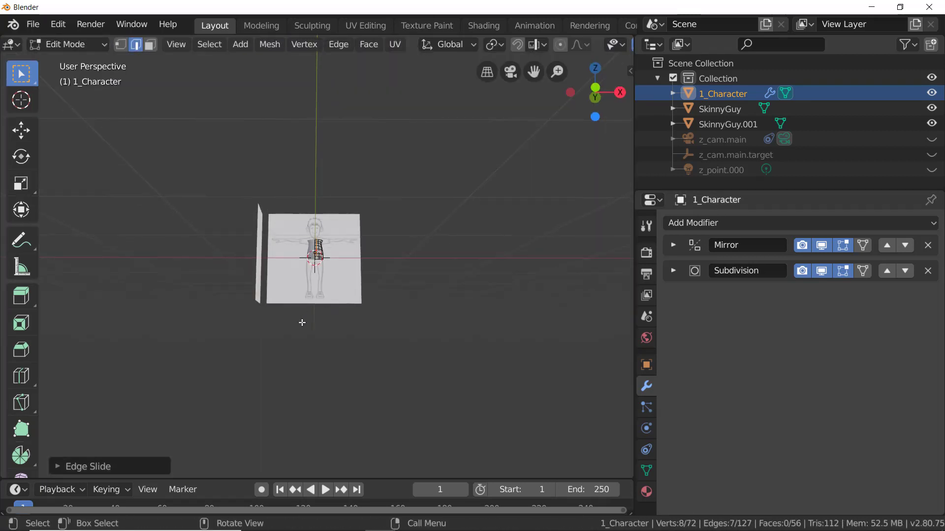
left_click(595, 68)
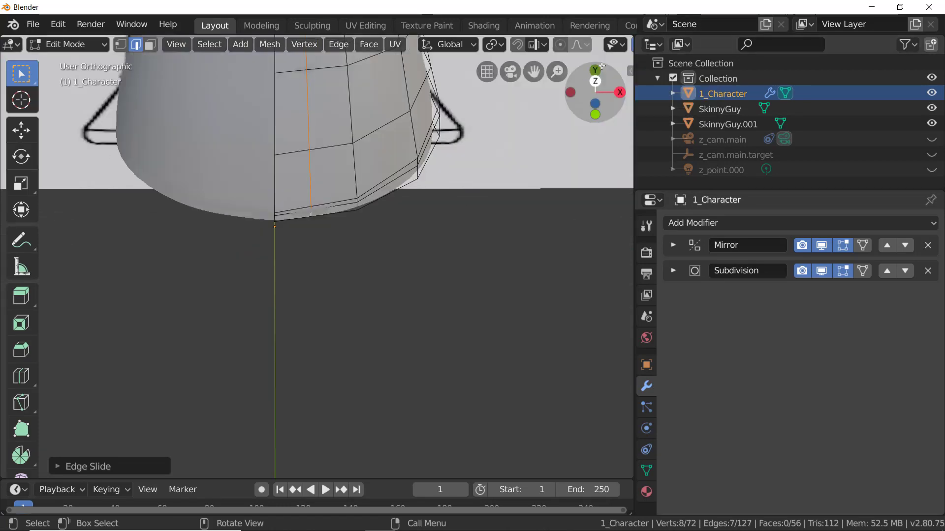
scroll(453, 60, "up", 9)
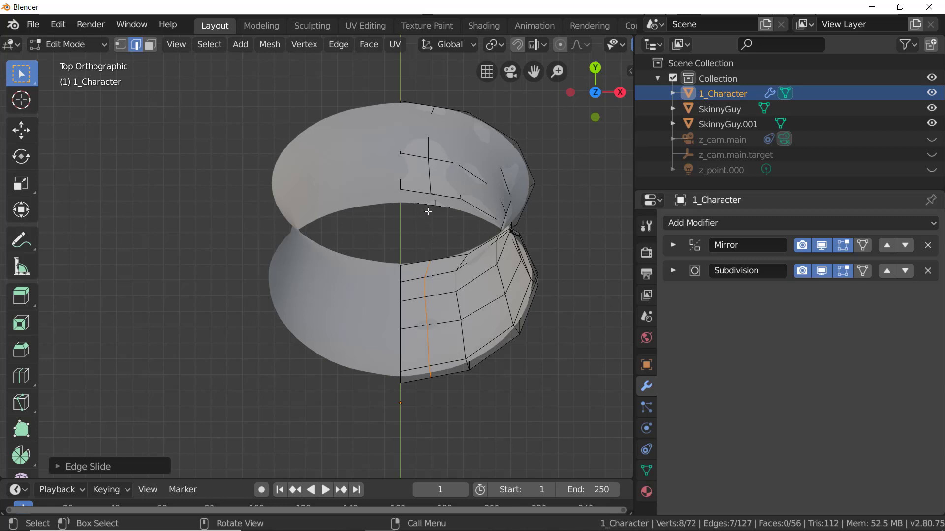
left_click(430, 181, "alt")
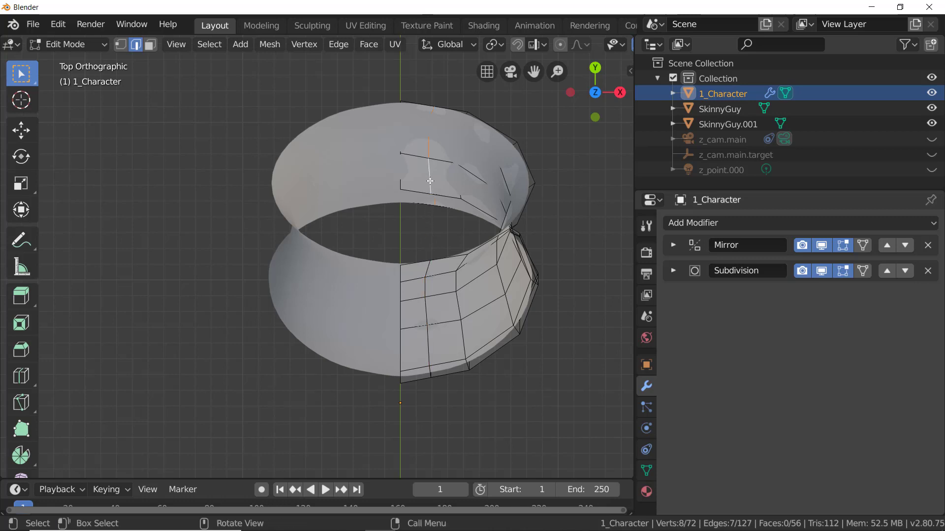
key("g")
key("g")
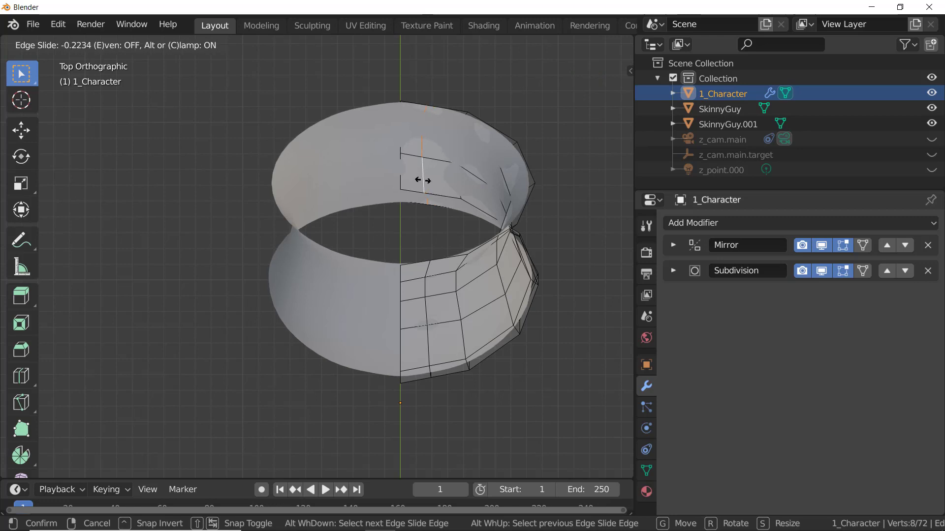
left_click(423, 181)
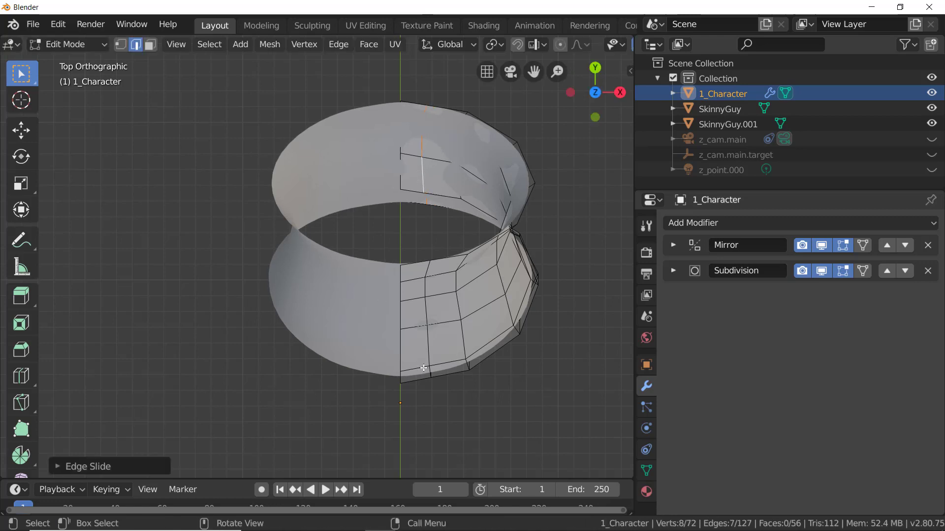
Bridge the front and back edges nearest the centre line across the torso's open lower end with Bridge Edge Loops
middle_click_drag(422, 364, 413, 195)
key("KP_5")
scroll(397, 233, "down", 6)
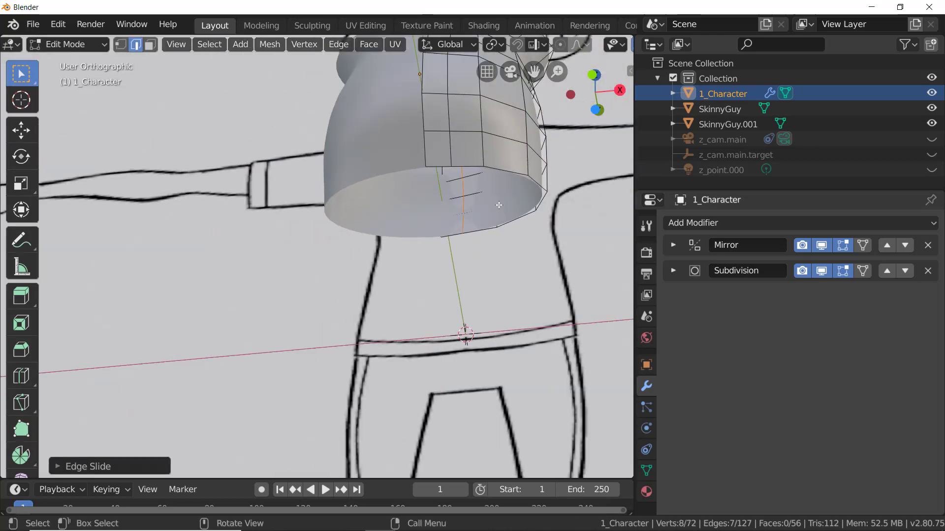
scroll(458, 169, "up", 1)
left_click(437, 167)
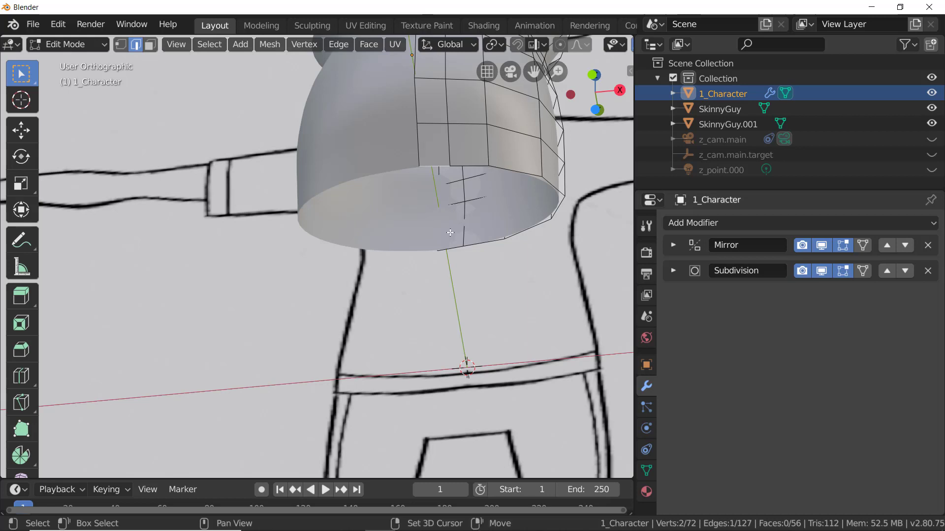
left_click(453, 250, "shift")
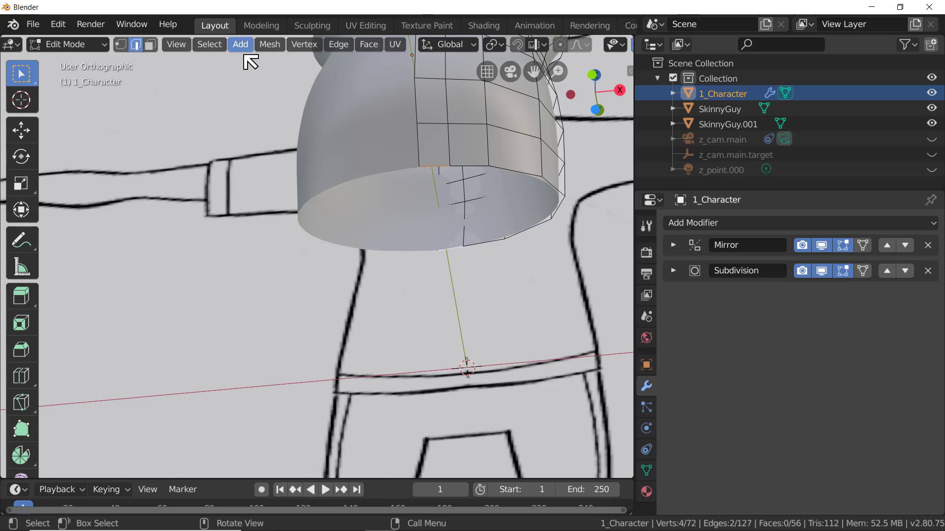
left_click(340, 45)
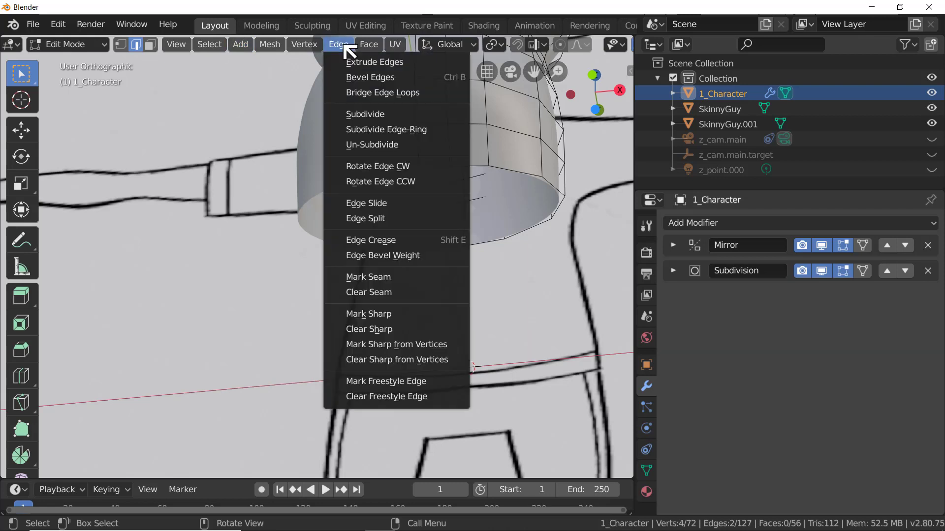
left_click(377, 94)
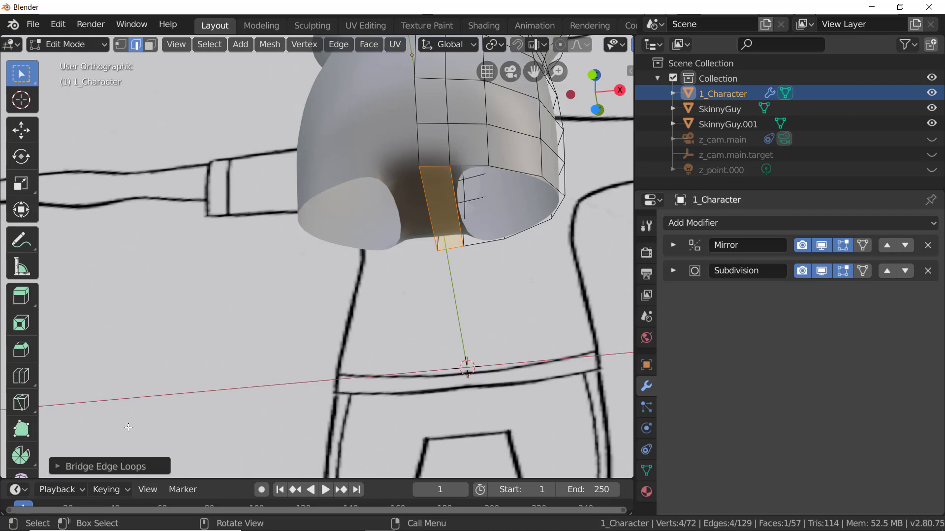
Set the crotch bridge's Number of Cuts to 3
left_click(61, 466)
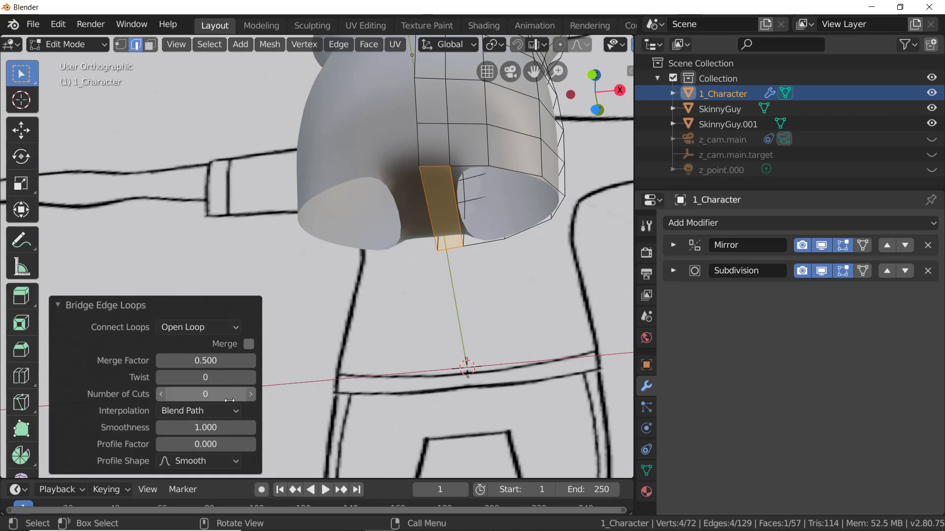
left_click(251, 395)
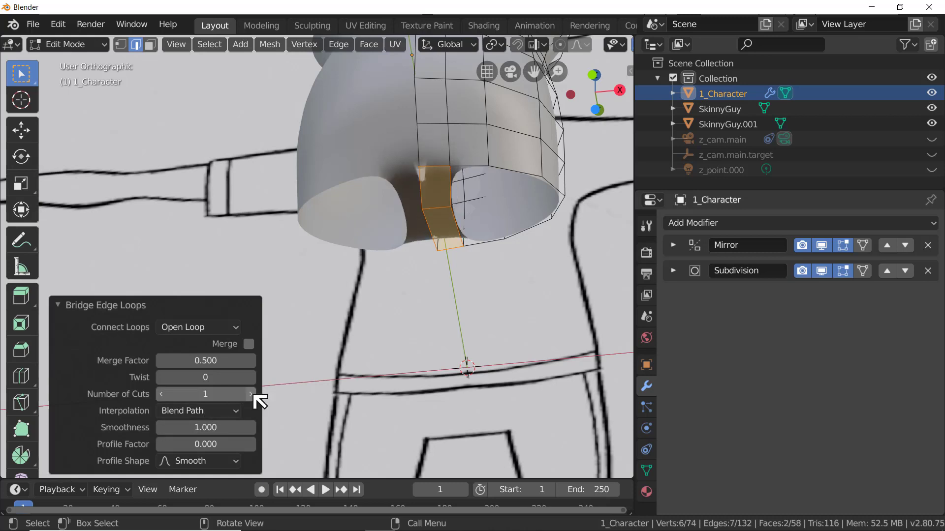
left_click(251, 395)
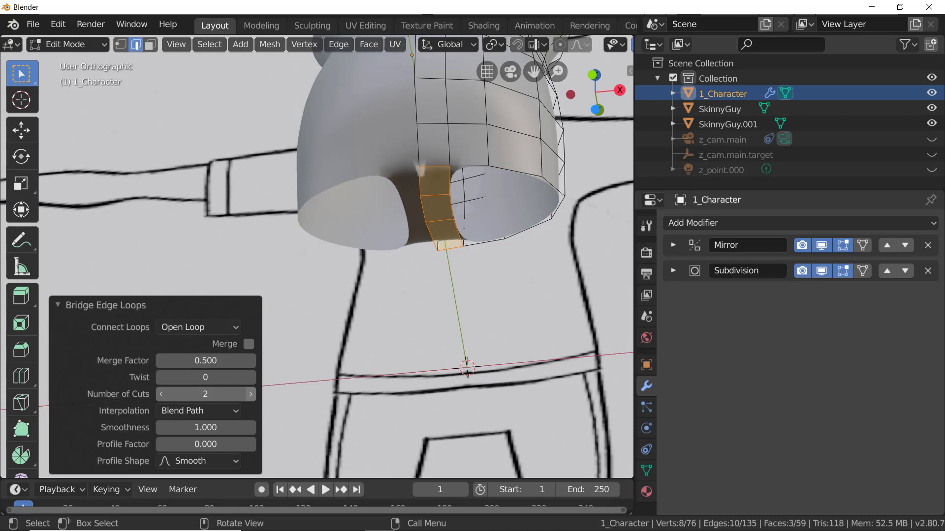
left_click(251, 394)
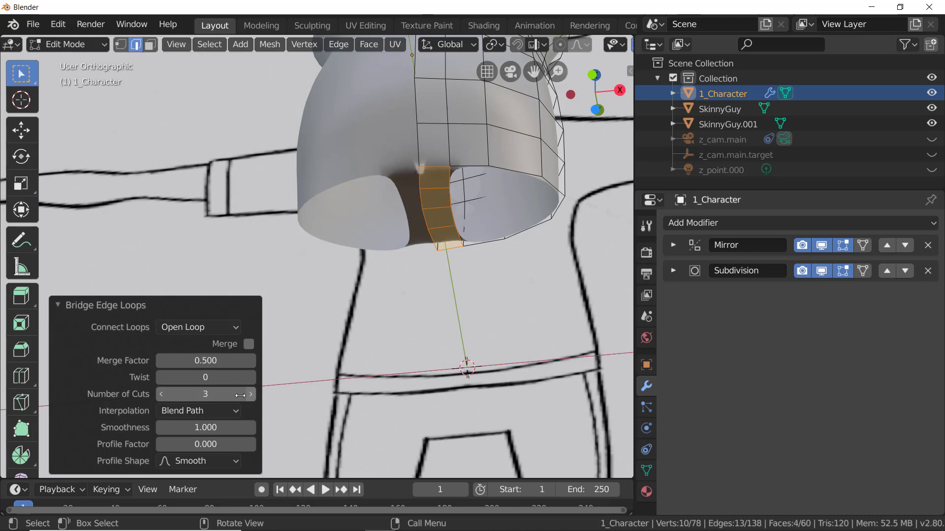
Set the crotch bridge's Number of Cuts to 2
left_click(161, 394)
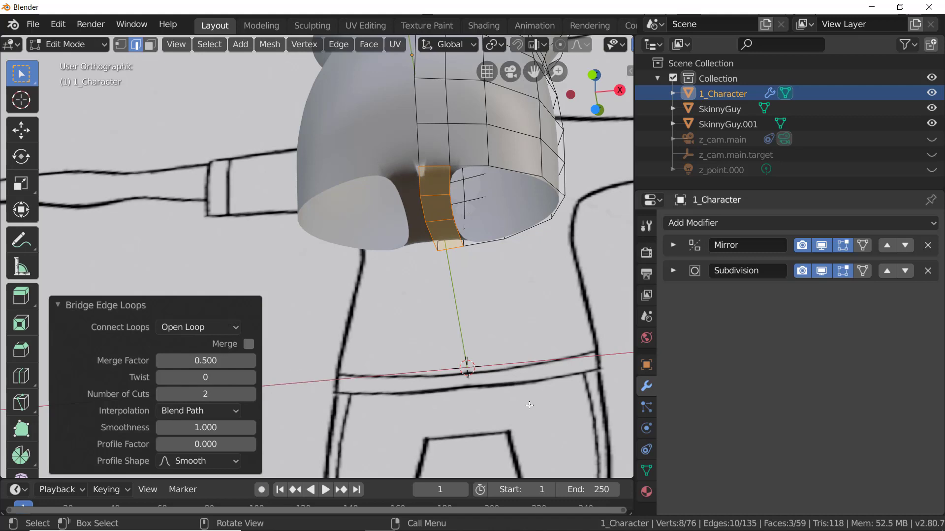
middle_click_drag(559, 300, 433, 207)
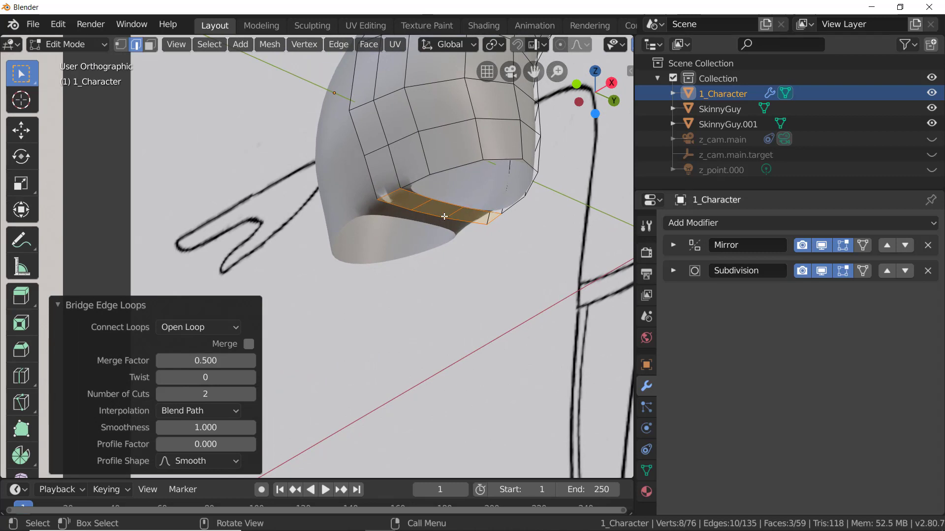
left_click(60, 308)
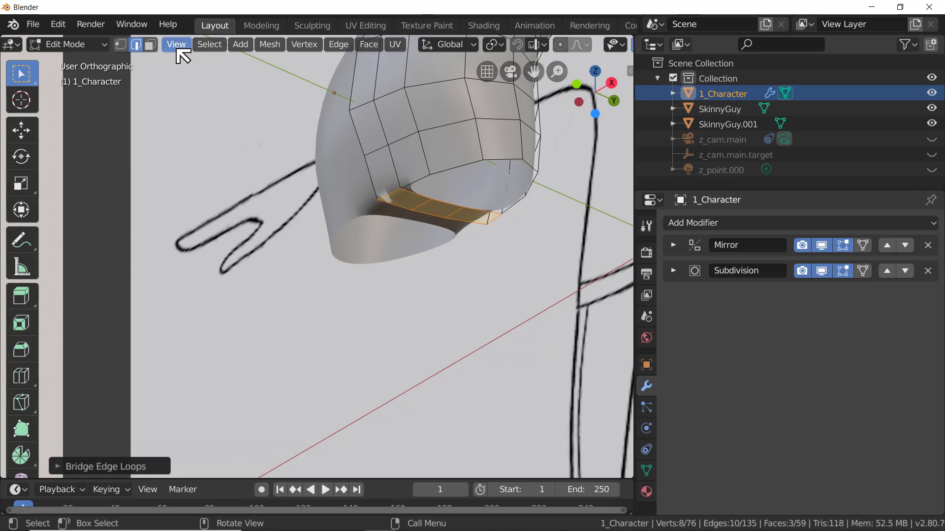
In face select mode, select the middle face of the crotch bridge and lower it slightly along global Z
left_click(150, 44)
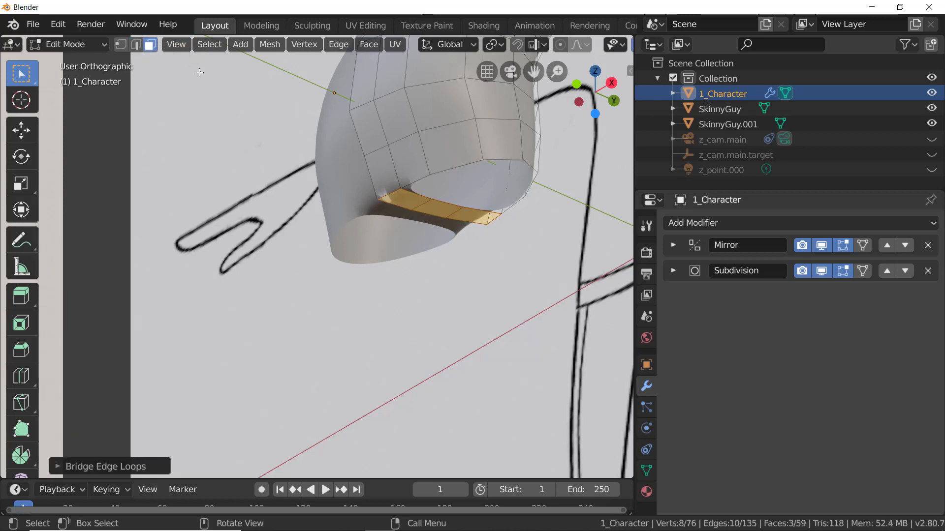
left_click(443, 211)
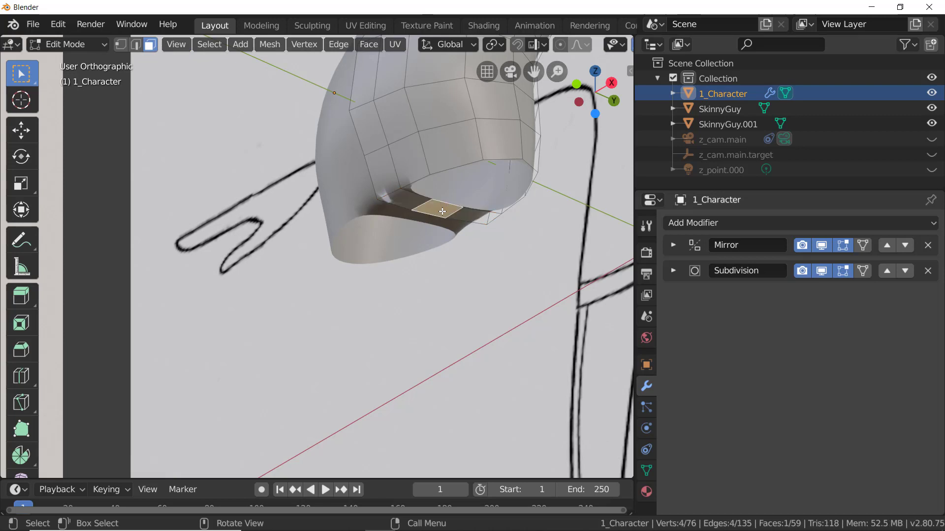
key("g")
key("z")
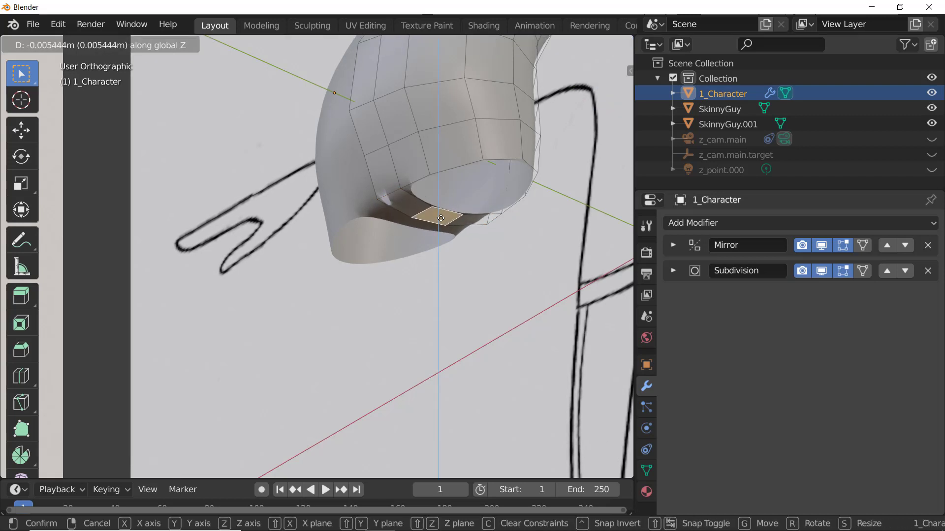
left_click(442, 222)
Select the edge loop around the leg opening and round it with To Sphere at a factor of about 0.767
middle_click_drag(434, 280, 486, 256)
middle_click_drag(548, 199, 553, 193)
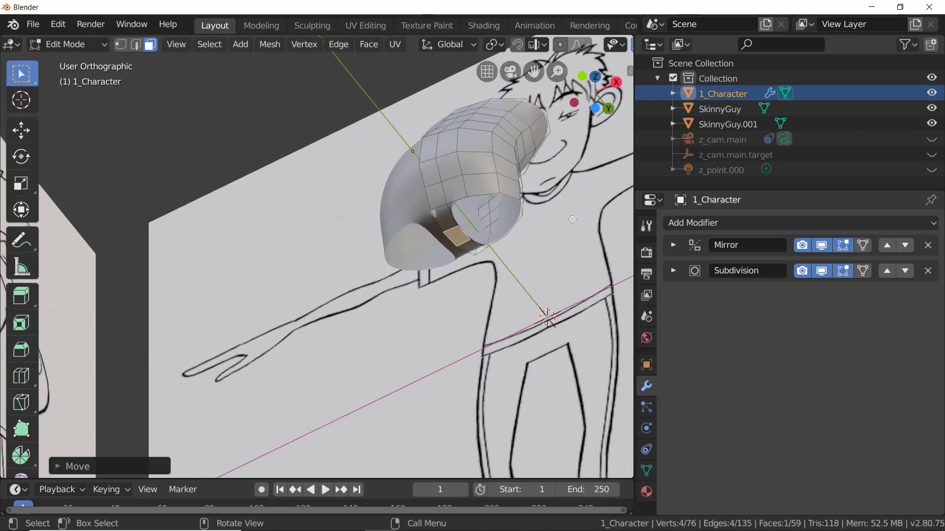
scroll(554, 192, "up", 3)
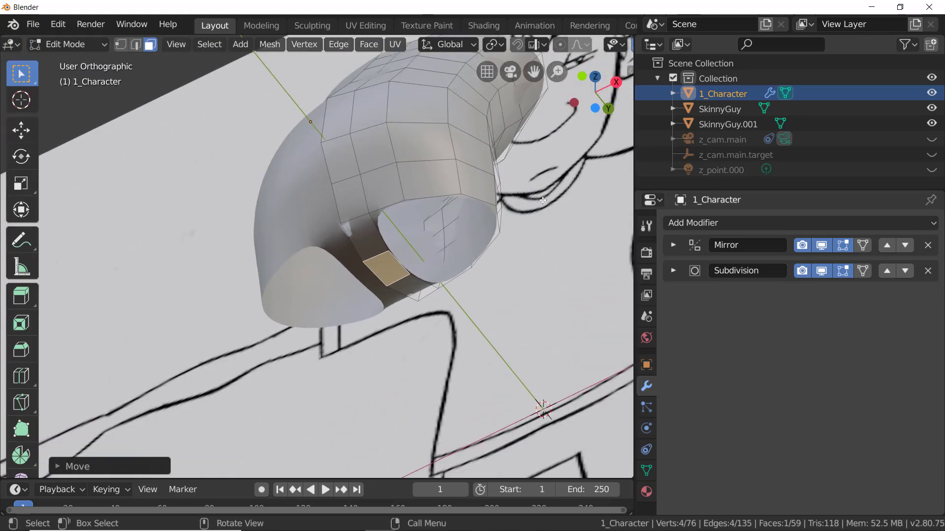
left_click(137, 45)
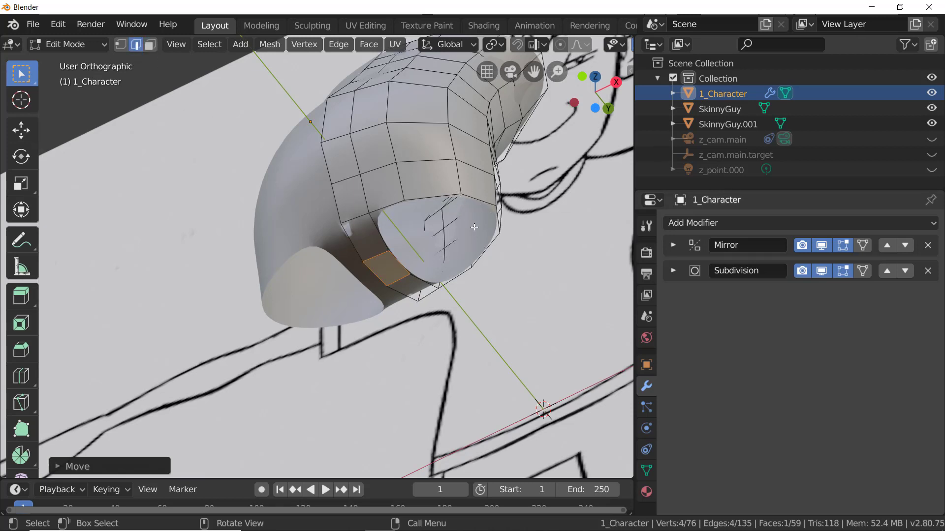
left_click(488, 246, "alt")
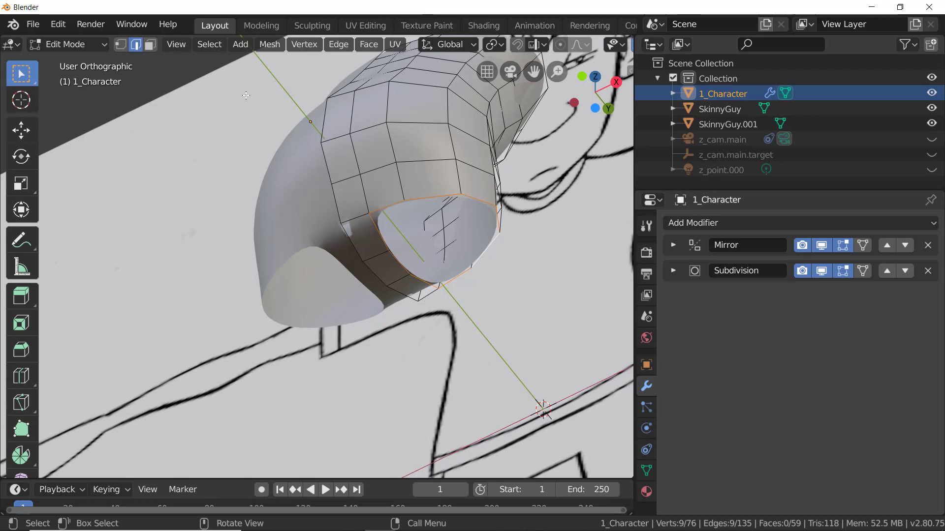
left_click(338, 45)
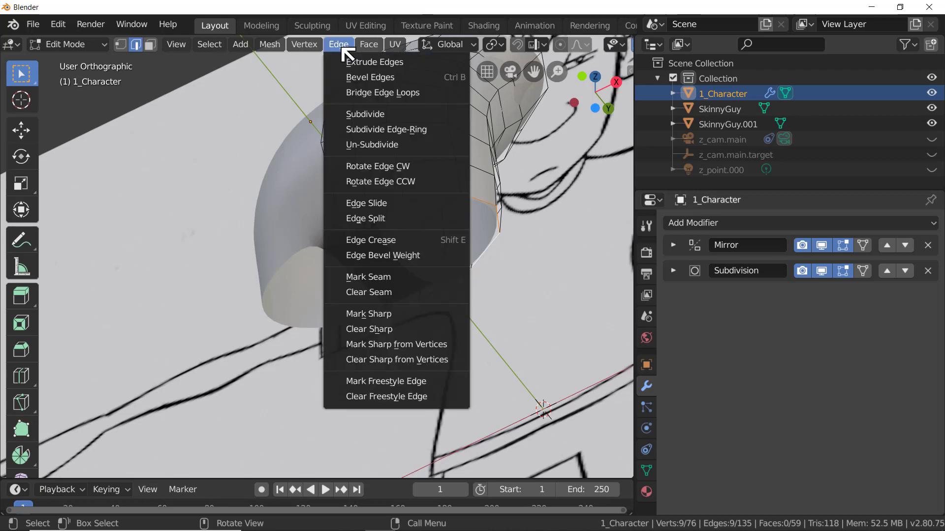
left_click(270, 44)
mouse_move(297, 63)
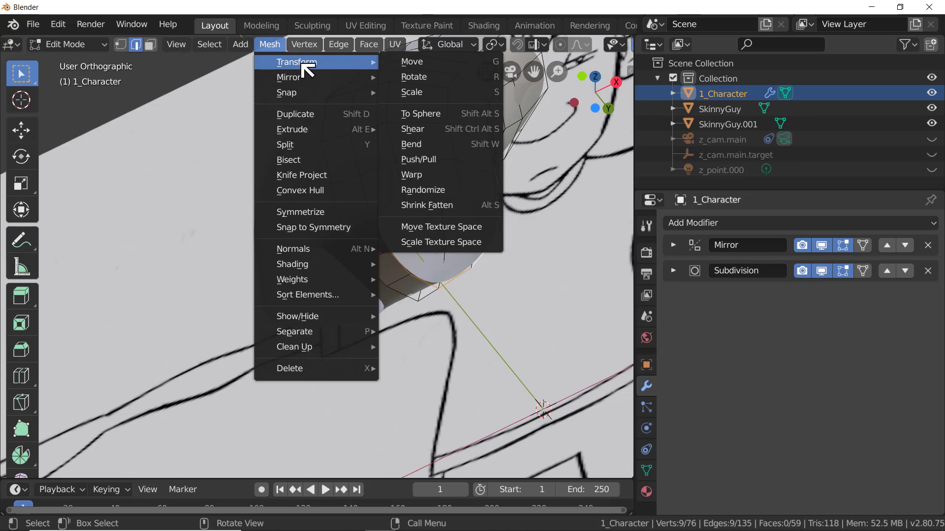
left_click(419, 114)
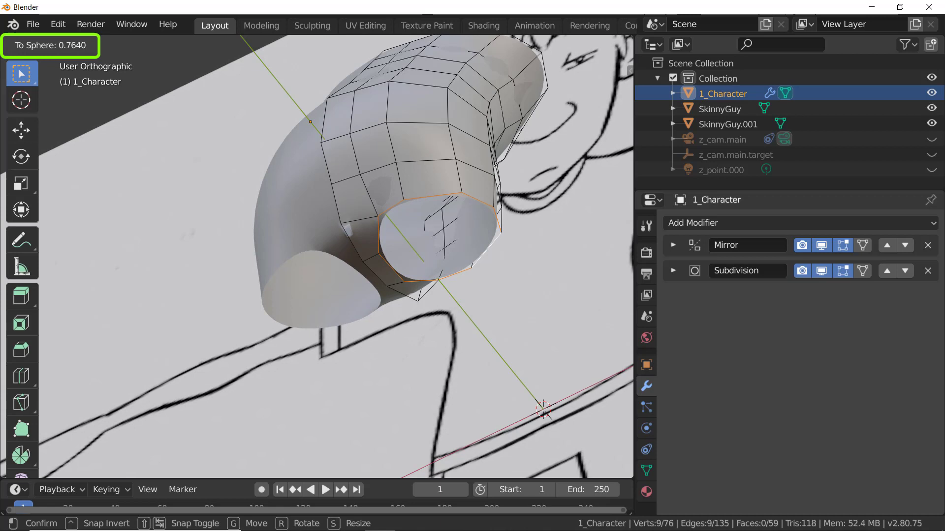
left_click(27, 218)
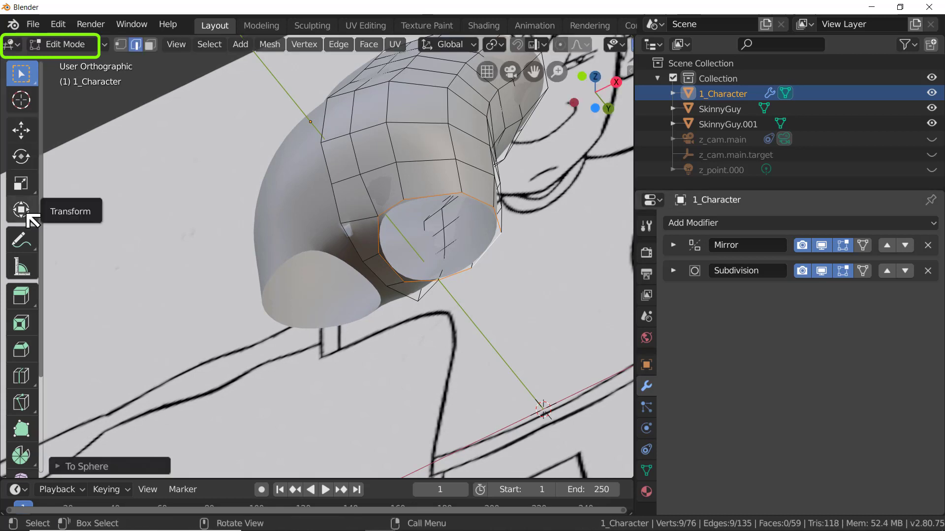
Reduce the To Sphere factor of the leg opening to 0.713
left_click(63, 469)
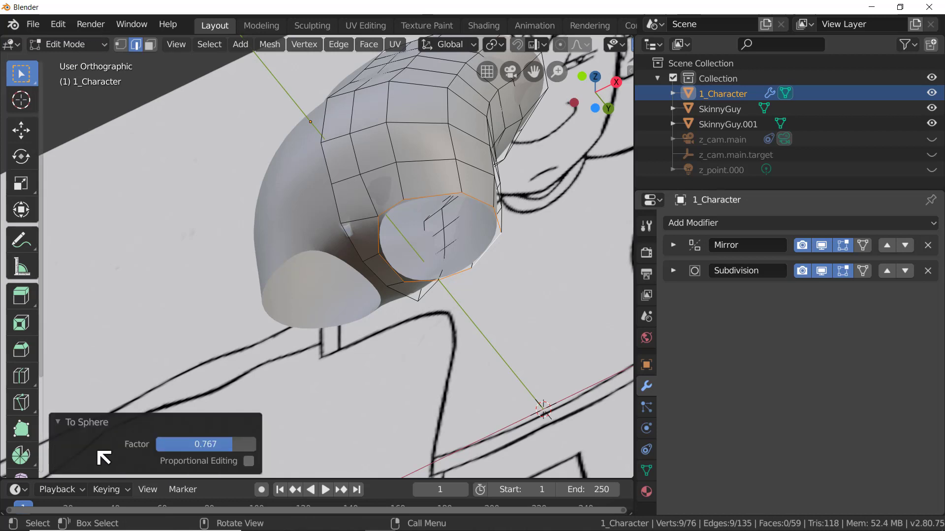
mouse_move(232, 444)
left_mouse_down()
mouse_move(207, 444)
mouse_move(225, 445)
left_mouse_up()
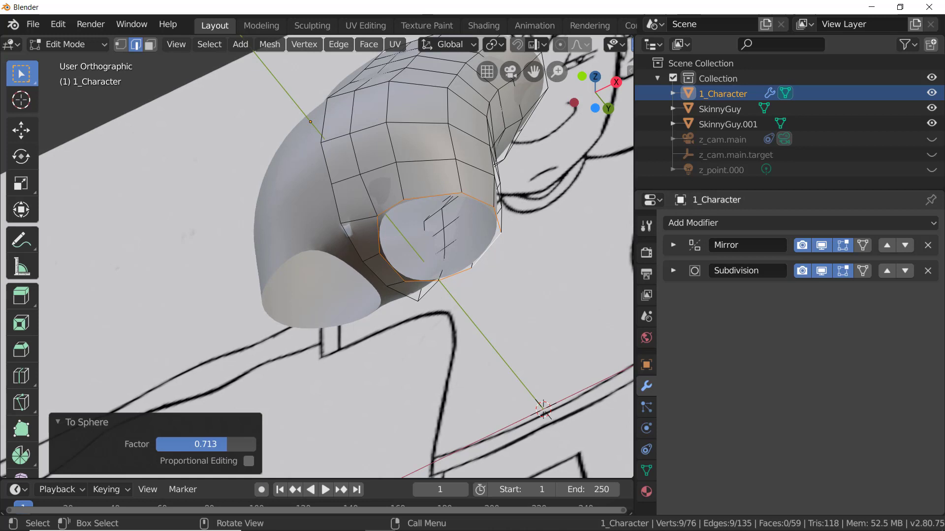
left_click(57, 422)
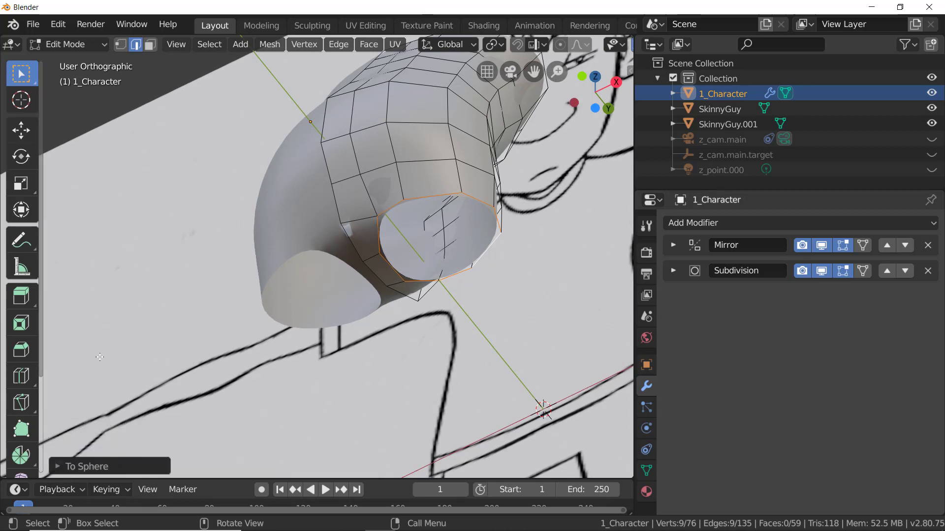
In right view, extrude the leg opening loop down along the reference leg and scale it slightly smaller to fit the outline
scroll(159, 257, "down", 1)
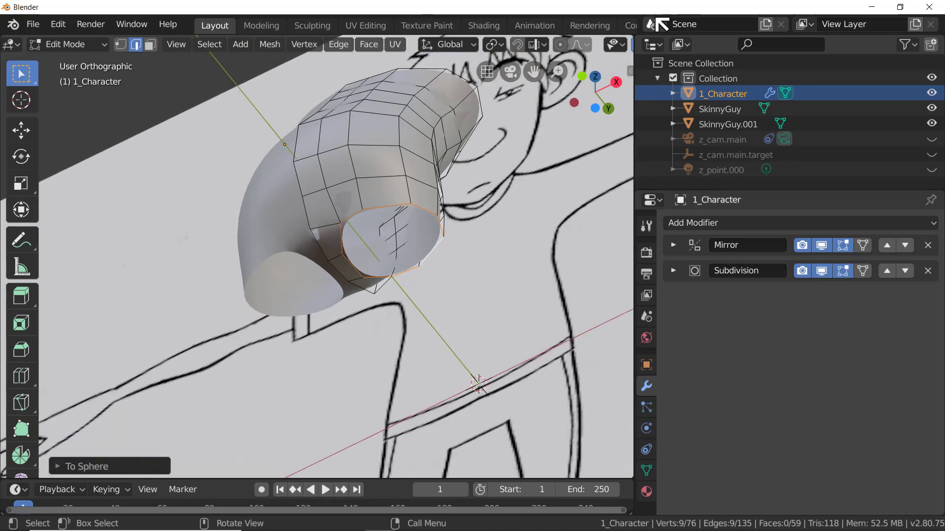
left_click(582, 79)
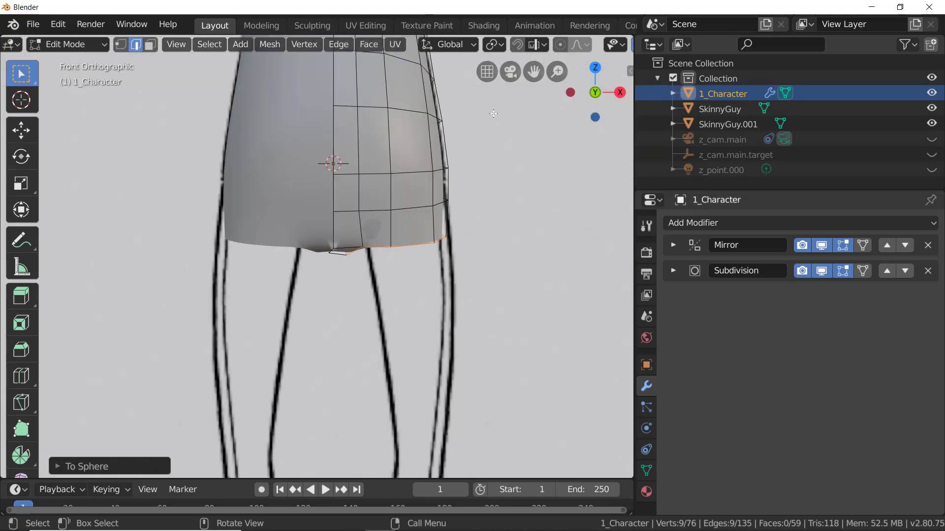
scroll(357, 256, "up", 3)
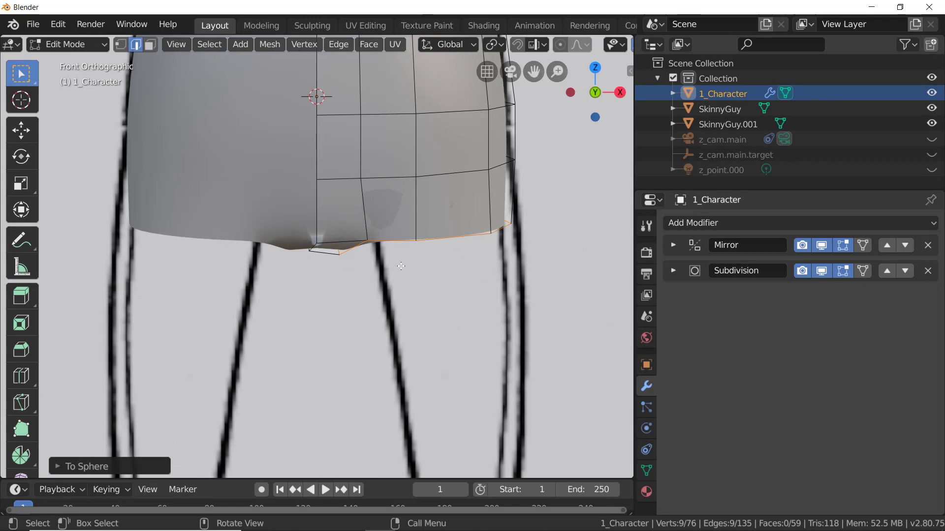
left_click(620, 93)
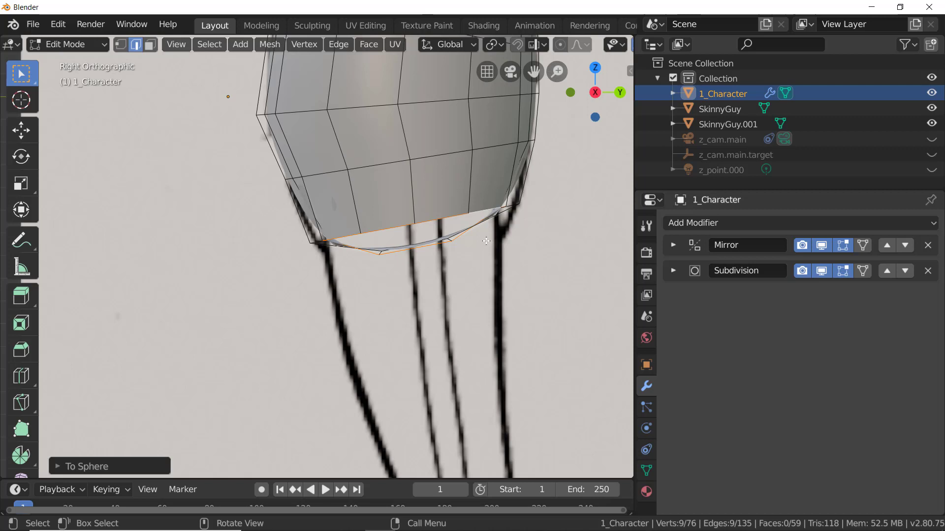
key("e")
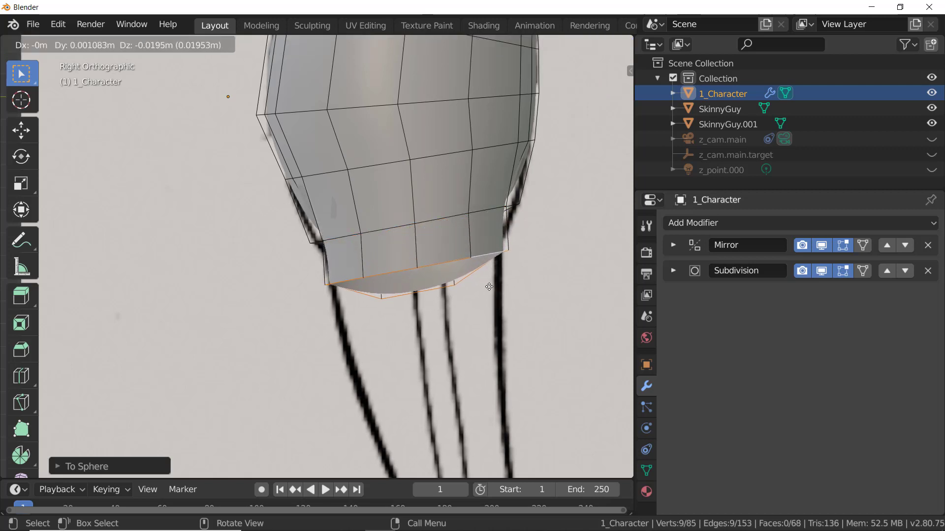
left_click(495, 334)
key("s")
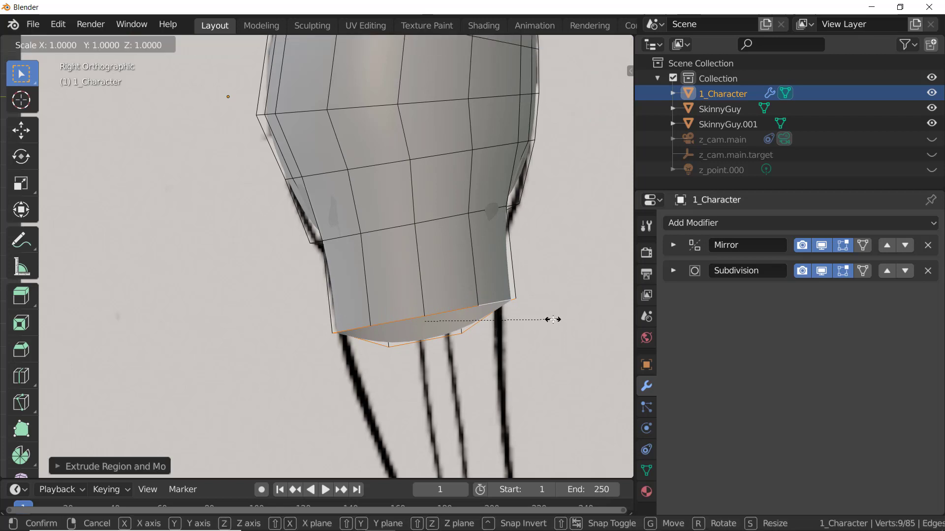
left_click(544, 323)
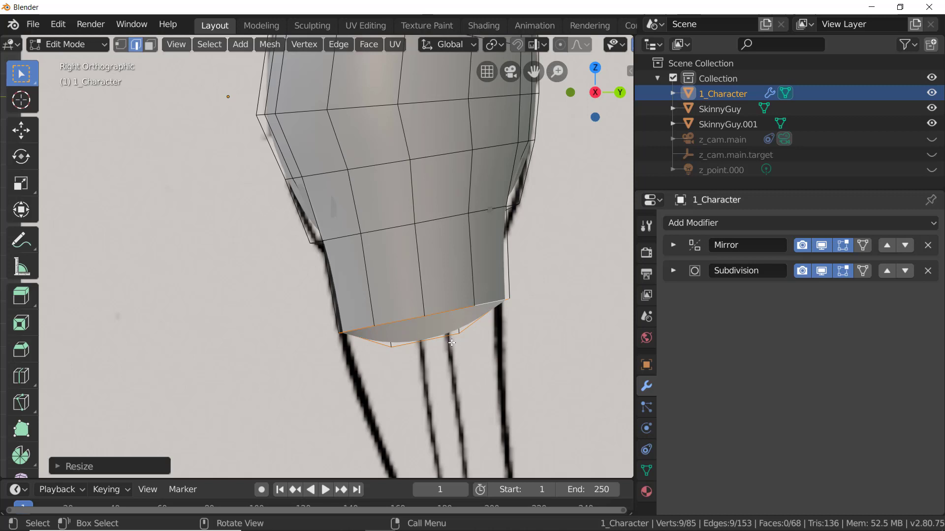
Flatten the extruded leg loop by scaling it to 0 along global Z, and tilt it slightly in right view so its back edge is higher
key("s")
type("z")
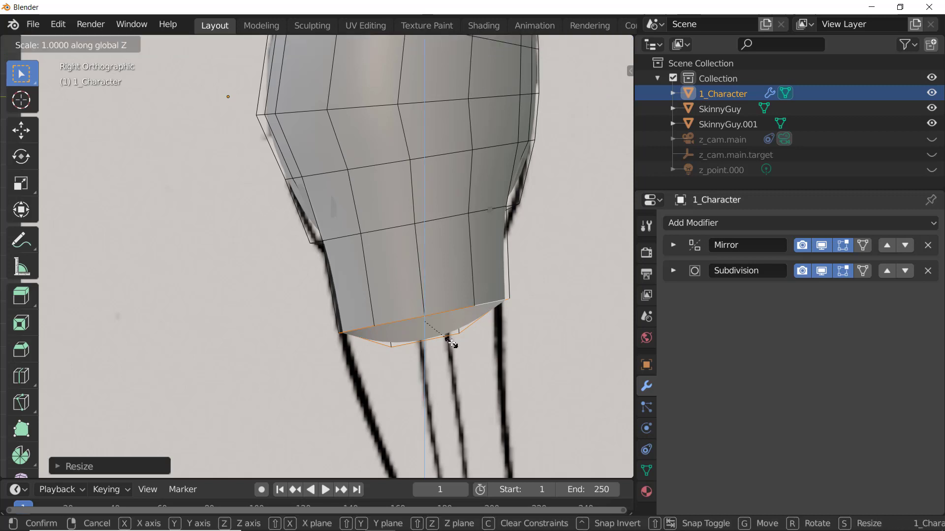
type("0")
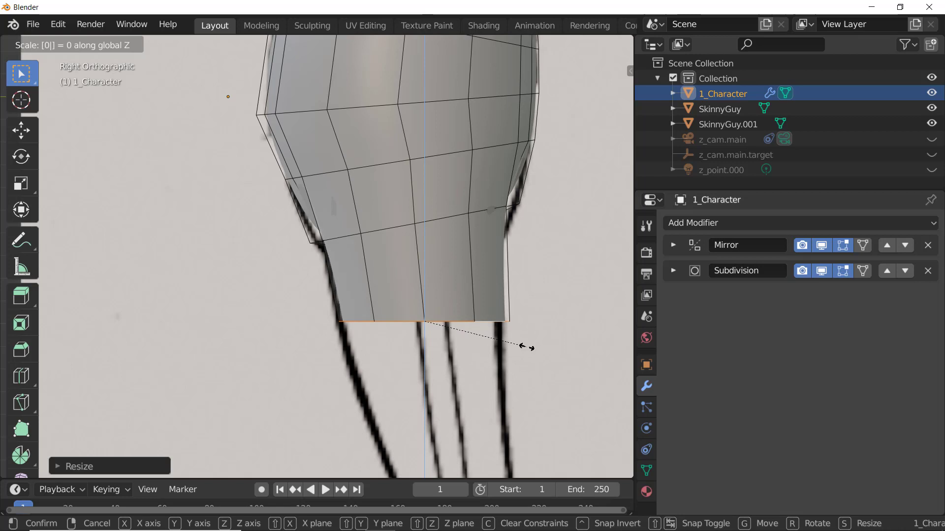
key("Return")
key("r")
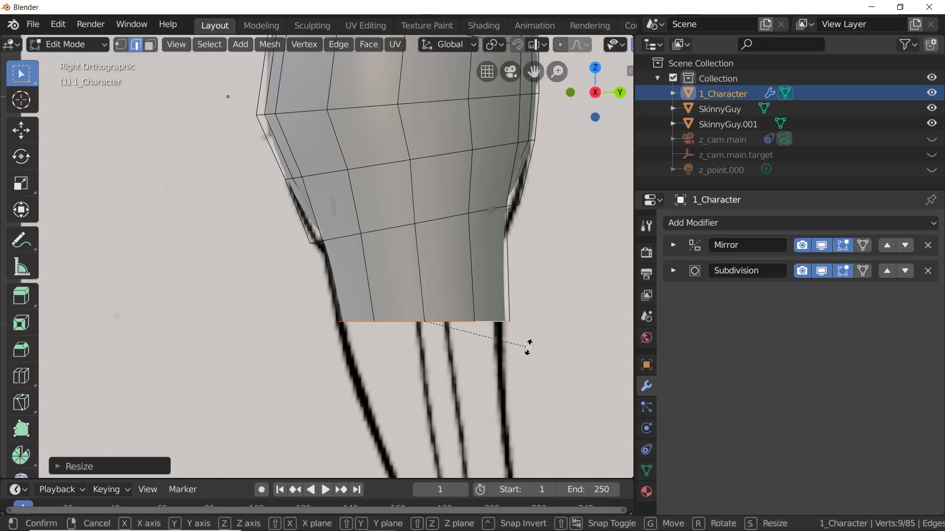
key("Return")
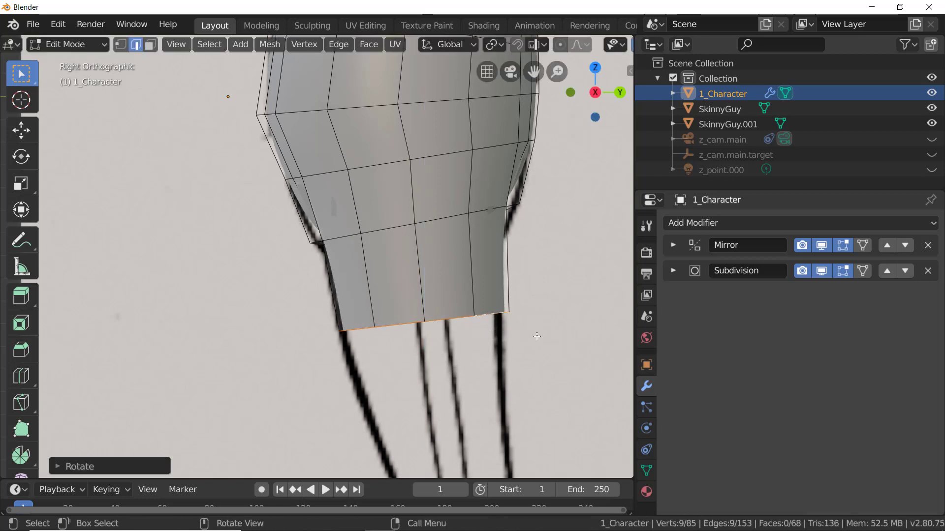
In front view, move the lower leg loop about 0.015 m outward and 0.007 m down toward the reference leg
middle_click_drag(489, 248, 542, 230)
middle_click_drag(582, 129, 580, 146)
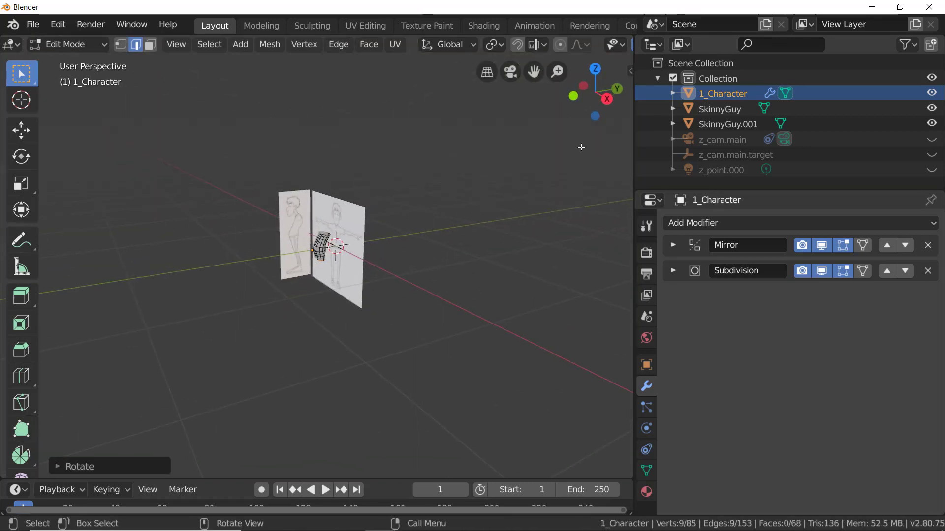
left_click(572, 95)
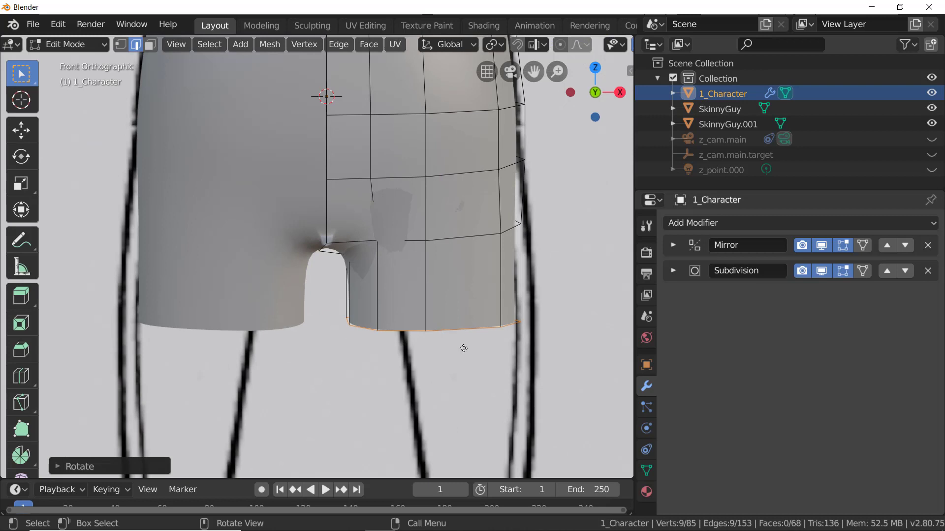
key("g")
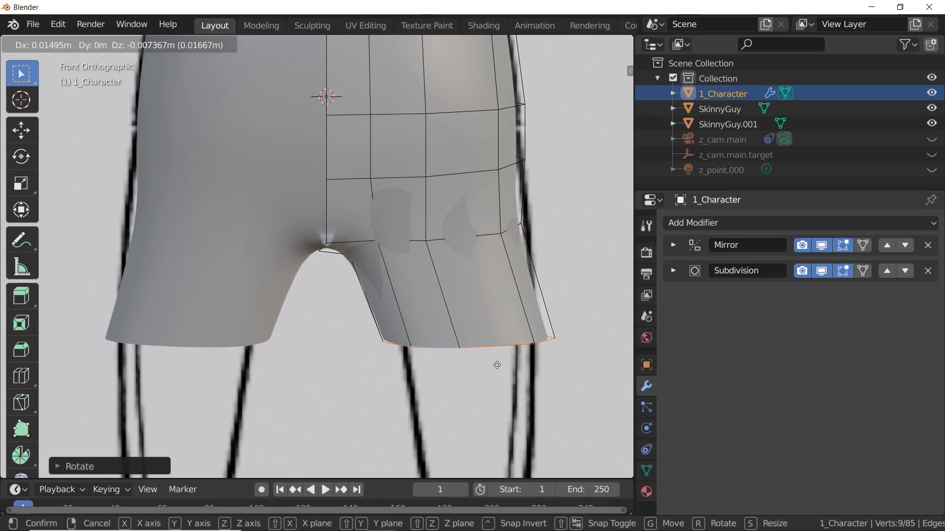
left_click(499, 364)
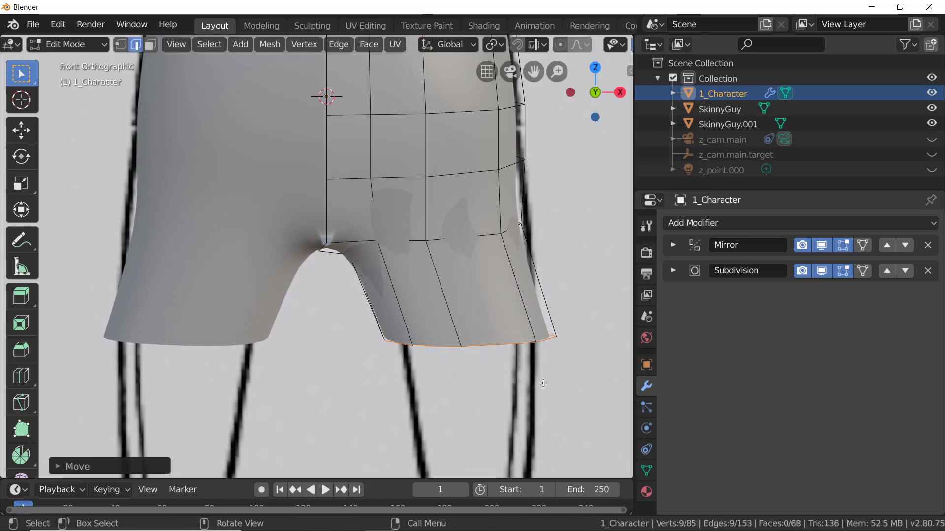
Scale the lower leg loop to about 0.85 along global X to match the reference leg's width
key("s")
key("x")
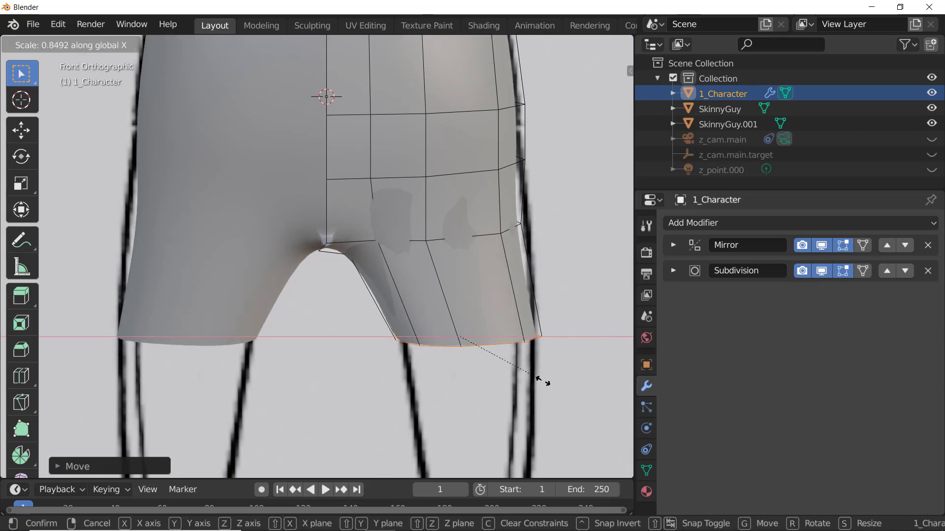
left_click(543, 381)
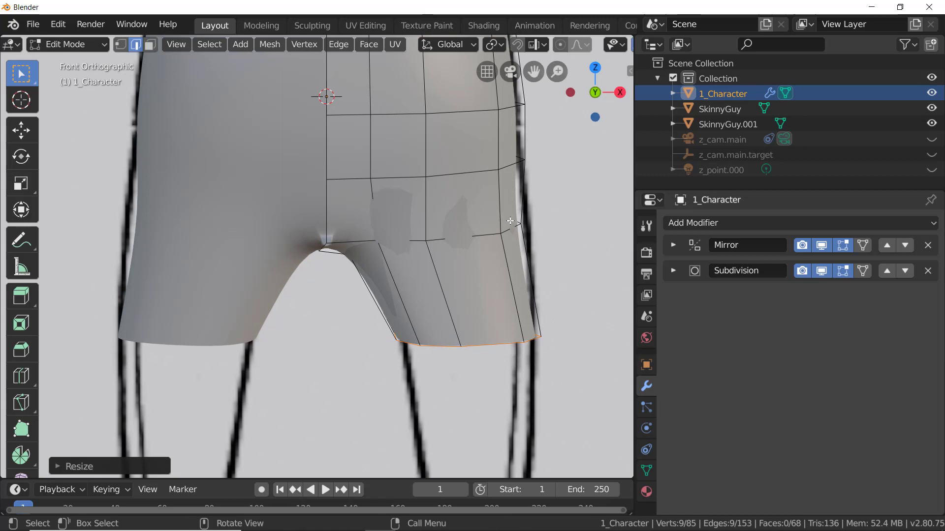
left_click(490, 236, "alt")
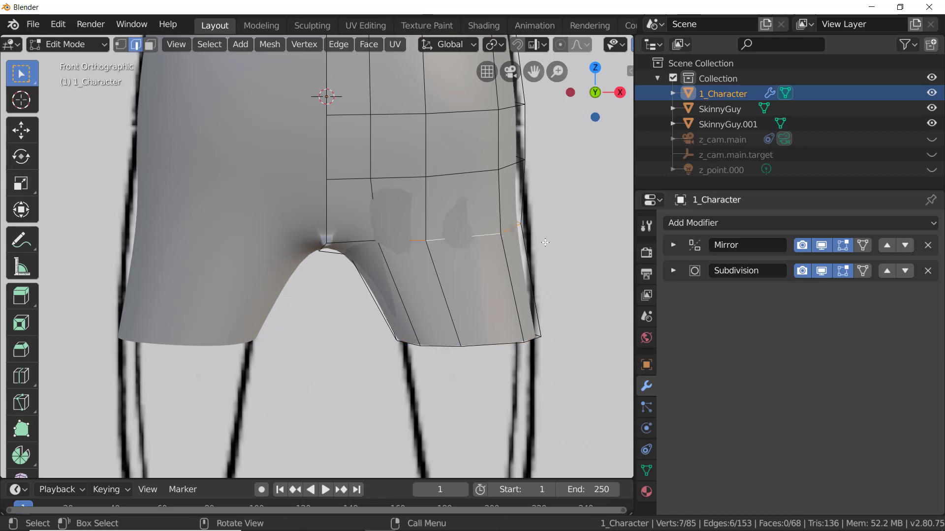
key("s")
key("x")
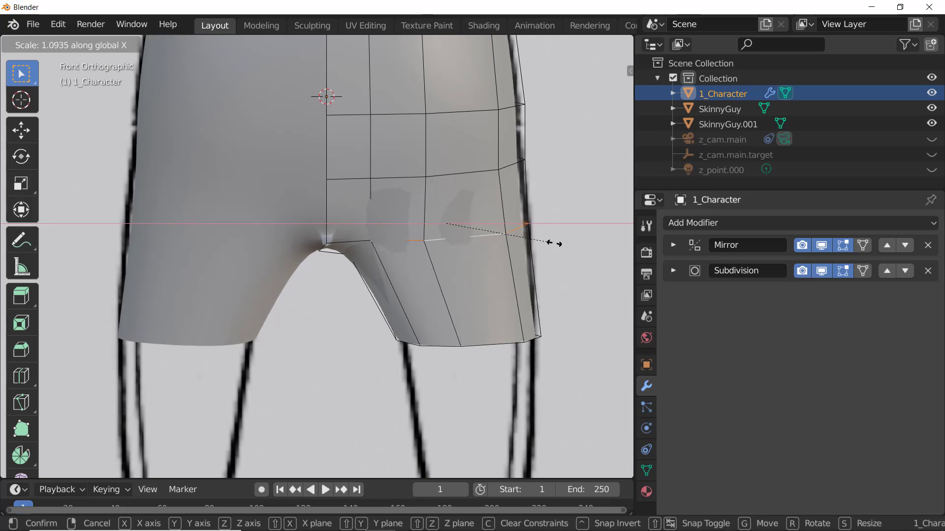
right_click(554, 243)
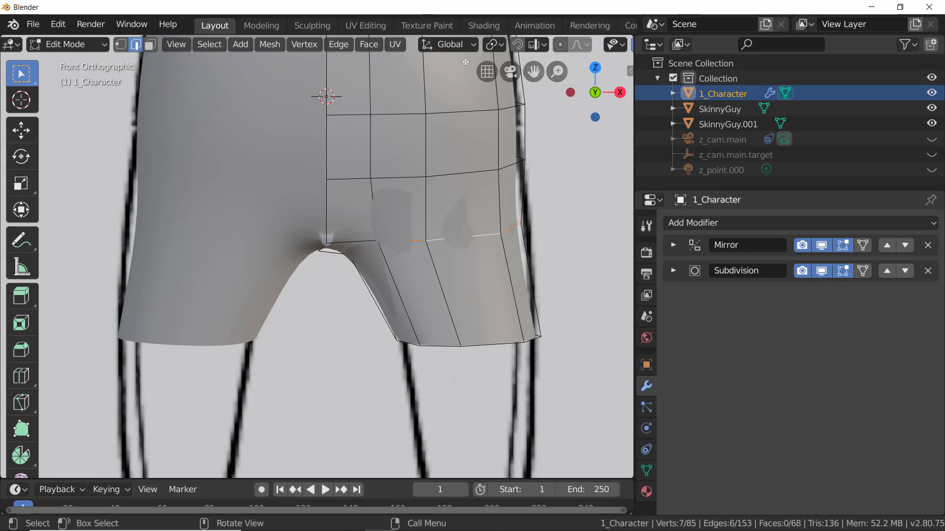
Set the pivot point to 3D Cursor and place the cursor at the inner end of the edge loop at crotch level
left_click(493, 45)
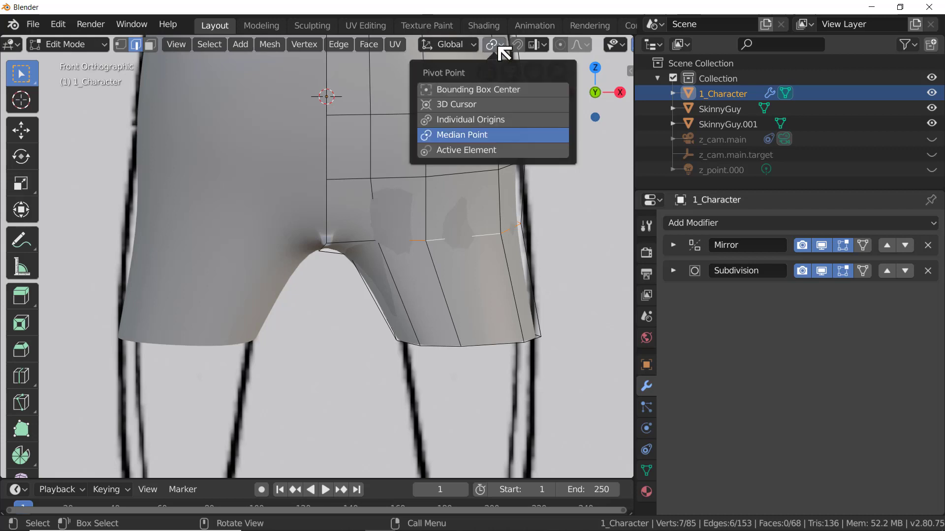
left_click(468, 105)
left_click(22, 100)
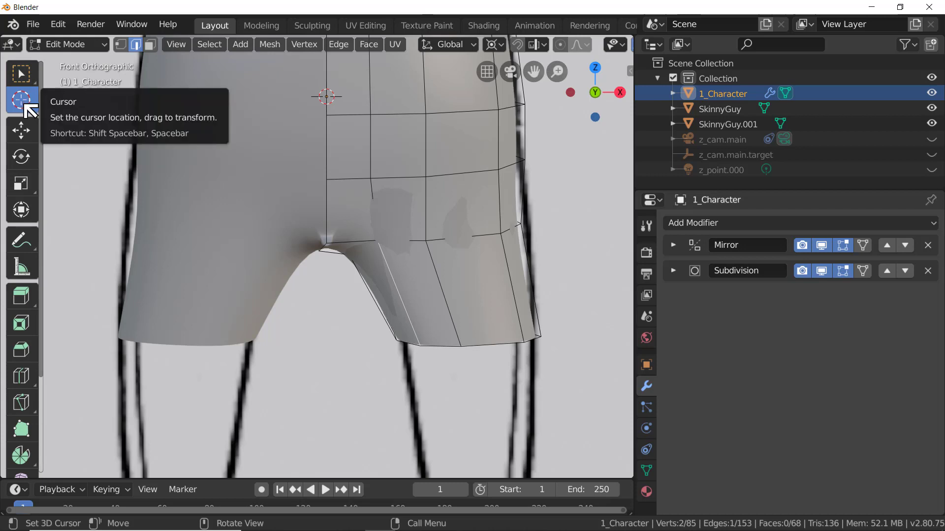
left_click(381, 242)
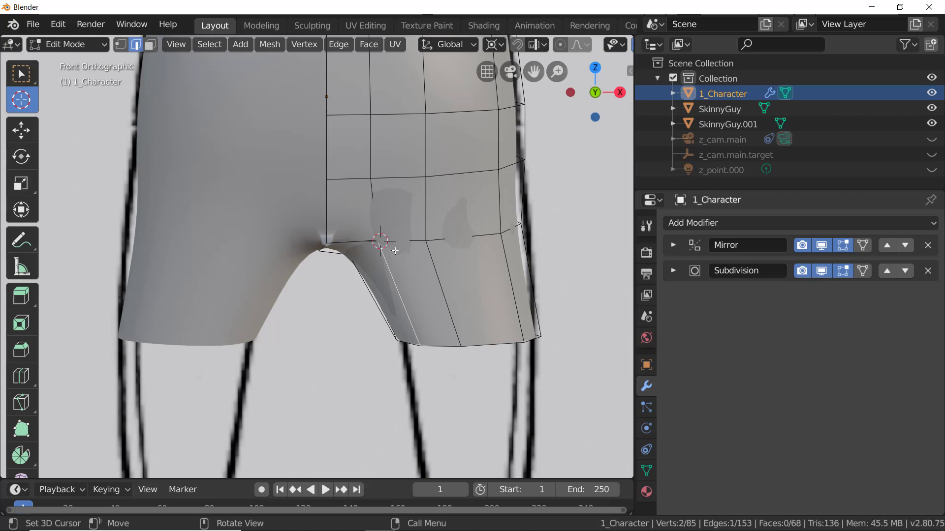
Widen the edge loop at crotch level along global X so its outer side reaches the reference thigh outline
left_click(467, 236, "alt+shift")
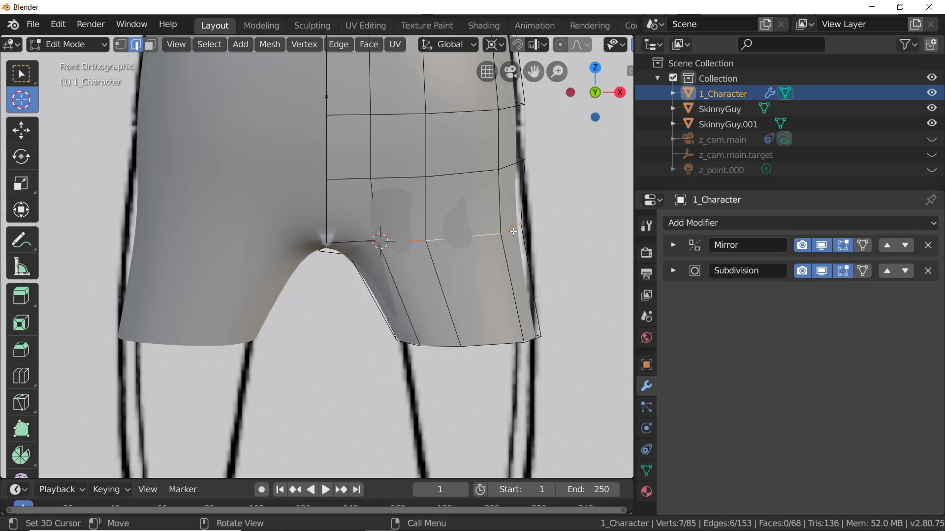
key("s")
key("x")
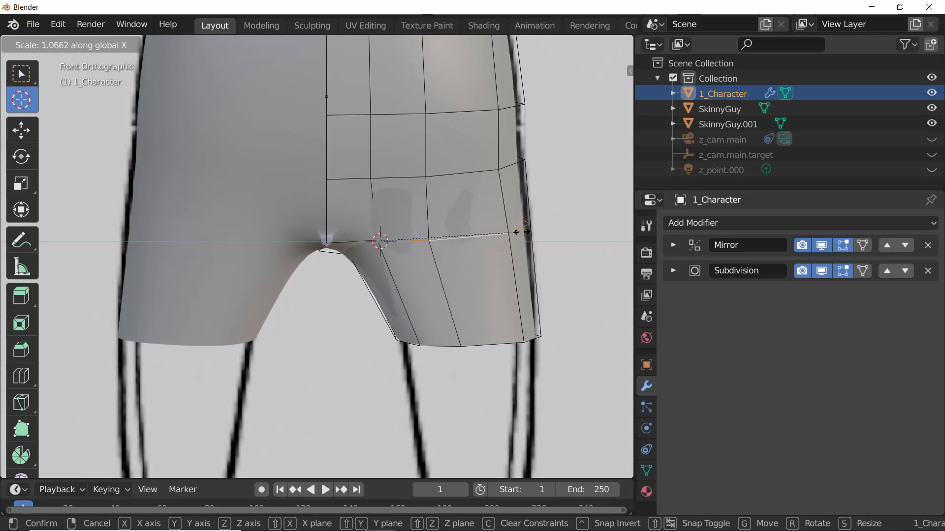
left_click(527, 232)
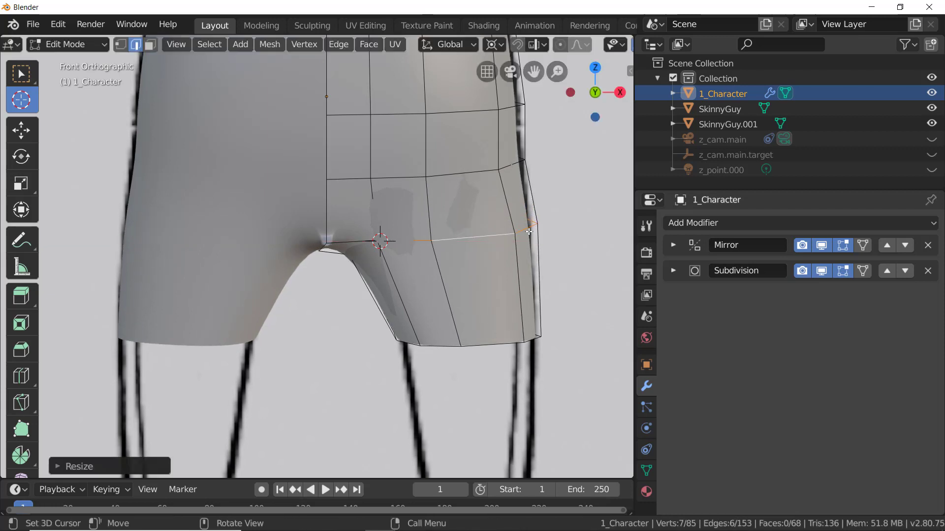
Place the 3D cursor on the next edge loop up, near the centre line, and scale that loop to about 1.03 along global X
left_click(497, 47)
left_click(368, 178)
left_click(448, 175, "alt")
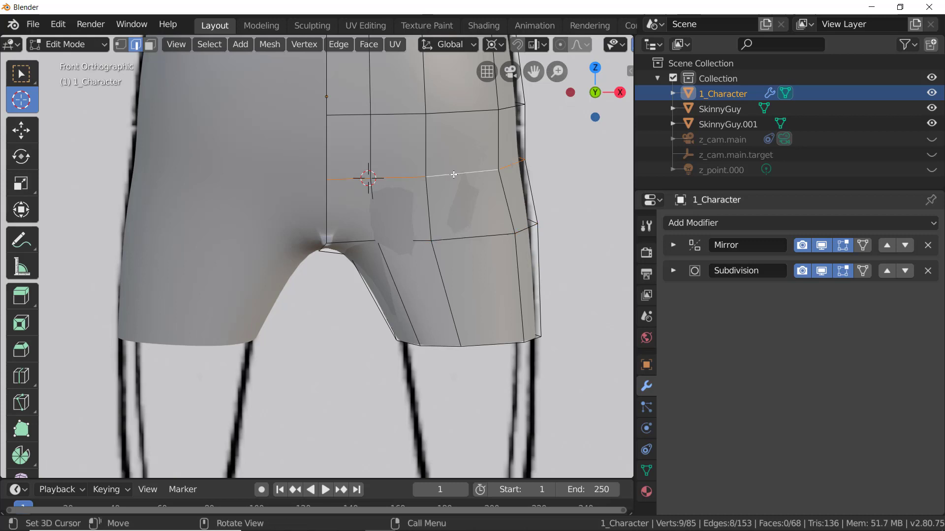
key("s")
key("x")
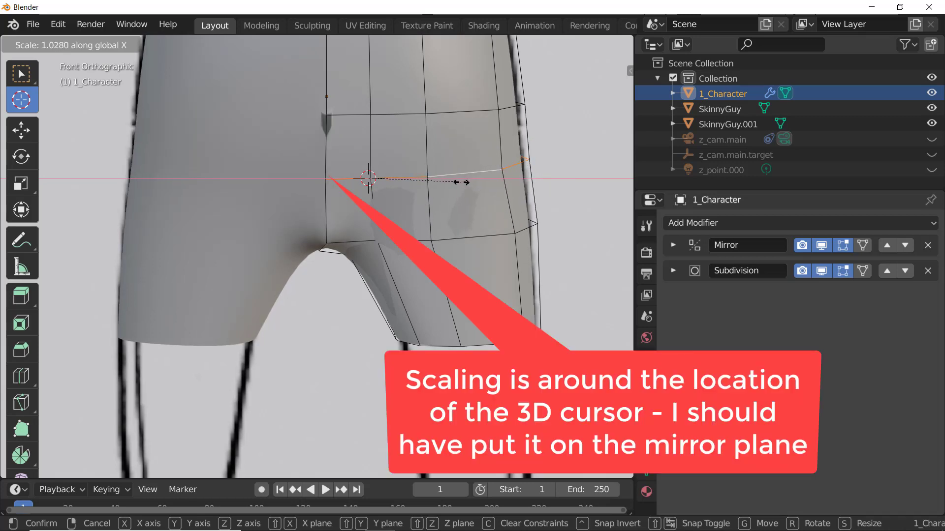
left_click(461, 182)
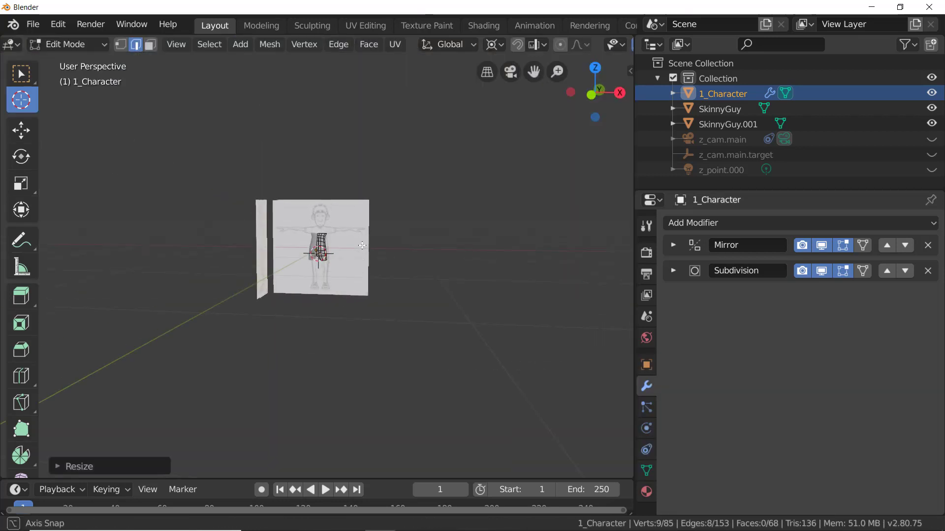
Examine the torso mesh from an angled view in orthographic projection, with the front reference drawing behind it
middle_click_drag(324, 254, 342, 257)
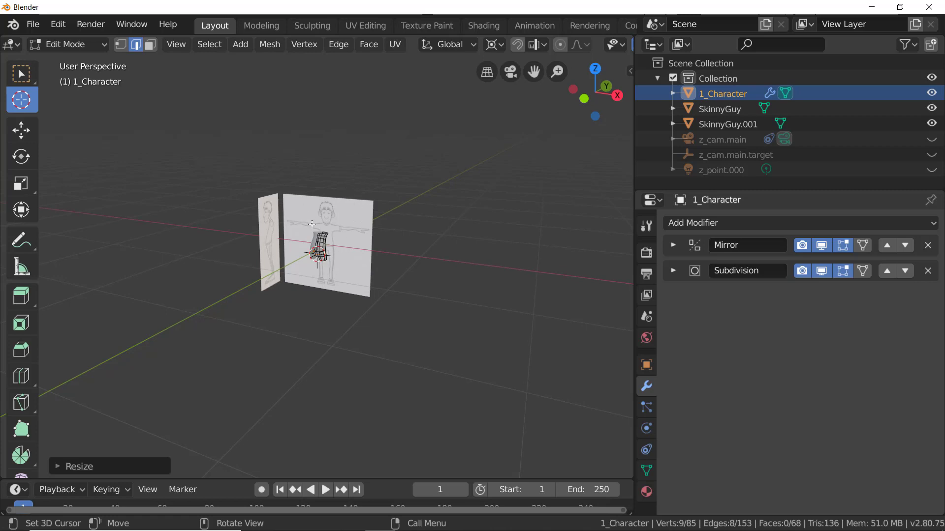
scroll(336, 192, "up", 2)
scroll(330, 260, "up", 1)
scroll(332, 261, "up", 5)
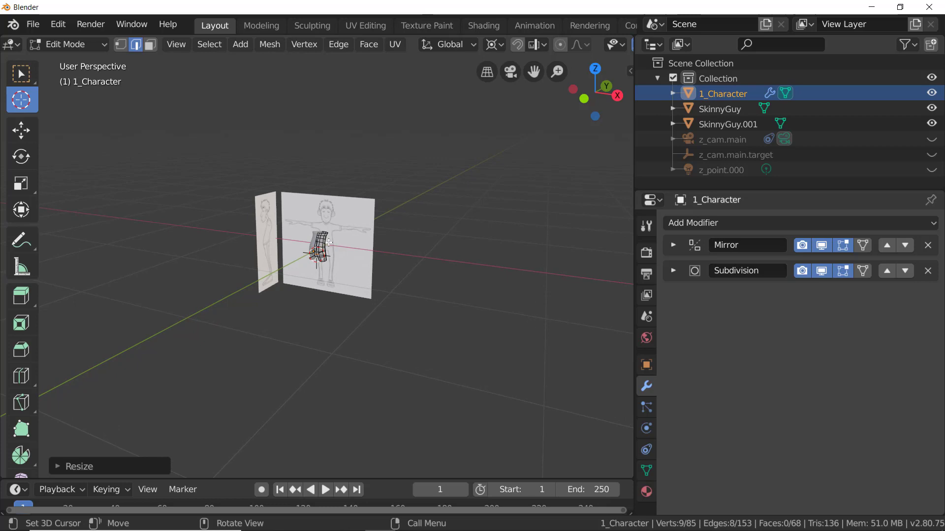
left_click(487, 72)
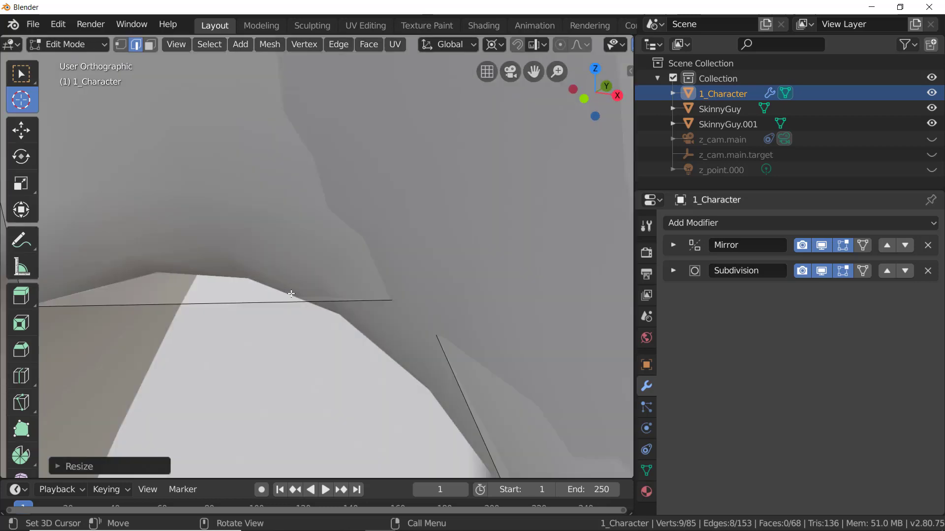
scroll(291, 294, "down", 2)
scroll(292, 294, "down", 8)
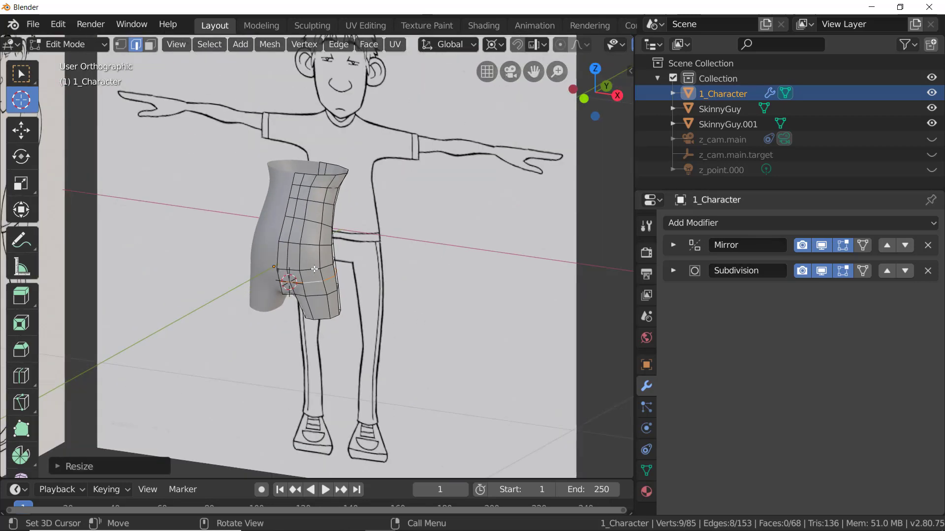
scroll(316, 215, "up", 5)
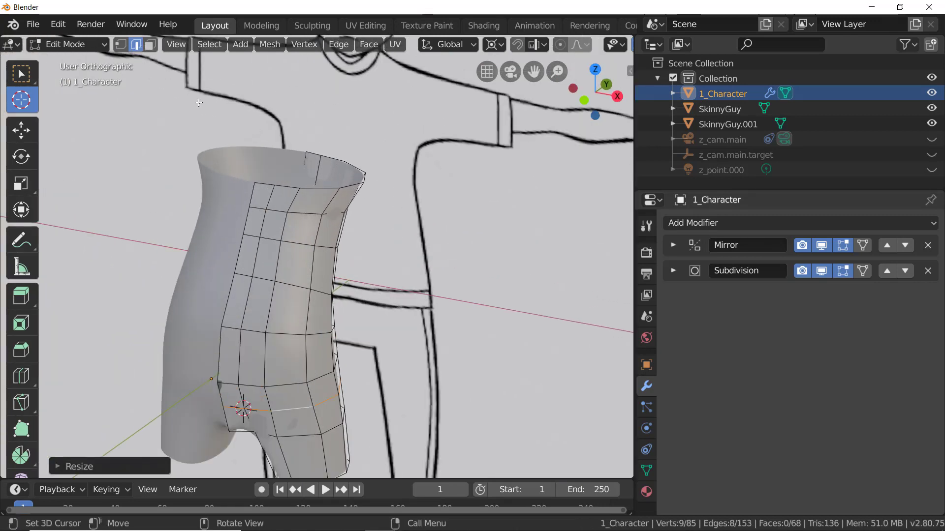
Select the torso's open upper edge loop and look up the To Sphere transform
left_click(316, 189, "alt")
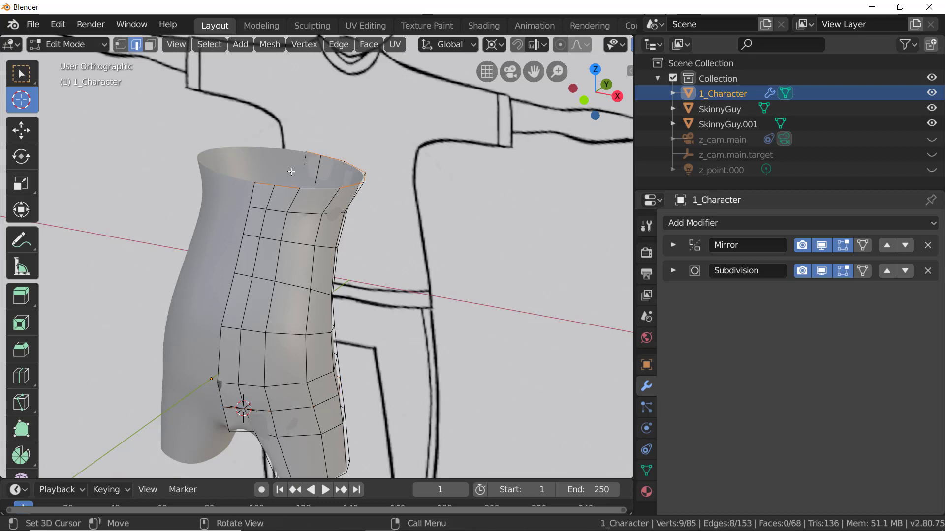
left_click(272, 47)
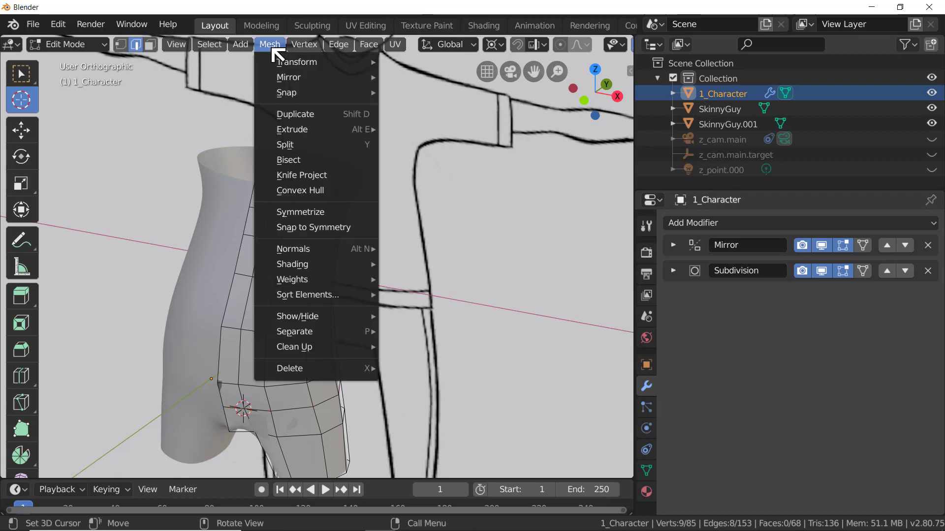
mouse_move(286, 59)
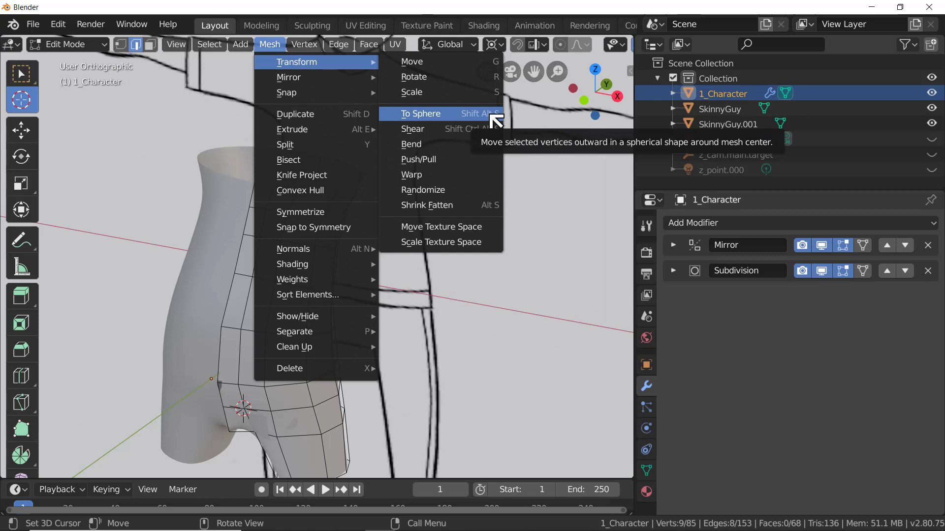
In right view, extrude the leg's open lower edge loop down and slightly back along the reference leg
scroll(388, 262, "down", 2)
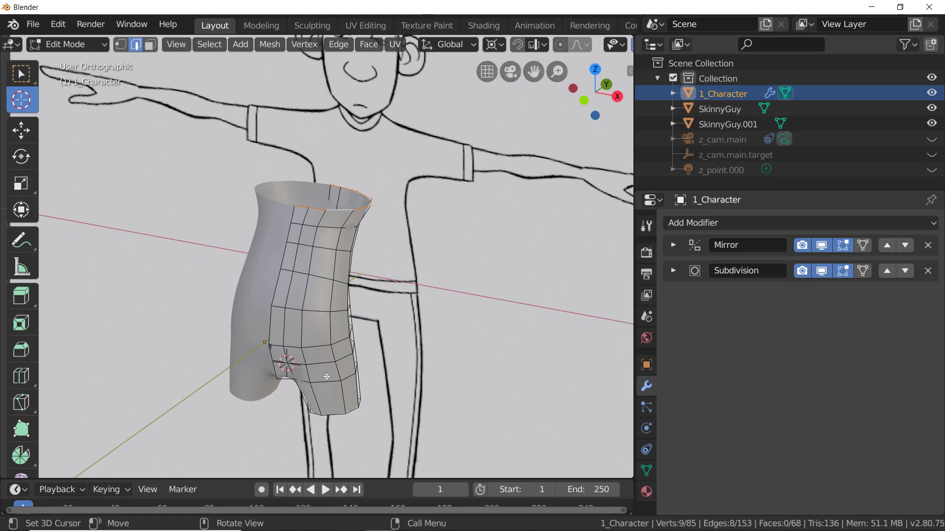
scroll(350, 363, "down", 2)
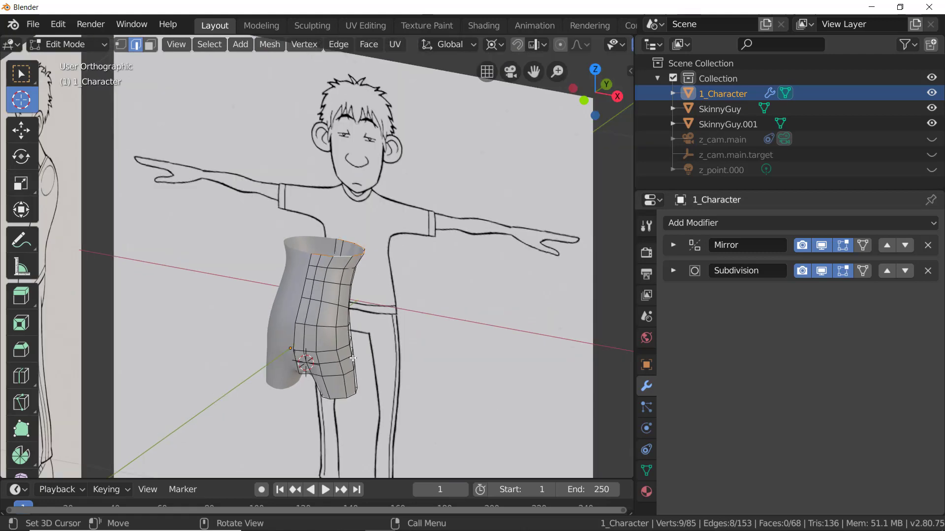
left_click(616, 96)
scroll(339, 367, "down", 6)
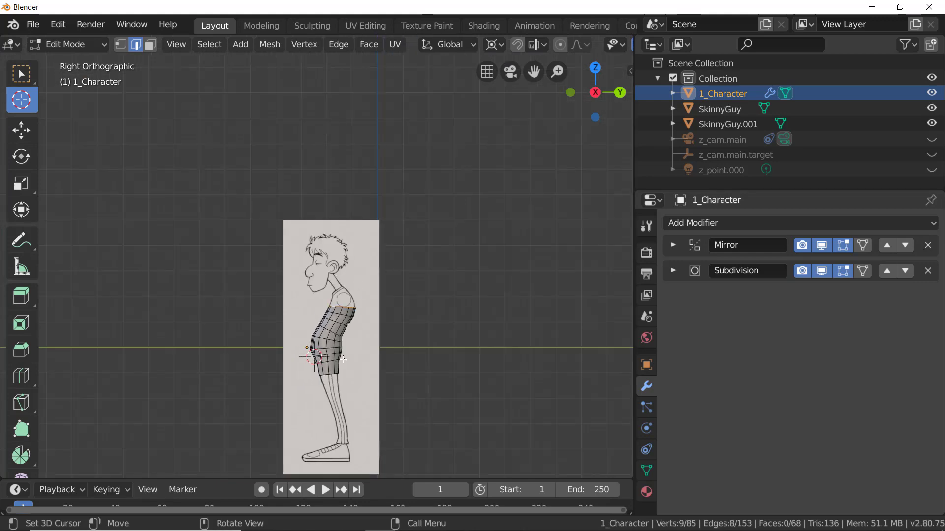
scroll(333, 420, "up", 7)
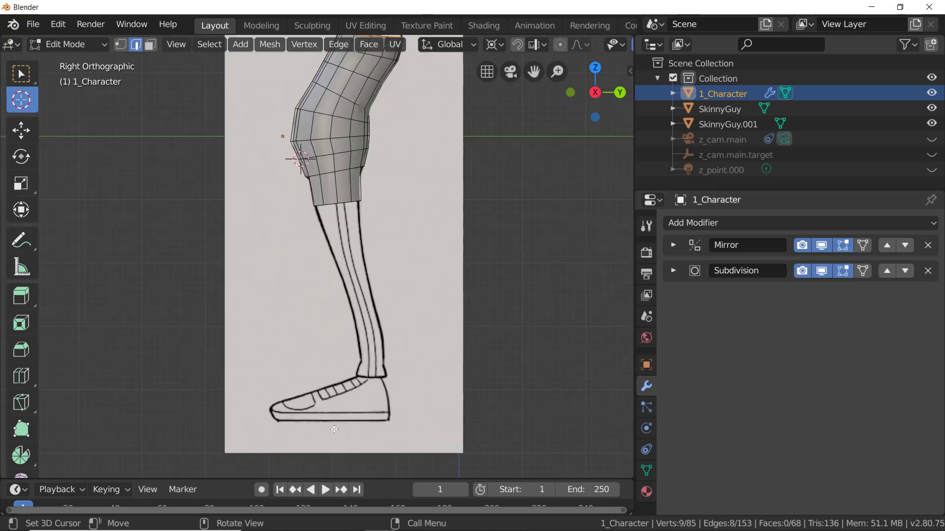
scroll(365, 198, "up", 2)
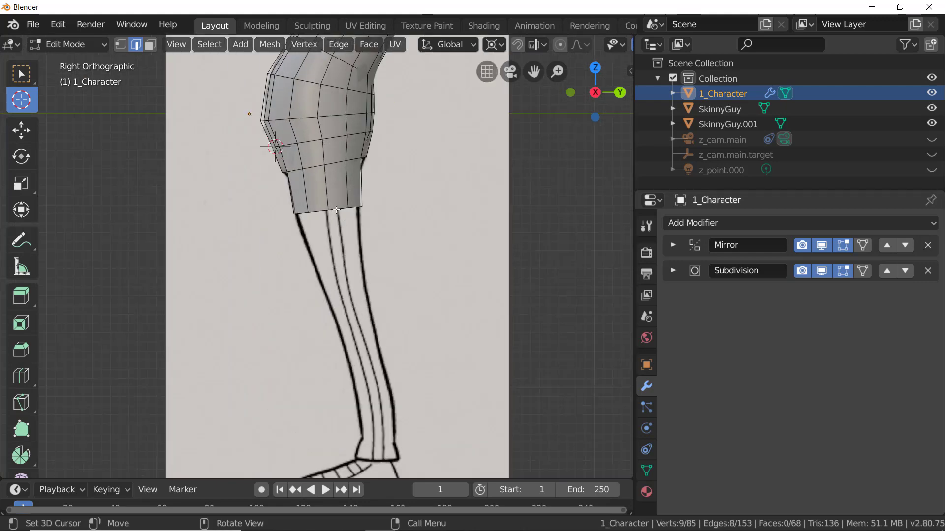
left_click(368, 213, "alt")
key("e")
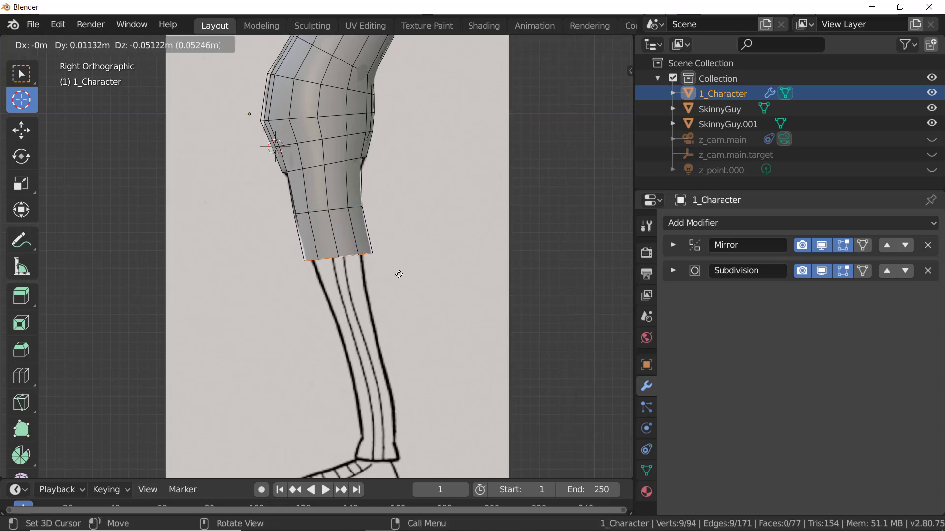
left_click(406, 289)
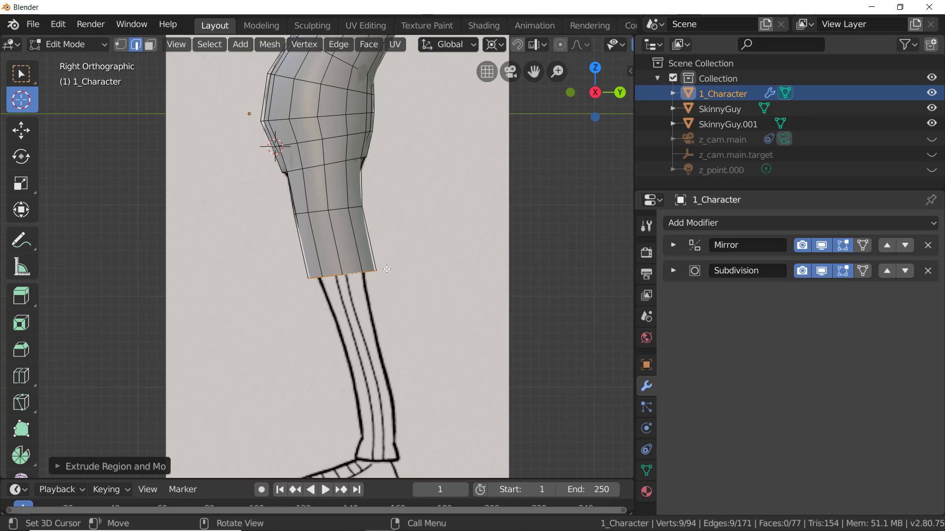
key("s")
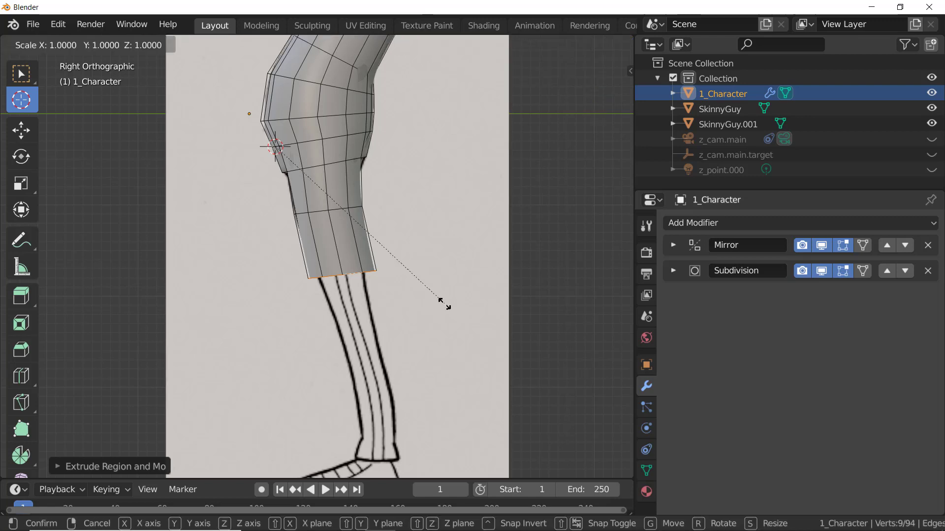
key("y")
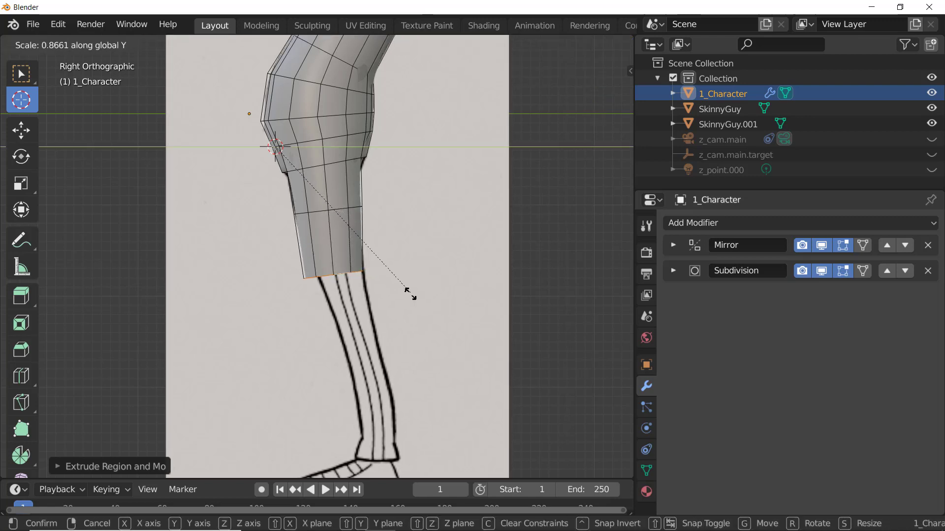
right_click(371, 285)
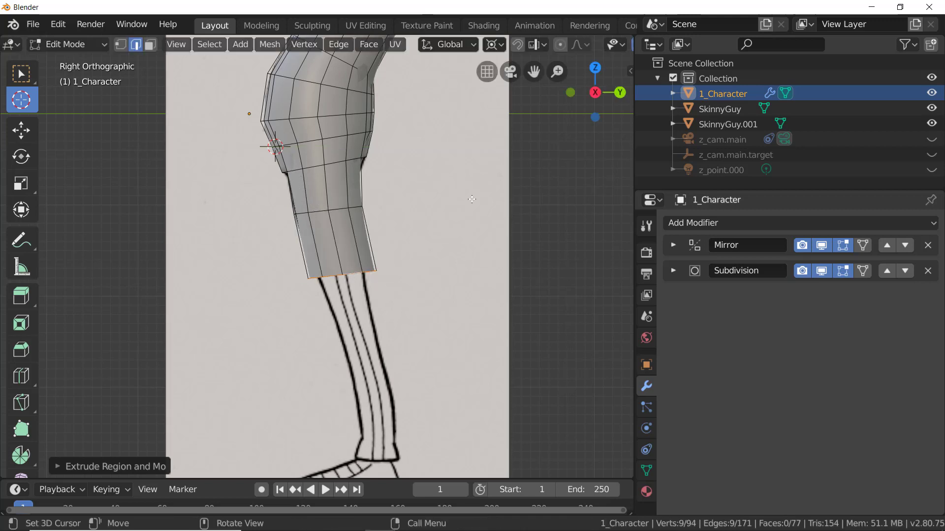
Set the pivot point to Median Point and scale the new lower leg loop to about 0.73 along global Y
left_click(494, 44)
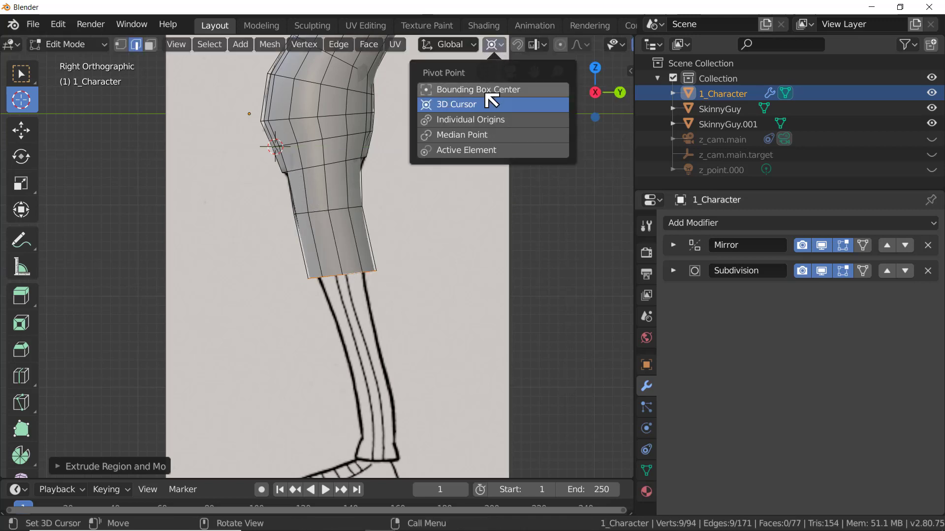
left_click(472, 135)
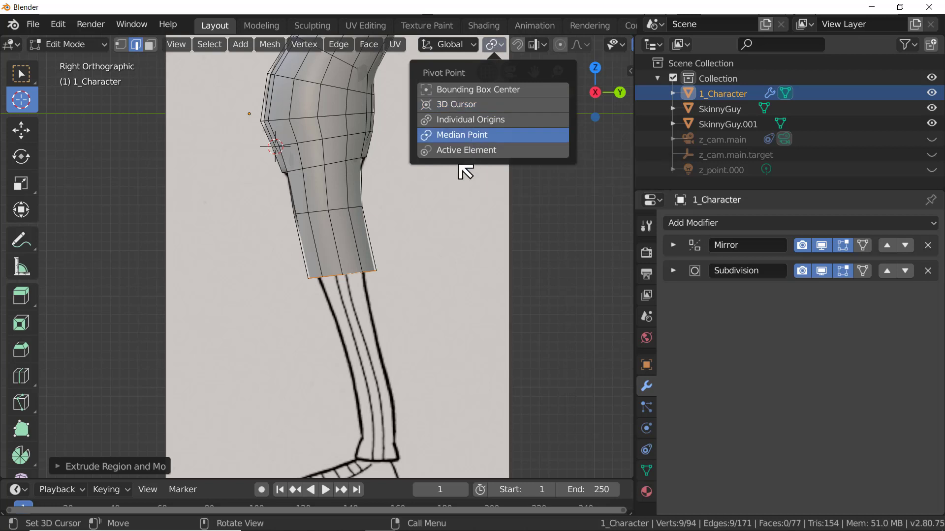
key("s")
key("y")
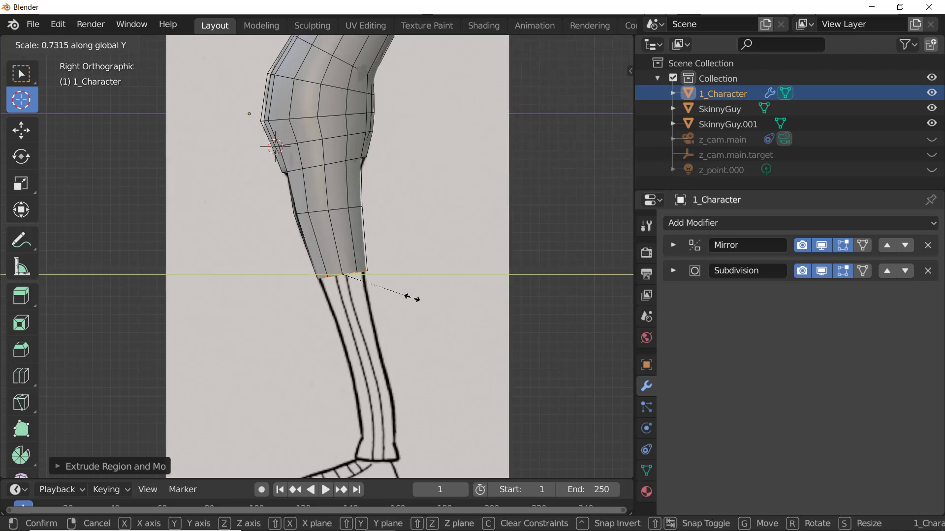
left_click(411, 298)
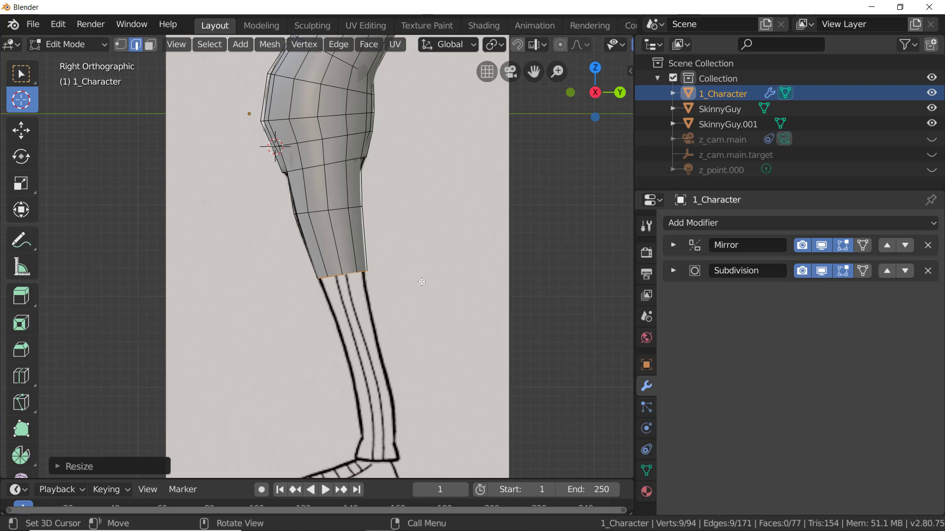
Extrude the leg's open lower loop about 0.03 m further down, rotate it, and scale it to about 0.84 along global Y
key("e")
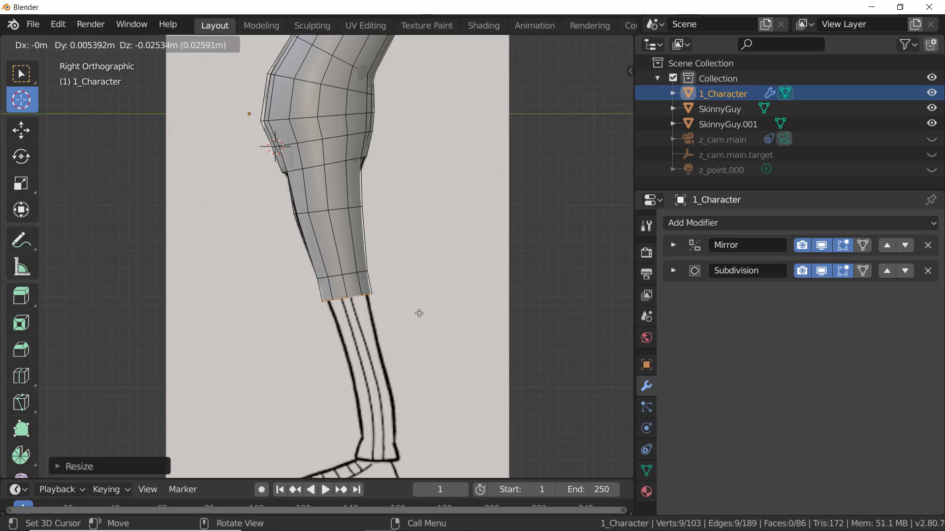
left_click(428, 316)
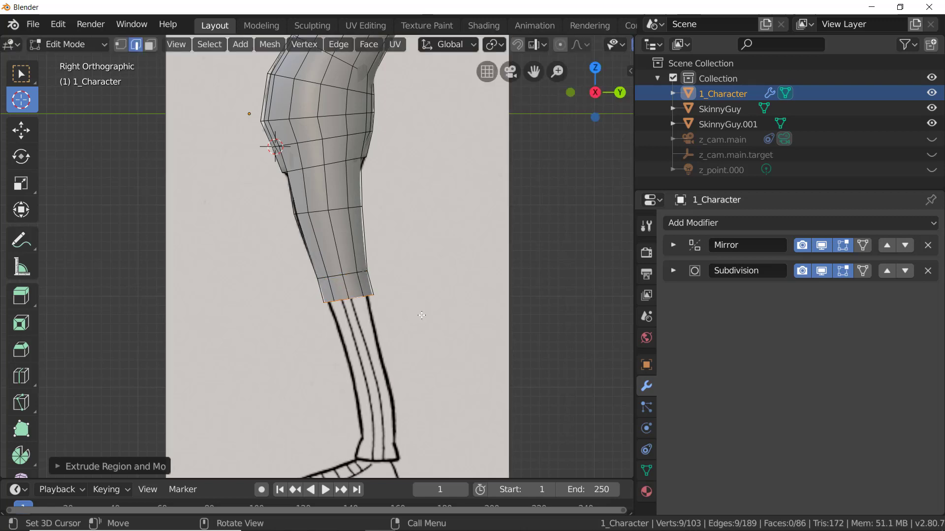
key("r")
left_click(468, 319)
key("s")
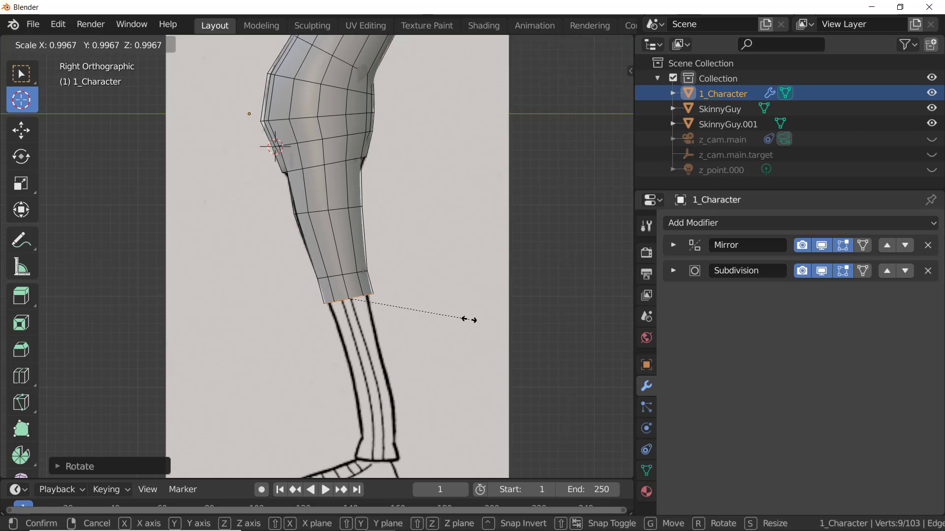
key("y")
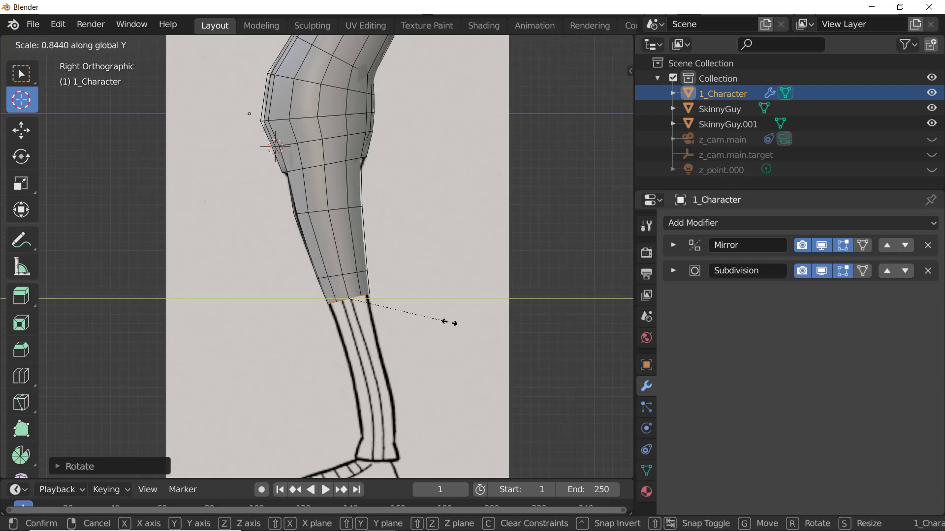
left_click(450, 322)
Extrude another leg segment about 0.03 m down and slightly back, scaling its end loop to about 0.87 along global Y
key("g")
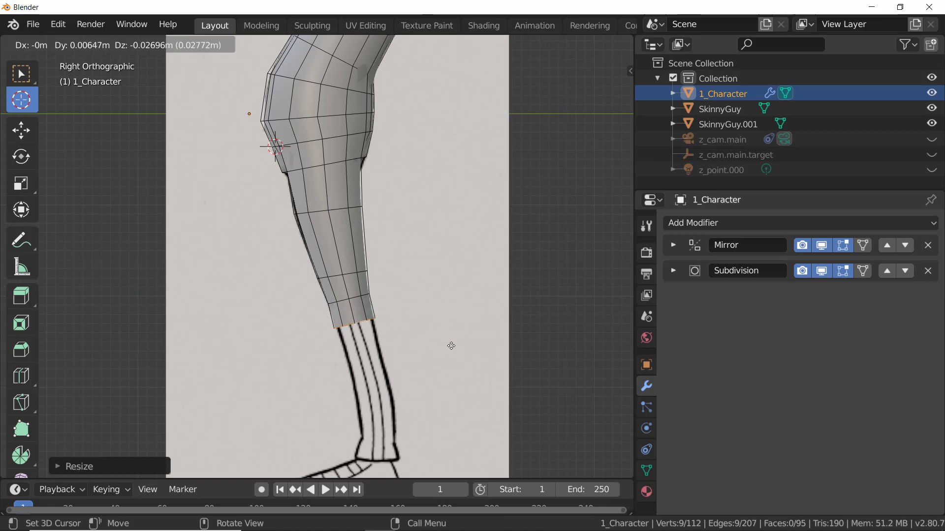
left_click(456, 349)
key("s")
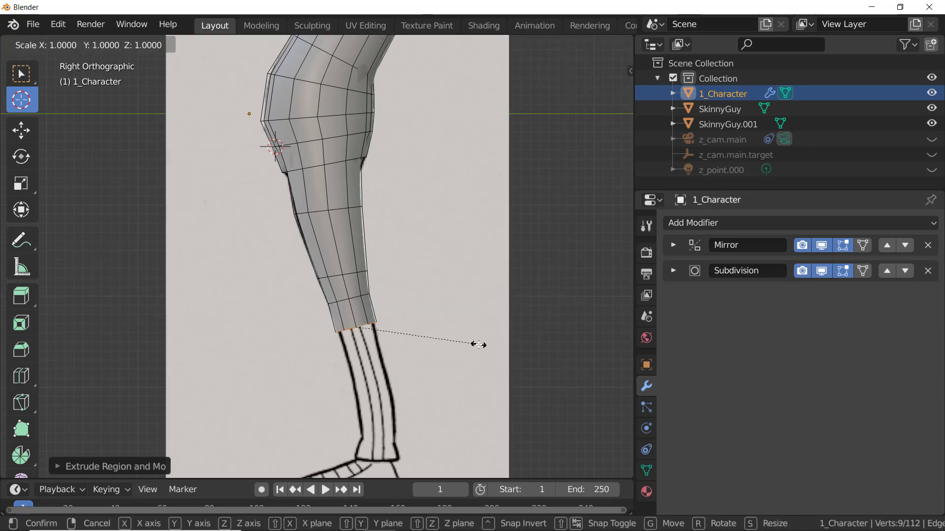
key("y")
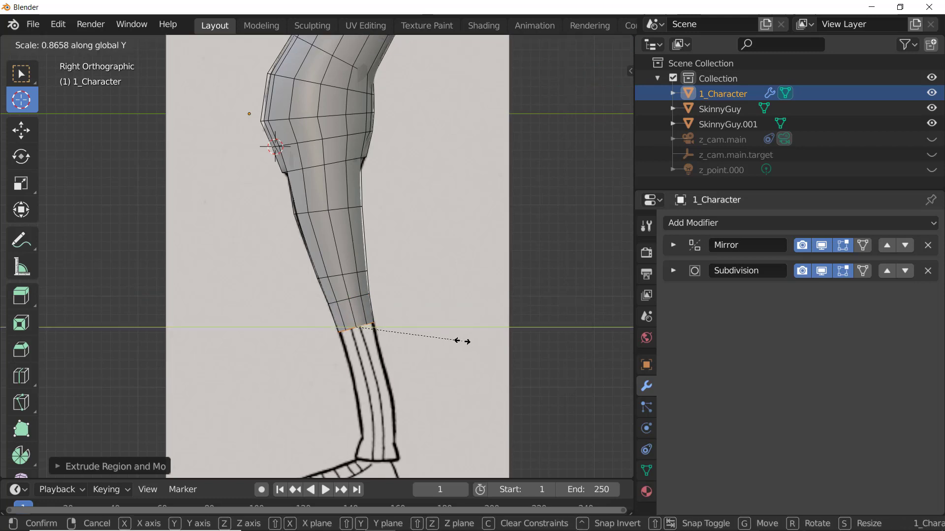
left_click(461, 343)
Extrude the lower leg down the shin to just above the ankle and rotate the new loop to follow the side reference
key("e")
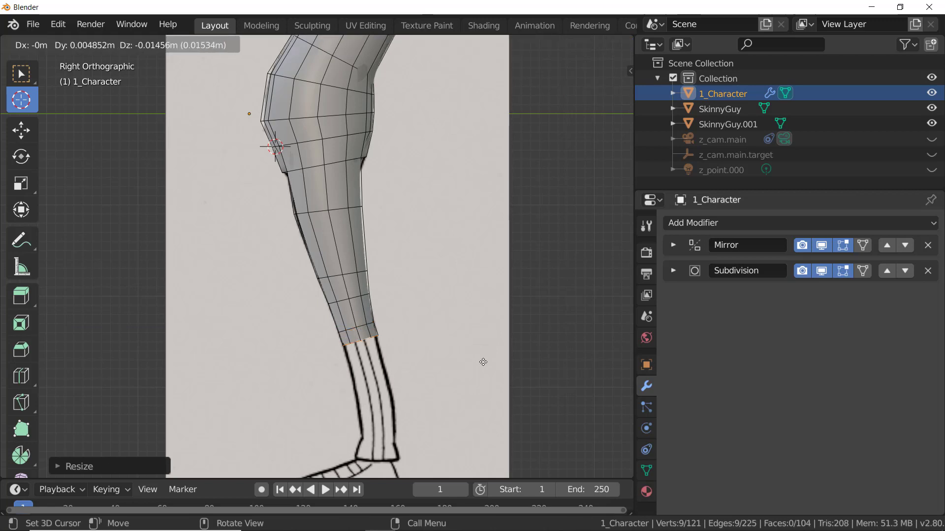
left_click(495, 421)
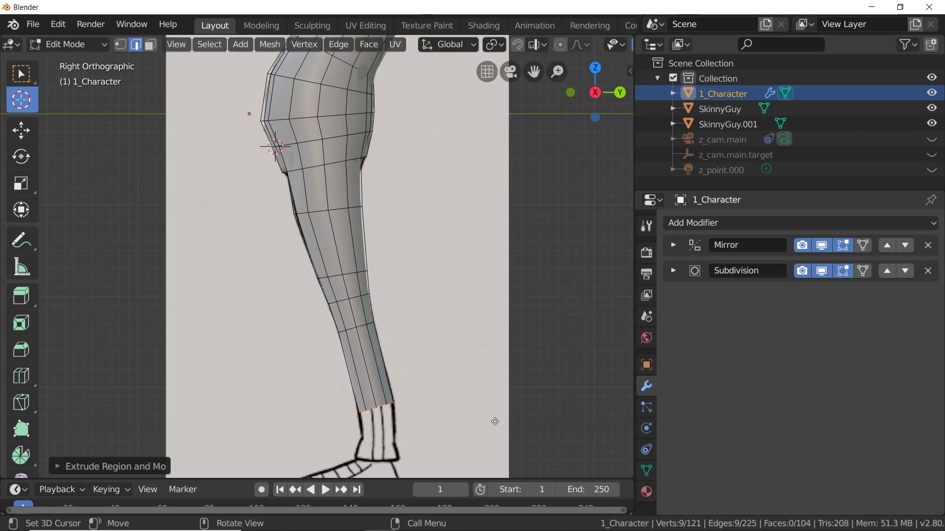
key("r")
left_click(513, 429)
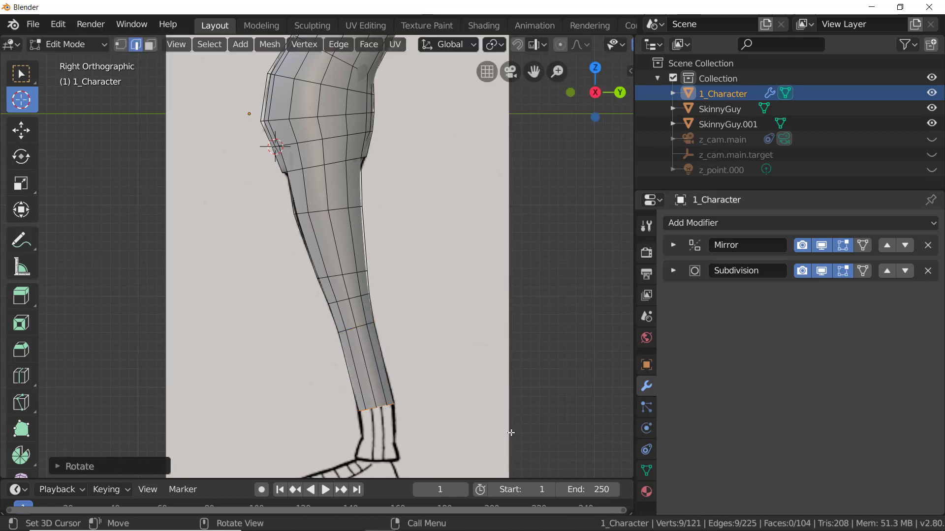
Extrude the leg about 0.05 m down to the ankle, level the end loop by about 13°, and scale it to about 1.13 along global Y
key("e")
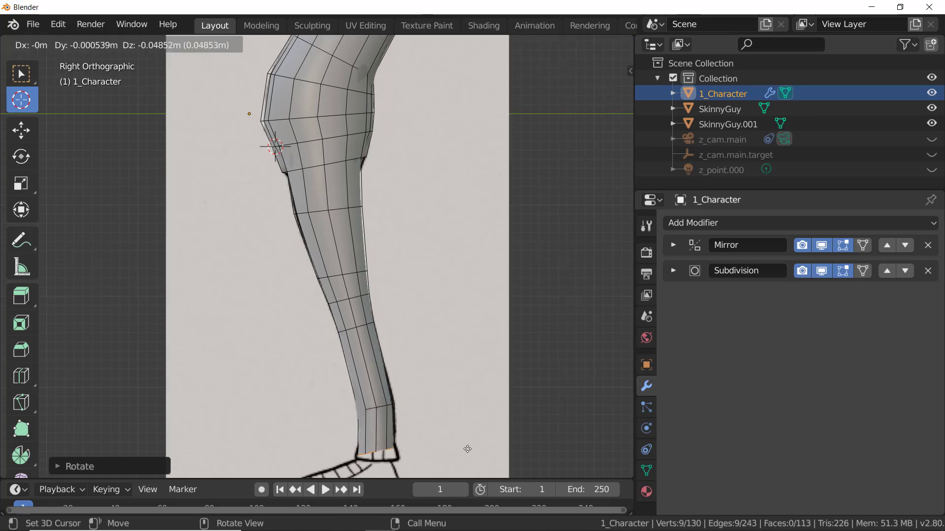
left_click(467, 446)
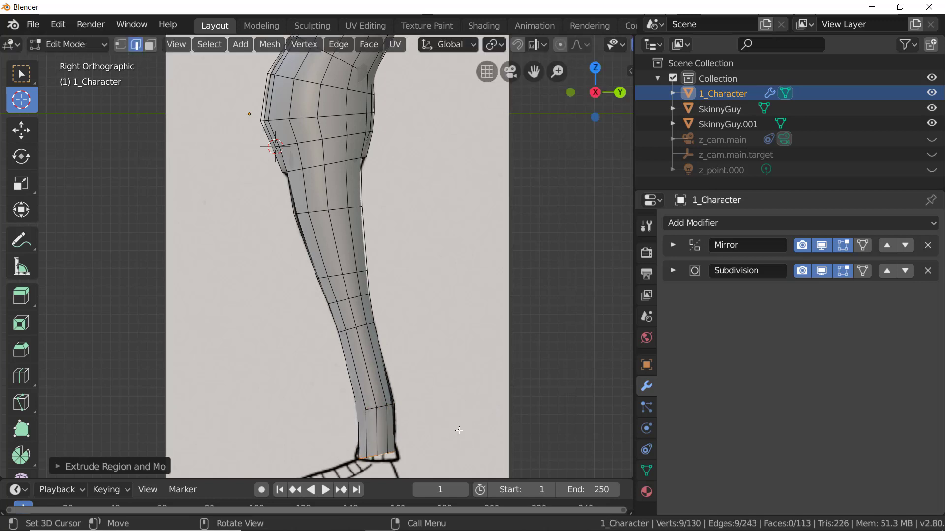
key("r")
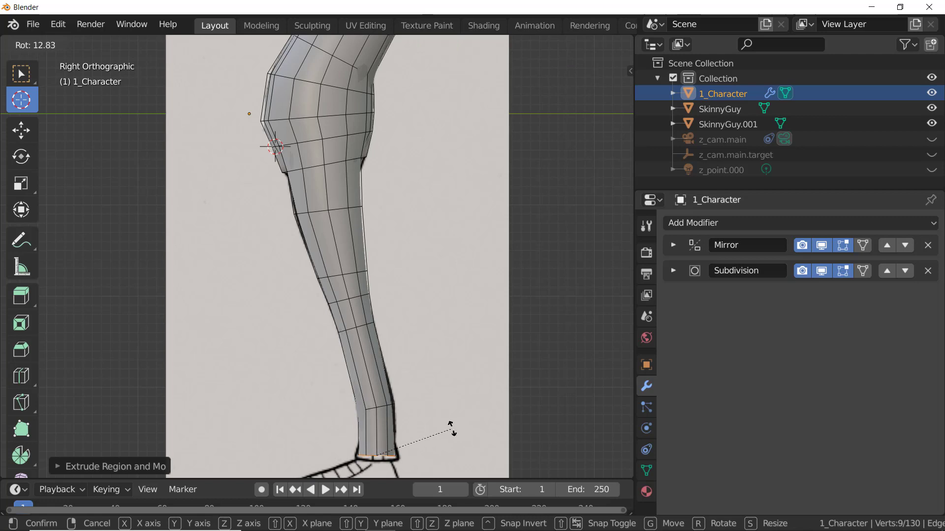
left_click(453, 427)
key("s")
key("y")
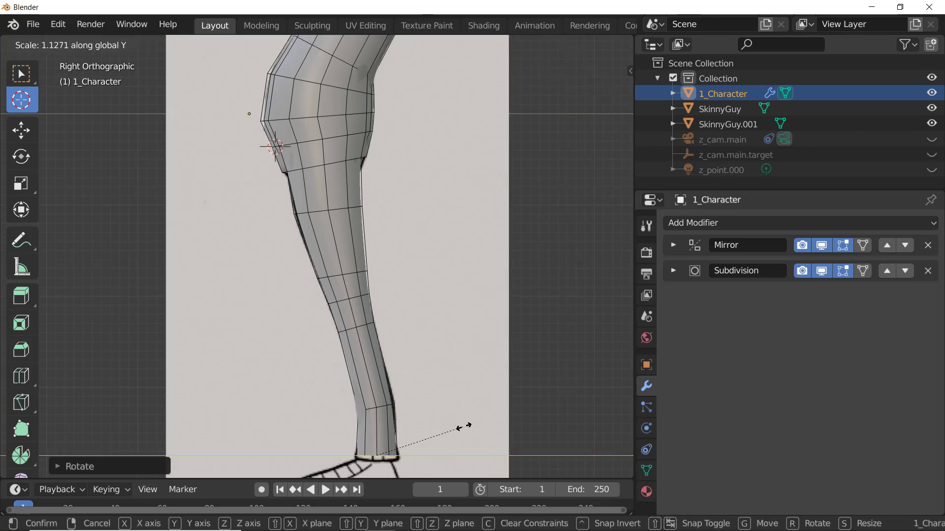
left_click(465, 427)
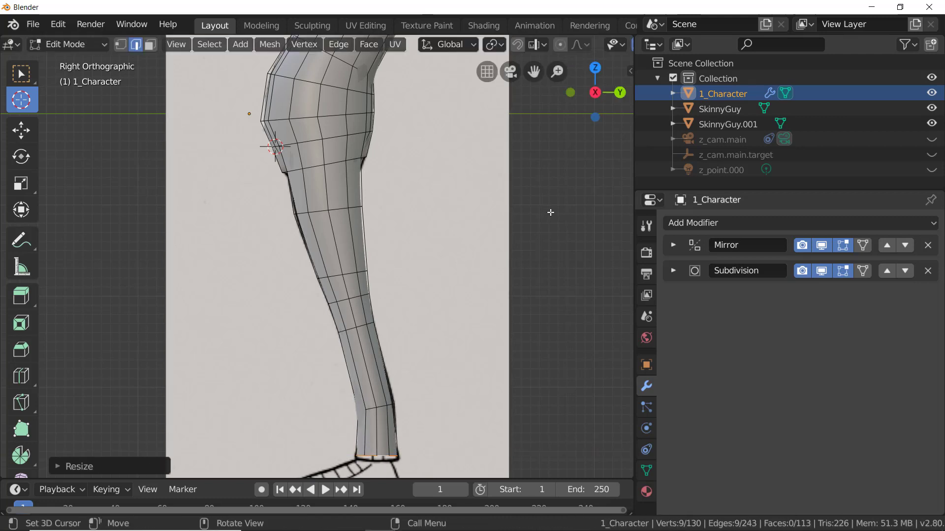
Expand the Visibility and Viewport Display settings in the character's object properties
scroll(550, 213, "down", 10)
middle_click_drag(554, 211, 590, 246)
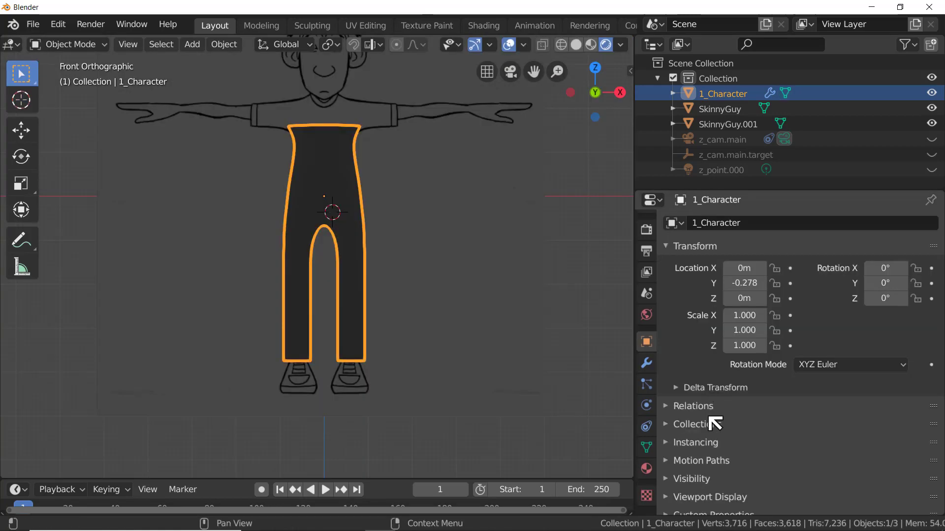
scroll(713, 423, "down", 2)
left_click(713, 426)
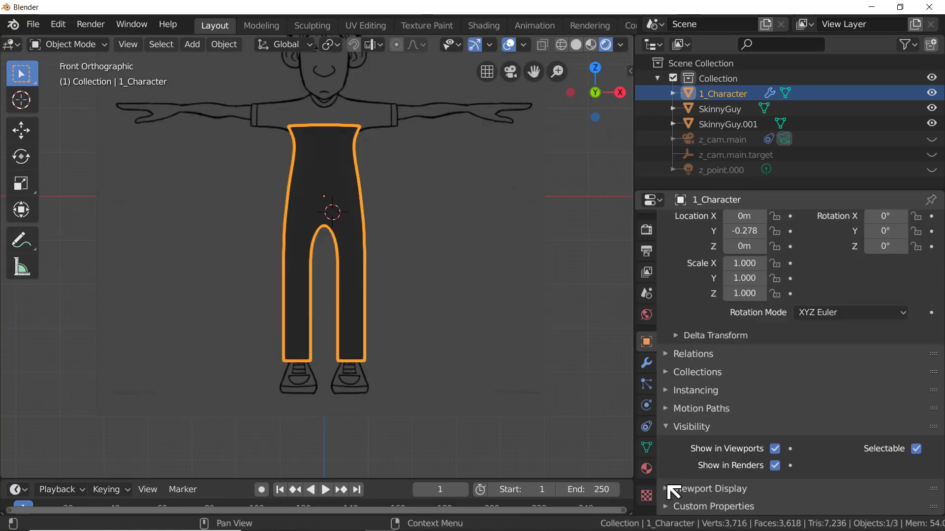
left_click(667, 488)
scroll(765, 401, "down", 3)
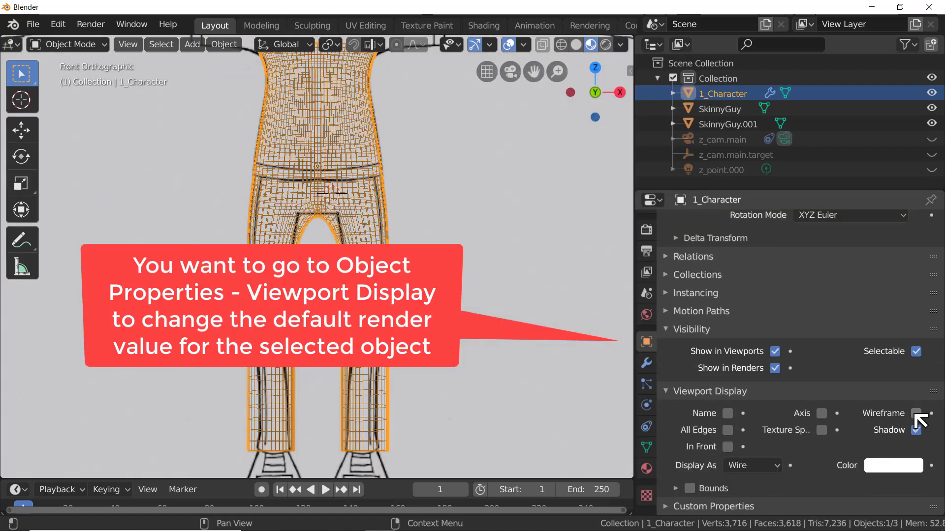
Try the Wireframe display option on the character, turn it back off, and keep Display As on Wire
left_click(916, 414)
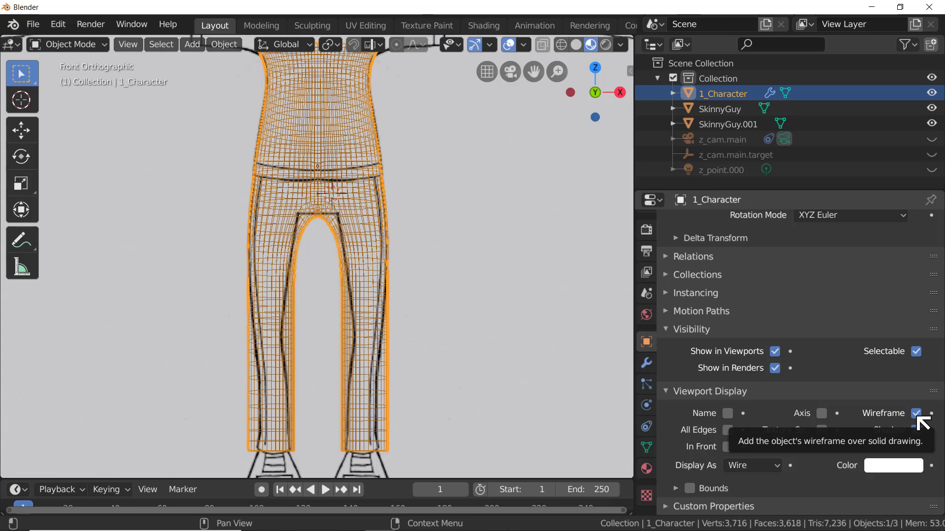
left_click(917, 414)
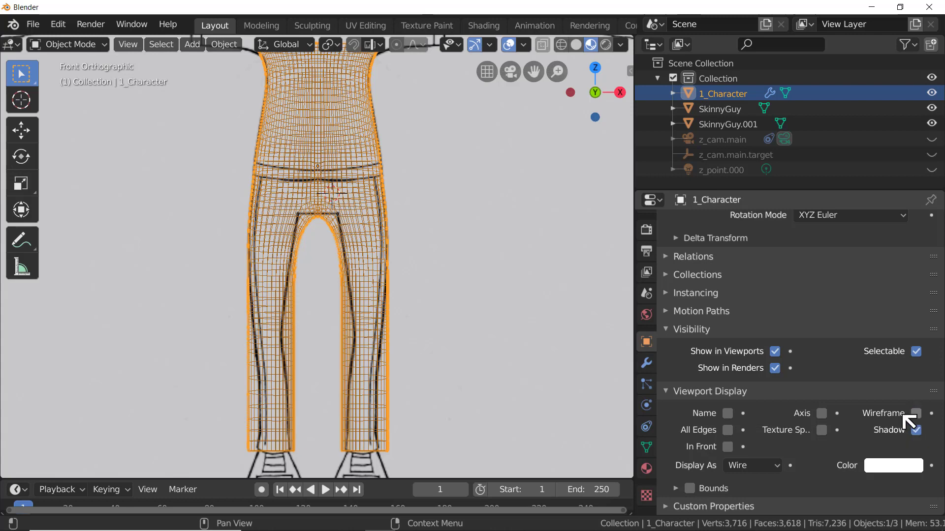
left_click(750, 466)
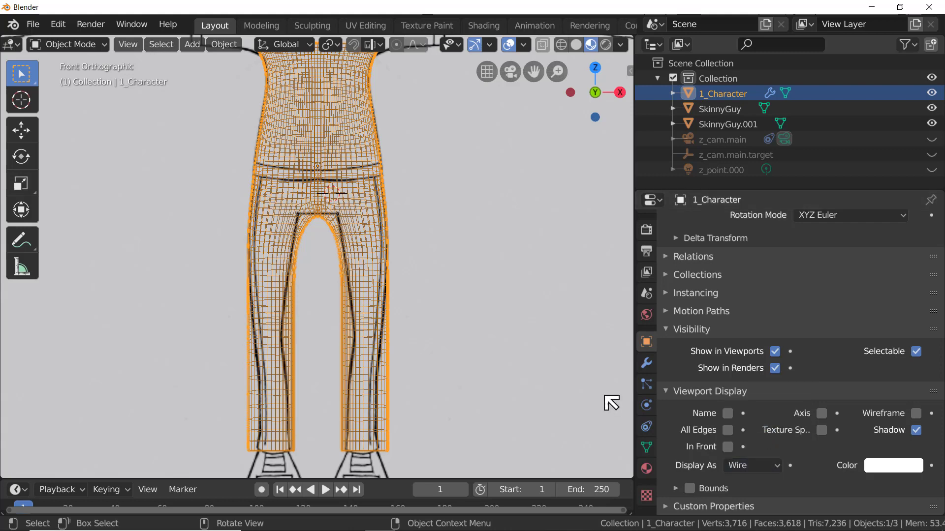
Enter Edit Mode on the character and turn off the Subdivision modifier's viewport display
scroll(363, 386, "up", 3)
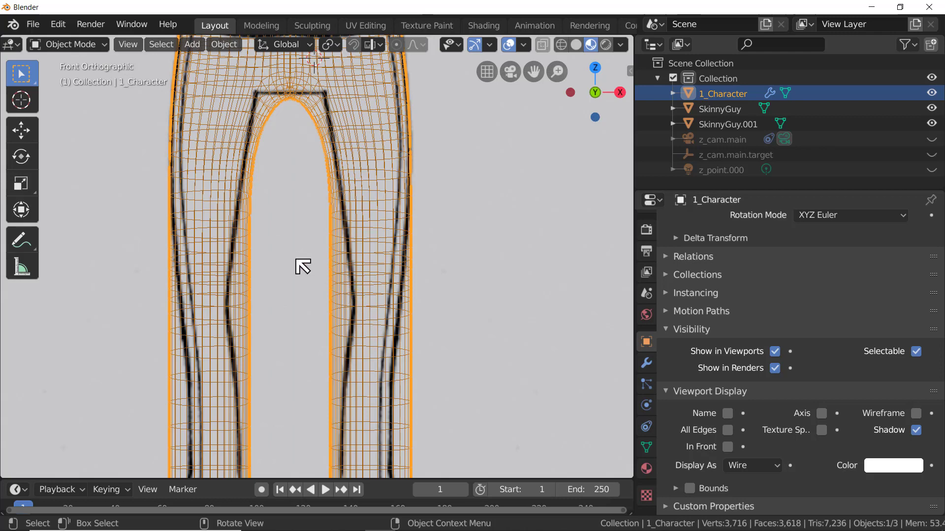
key("Tab")
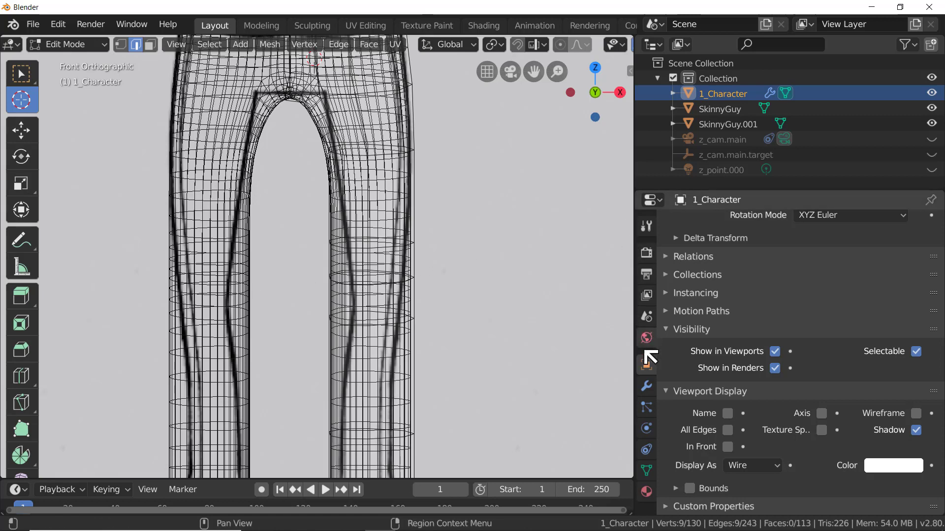
left_click(647, 387)
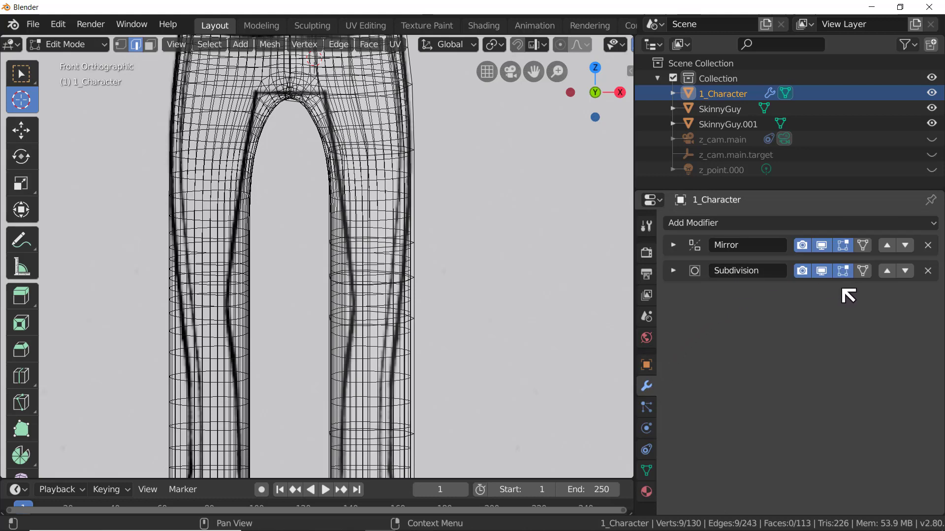
left_click(823, 273)
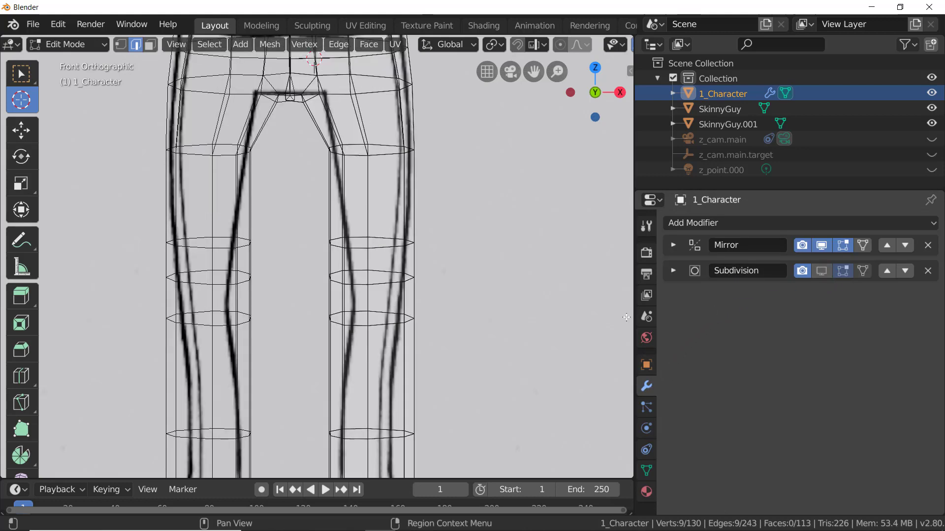
Narrow the leg's edge loop just above the knee along global X and move it outward to fit the front reference
left_click(389, 238, "alt")
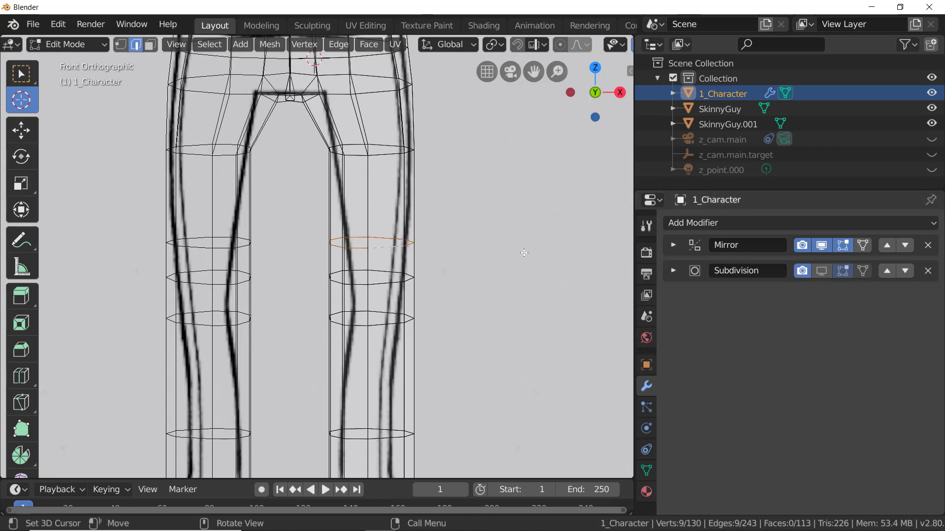
key("s")
key("x")
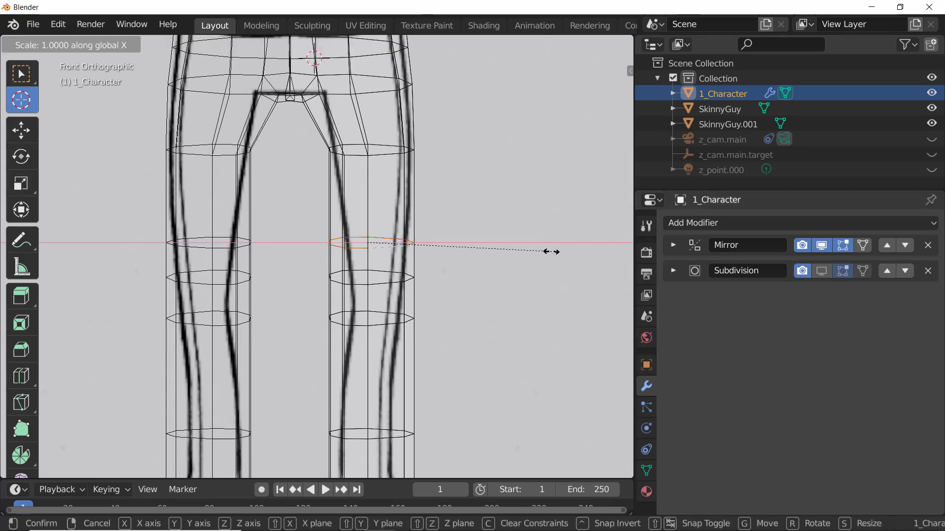
left_click(512, 249)
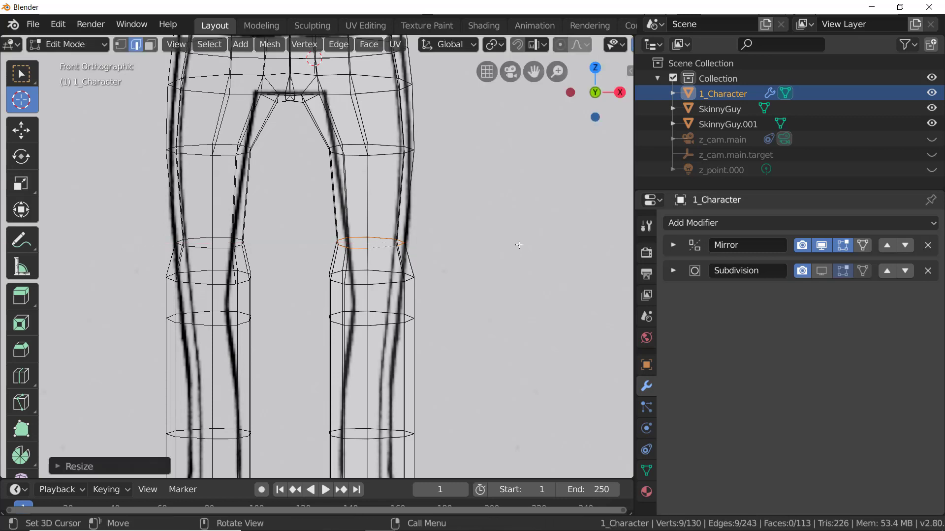
key("g")
left_click(526, 245)
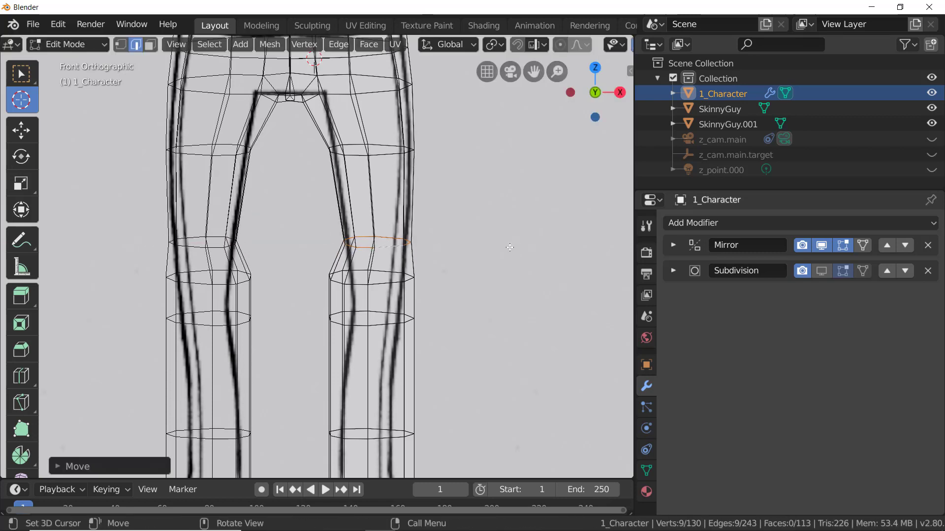
Narrow the next leg loop down along global X, shift it outward along X, and rescale it to the knee outline
left_click(378, 284, "alt")
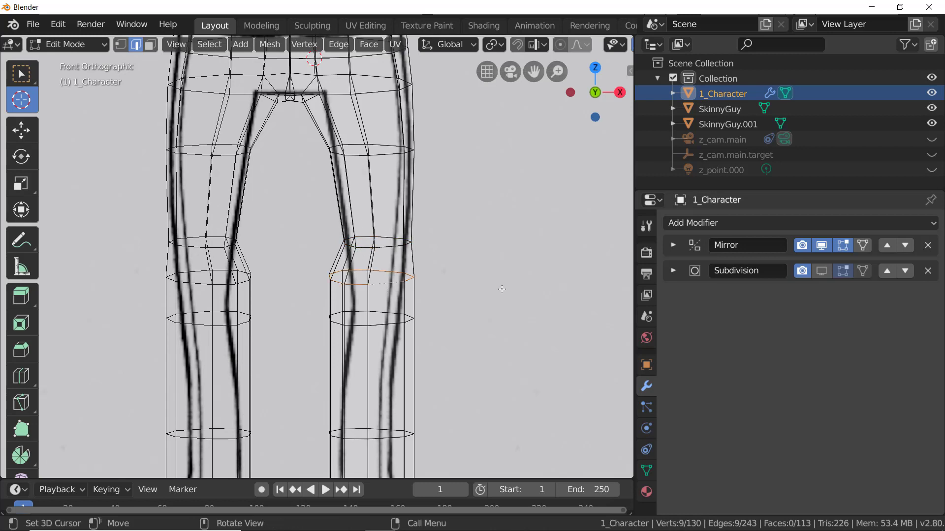
key("s")
key("x")
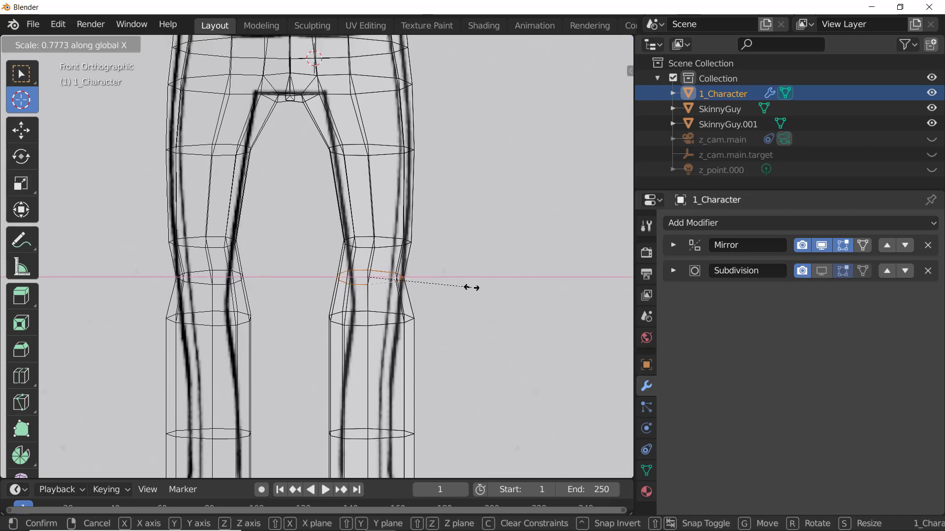
left_click(465, 287)
key("g")
key("x")
left_click(481, 283)
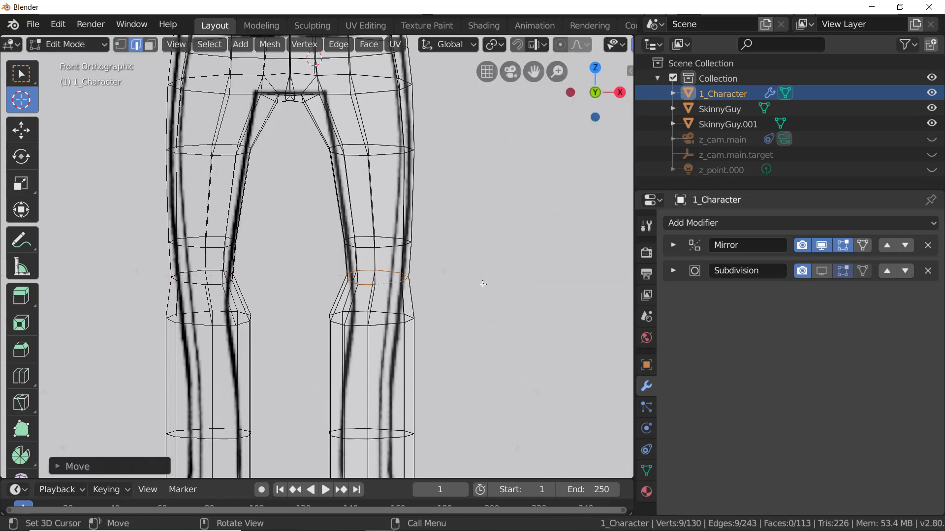
key("s")
key("x")
left_click(476, 287)
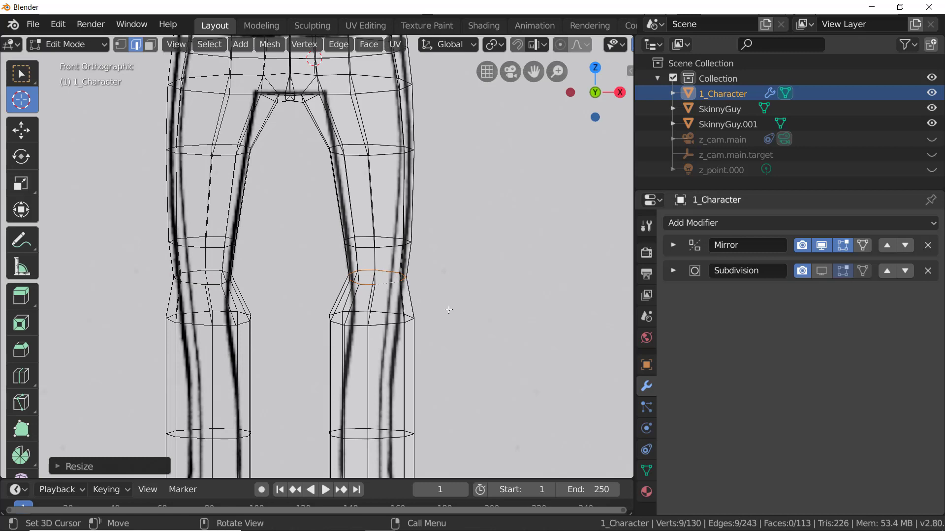
Narrow the leg's edge loop just below the knee along global X and shift it to fit the front reference
left_click(377, 325, "alt")
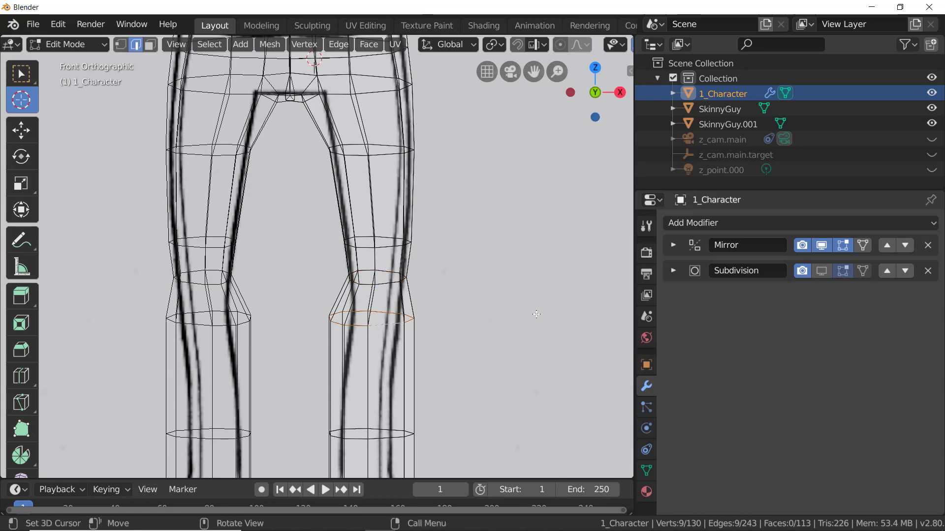
key("s")
key("x")
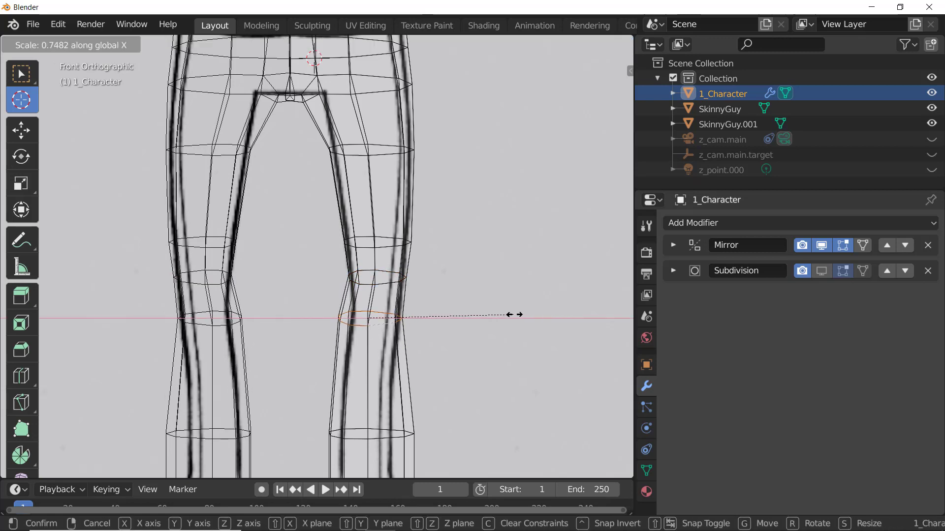
left_click(482, 313)
key("g")
left_click(496, 312)
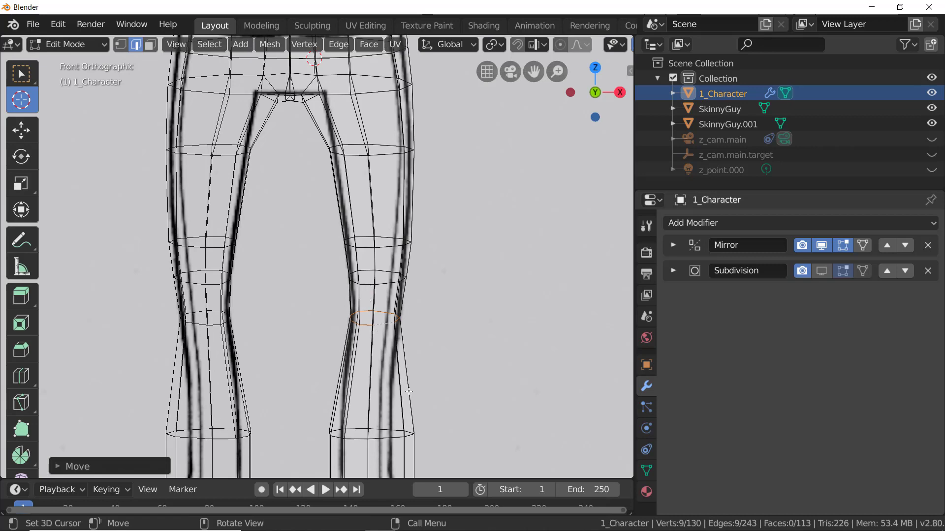
Narrow the lower-shin edge loop along global X, shift it inward along X, and refine its width to the reference outline
scroll(409, 392, "down", 4)
scroll(443, 424, "up", 3)
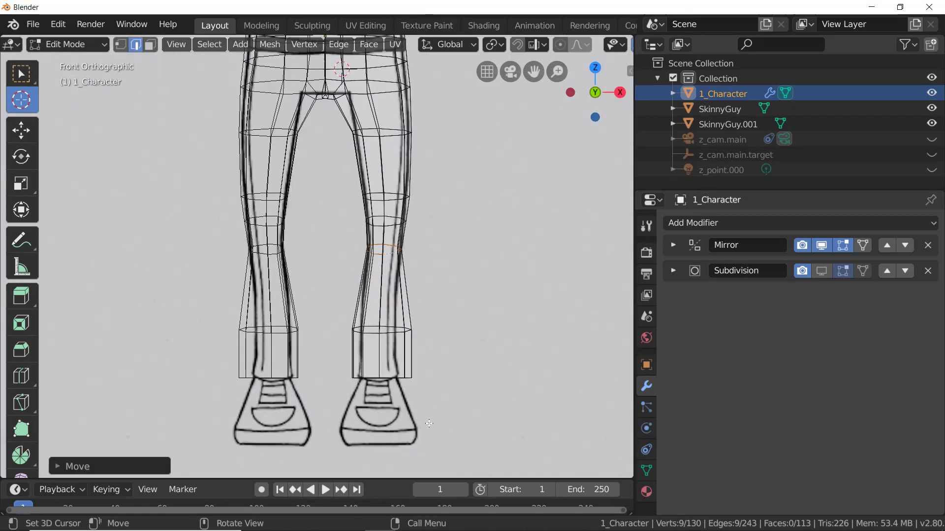
scroll(429, 423, "up", 2)
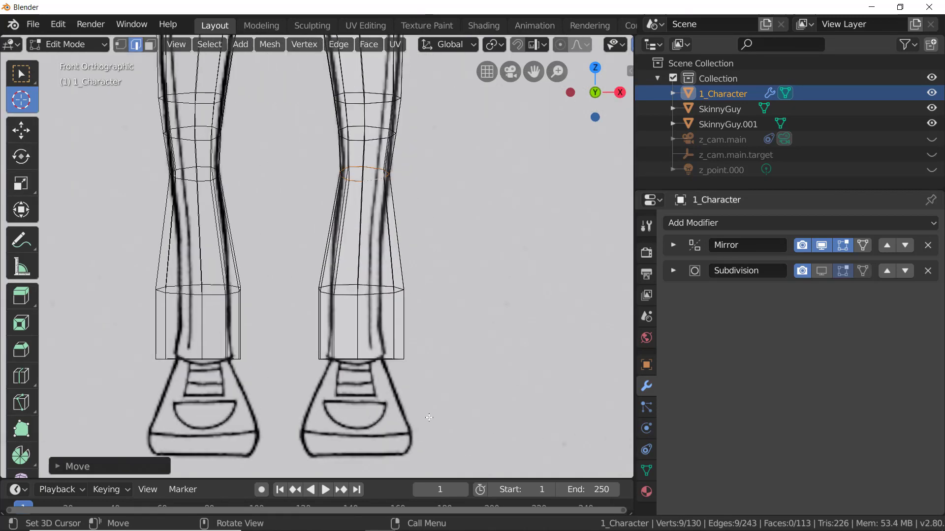
left_click(378, 294, "alt")
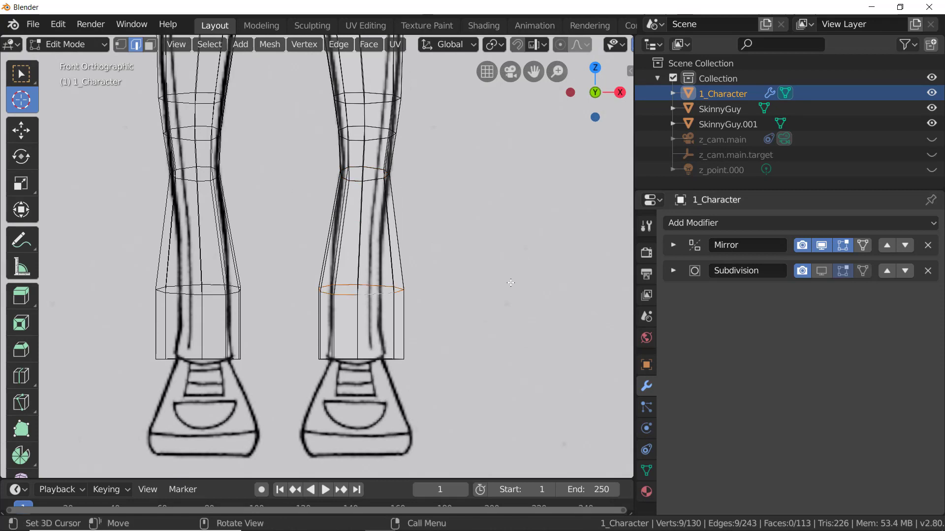
key("s")
key("x")
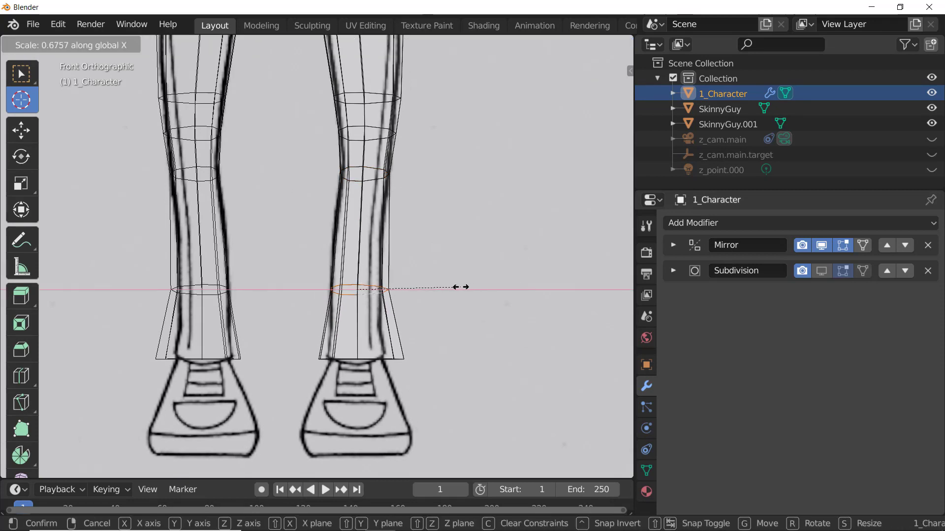
left_click(461, 287)
key("g")
key("x")
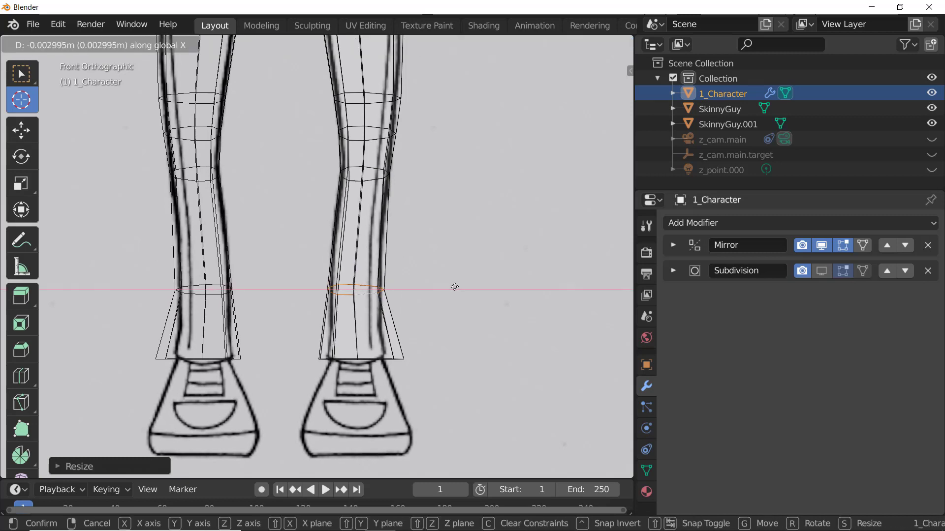
left_click(455, 285)
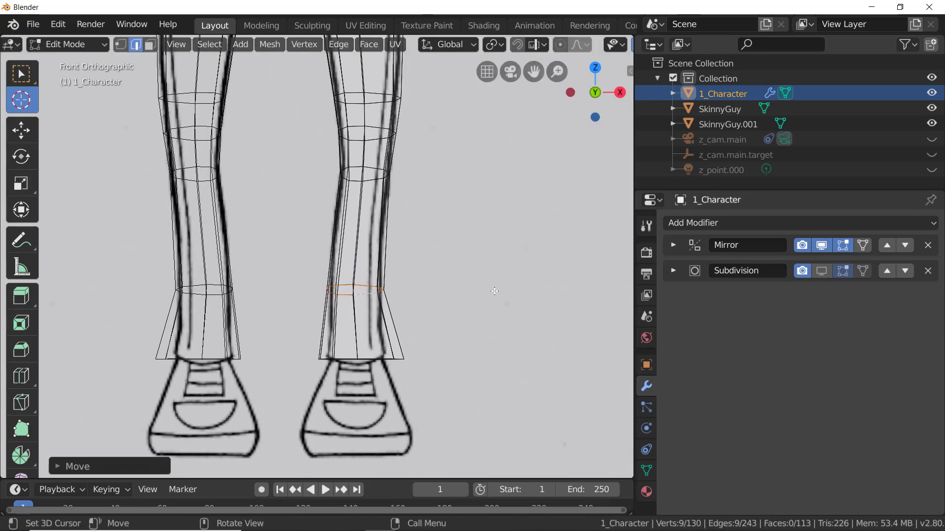
key("s")
key("x")
left_click(476, 305)
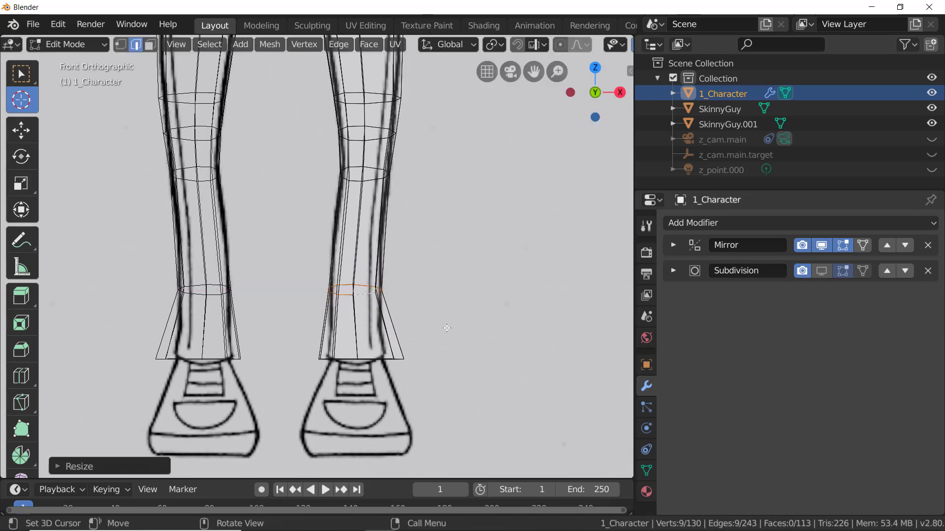
Narrow the open ankle edge loop along global X and shift it inward to meet the trouser hem in the reference
left_click(383, 356, "alt")
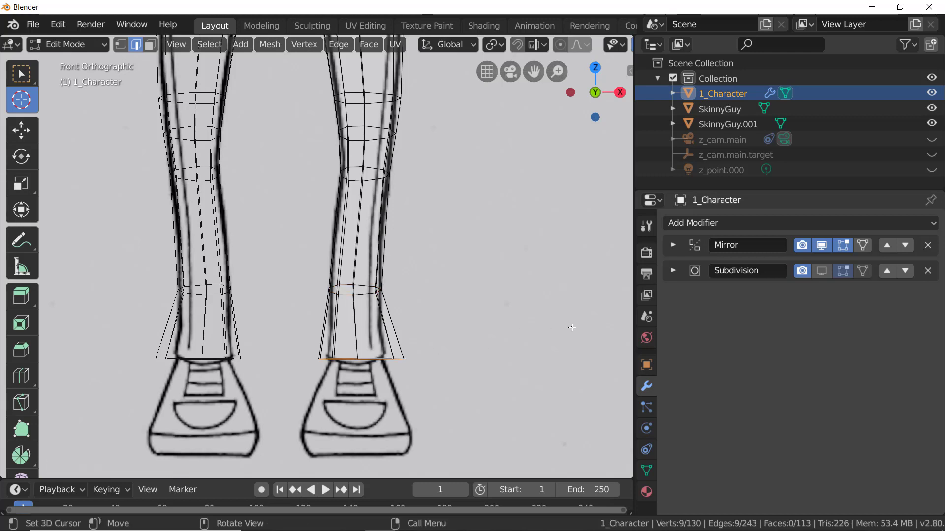
key("s")
key("x")
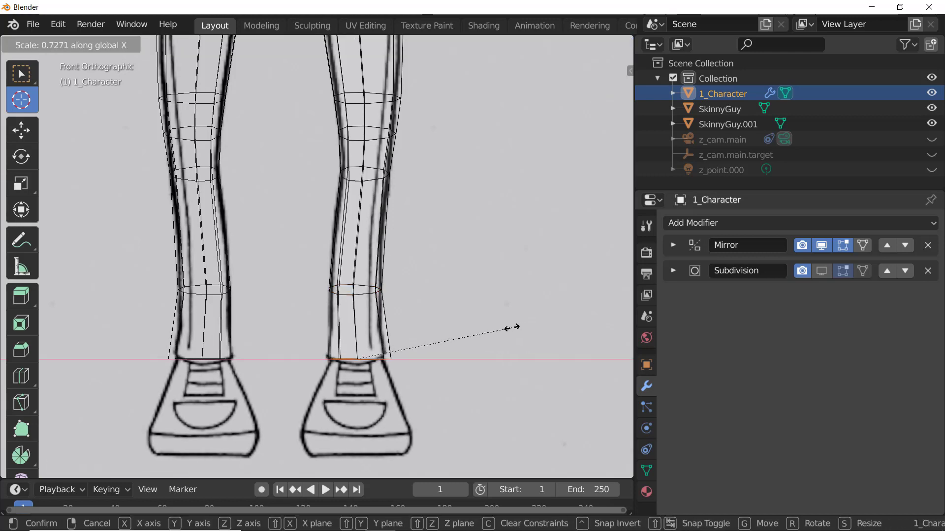
left_click(501, 328)
key("g")
key("x")
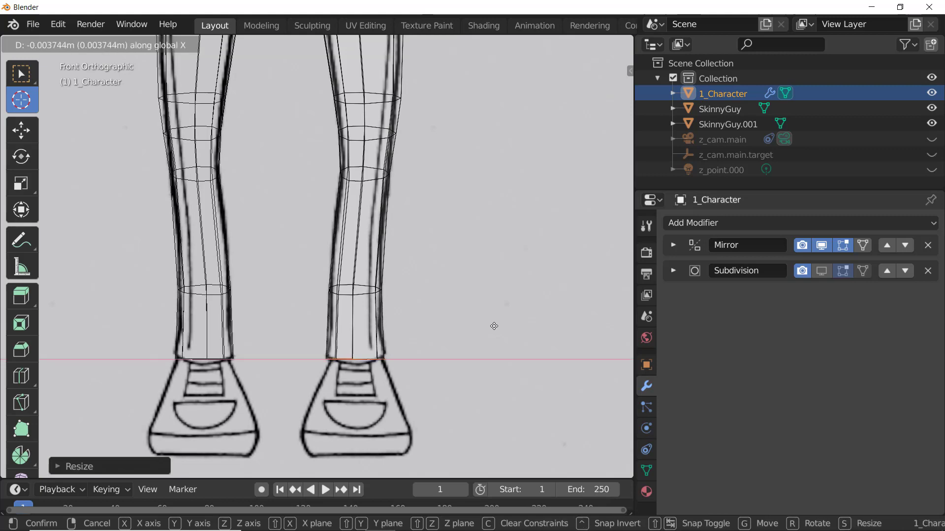
left_click(498, 325)
Turn on the Subdivision modifier's viewport display and set the character's Display As to Solid
scroll(495, 323, "down", 5)
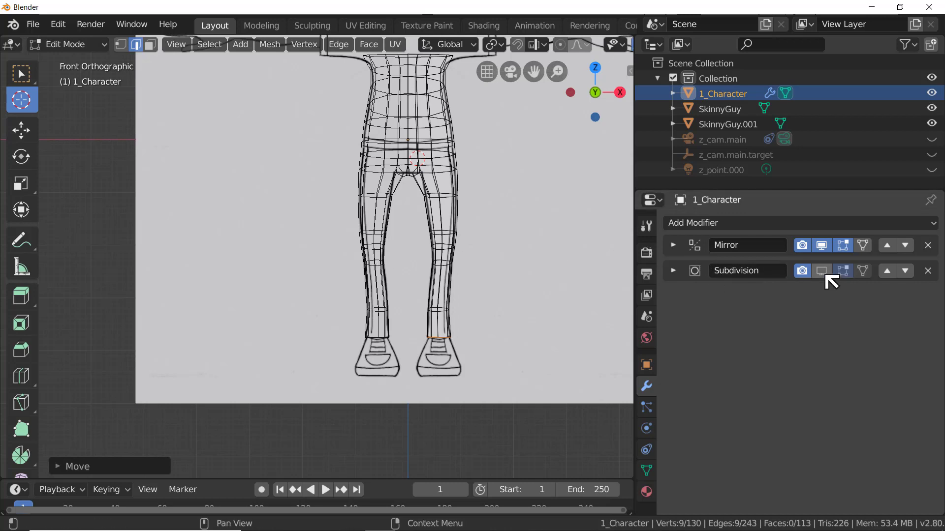
left_click(825, 275)
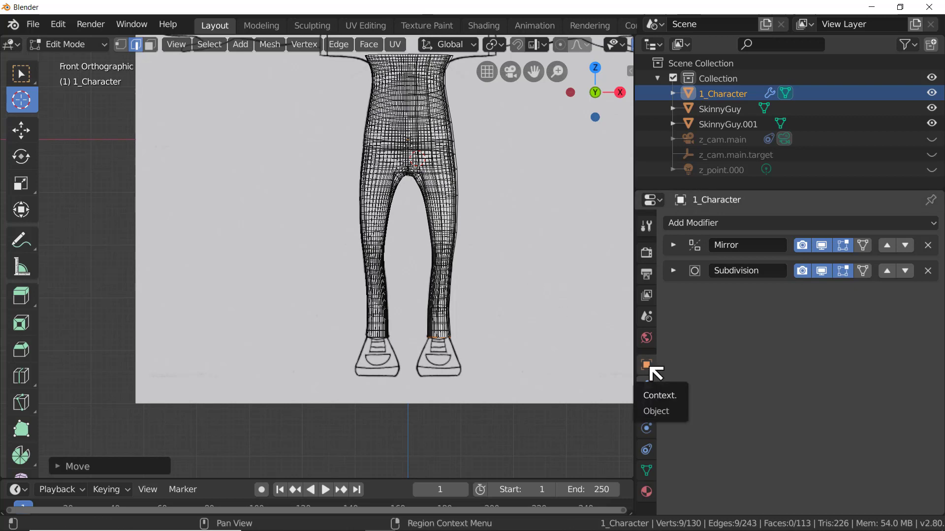
left_click(647, 366)
left_click(756, 466)
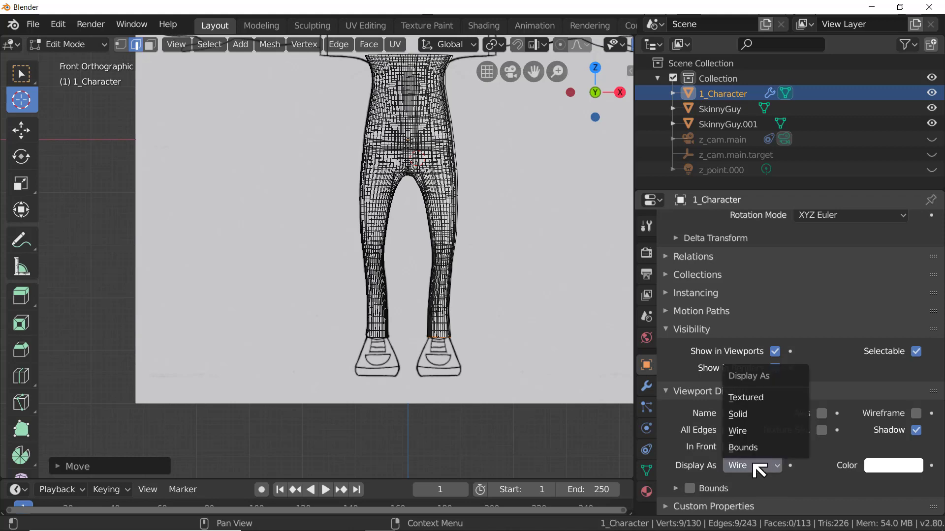
left_click(758, 416)
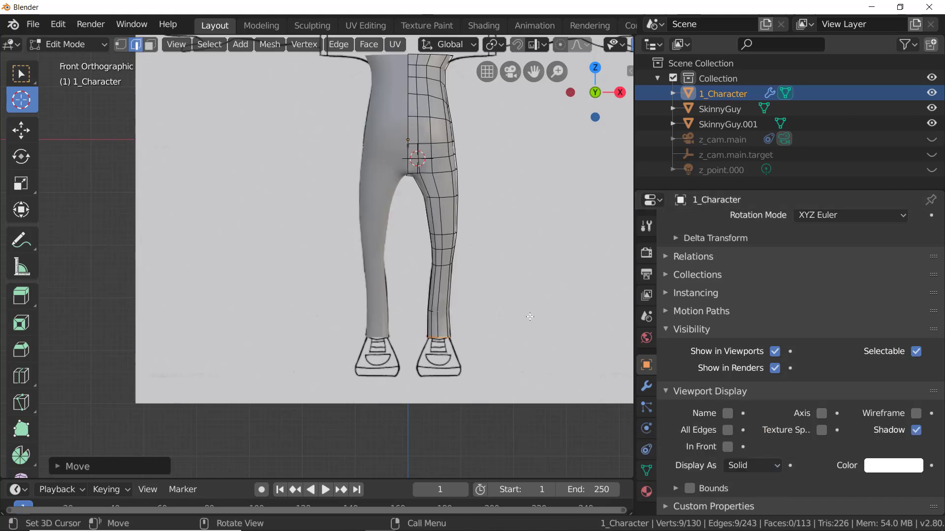
Examine the smoothed legs and crotch from several angles, switching to Object Mode to view them without the edit cage
scroll(523, 319, "down", 4)
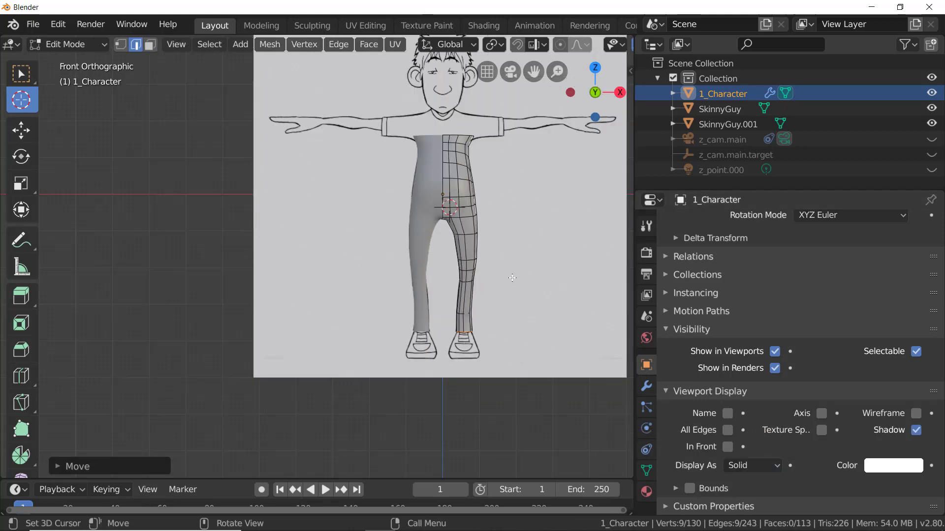
scroll(506, 282, "up", 4)
scroll(507, 282, "up", 5)
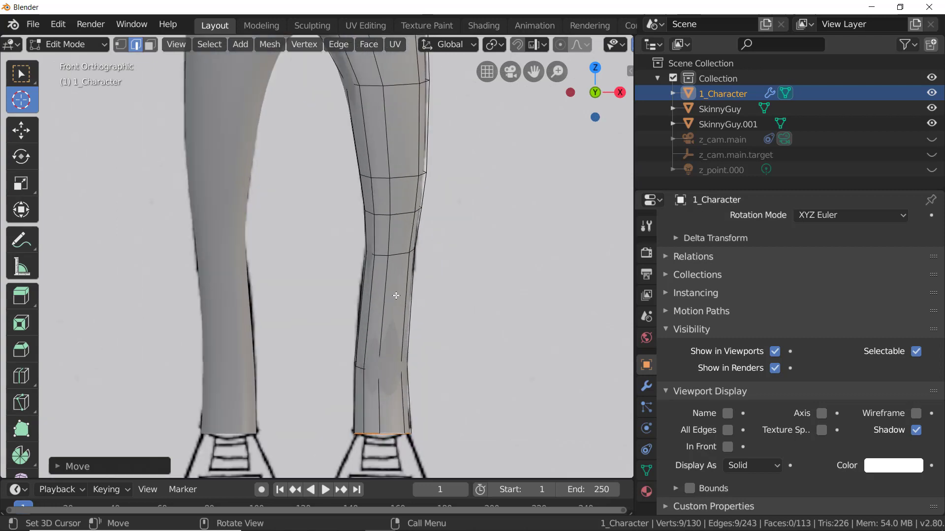
scroll(397, 309, "down", 6)
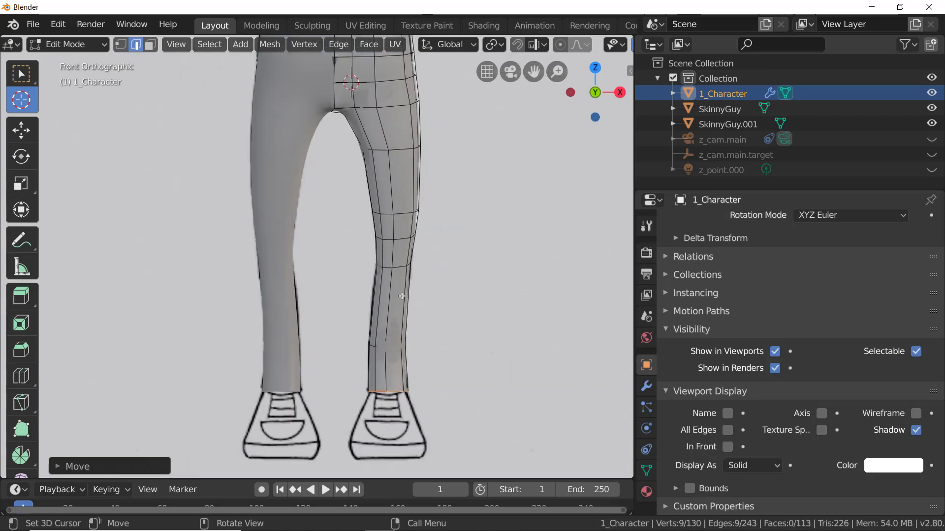
middle_click_drag(397, 309, 379, 249)
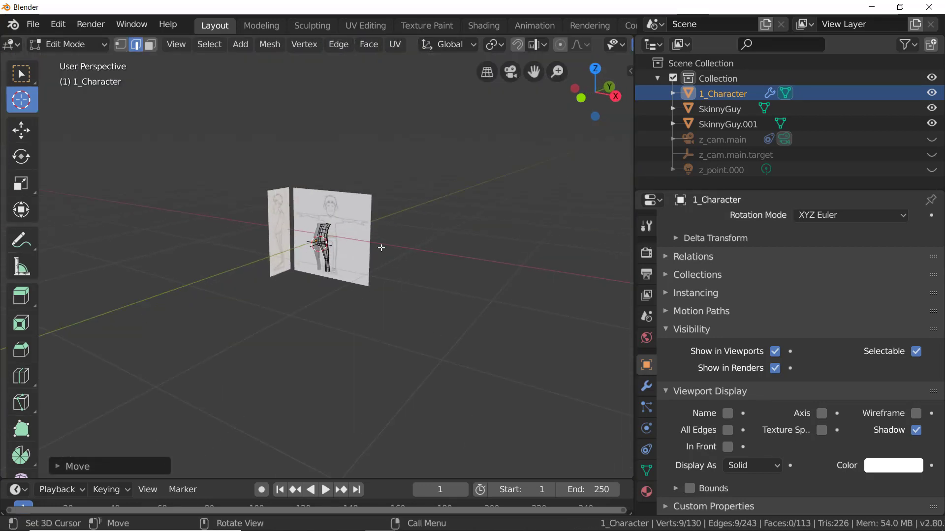
left_click(86, 45)
left_click(78, 62)
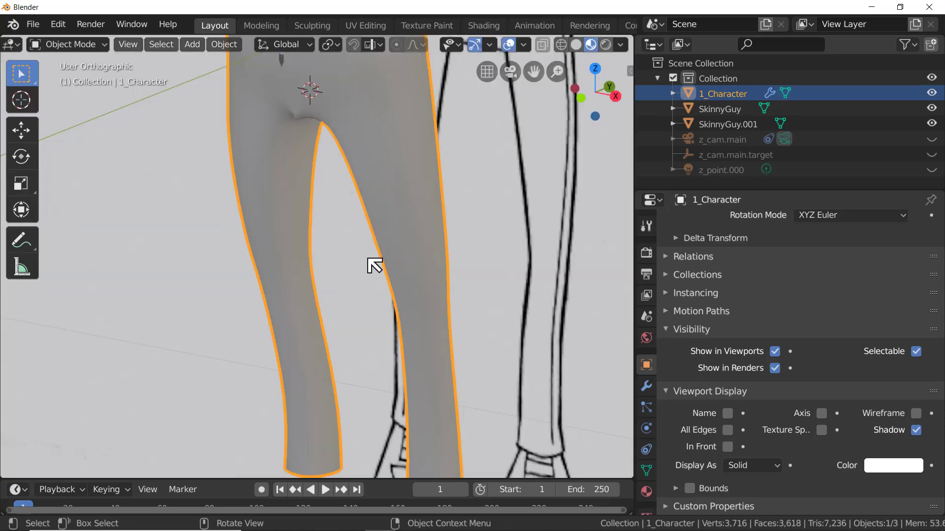
scroll(369, 261, "down", 4)
scroll(374, 266, "down", 2)
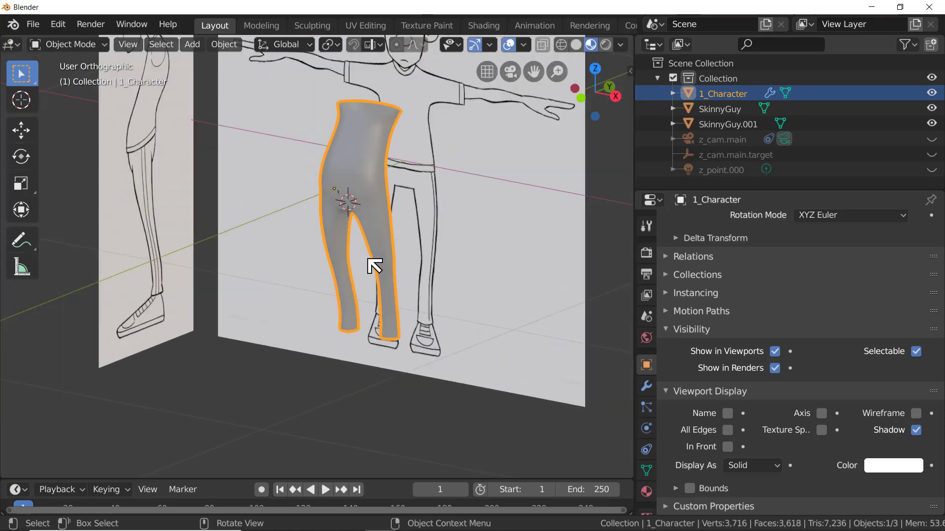
scroll(386, 217, "up", 5)
scroll(387, 211, "up", 1)
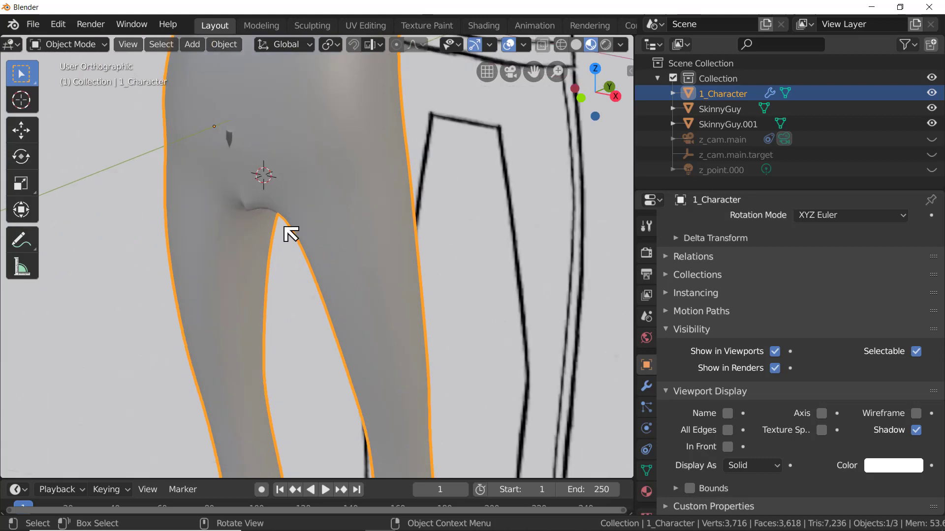
middle_click_drag(388, 275, 310, 274)
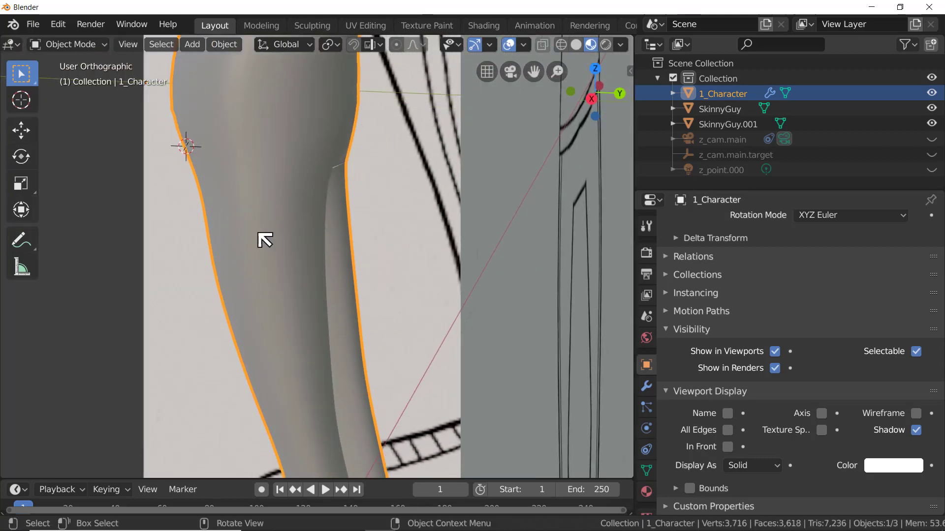
middle_click_drag(264, 243, 337, 213)
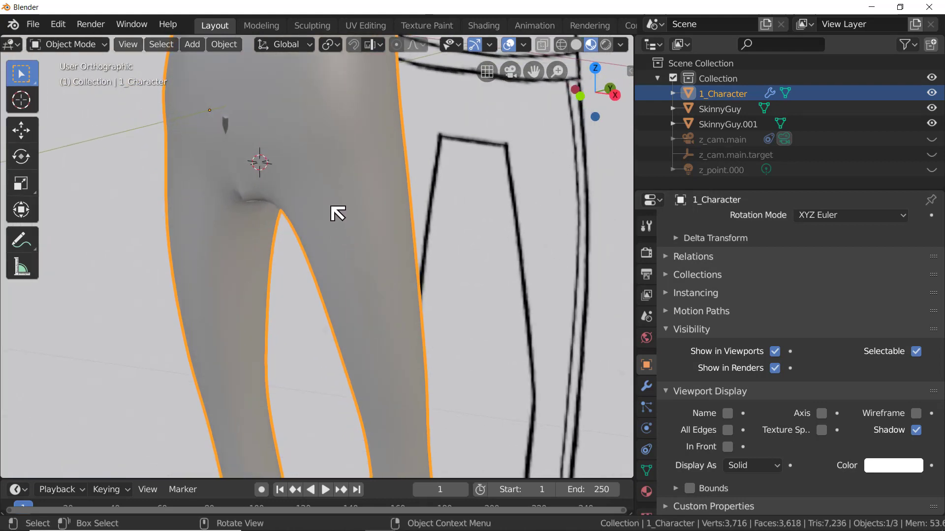
Enter Edit Mode on the character and expand the Mirror modifier's settings
left_click(98, 57)
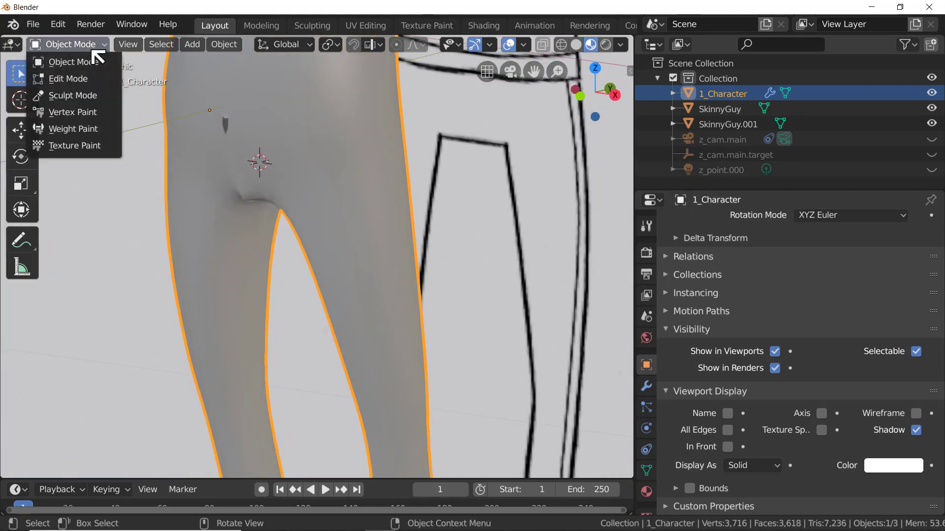
left_click(96, 78)
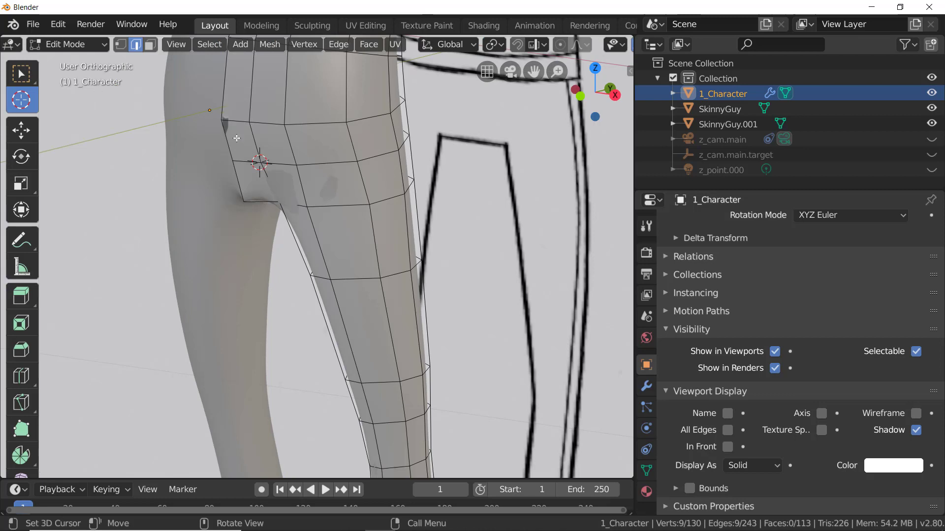
left_click(646, 387)
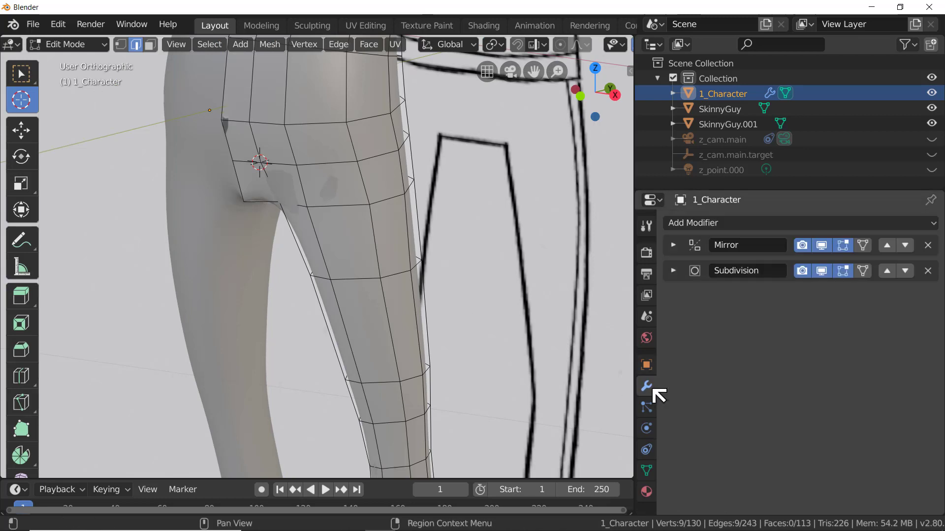
left_click(674, 245)
scroll(758, 411, "down", 1)
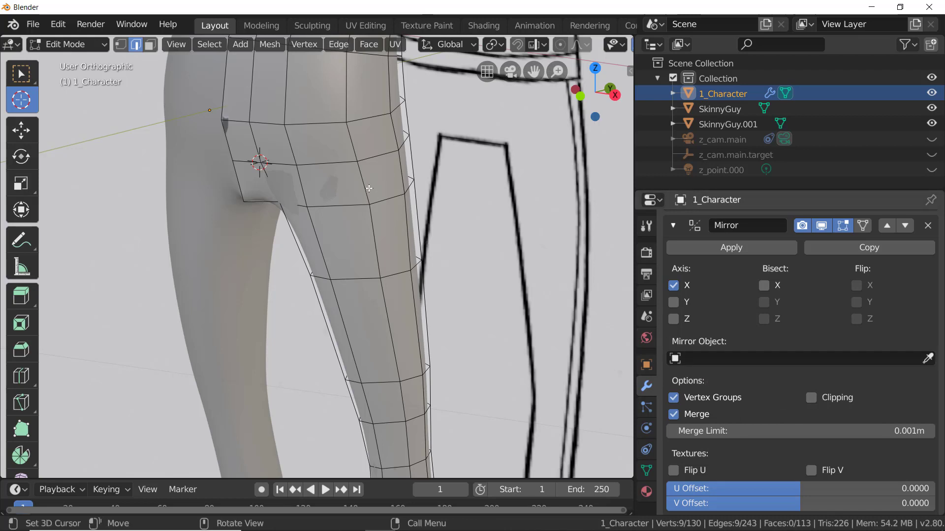
Select the whole half mesh and move it along global X away from the mirror centre
key("a")
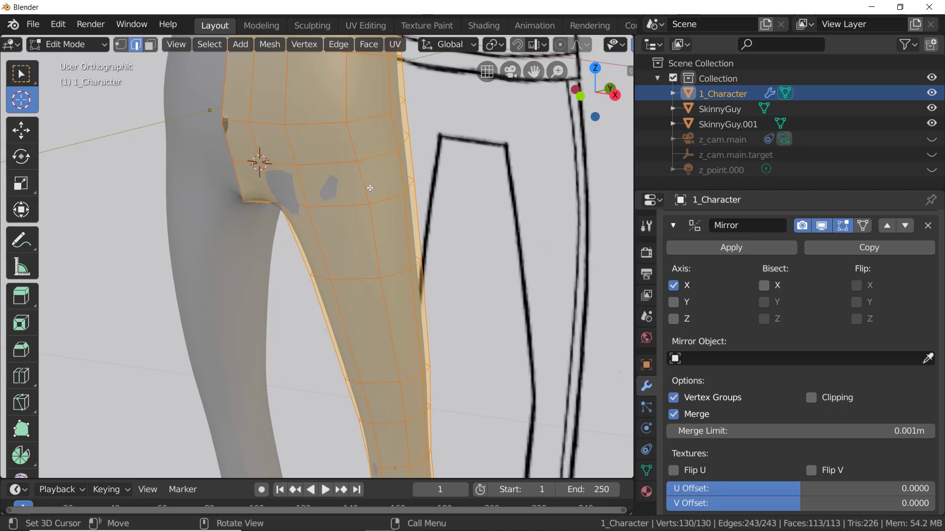
key("g")
key("x")
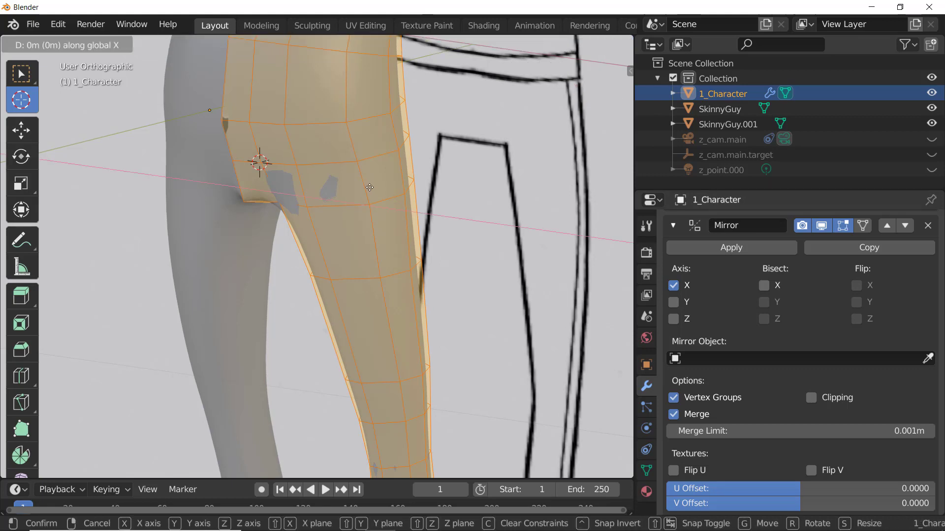
left_click(378, 192)
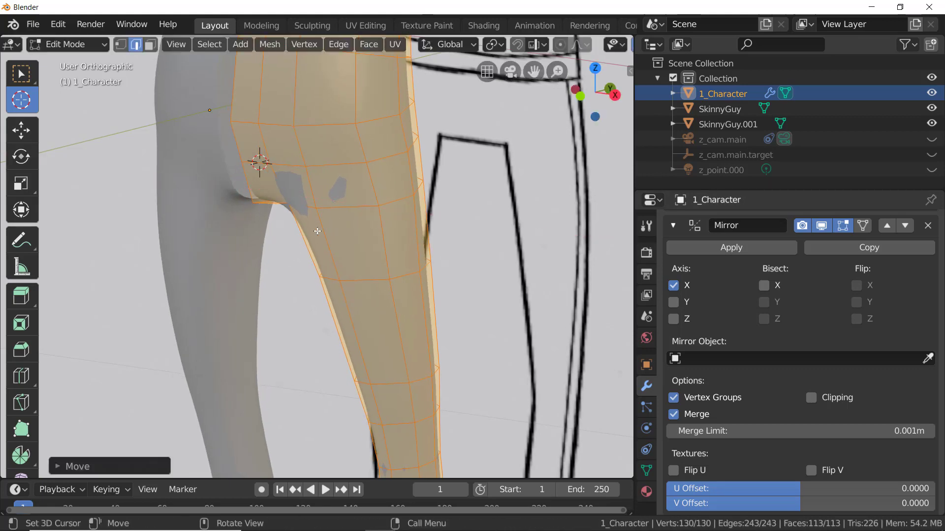
Enable Clipping on the Mirror modifier and move the selected half mesh along X back to the mirror centre to close the seam
middle_click_drag(379, 192, 353, 239)
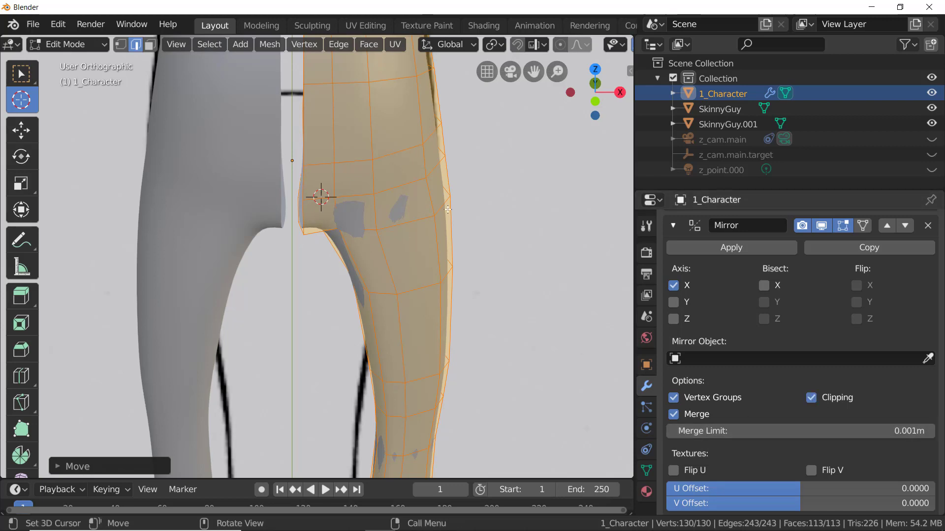
key("g")
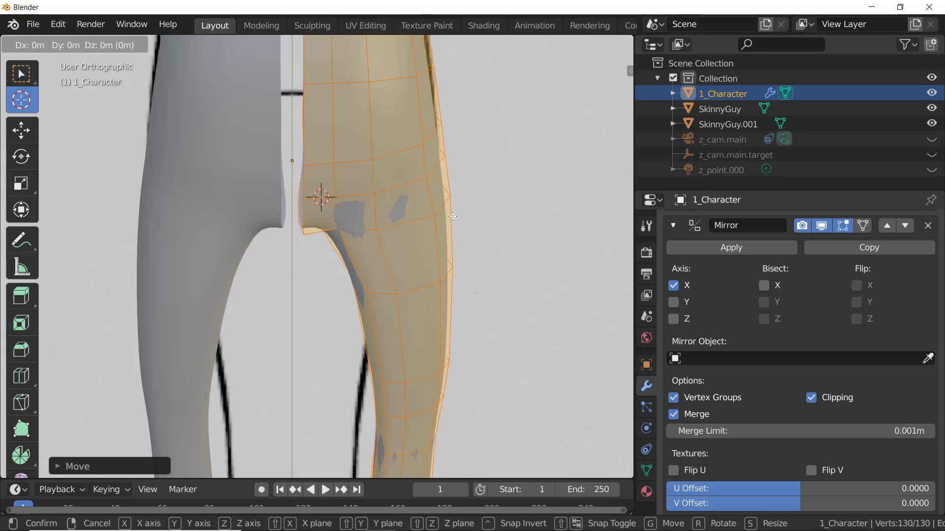
key("x")
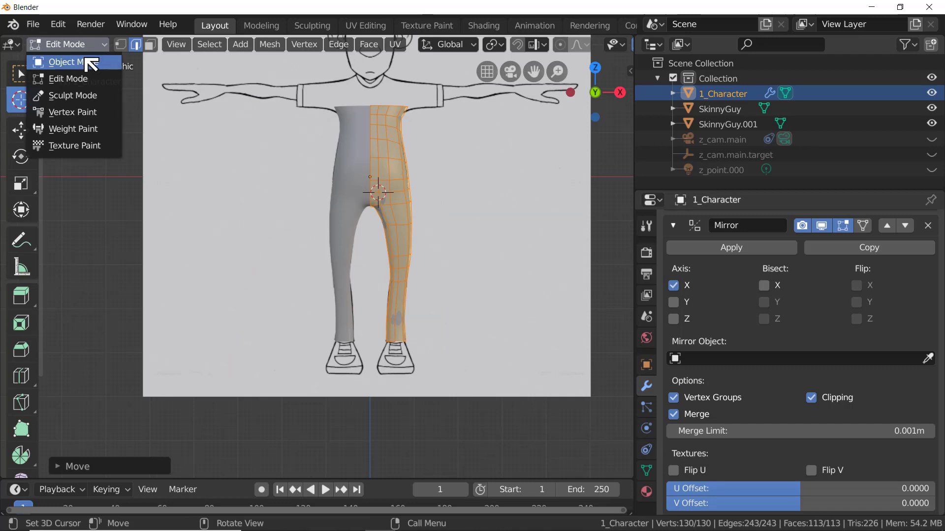
Switch the character to Object Mode and inspect the joined body from an angled orthographic view
left_click(87, 61)
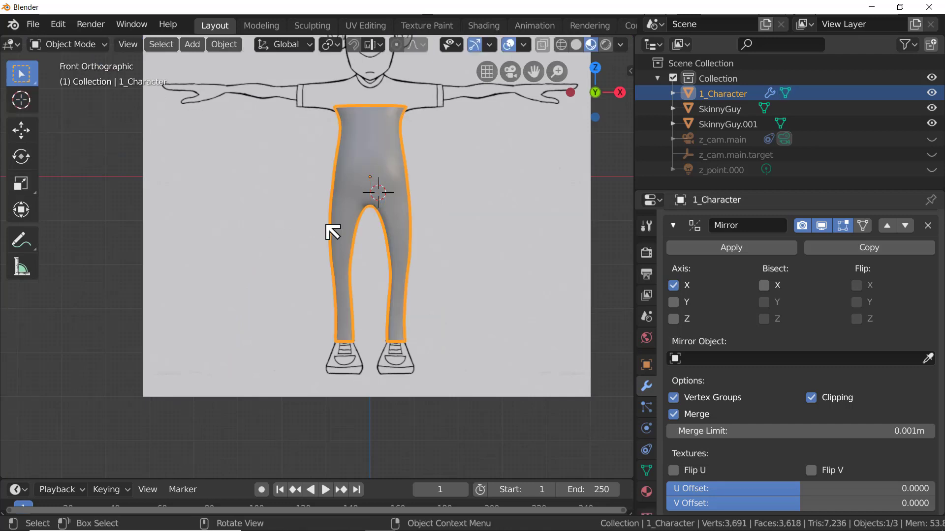
mouse_move(327, 225)
middle_mouse_down()
mouse_move(303, 239)
mouse_move(321, 233)
middle_mouse_up()
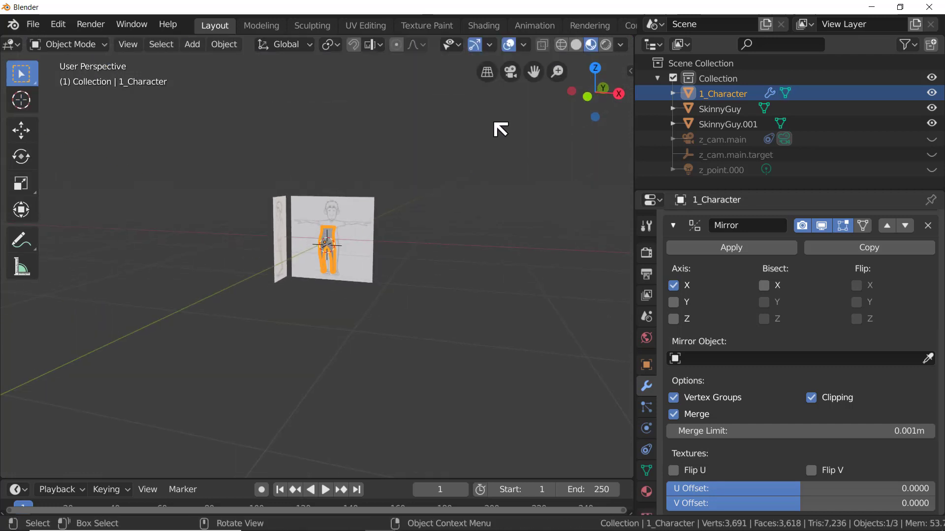
left_click(490, 79)
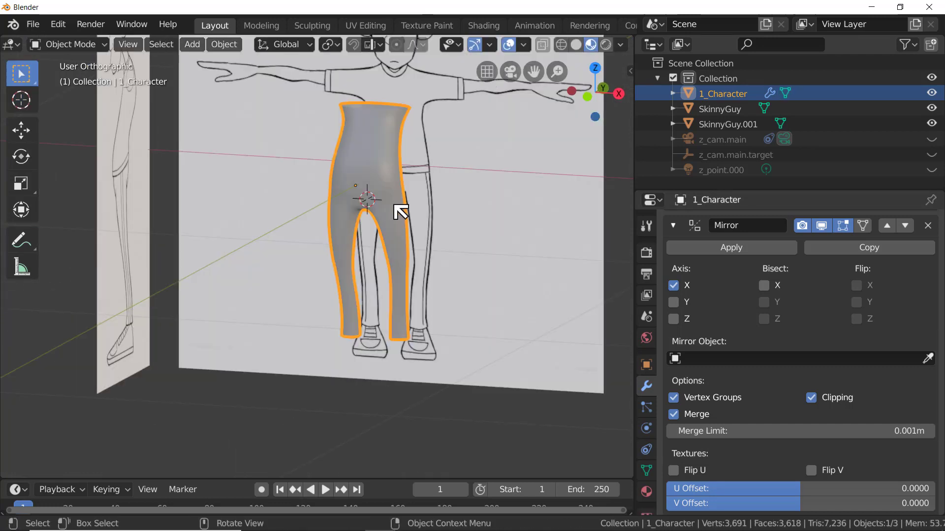
middle_click_drag(396, 211, 388, 220)
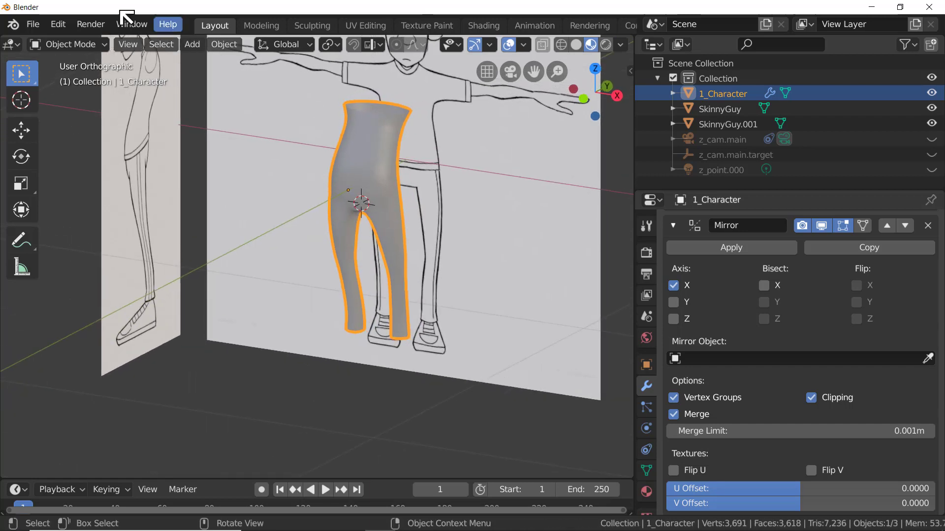
Save the scene as Character_01 in the 20191017_08_BuildingCharacters folder
left_click(34, 26)
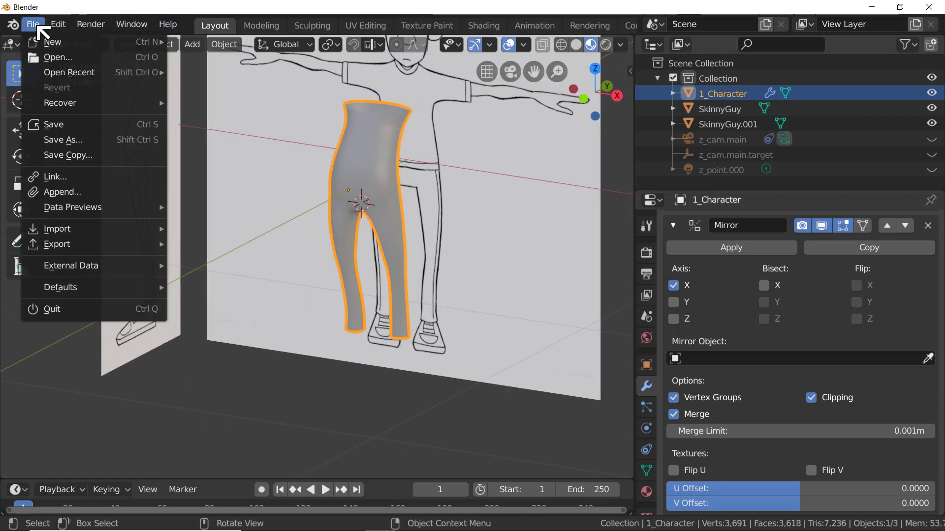
left_click(72, 129)
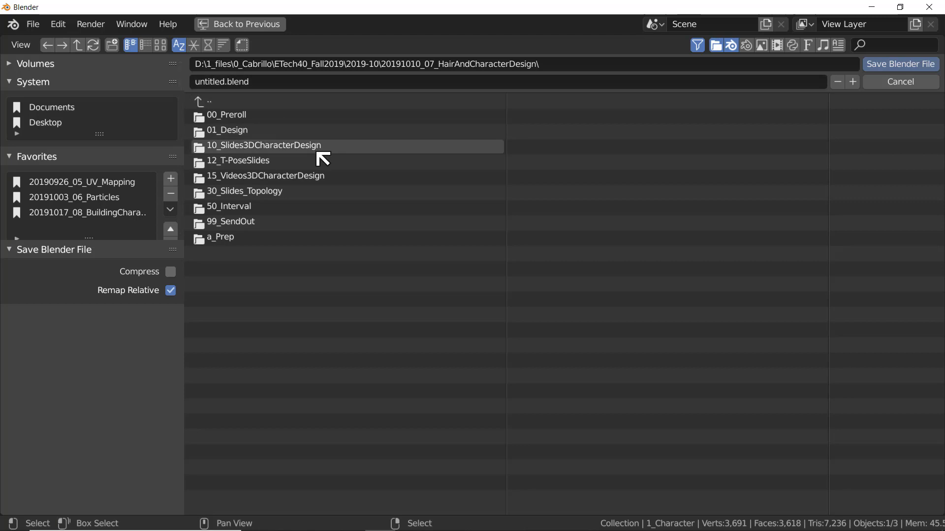
left_click(129, 213)
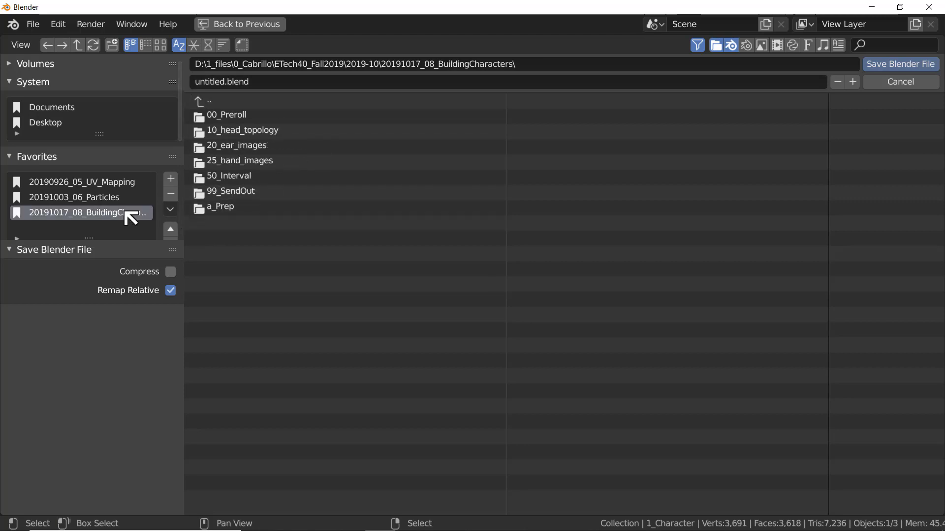
left_click(245, 83)
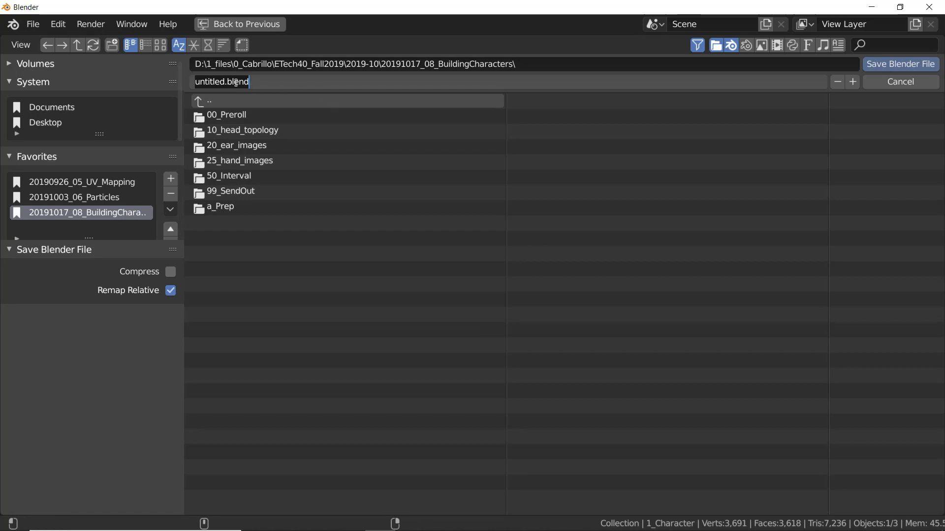
type("Character_01")
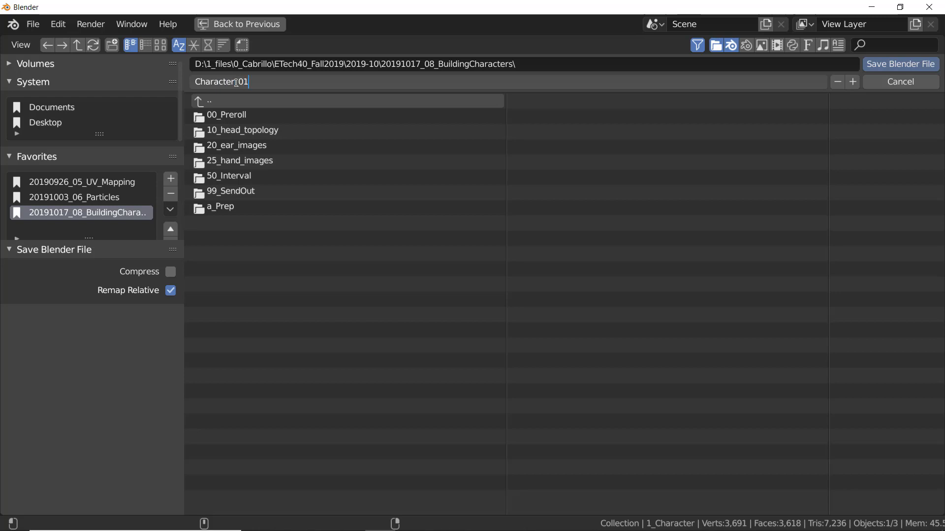
key("Return")
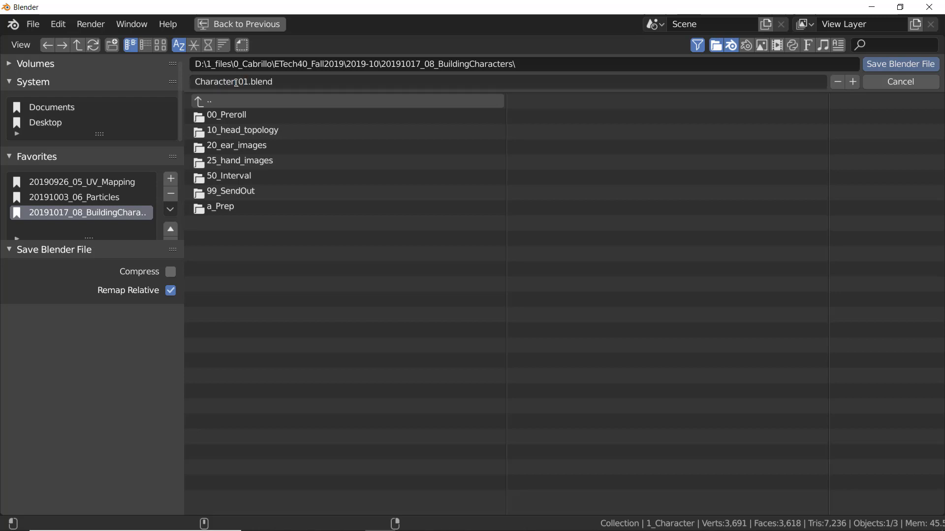